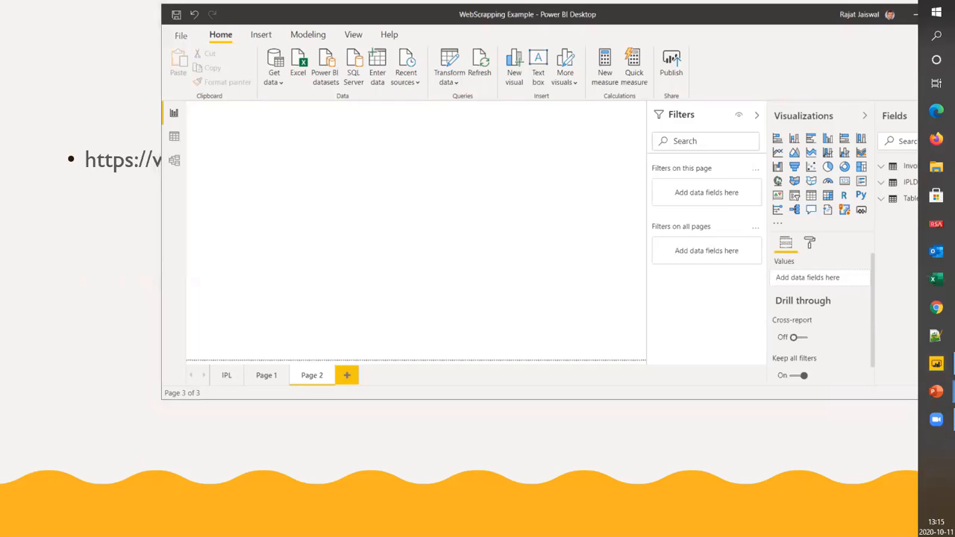
{"action": "left_click", "coordinate": [377, 462]}
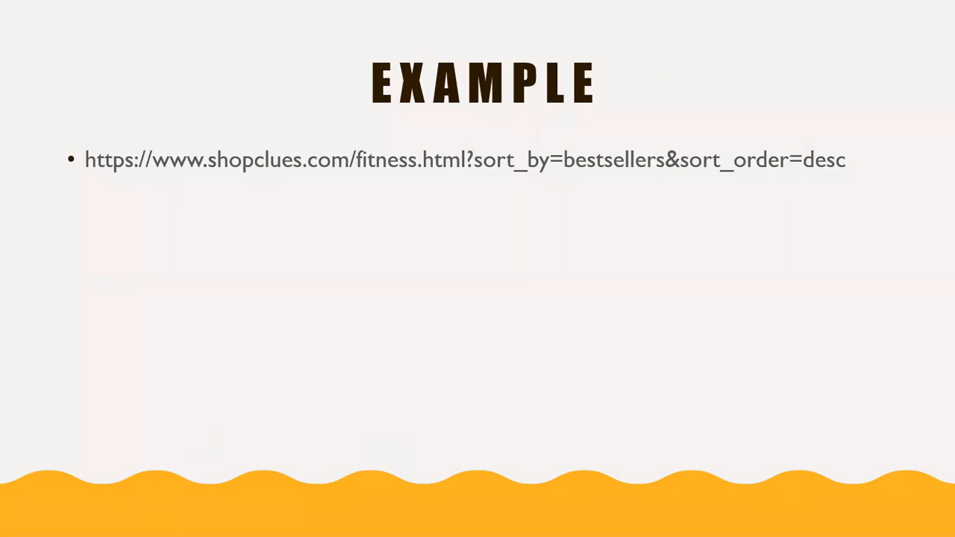
{"action": "key", "text": "alt+Tab"}
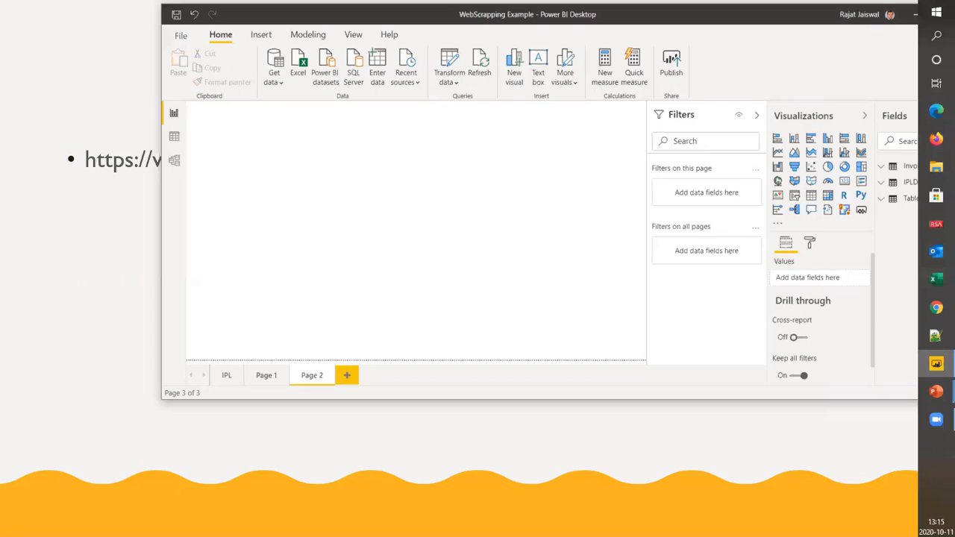
{"action": "key", "text": "alt+Tab"}
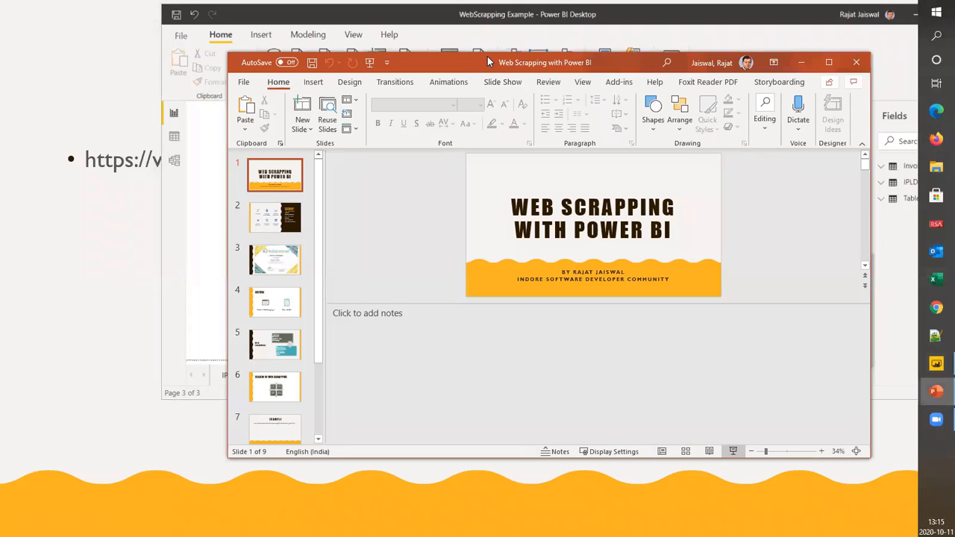
{"action": "key", "text": "alt+Tab"}
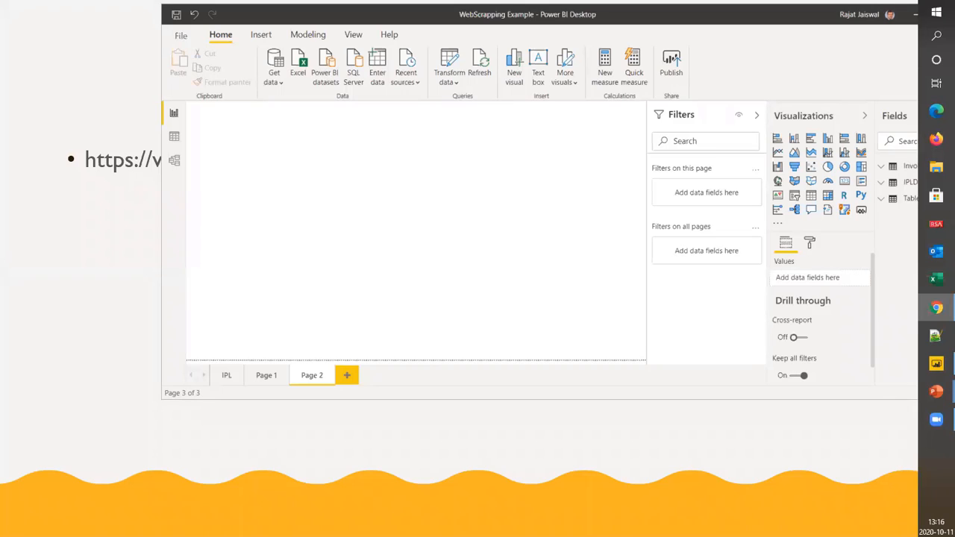
Switch to Chrome and examine the best-selling fitness equipment listing on the ShopClues page
{"action": "left_click_drag", "start_coordinate": [954, 51], "coordinate": [559, 50]}
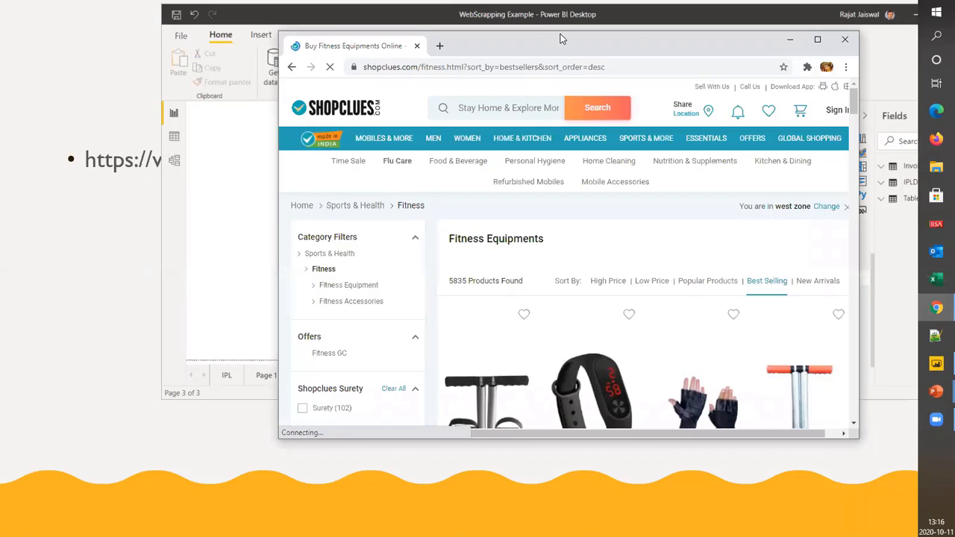
{"action": "double_click", "coordinate": [589, 41]}
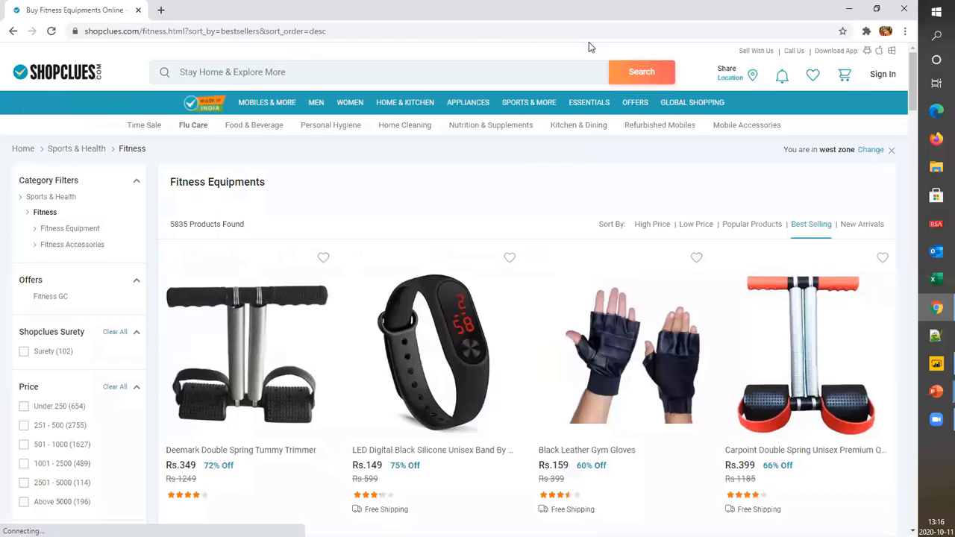
{"action": "double_click", "coordinate": [415, 15]}
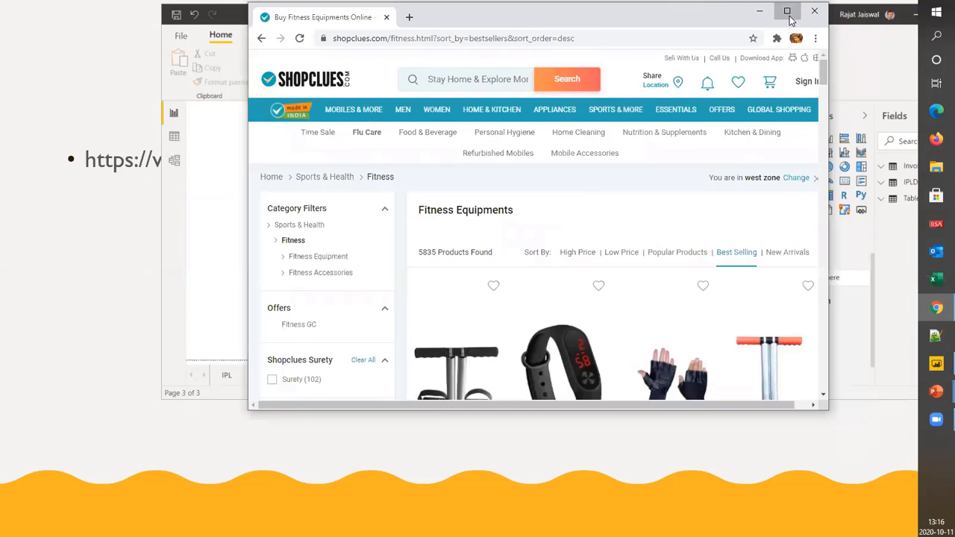
{"action": "left_click", "coordinate": [786, 11]}
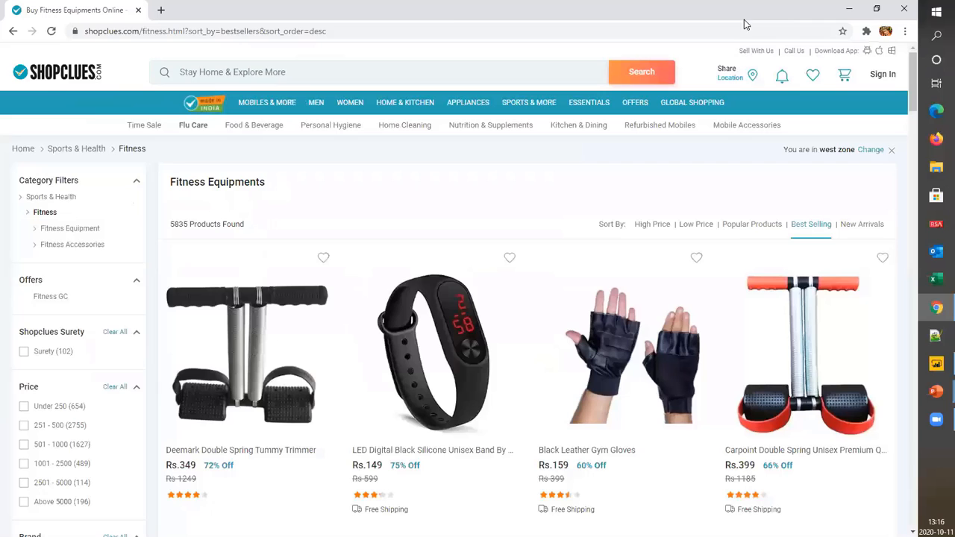
{"action": "double_click", "coordinate": [435, 7]}
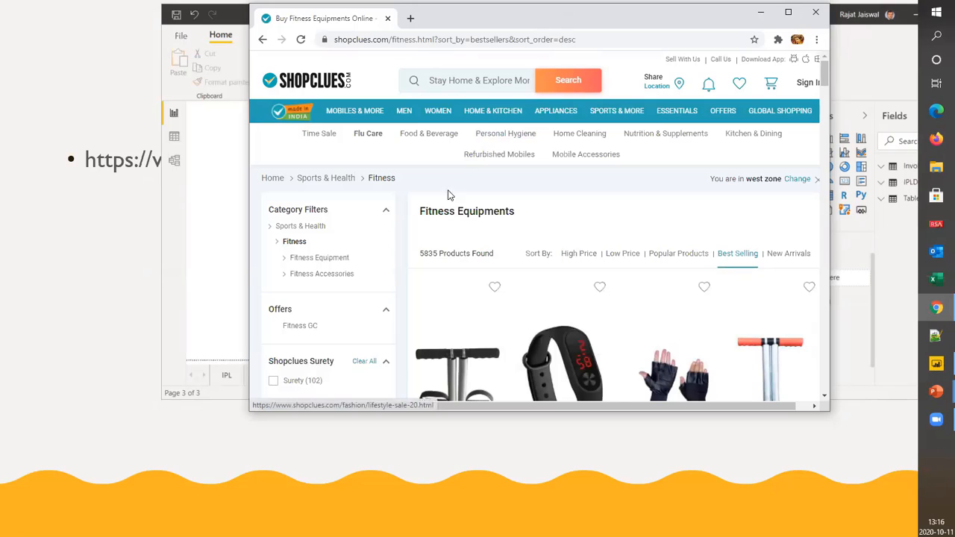
{"action": "scroll", "coordinate": [441, 224], "scroll_direction": "down", "scroll_amount": 1}
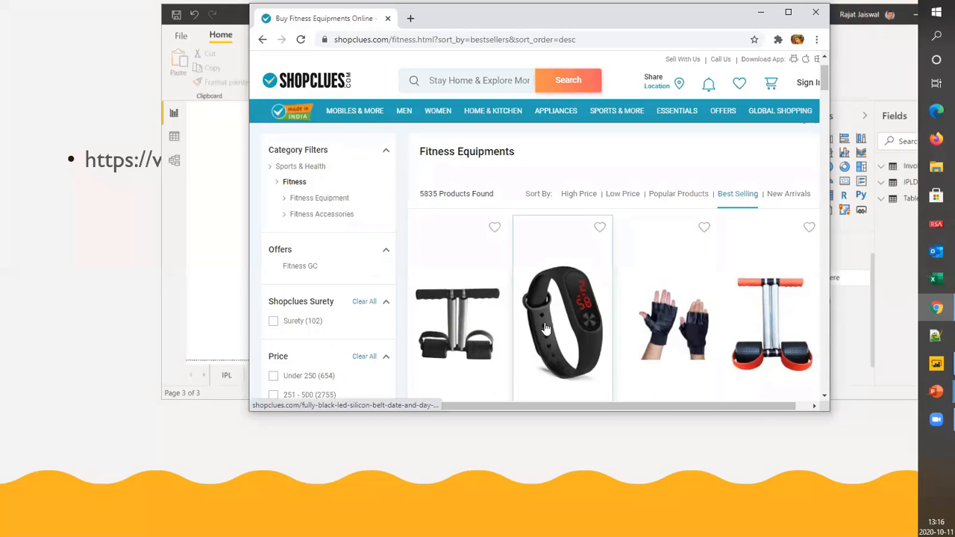
{"action": "scroll", "coordinate": [546, 329], "scroll_direction": "down", "scroll_amount": 6}
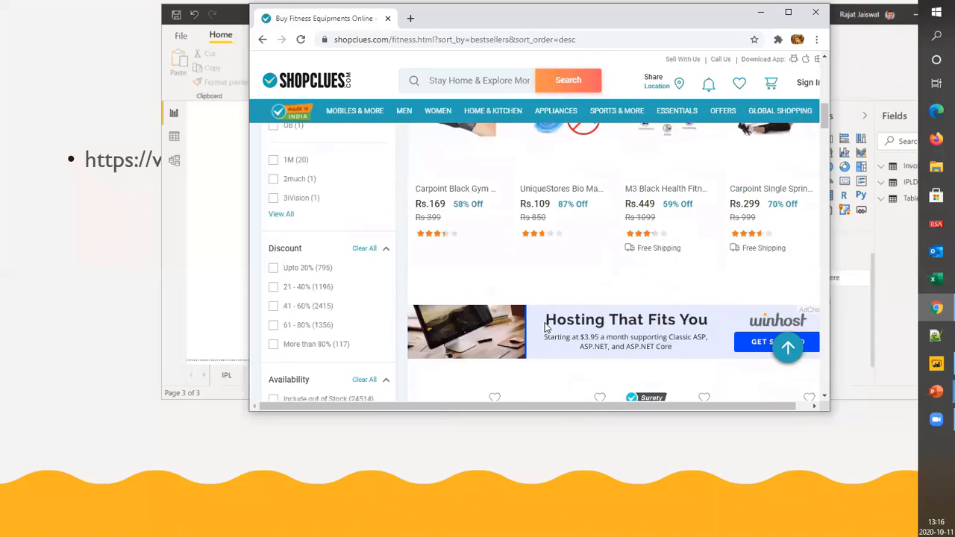
{"action": "scroll", "coordinate": [546, 328], "scroll_direction": "up", "scroll_amount": 6}
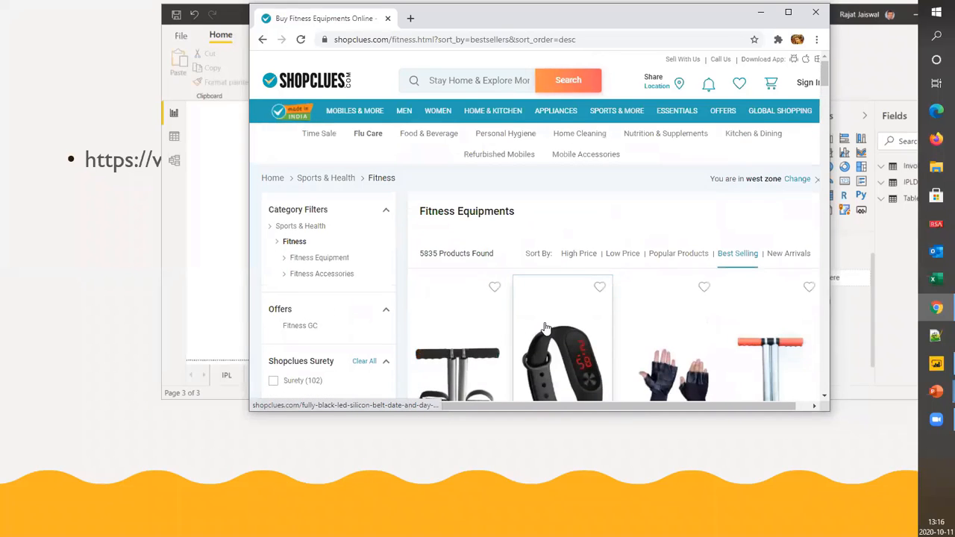
{"action": "scroll", "coordinate": [545, 329], "scroll_direction": "down", "scroll_amount": 3}
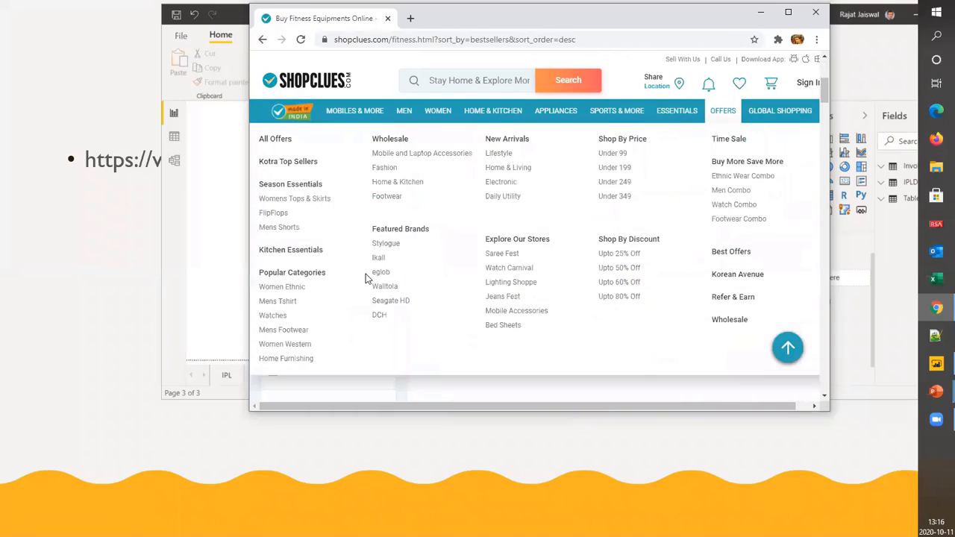
{"action": "left_click", "coordinate": [211, 218]}
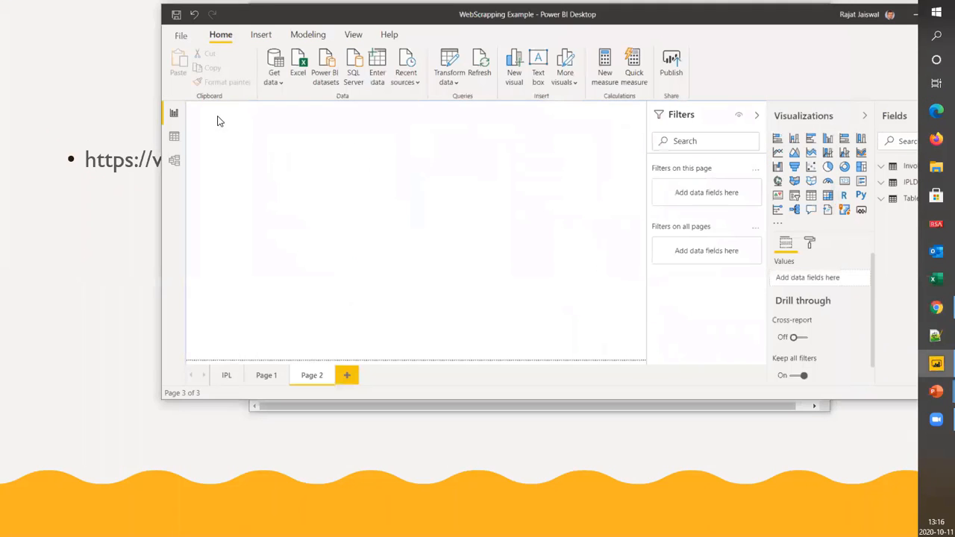
{"action": "left_click", "coordinate": [274, 82]}
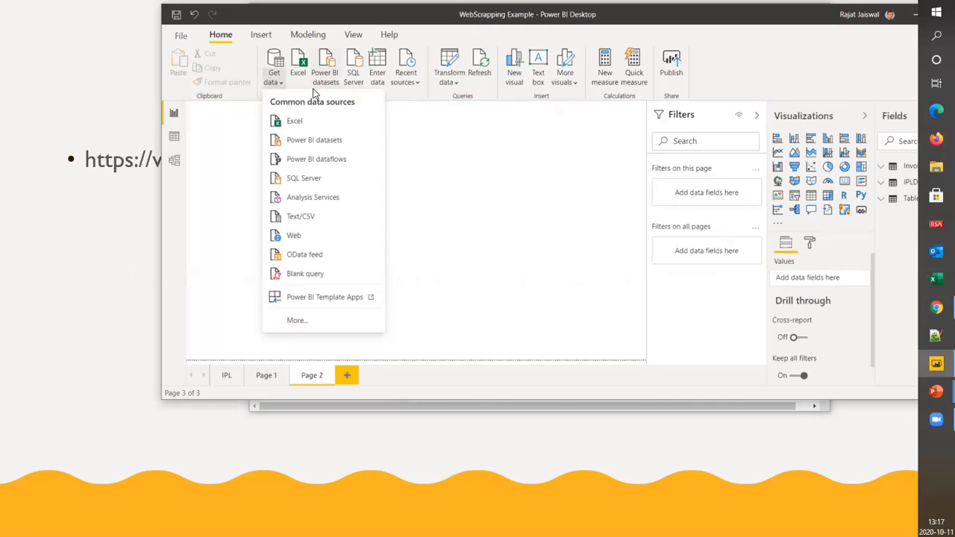
{"action": "left_click", "coordinate": [314, 243]}
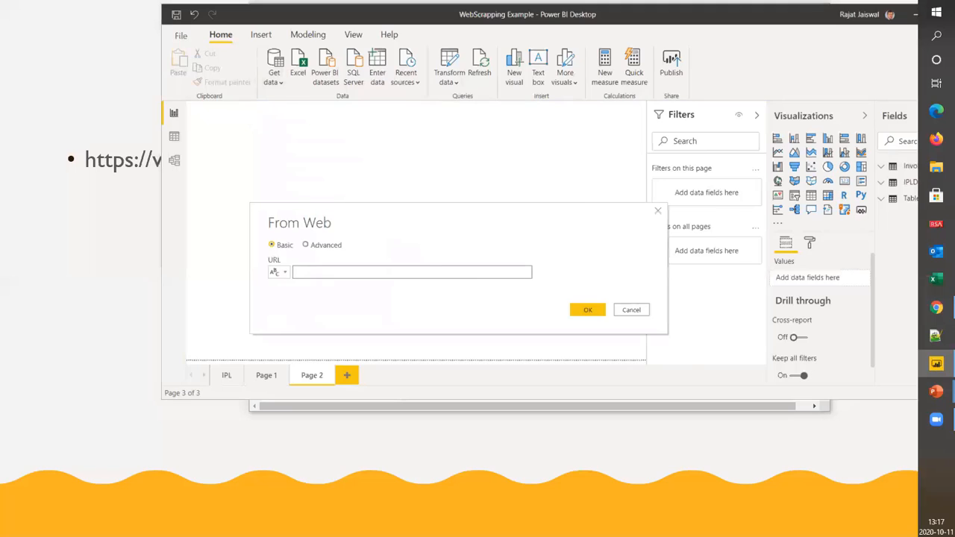
{"action": "key", "text": "alt+Tab"}
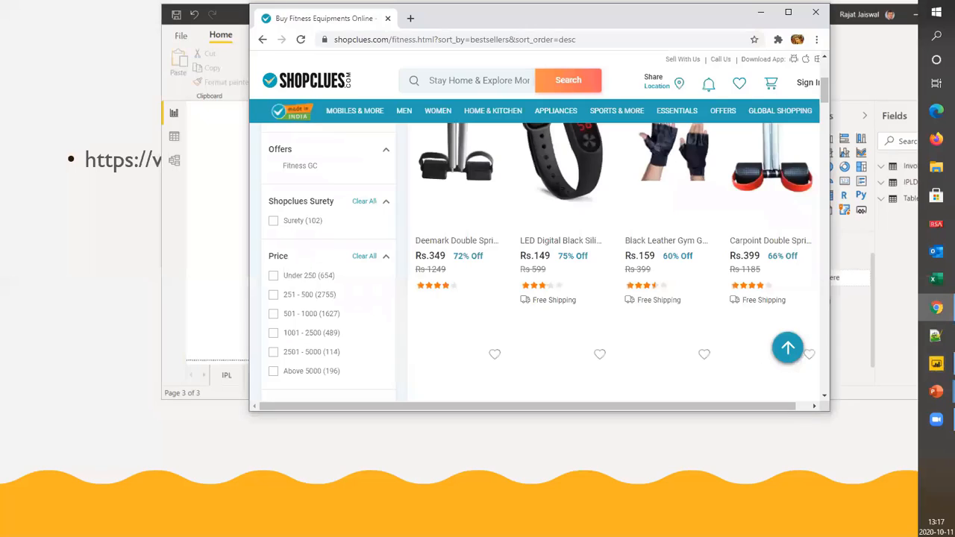
{"action": "left_click", "coordinate": [594, 39]}
{"action": "key", "text": "ctrl+c"}
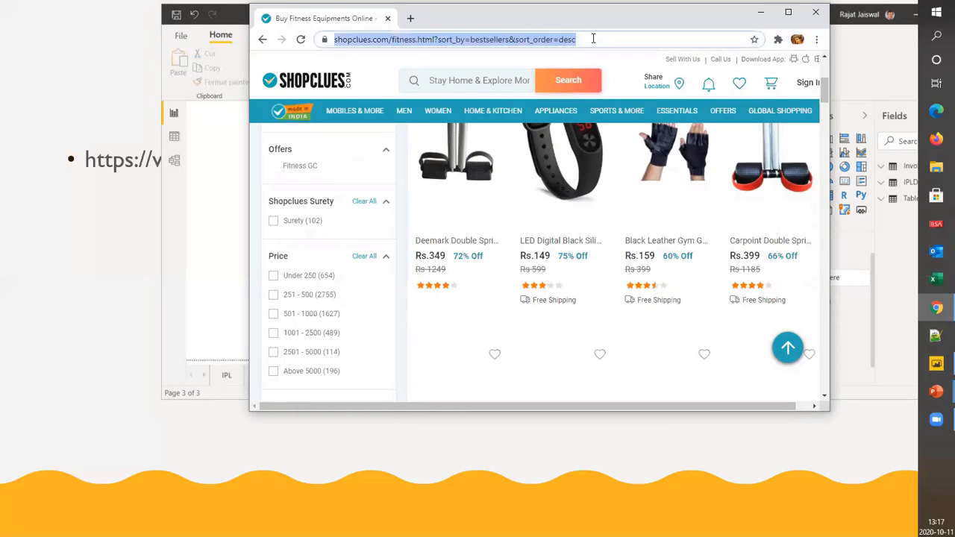
{"action": "left_click", "coordinate": [231, 161]}
{"action": "left_click", "coordinate": [317, 271]}
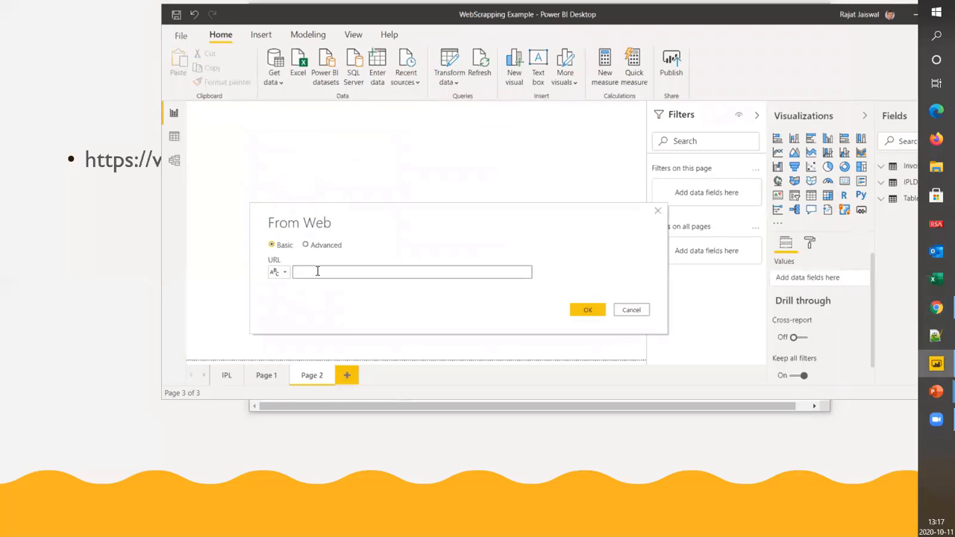
{"action": "key", "text": "ctrl+v"}
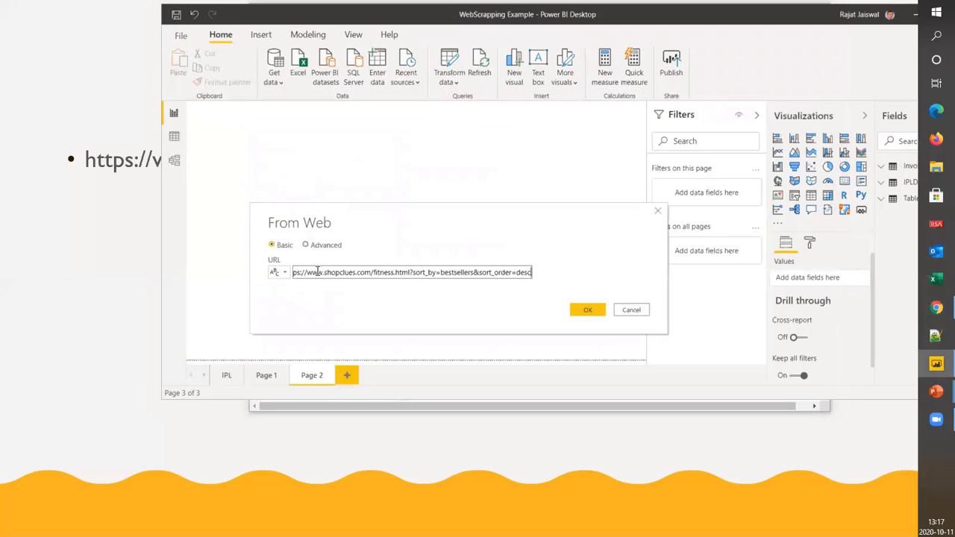
{"action": "left_click", "coordinate": [589, 312]}
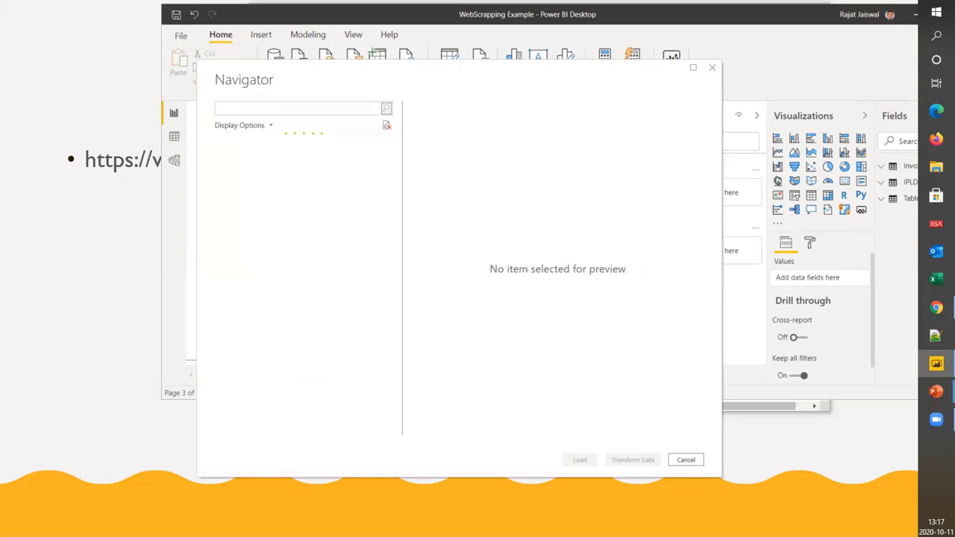
Switch to Chrome and review the product names, prices, discounts and ratings in the fitness listing
{"action": "key", "text": "alt+Tab"}
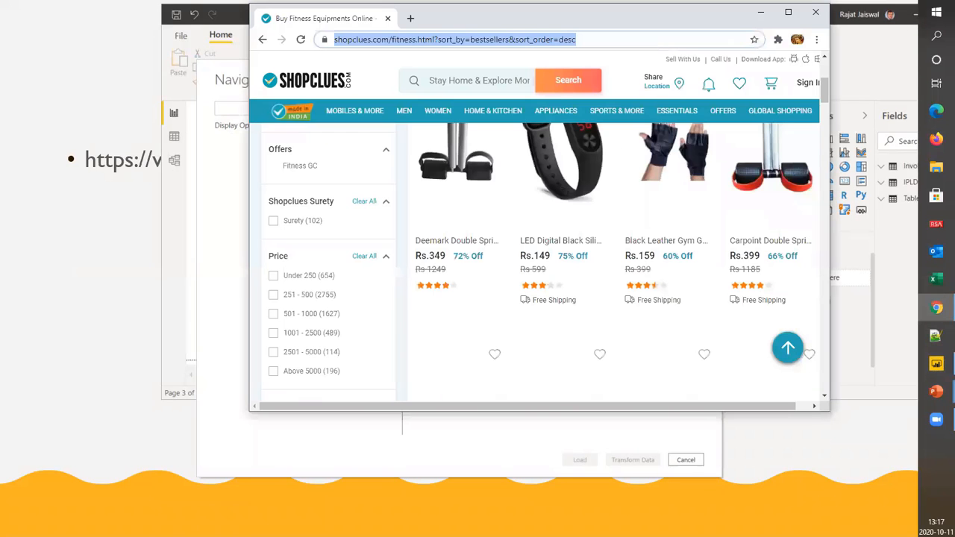
{"action": "scroll", "coordinate": [592, 246], "scroll_direction": "up", "scroll_amount": 2}
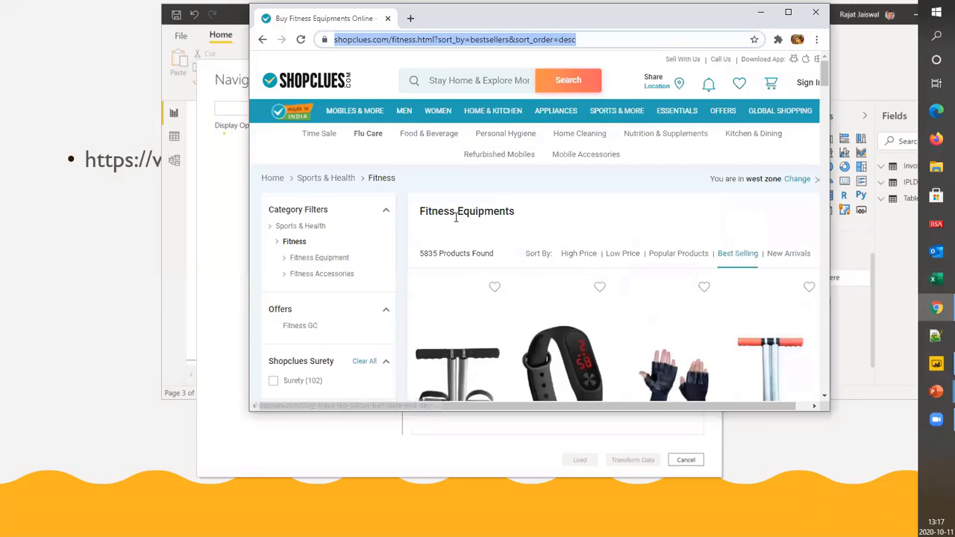
{"action": "scroll", "coordinate": [441, 358], "scroll_direction": "down", "scroll_amount": 1}
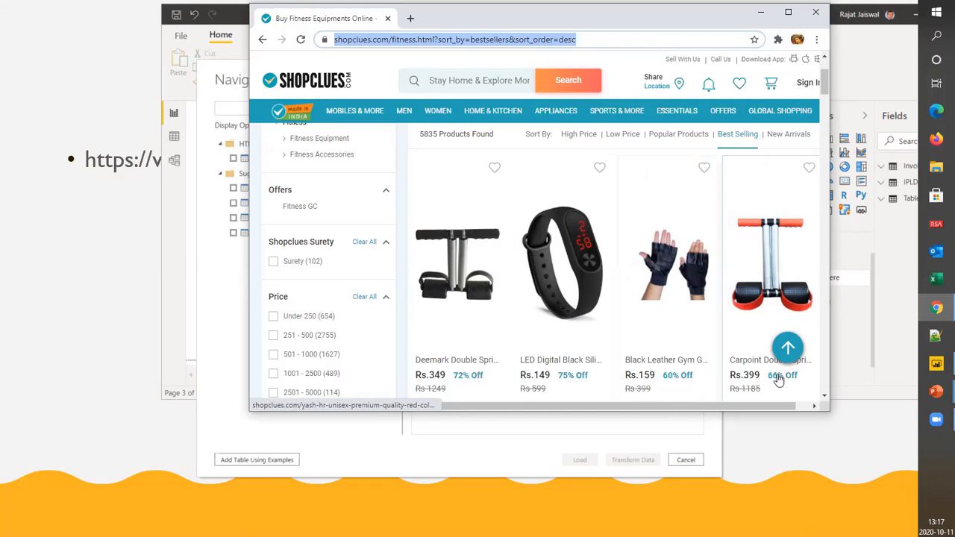
{"action": "scroll", "coordinate": [776, 373], "scroll_direction": "down", "scroll_amount": 2}
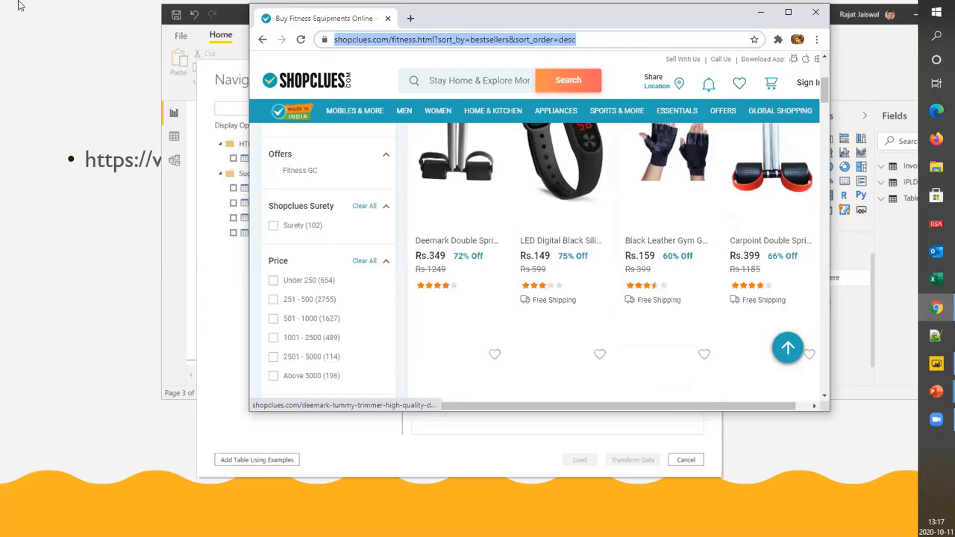
Minimize Chrome and preview the List of Best Selling Fitness Equipments price table and Table 1 in Power BI's Navigator
{"action": "left_click", "coordinate": [762, 15]}
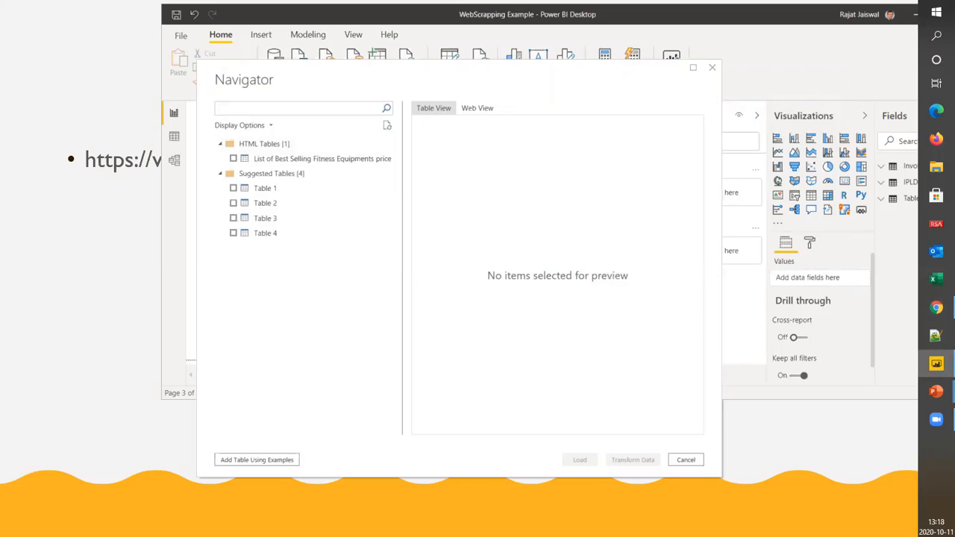
{"action": "left_click", "coordinate": [265, 161]}
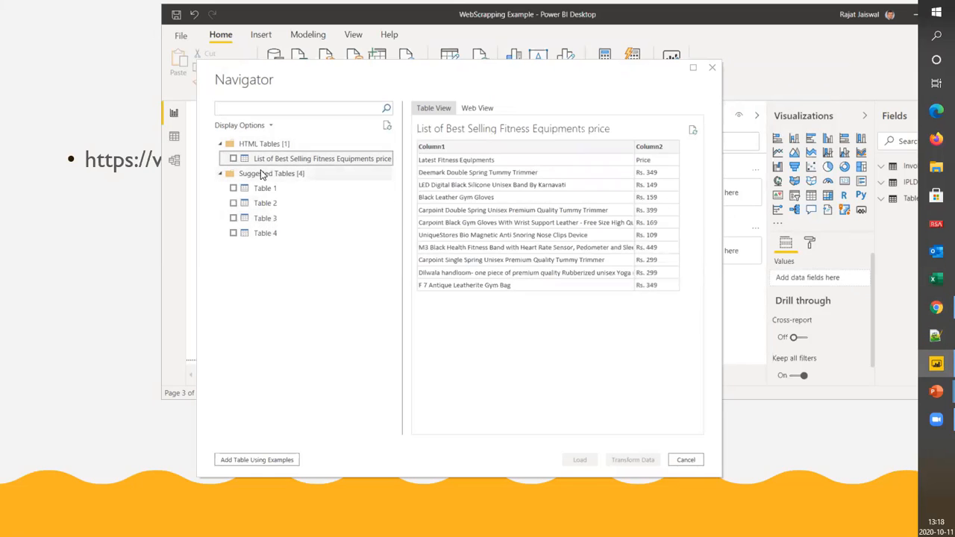
{"action": "left_click", "coordinate": [258, 190]}
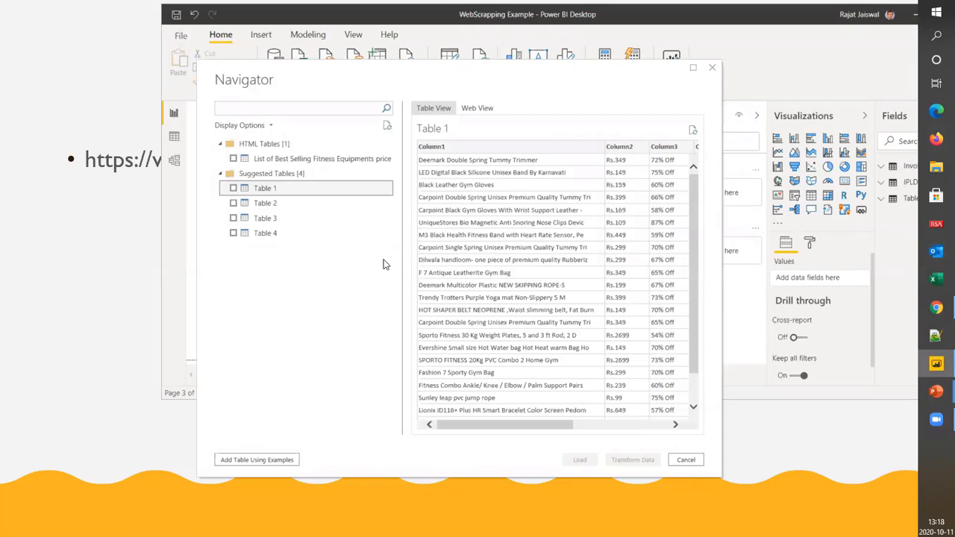
Reposition the Chrome and Navigator windows to compare the ShopClues product listing with the Table 1 preview
{"action": "left_click_drag", "start_coordinate": [519, 72], "coordinate": [628, 71]}
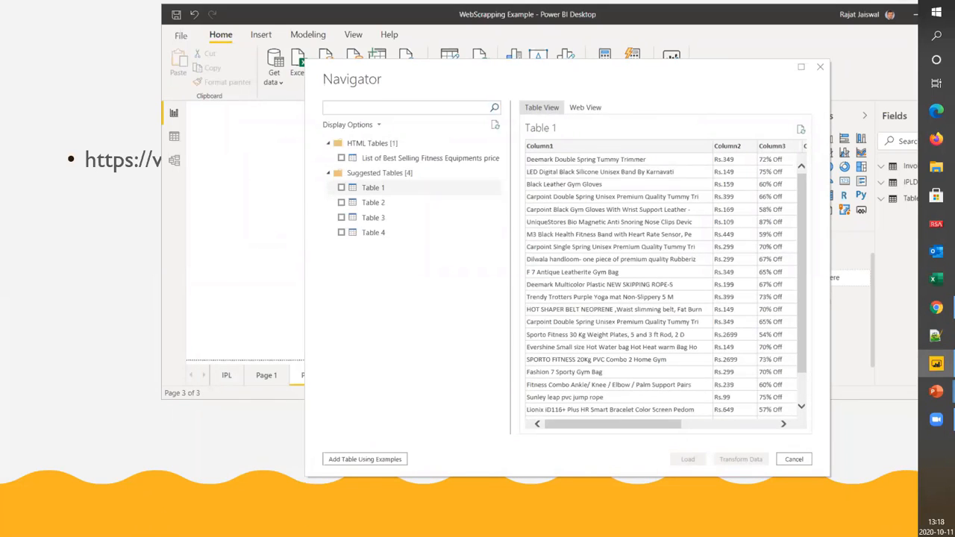
{"action": "key", "text": "alt+Tab"}
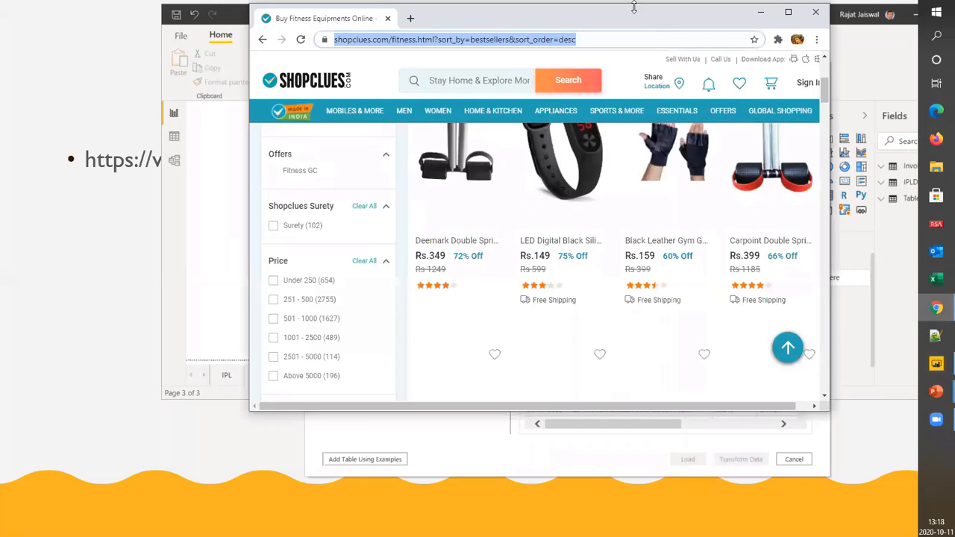
{"action": "left_click_drag", "start_coordinate": [649, 24], "coordinate": [467, 24]}
{"action": "left_click", "coordinate": [734, 85]}
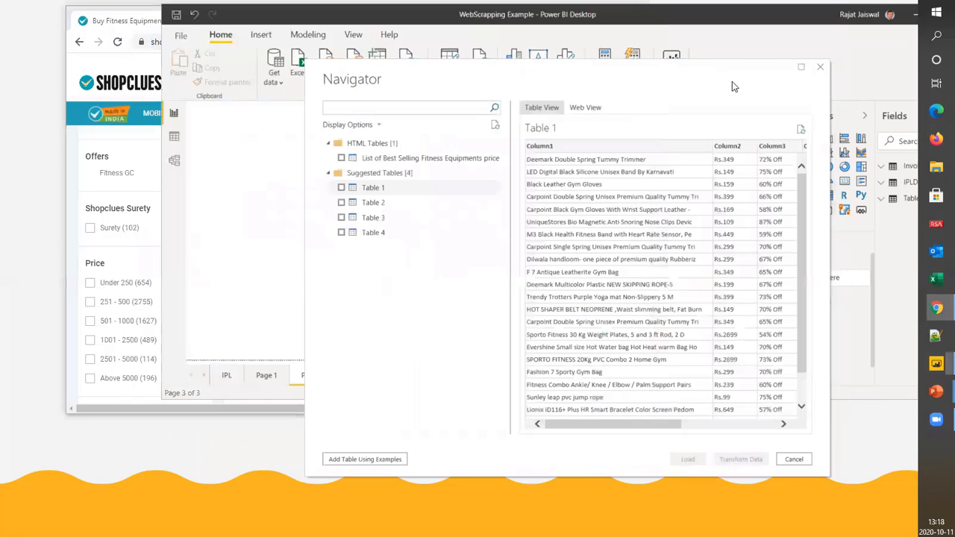
{"action": "left_click_drag", "start_coordinate": [732, 81], "coordinate": [914, 76]}
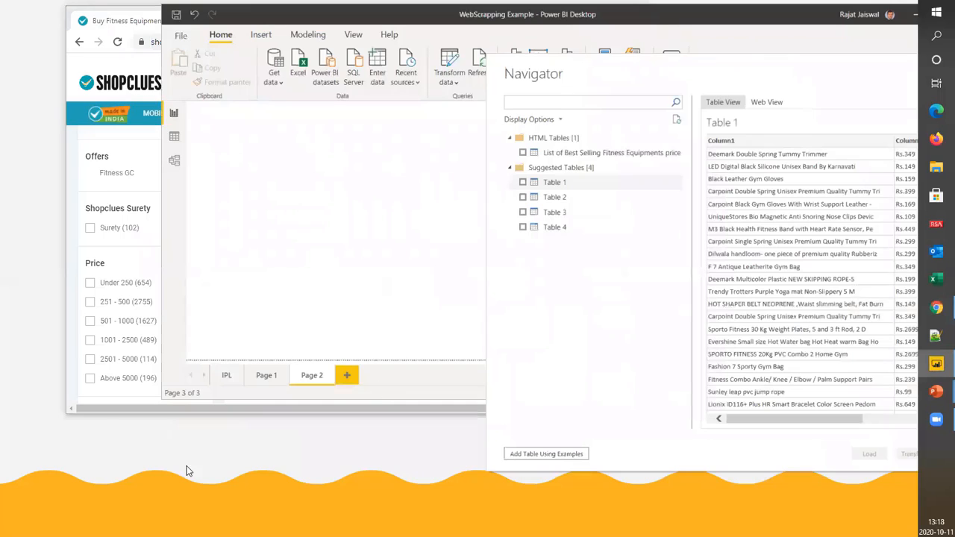
{"action": "key", "text": "alt+Tab"}
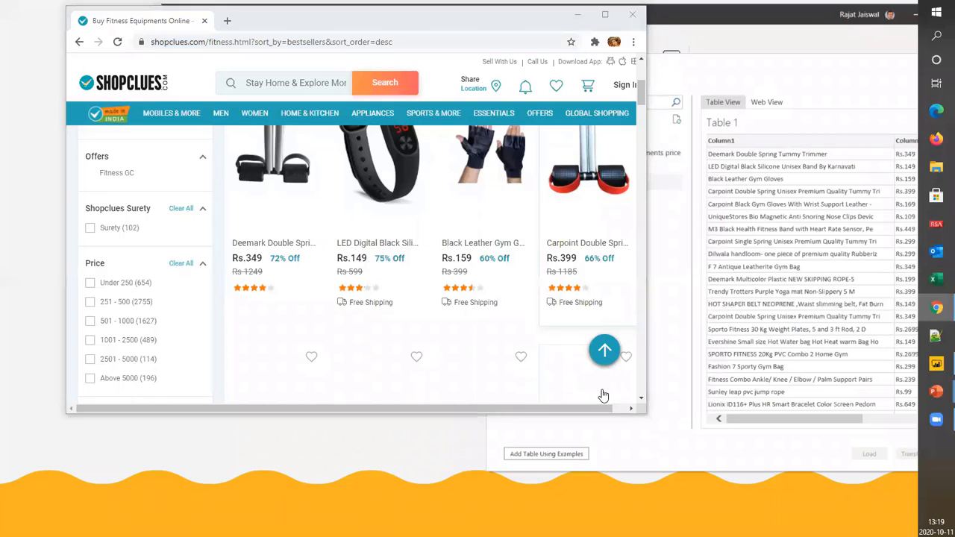
{"action": "left_click", "coordinate": [536, 411]}
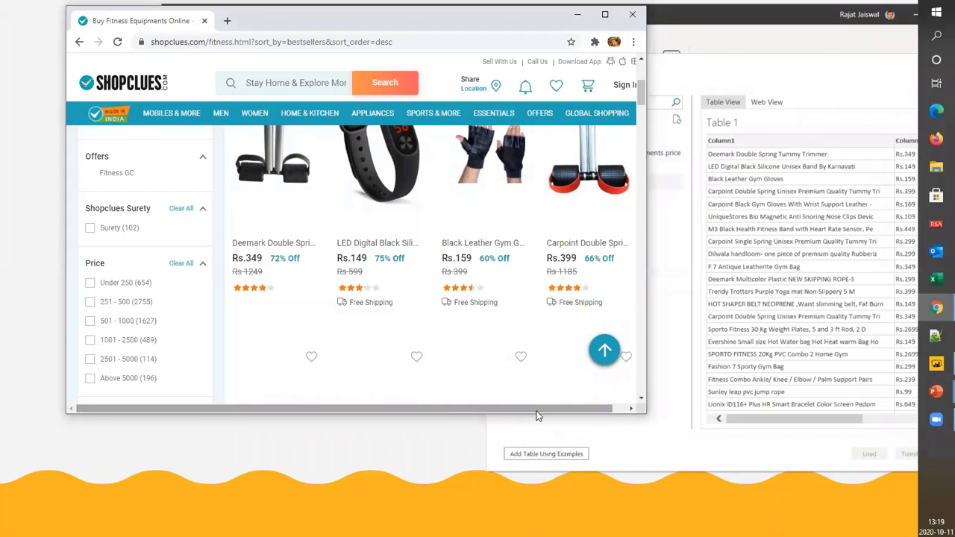
{"action": "left_click", "coordinate": [765, 69]}
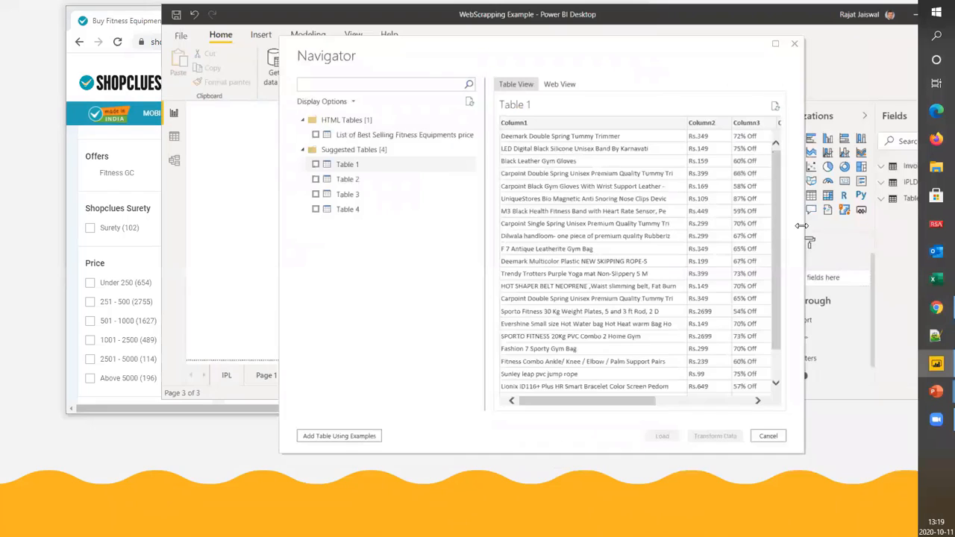
Widen and reposition the Navigator window so the Table 1 preview shows Column1 through Column6
{"action": "left_click_drag", "start_coordinate": [800, 226], "coordinate": [954, 226]}
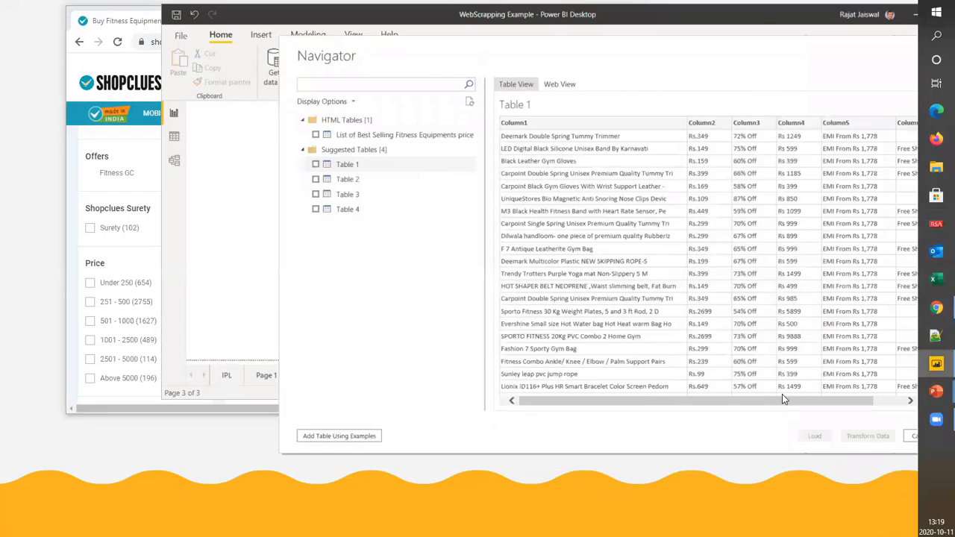
{"action": "left_click_drag", "start_coordinate": [783, 401], "coordinate": [879, 412]}
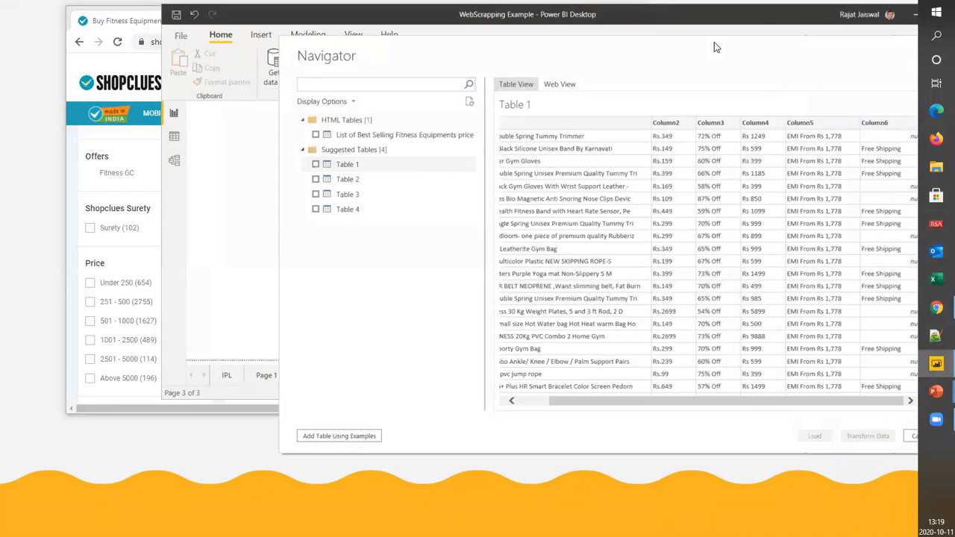
{"action": "left_click_drag", "start_coordinate": [714, 43], "coordinate": [593, 47]}
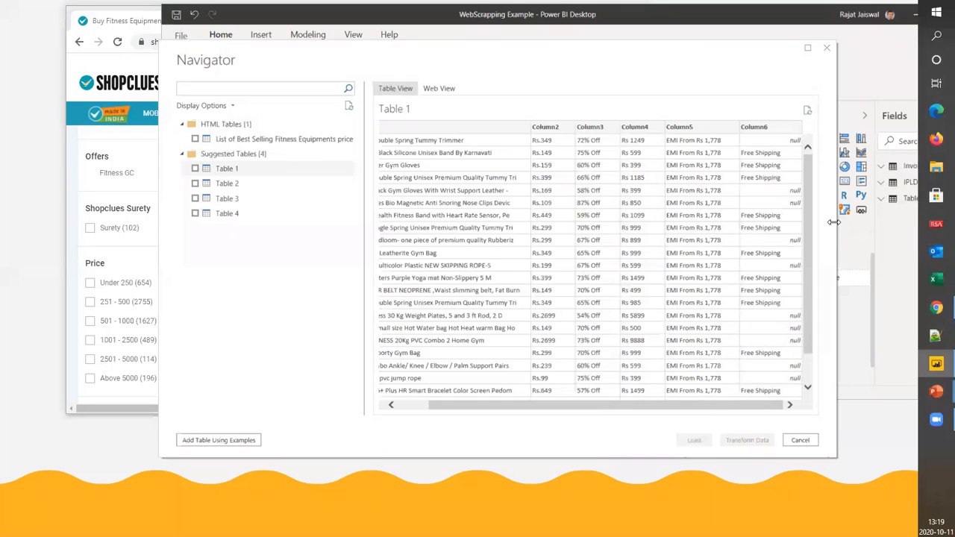
{"action": "left_click_drag", "start_coordinate": [834, 222], "coordinate": [884, 223]}
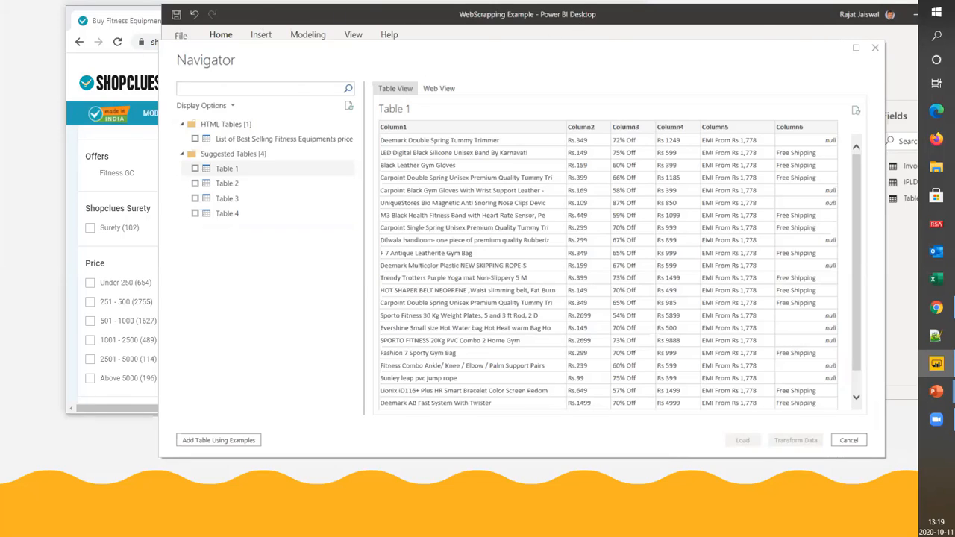
Switch to Chrome, widen its window, and compare the ShopClues product listings with the Table 1 preview in Power BI's Navigator
{"action": "left_click", "coordinate": [937, 307]}
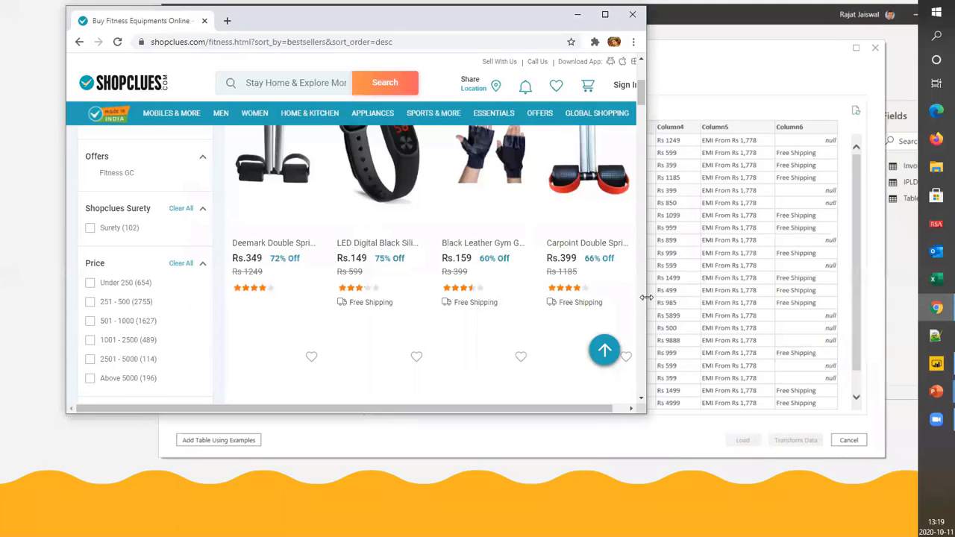
{"action": "left_click_drag", "start_coordinate": [647, 297], "coordinate": [888, 328]}
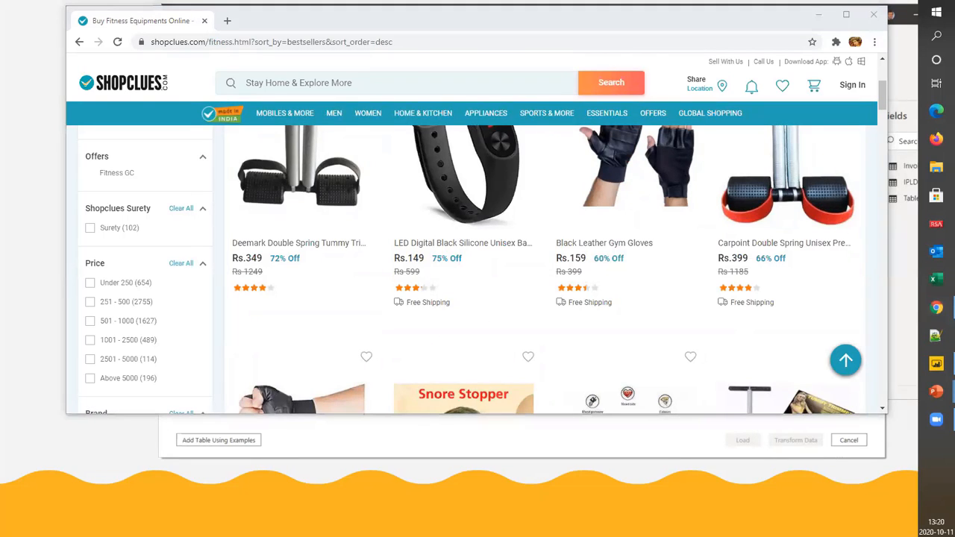
{"action": "left_click", "coordinate": [892, 168]}
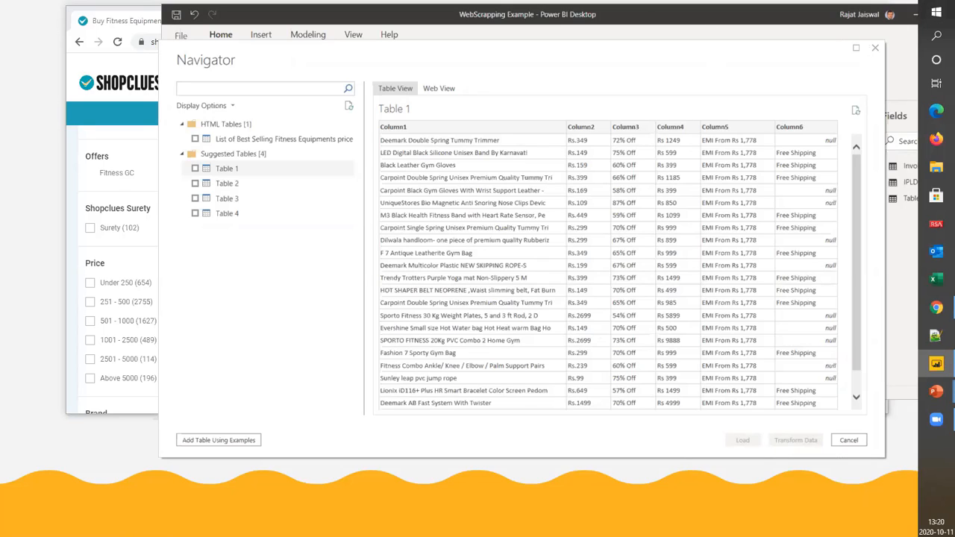
{"action": "key", "text": "alt+Tab"}
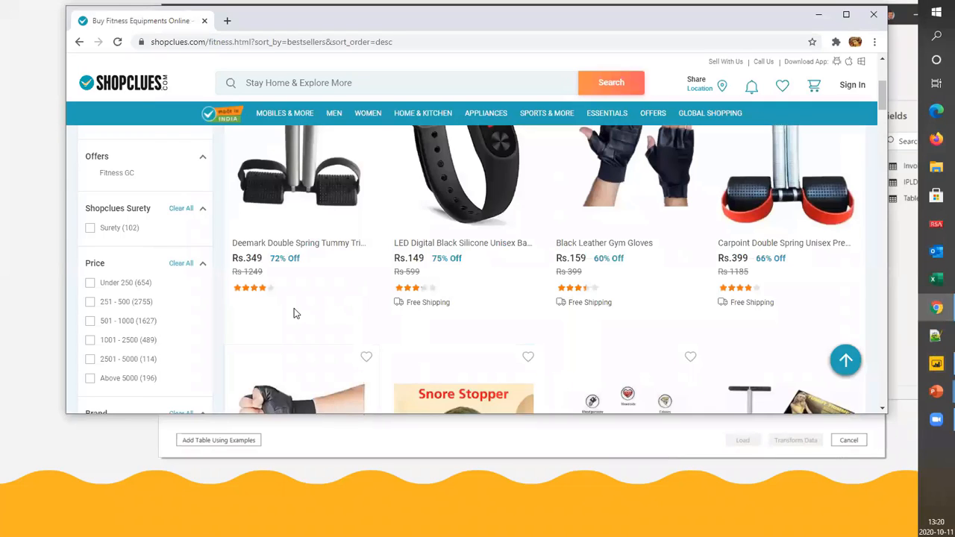
{"action": "scroll", "coordinate": [294, 259], "scroll_direction": "up", "scroll_amount": 1}
{"action": "scroll", "coordinate": [294, 259], "scroll_direction": "down", "scroll_amount": 1}
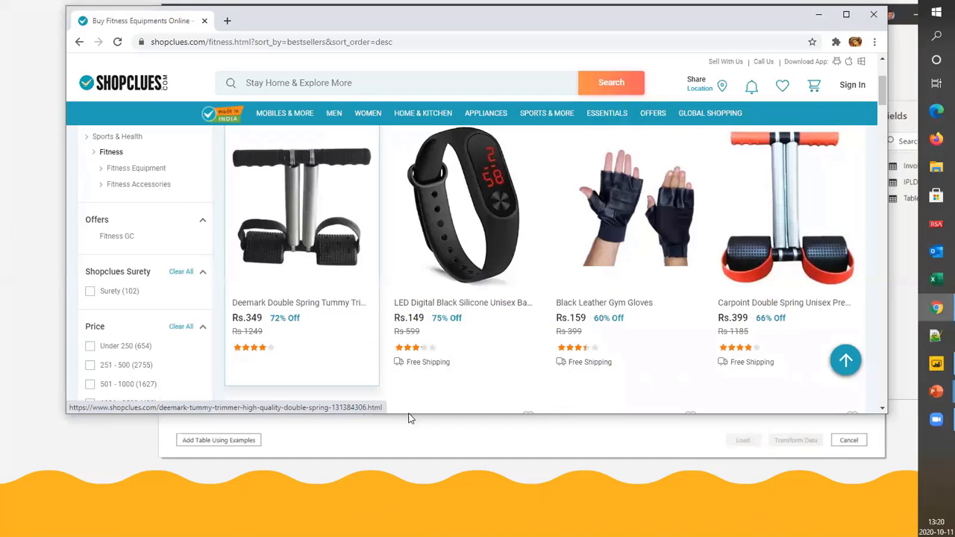
{"action": "left_click", "coordinate": [457, 448]}
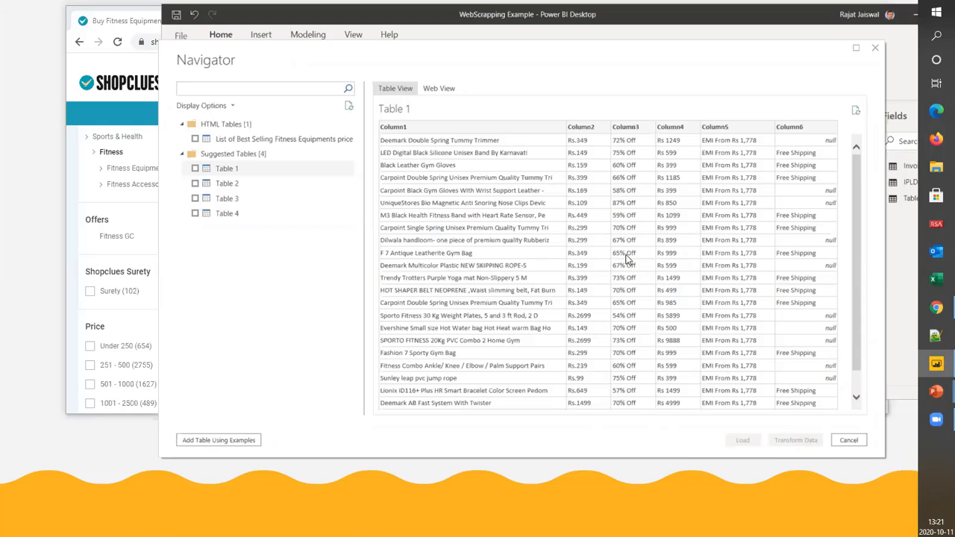
Preview the suggested tables Table 2, Table 3 and Table 4 in the Navigator, returning to Table 3
{"action": "left_click", "coordinate": [228, 184]}
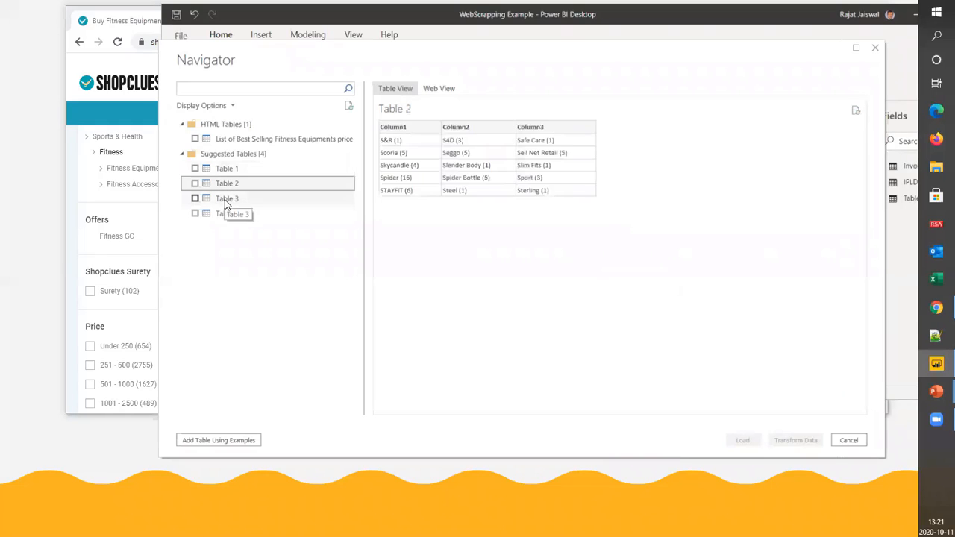
{"action": "left_click", "coordinate": [225, 200]}
{"action": "left_click", "coordinate": [224, 215]}
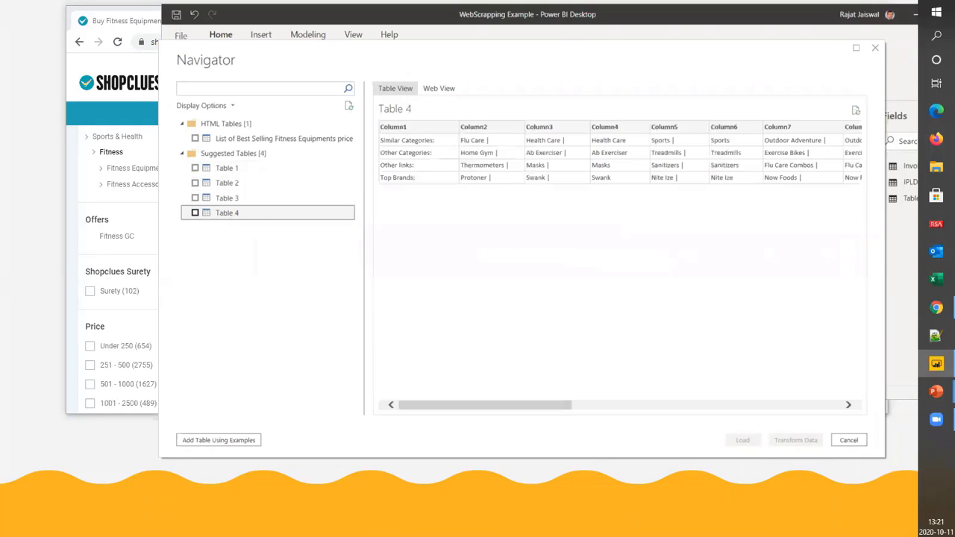
{"action": "left_click", "coordinate": [236, 200]}
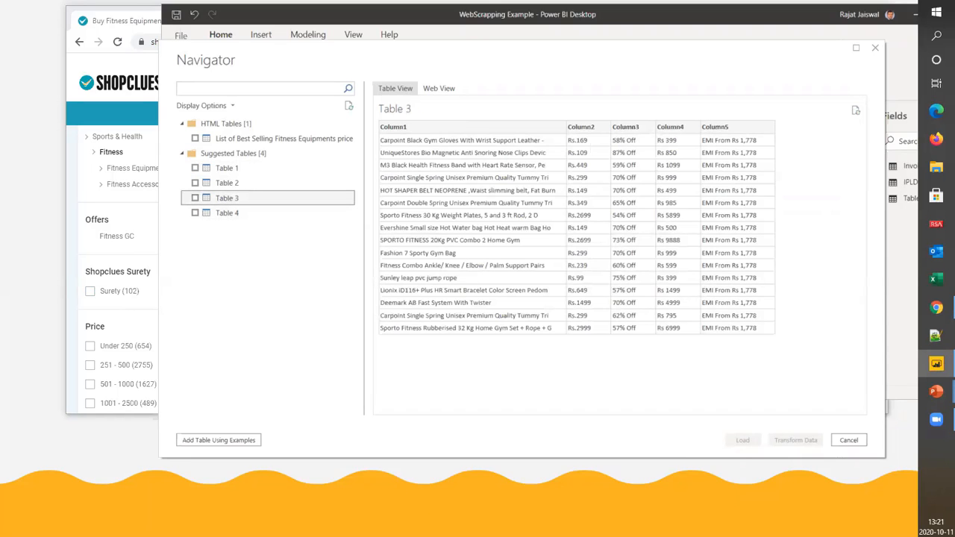
Switch to Chrome, look through the fitness page down to its price table and footer, and minimize Chrome
{"action": "left_click", "coordinate": [937, 308]}
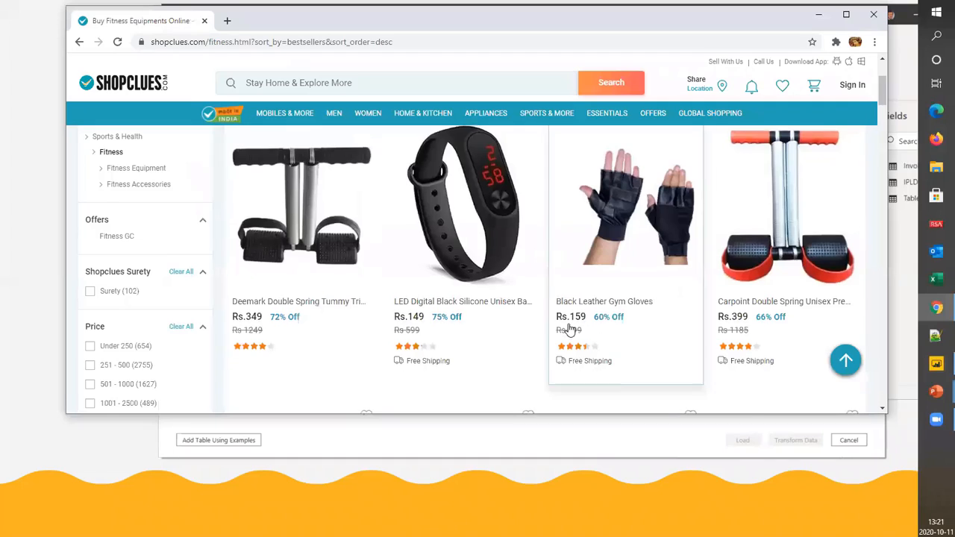
{"action": "scroll", "coordinate": [561, 321], "scroll_direction": "down", "scroll_amount": 12}
{"action": "scroll", "coordinate": [544, 319], "scroll_direction": "down", "scroll_amount": 10}
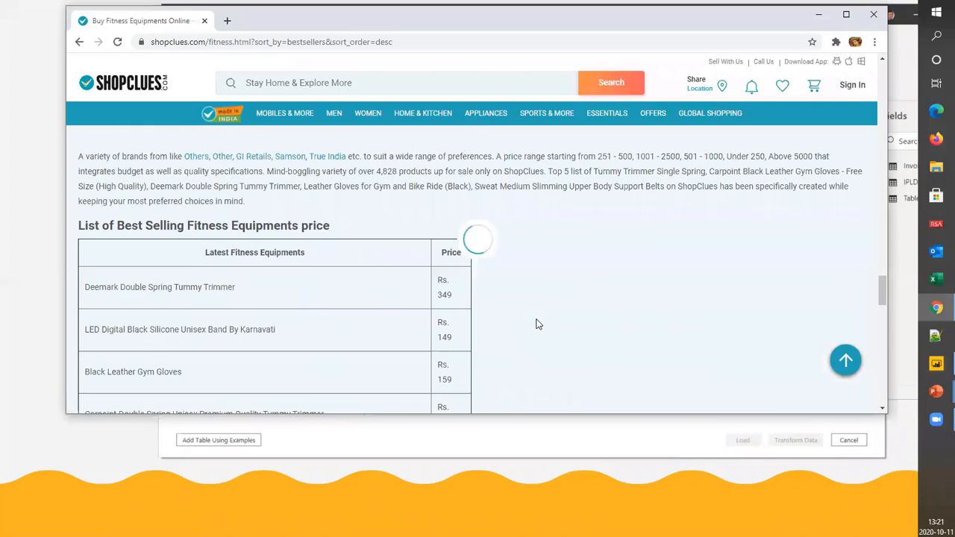
{"action": "scroll", "coordinate": [408, 290], "scroll_direction": "down", "scroll_amount": 15}
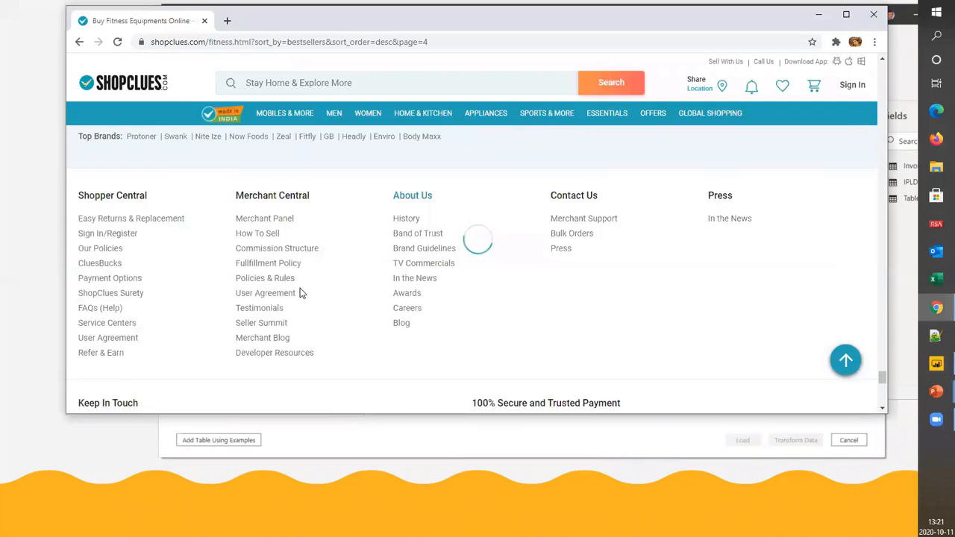
{"action": "scroll", "coordinate": [645, 167], "scroll_direction": "up", "scroll_amount": 6}
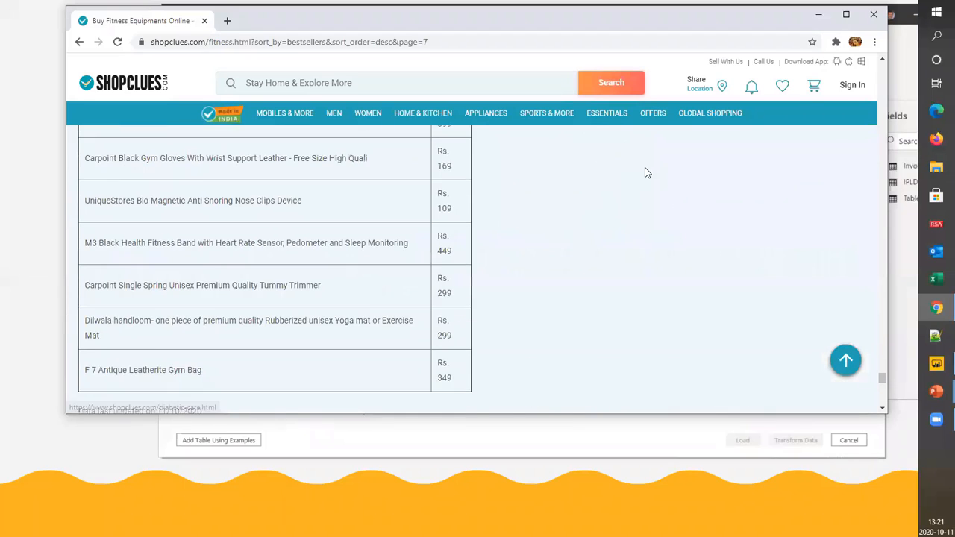
{"action": "left_click", "coordinate": [819, 17]}
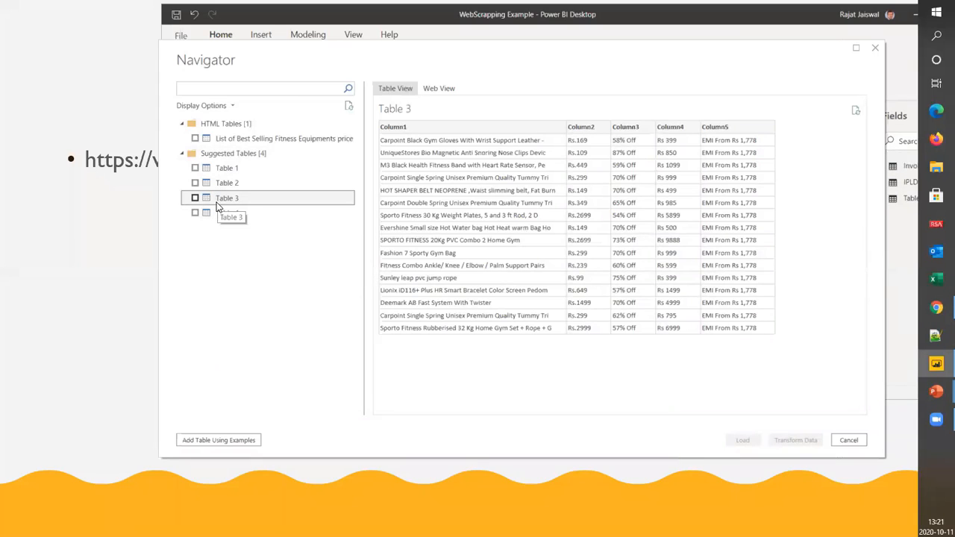
Select the suggested Table 1 in the Navigator and load it into the Power BI report
{"action": "left_click", "coordinate": [227, 168]}
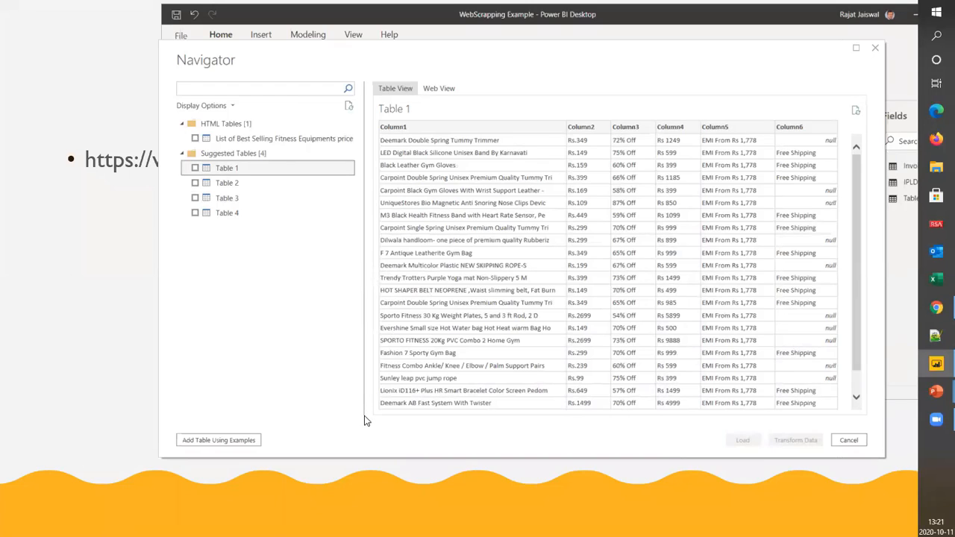
{"action": "left_click", "coordinate": [194, 170]}
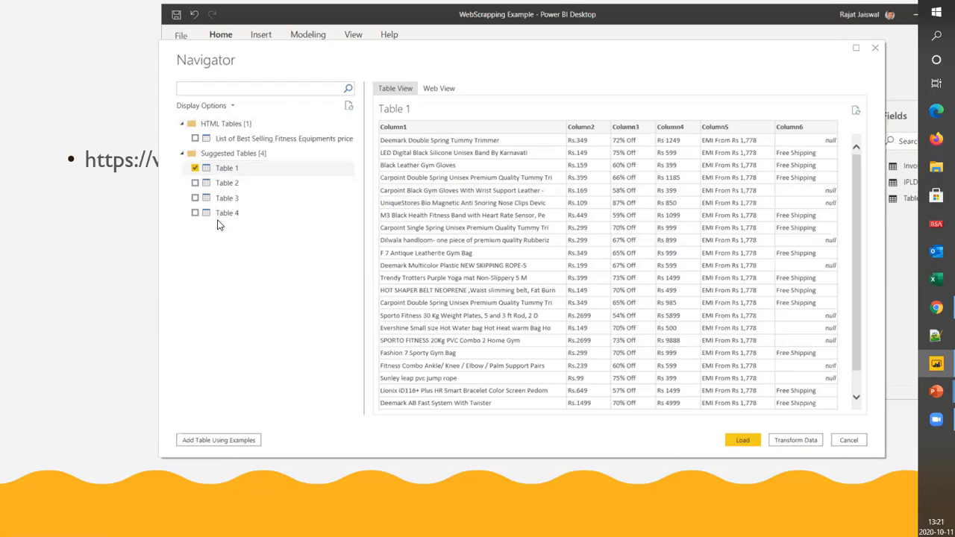
{"action": "left_click", "coordinate": [747, 443]}
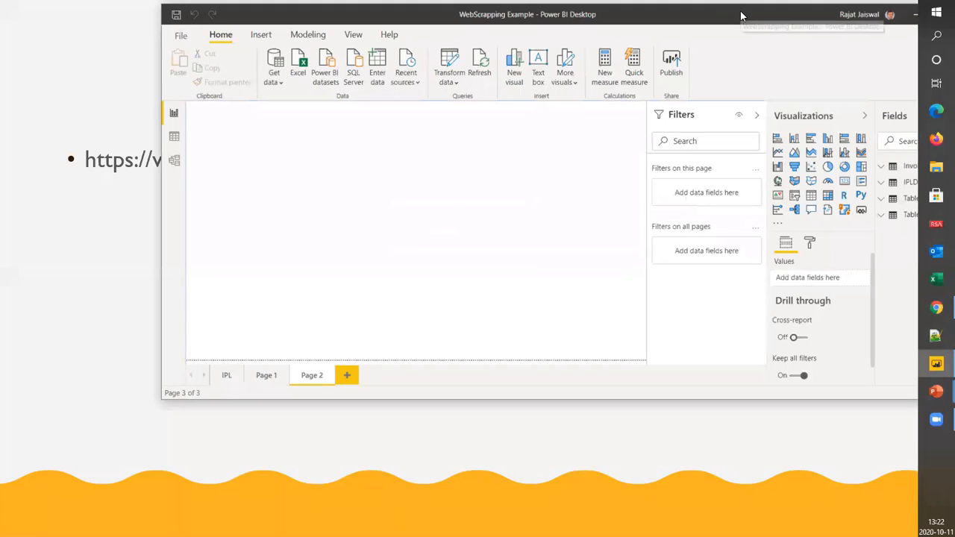
Expand Table 1 (2) to see its fields and examine its loaded rows in the Data view
{"action": "left_click_drag", "start_coordinate": [743, 17], "coordinate": [703, 18]}
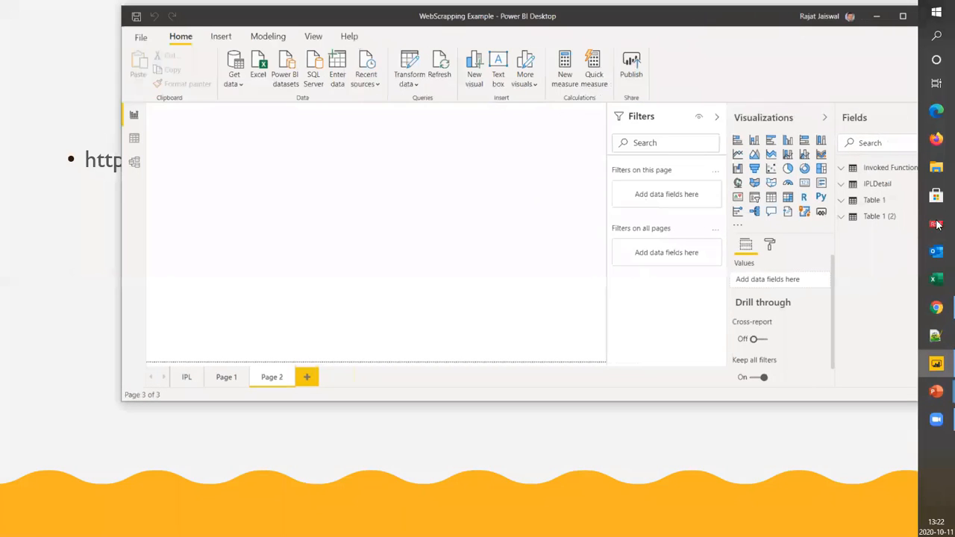
{"action": "left_click", "coordinate": [872, 217]}
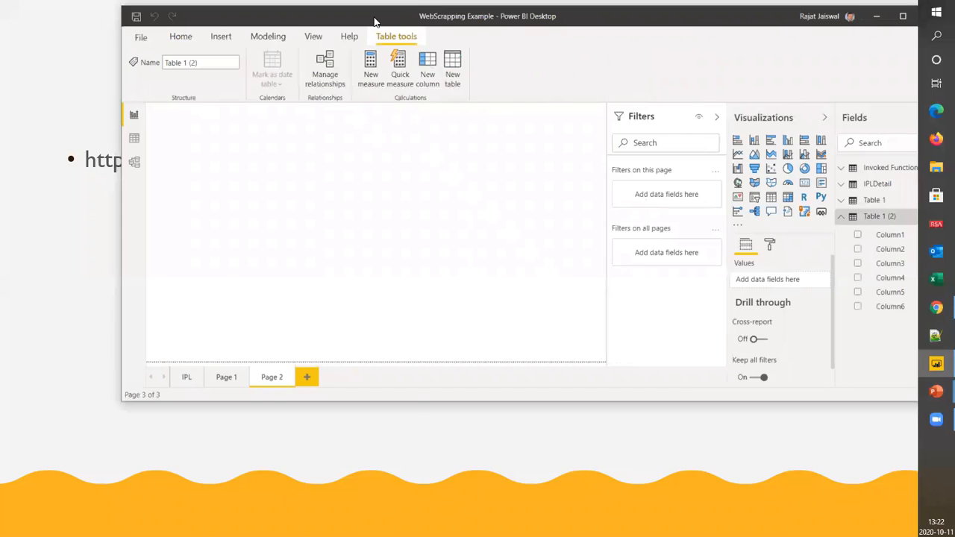
{"action": "left_click_drag", "start_coordinate": [376, 23], "coordinate": [501, 34]}
{"action": "left_click", "coordinate": [260, 149]}
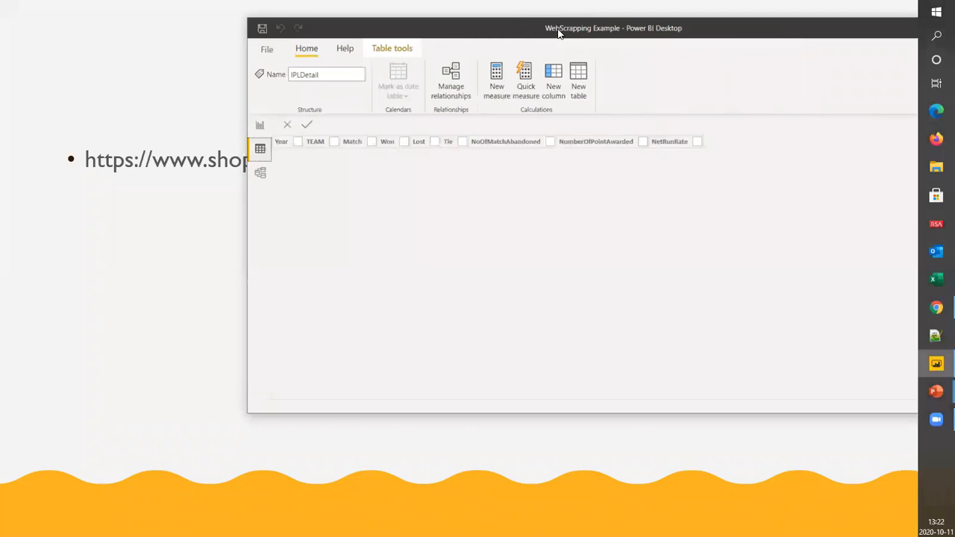
{"action": "left_click_drag", "start_coordinate": [432, 31], "coordinate": [352, 24]}
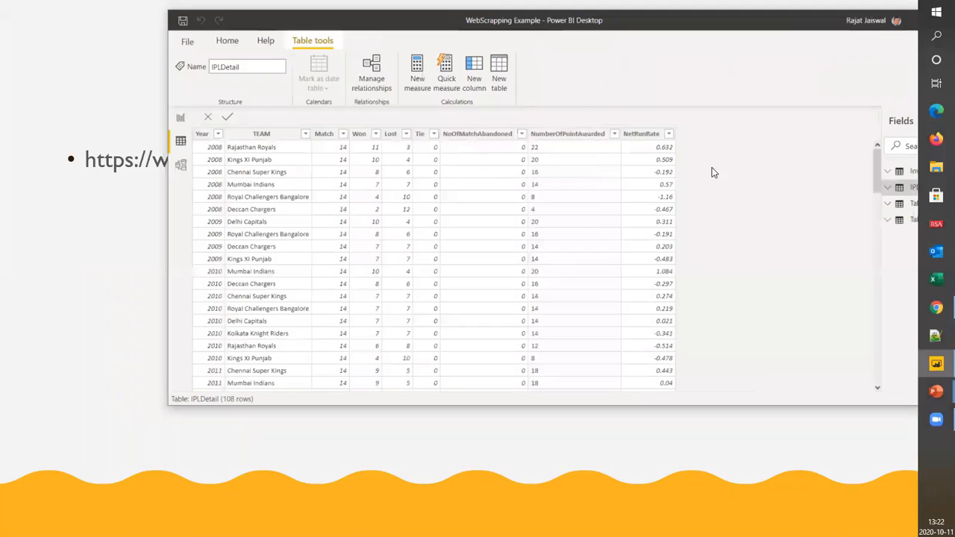
{"action": "left_click", "coordinate": [904, 223]}
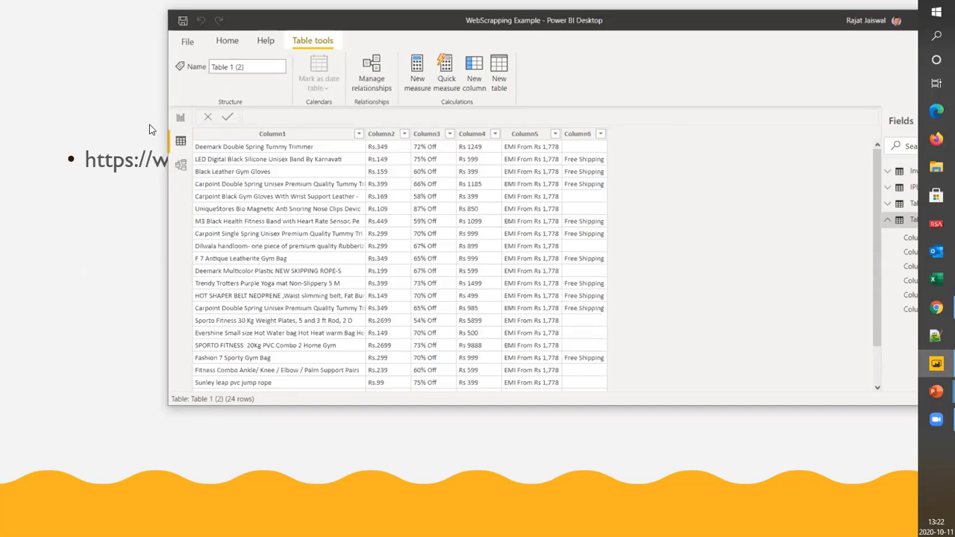
Return to the Report view and open the Power Query Editor to transform the loaded data
{"action": "left_click", "coordinate": [180, 118]}
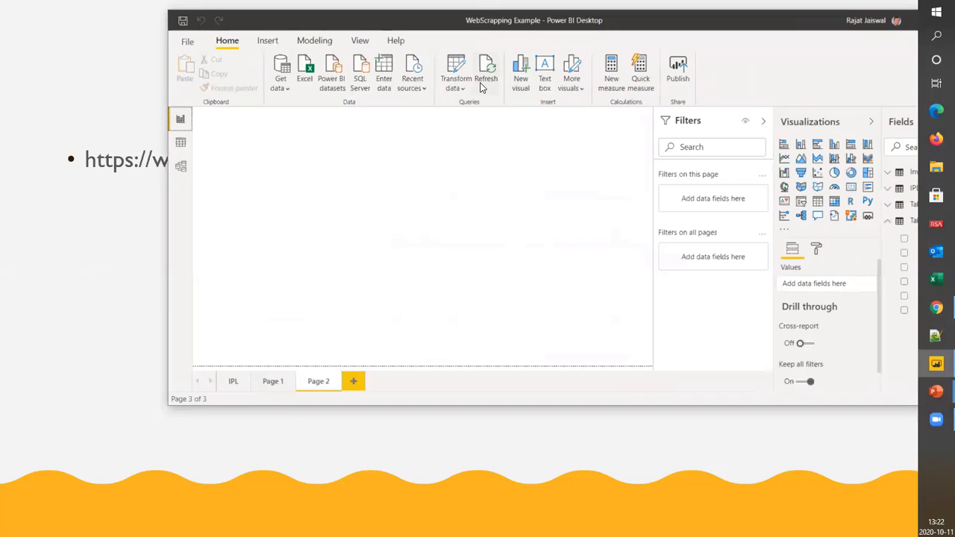
{"action": "left_click", "coordinate": [462, 88]}
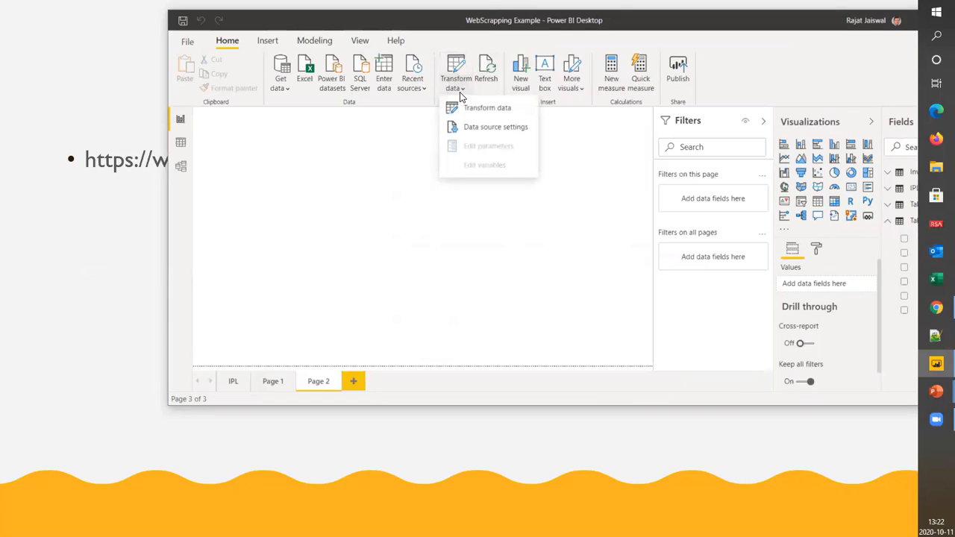
{"action": "left_click", "coordinate": [492, 112]}
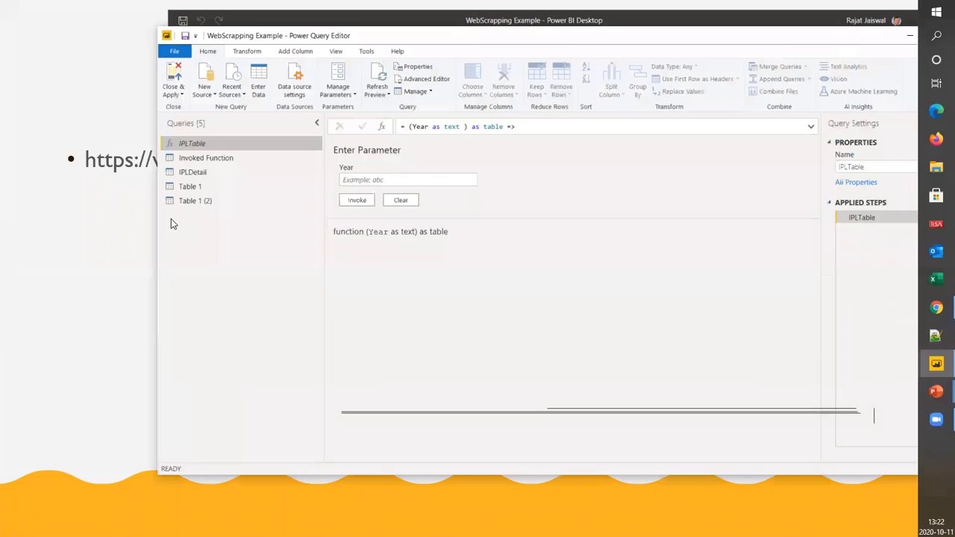
Rename the Table 1 (2) query to Shopclues in the Power Query Editor
{"action": "left_click", "coordinate": [188, 201]}
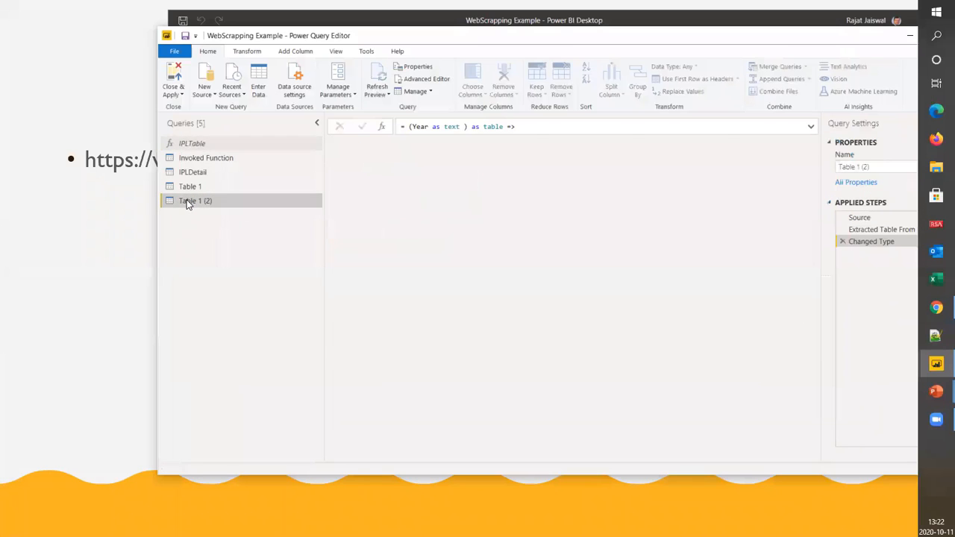
{"action": "right_click", "coordinate": [197, 200]}
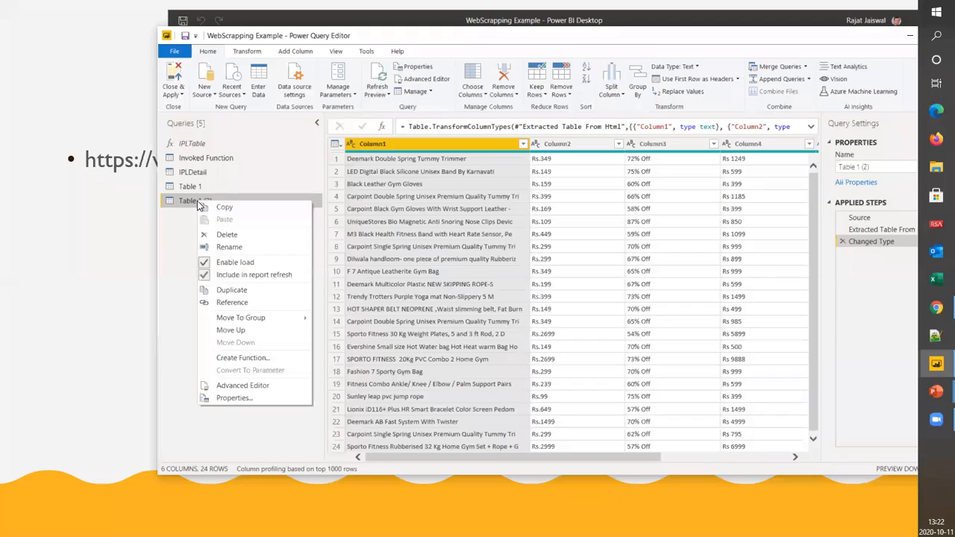
{"action": "left_click", "coordinate": [229, 248]}
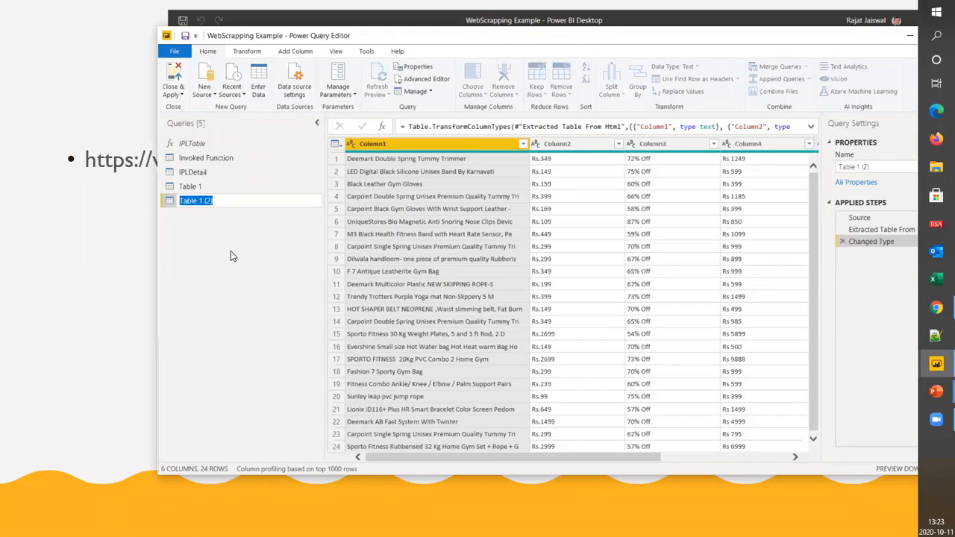
{"action": "type", "text": "Shopclues"}
{"action": "key", "text": "Return"}
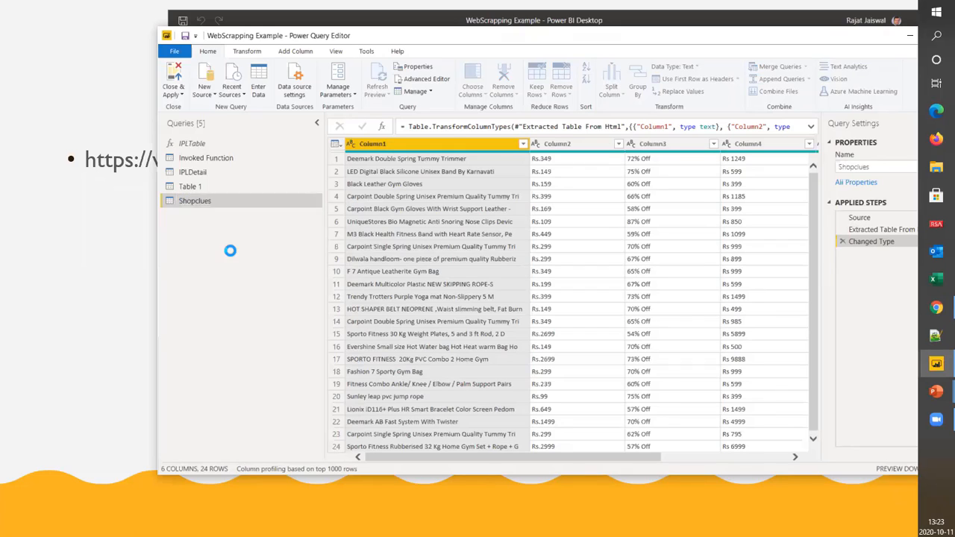
Rename Column1 to Product and Column2 to Price in the Shopclues query
{"action": "left_click", "coordinate": [556, 143]}
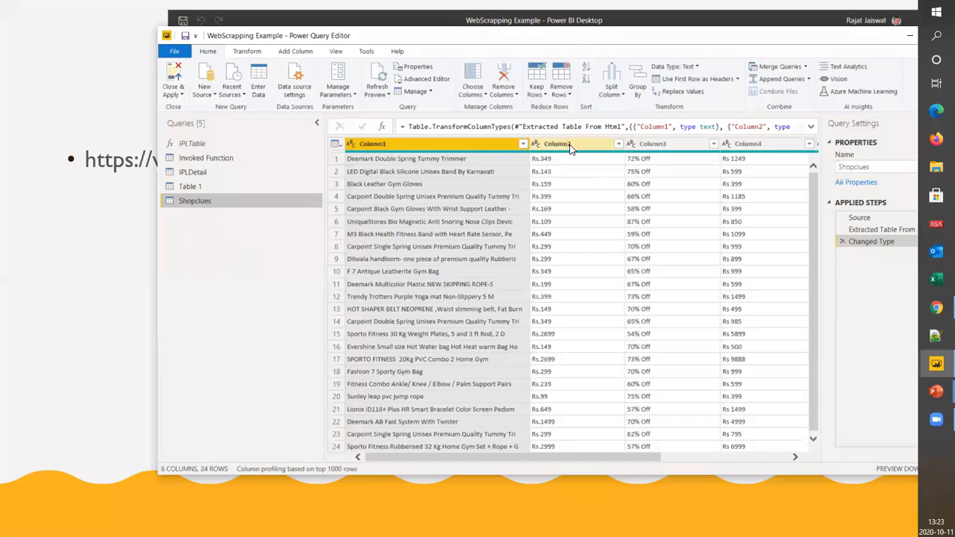
{"action": "double_click", "coordinate": [403, 145]}
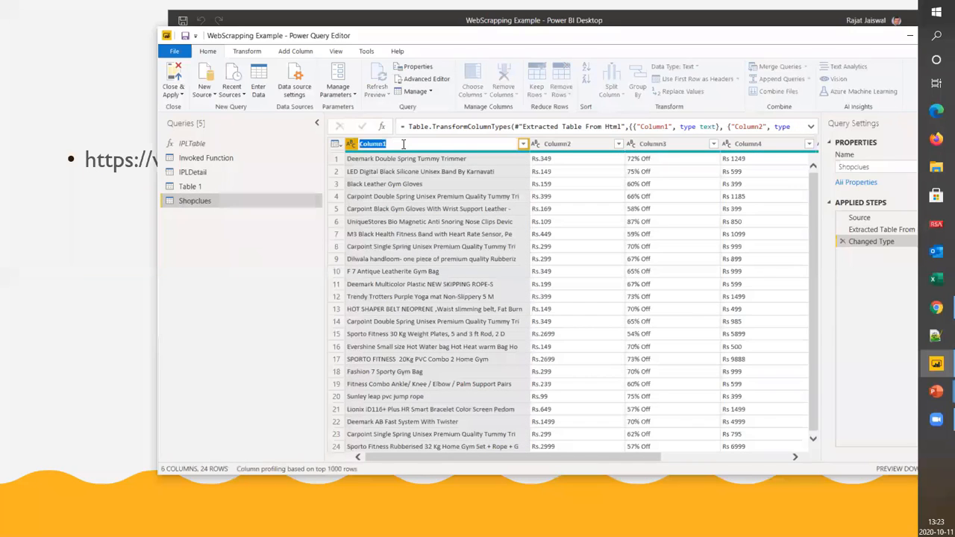
{"action": "type", "text": "Product"}
{"action": "key", "text": "Return"}
{"action": "left_click", "coordinate": [579, 147]}
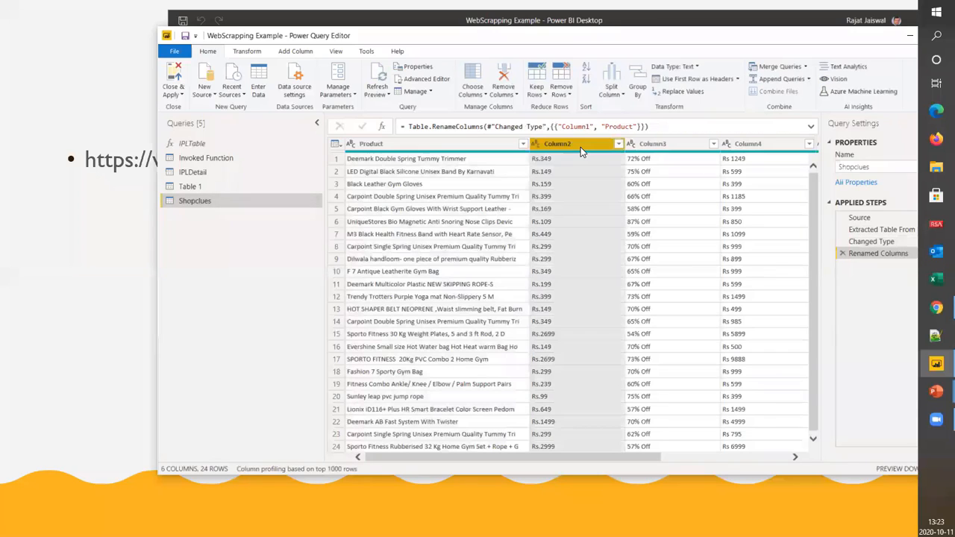
{"action": "double_click", "coordinate": [581, 147]}
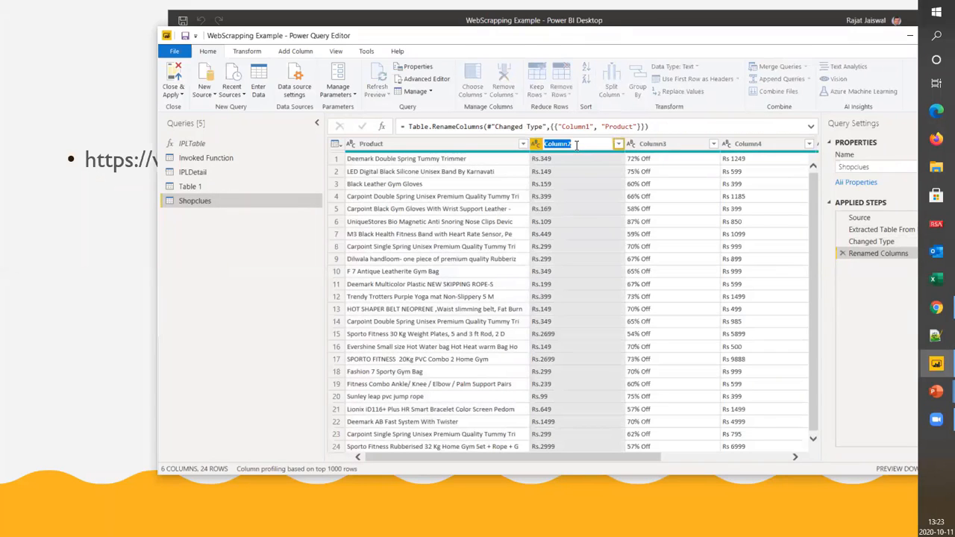
{"action": "type", "text": "Price"}
{"action": "key", "text": "Return"}
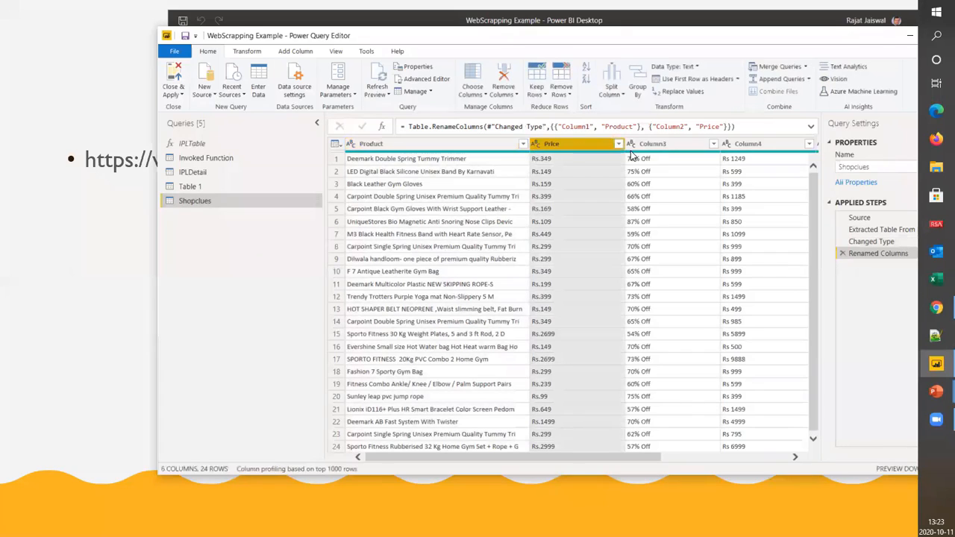
Rename Column3, which holds the percentages off, to Discount
{"action": "double_click", "coordinate": [673, 143]}
{"action": "type", "text": "Disc"}
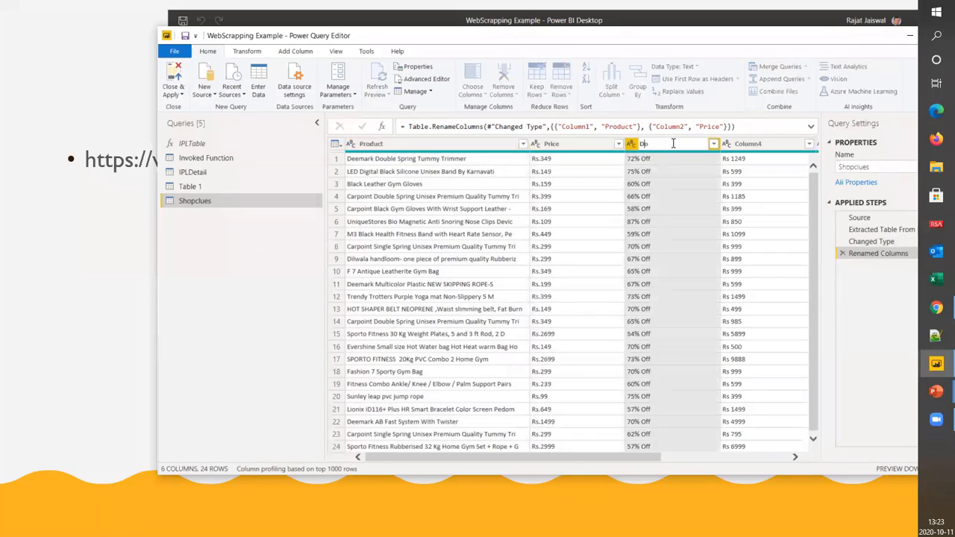
{"action": "key", "text": "BackSpace"}
{"action": "key", "text": "BackSpace"}
{"action": "key", "text": "BackSpace"}
{"action": "type", "text": "iscount"}
{"action": "key", "text": "Return"}
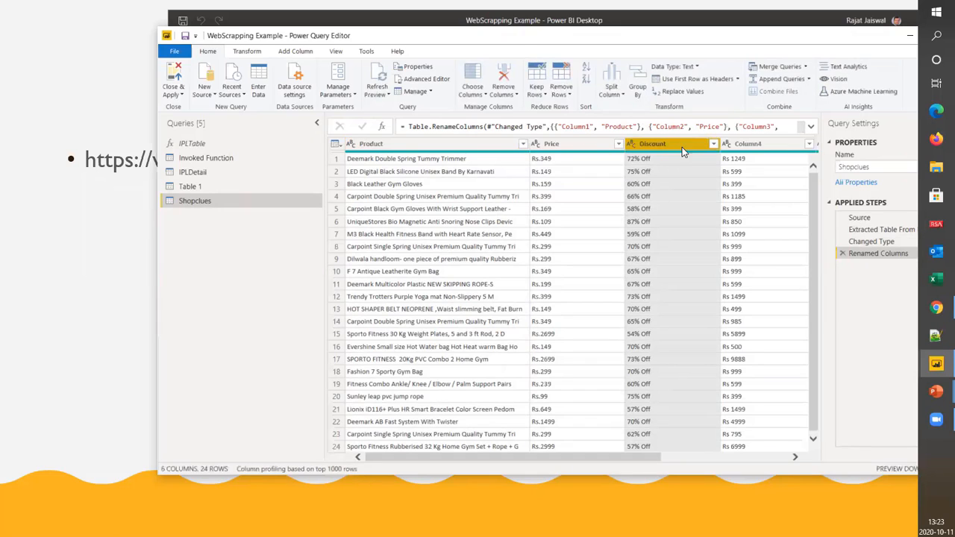
Split the Price column by non-digit to digit to separate the currency prefix from the number
{"action": "left_click", "coordinate": [571, 144]}
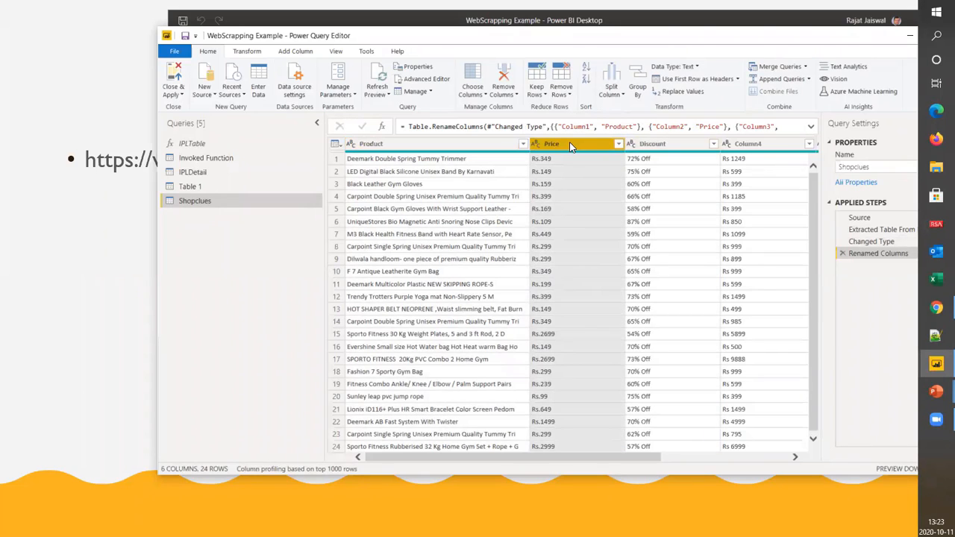
{"action": "right_click", "coordinate": [571, 145]}
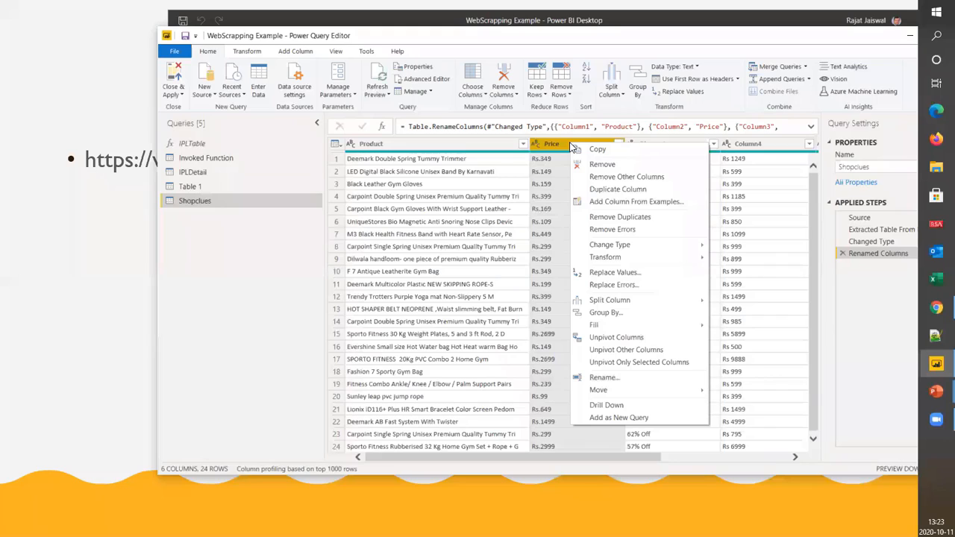
{"action": "mouse_move", "coordinate": [635, 300]}
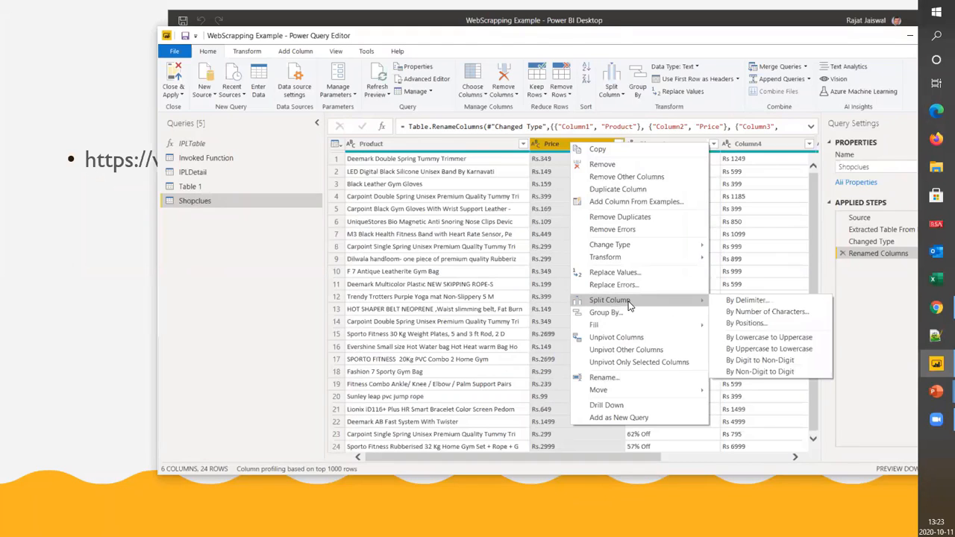
{"action": "left_click", "coordinate": [780, 372]}
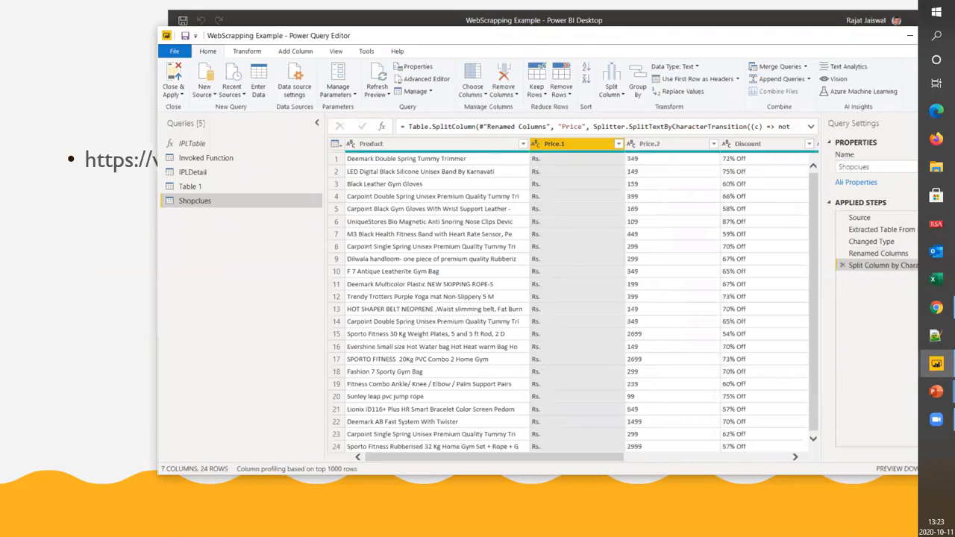
Check the rows of the split price columns and remove the Price.1 column containing only the Rs. prefix
{"action": "left_click_drag", "start_coordinate": [586, 461], "coordinate": [615, 460]}
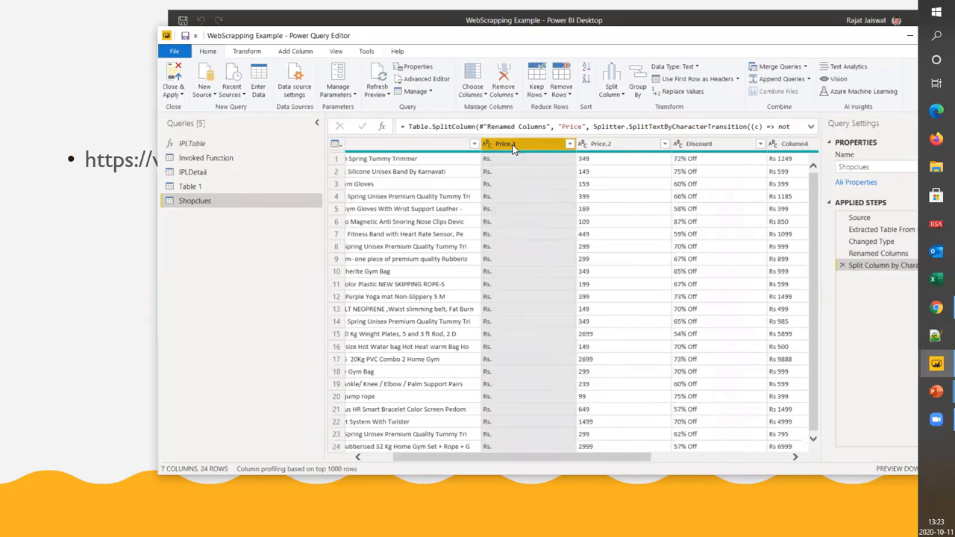
{"action": "scroll", "coordinate": [496, 394], "scroll_direction": "down", "scroll_amount": 1}
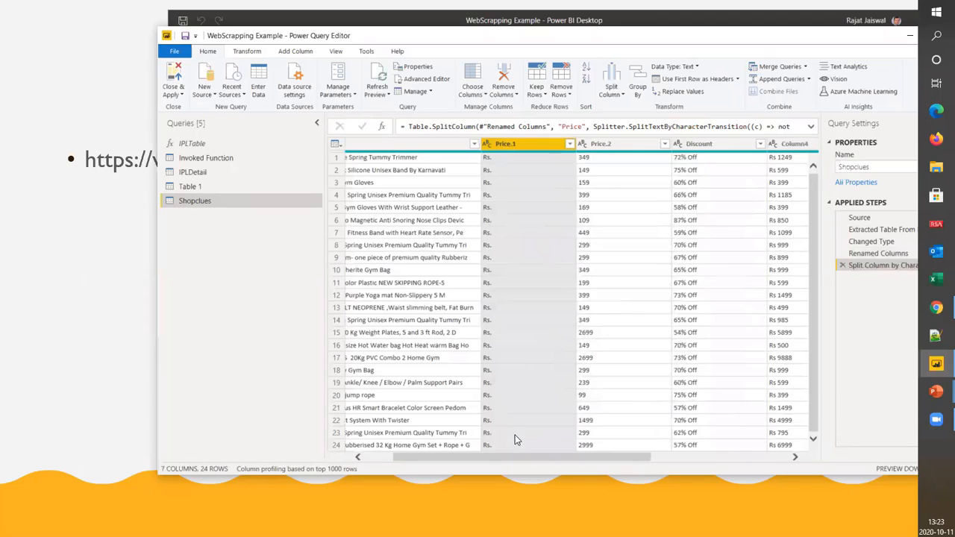
{"action": "scroll", "coordinate": [515, 440], "scroll_direction": "up", "scroll_amount": 1}
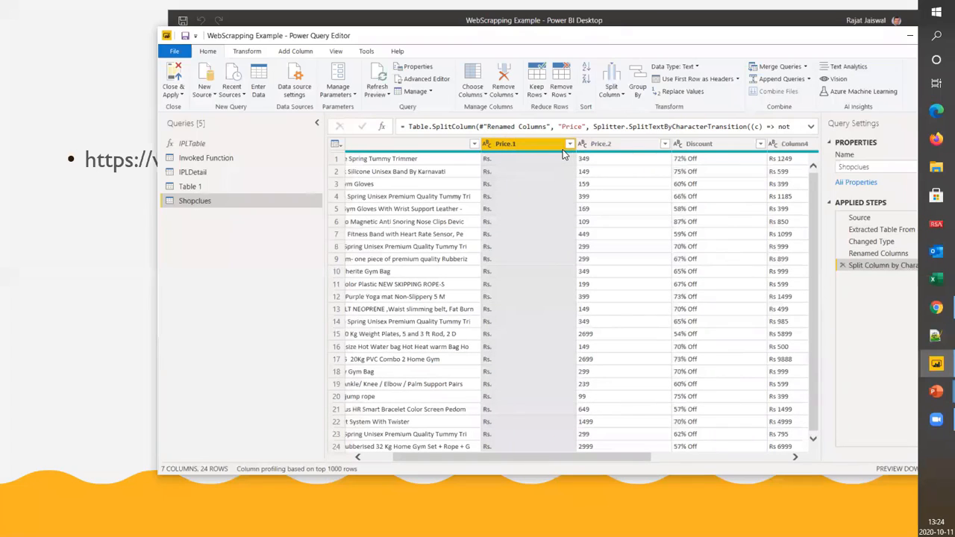
{"action": "left_click", "coordinate": [618, 146]}
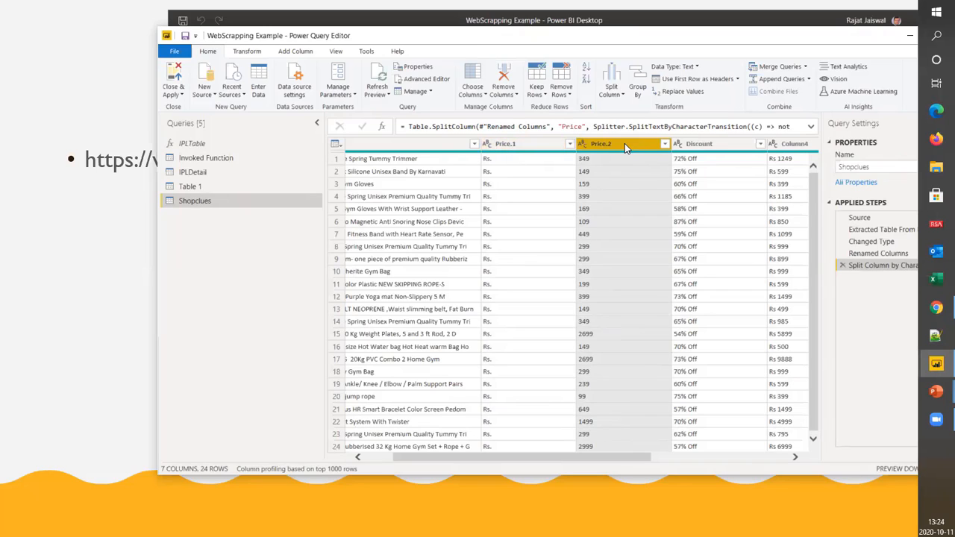
{"action": "left_click", "coordinate": [504, 144]}
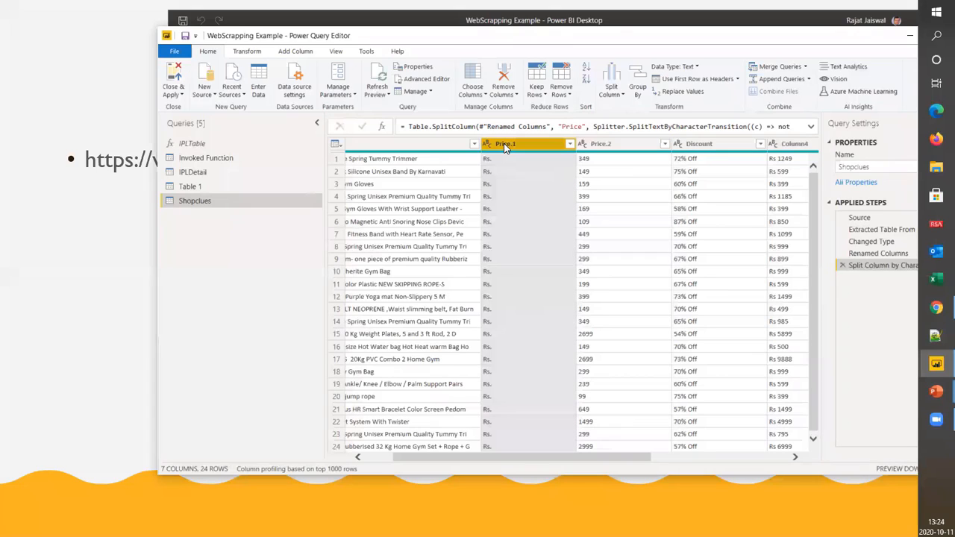
{"action": "right_click", "coordinate": [504, 147]}
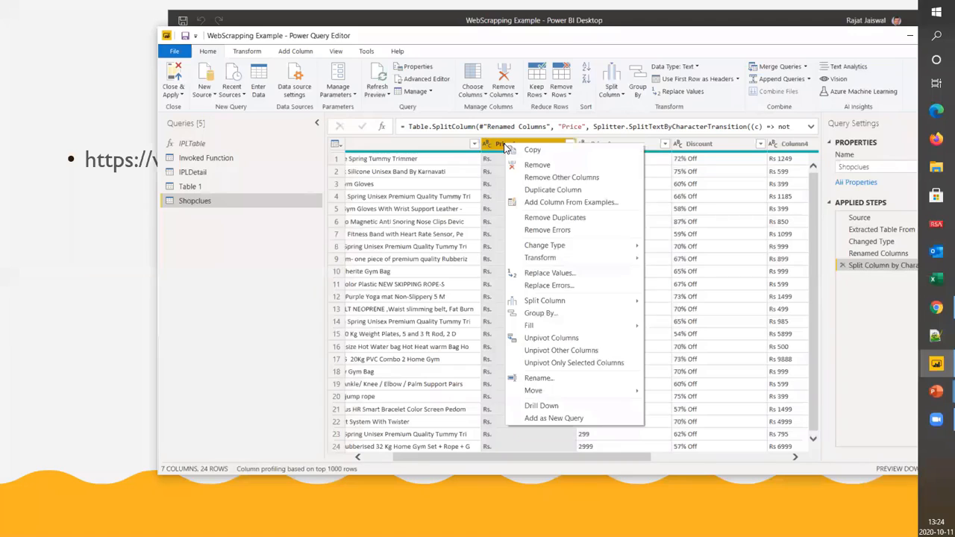
{"action": "left_click", "coordinate": [527, 163]}
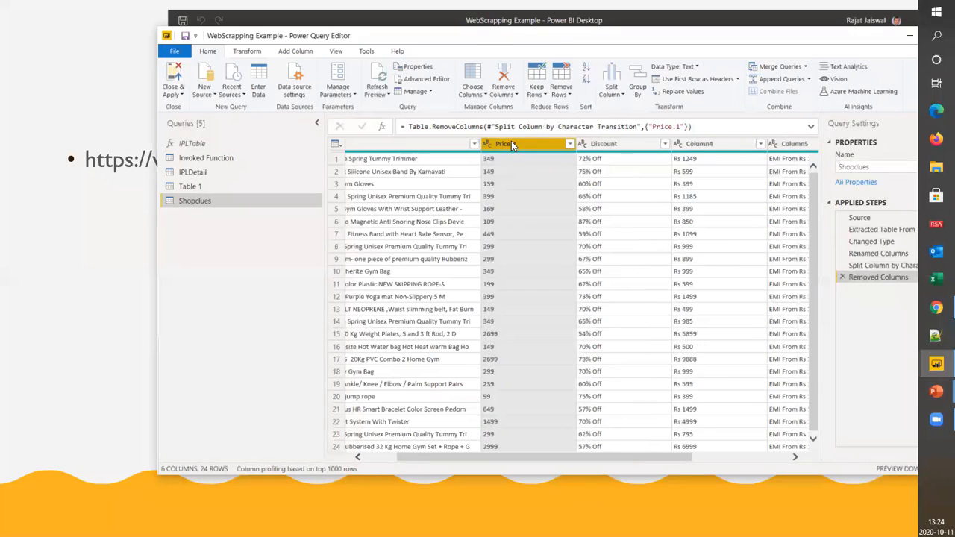
Change the data type of the Price.2 column to Whole Number
{"action": "left_click", "coordinate": [283, 55]}
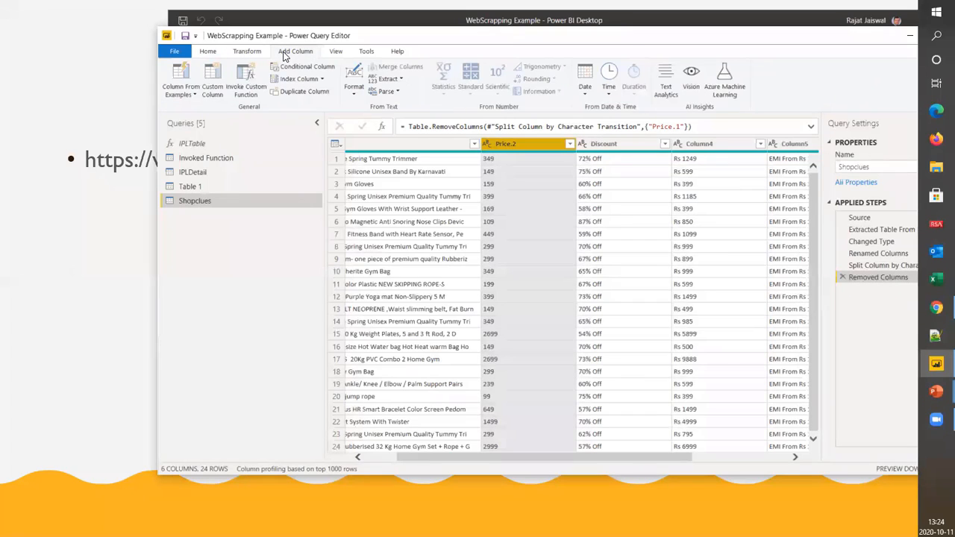
{"action": "left_click", "coordinate": [251, 54]}
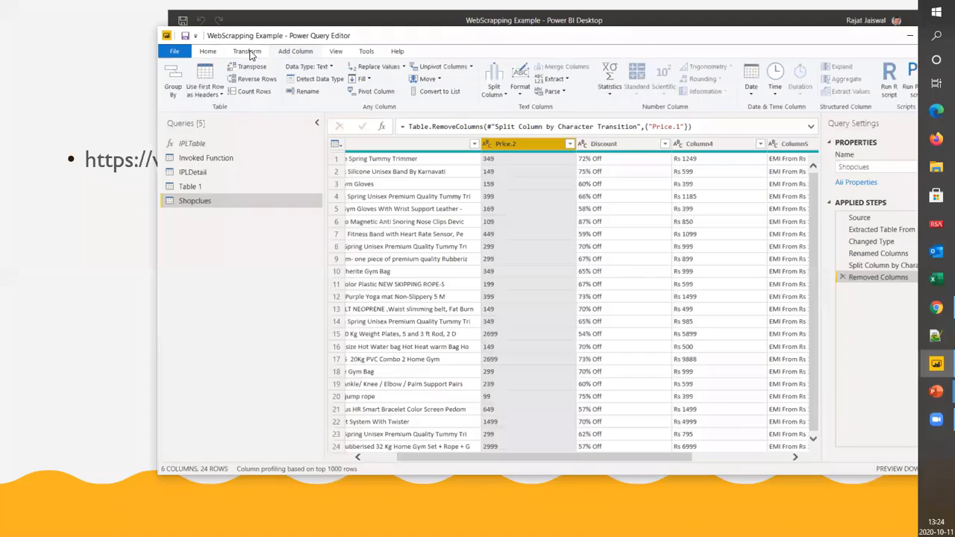
{"action": "left_click", "coordinate": [475, 146], "text": "ctrl"}
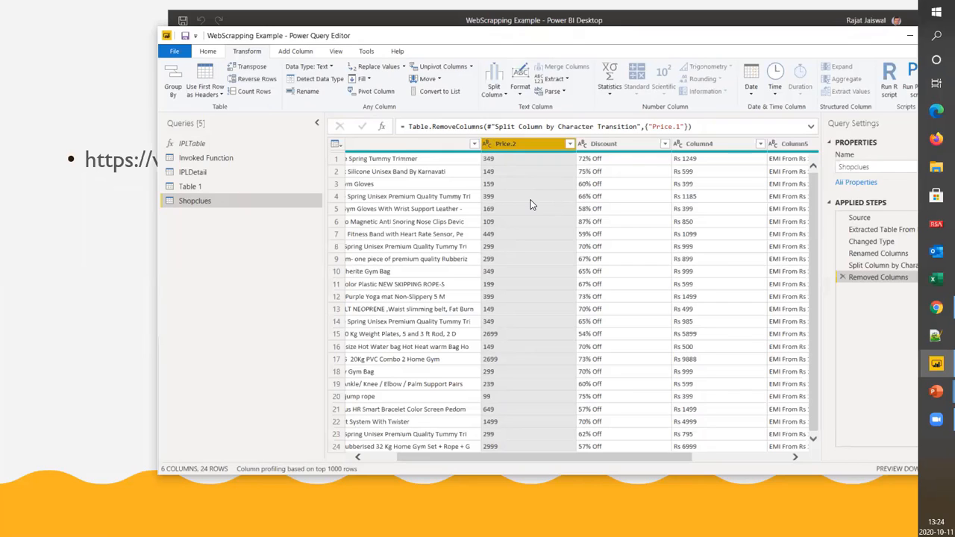
{"action": "left_click", "coordinate": [329, 67]}
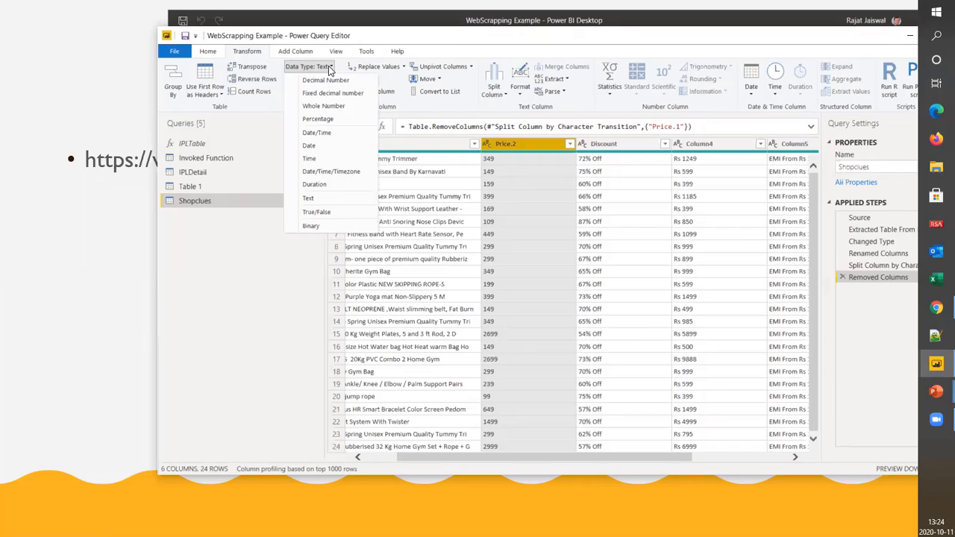
{"action": "left_click", "coordinate": [342, 107]}
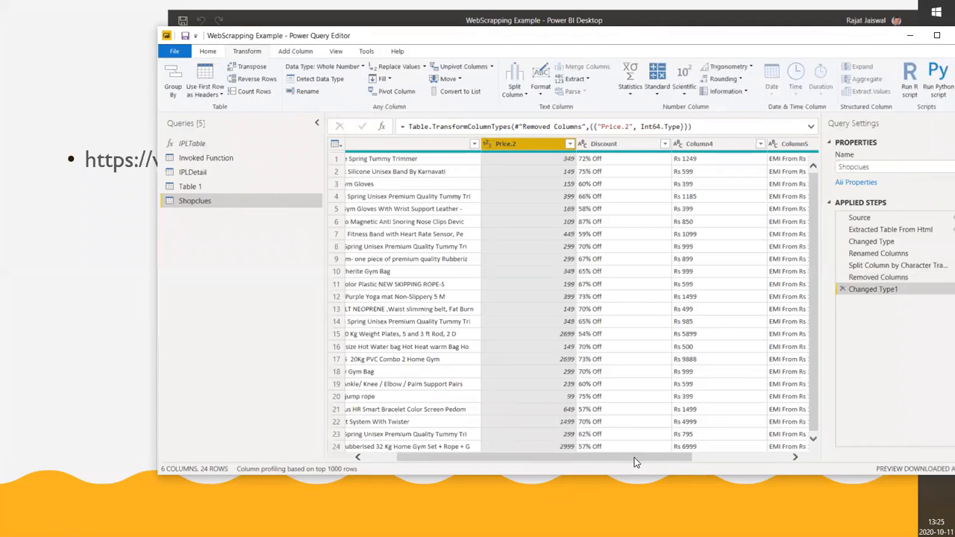
Rename Column4 to Actual amount
{"action": "left_click_drag", "start_coordinate": [635, 462], "coordinate": [772, 461]}
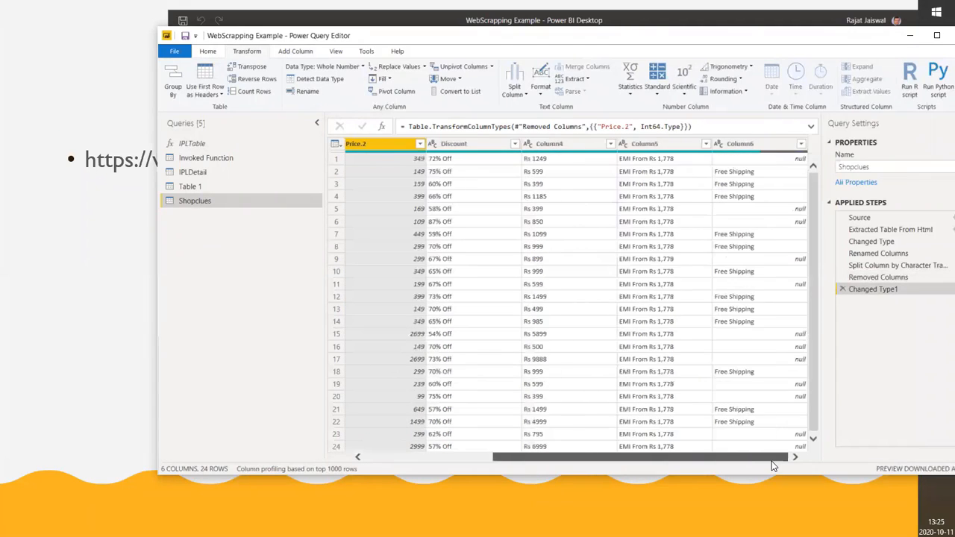
{"action": "double_click", "coordinate": [556, 144]}
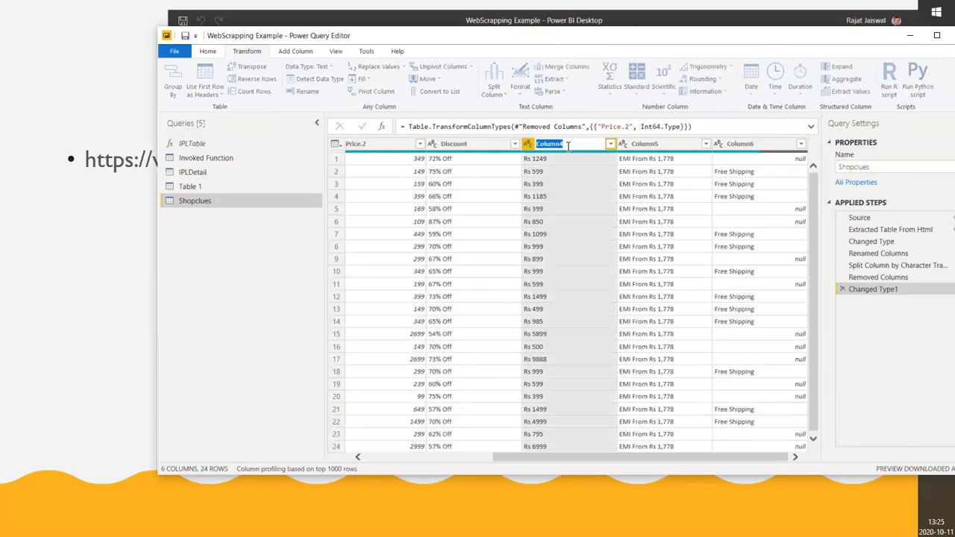
{"action": "type", "text": "Acti"}
{"action": "type", "text": "ual am"}
{"action": "type", "text": "ount"}
{"action": "key", "text": "Return"}
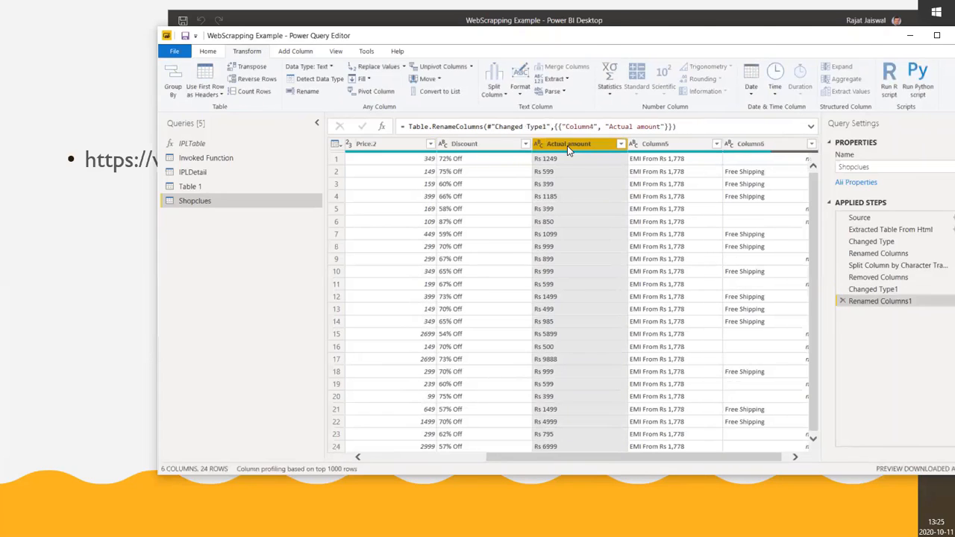
Split the Actual amount column by non-digit to digit and remove the Actual amount.1 column holding the Rs prefix
{"action": "right_click", "coordinate": [567, 146]}
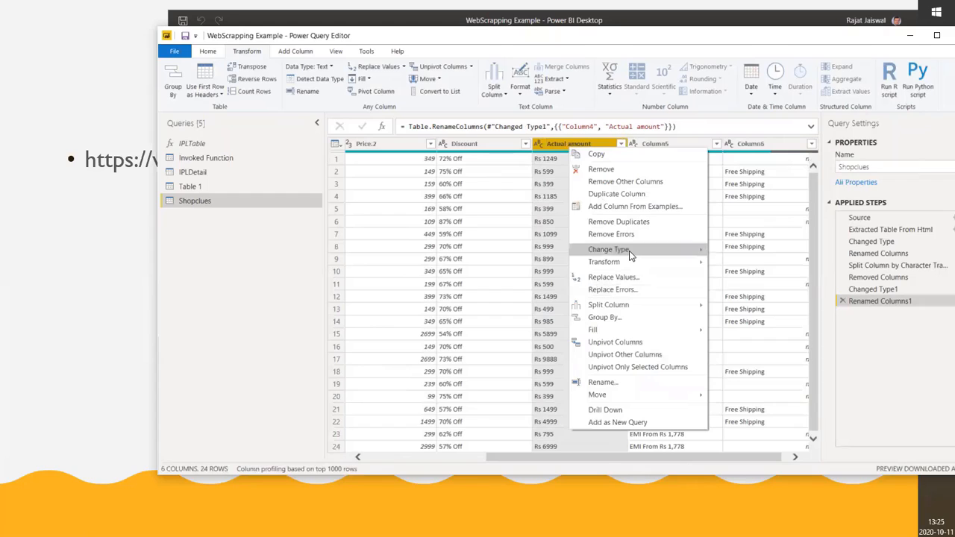
{"action": "mouse_move", "coordinate": [630, 255]}
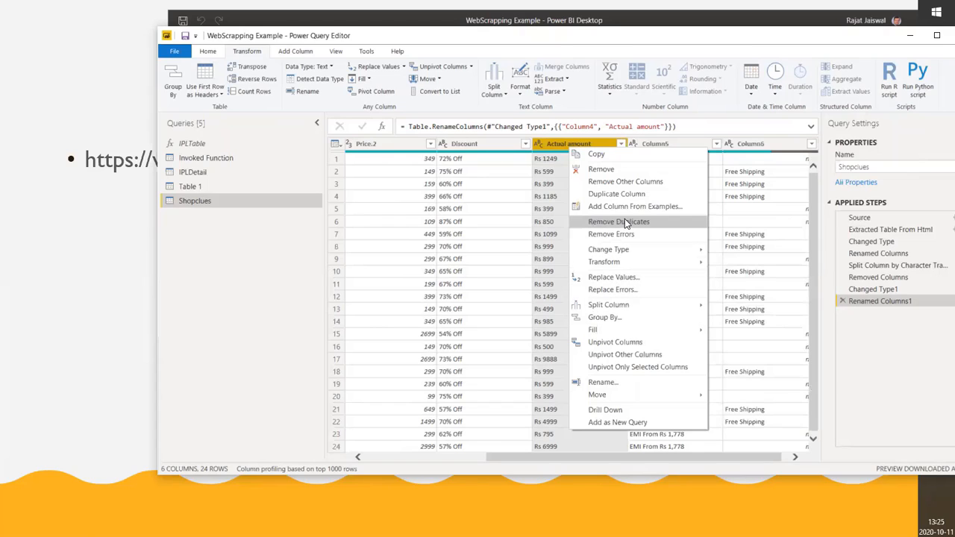
{"action": "mouse_move", "coordinate": [627, 306]}
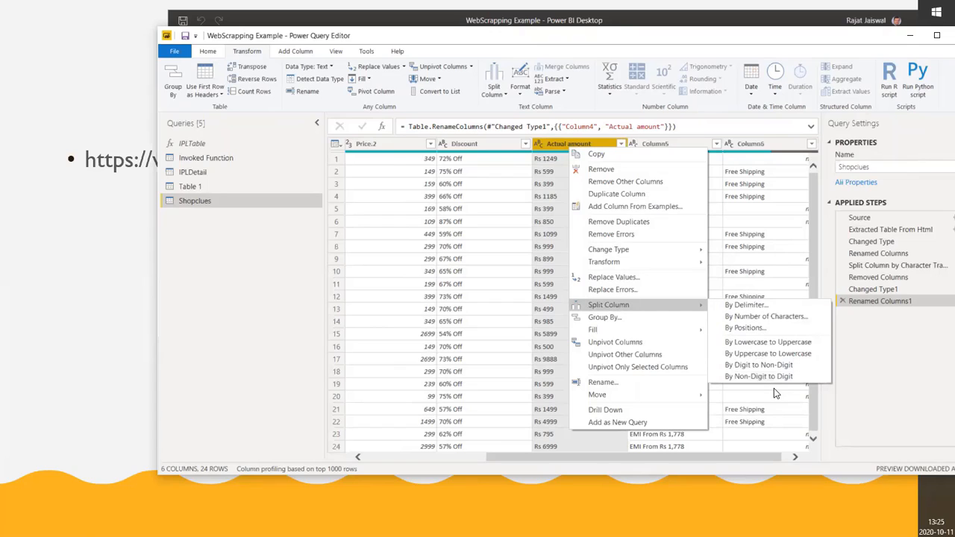
{"action": "left_click", "coordinate": [774, 380]}
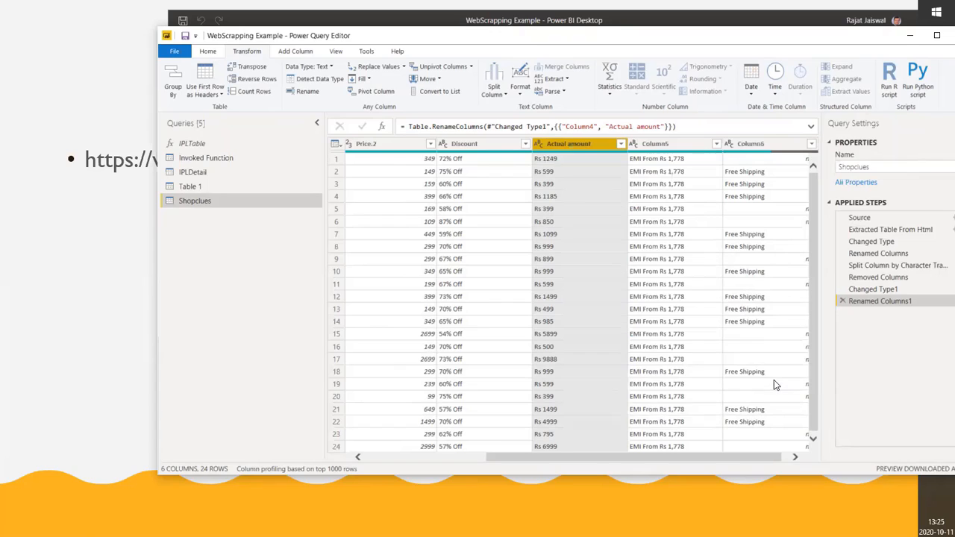
{"action": "left_click", "coordinate": [602, 222]}
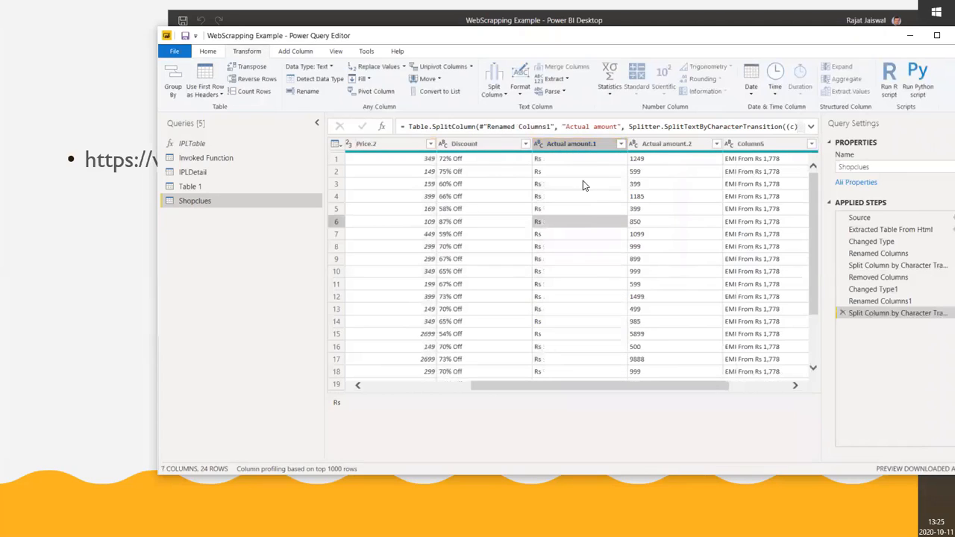
{"action": "left_click", "coordinate": [581, 147]}
{"action": "right_click", "coordinate": [581, 147]}
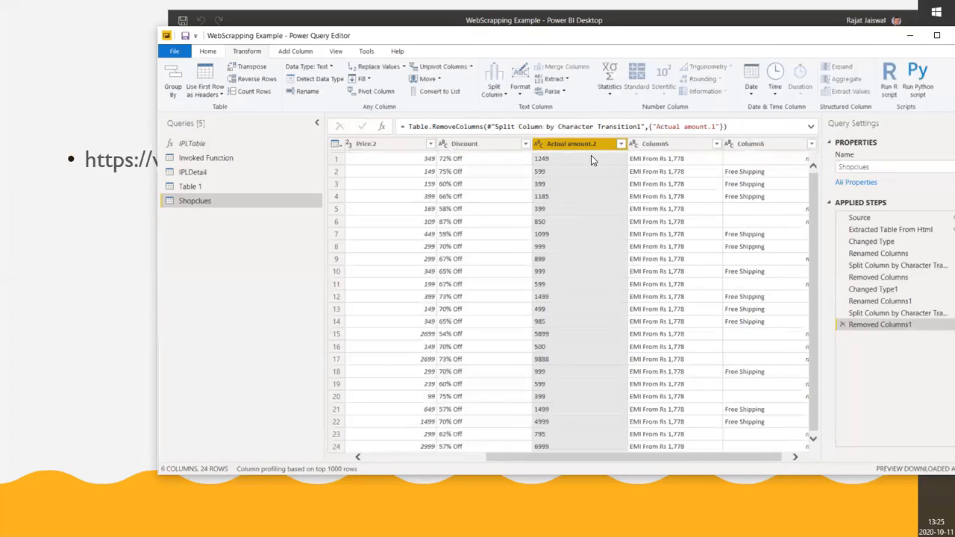
Rename the Actual amount.2 column to Actual amount and change its data type to Whole Number
{"action": "double_click", "coordinate": [583, 144]}
{"action": "left_click", "coordinate": [613, 145]}
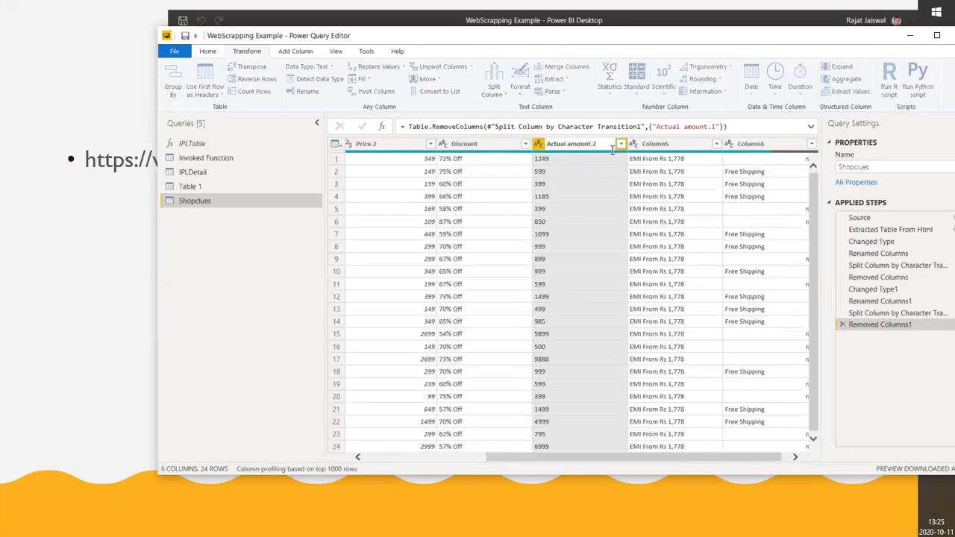
{"action": "key", "text": "BackSpace"}
{"action": "key", "text": "BackSpace"}
{"action": "key", "text": "Return"}
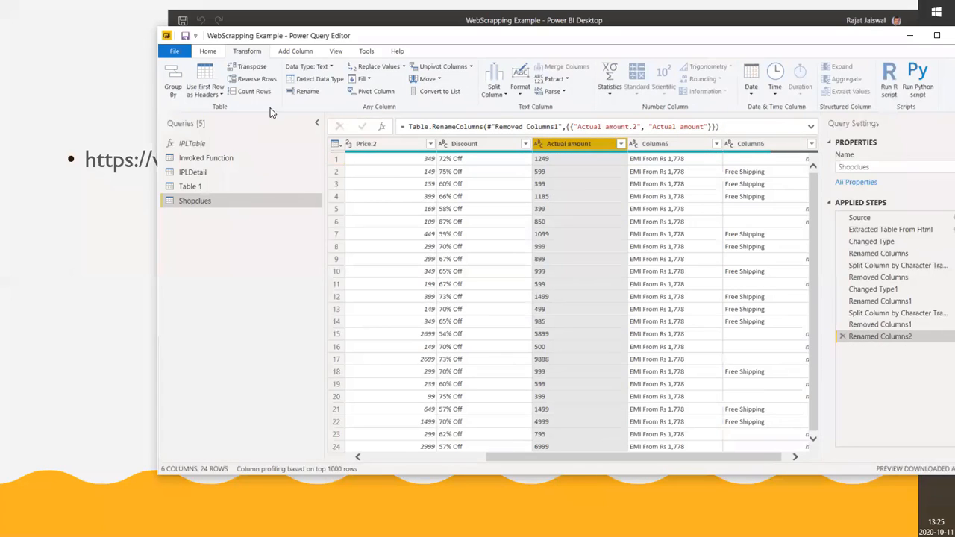
{"action": "left_click", "coordinate": [326, 67]}
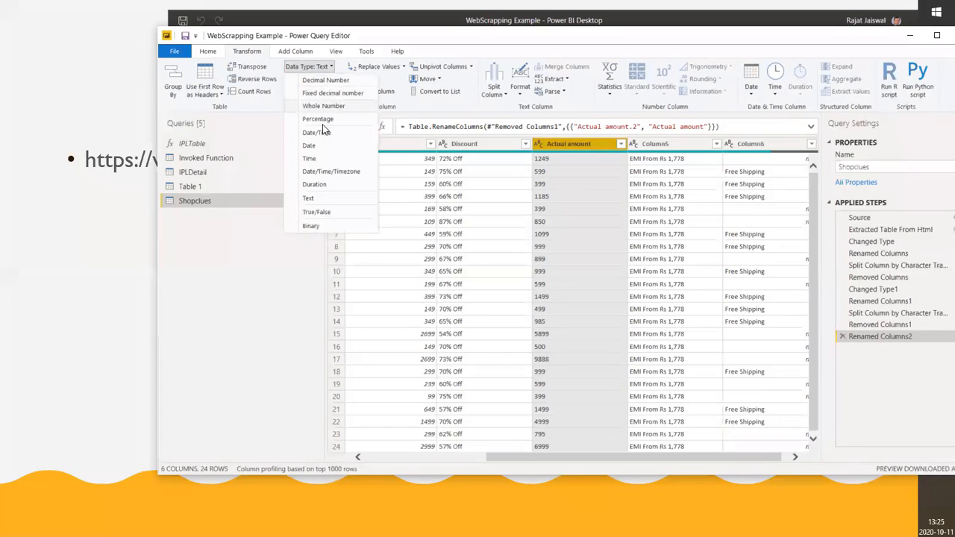
{"action": "left_click", "coordinate": [324, 105]}
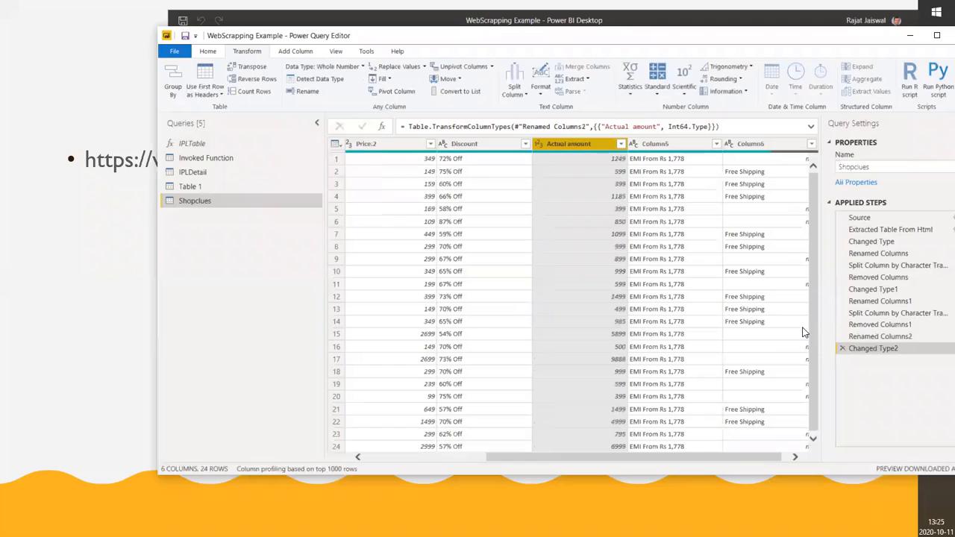
Apply the pending query changes and close the Power Query Editor
{"action": "left_click", "coordinate": [207, 52]}
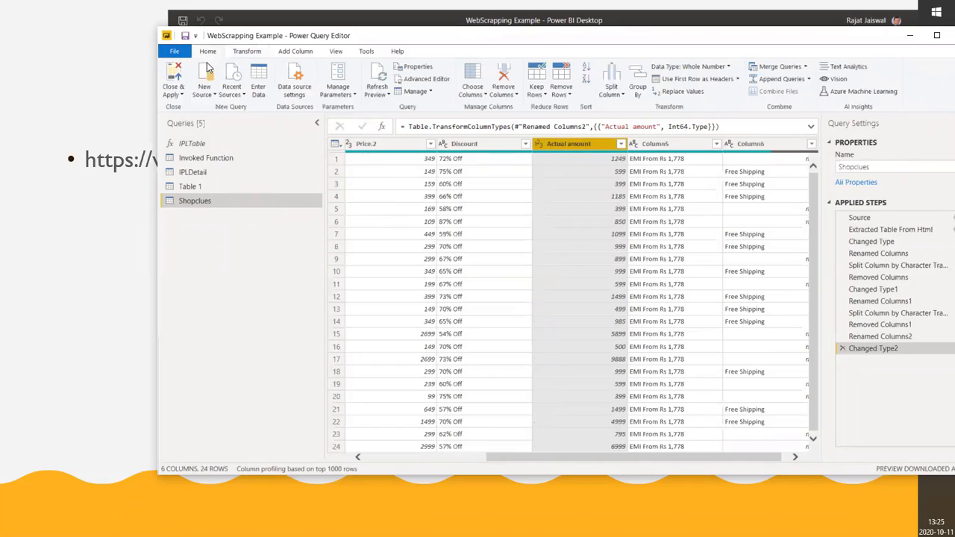
{"action": "left_click", "coordinate": [171, 101]}
{"action": "left_click", "coordinate": [187, 108]}
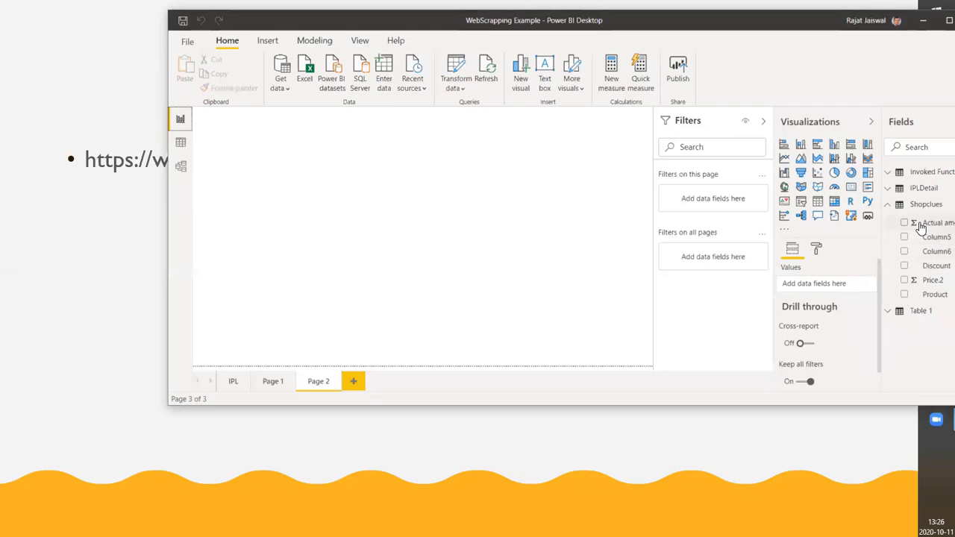
Add a table visual with the Shopclues Product and Actual amount fields to Page 2, Product first, and enlarge it
{"action": "left_click_drag", "start_coordinate": [920, 226], "coordinate": [341, 226]}
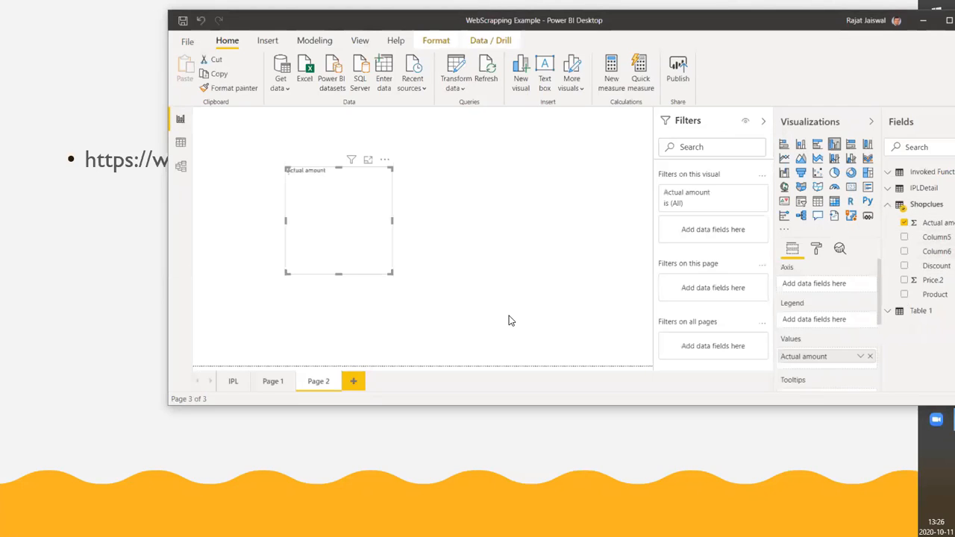
{"action": "left_click", "coordinate": [850, 187]}
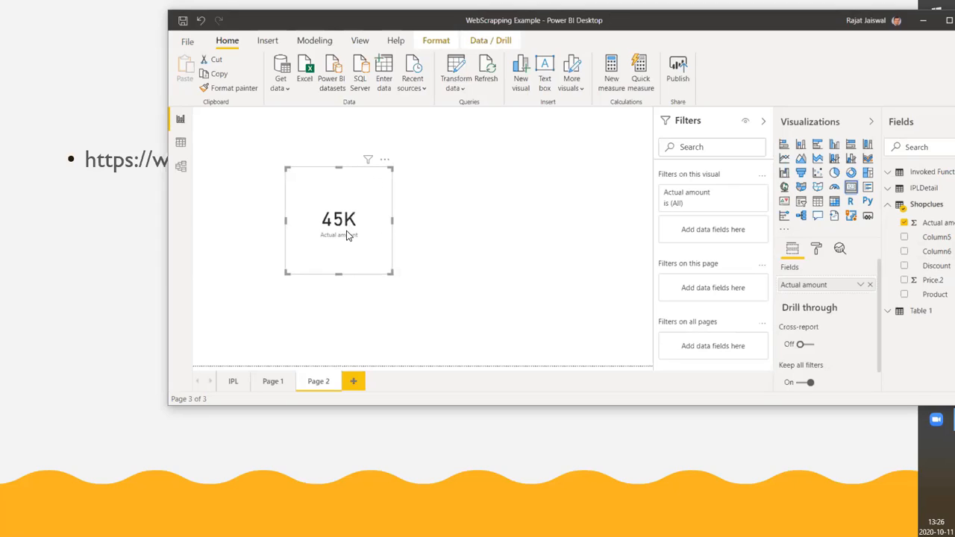
{"action": "left_click", "coordinate": [819, 203]}
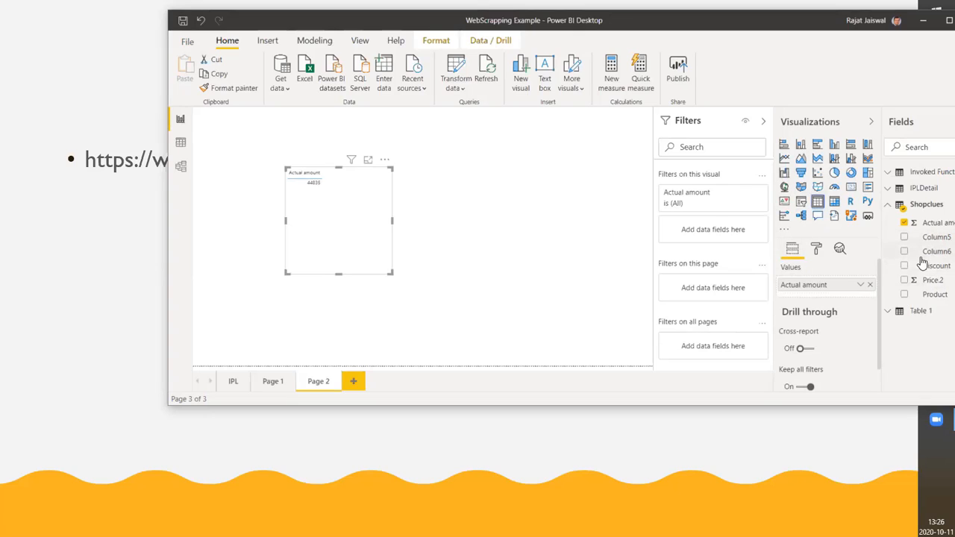
{"action": "left_click_drag", "start_coordinate": [918, 300], "coordinate": [813, 286]}
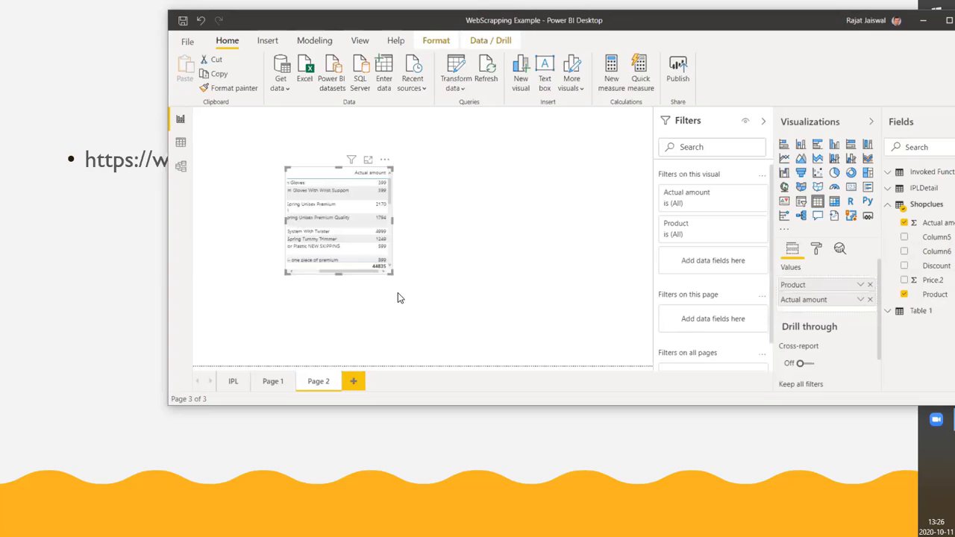
{"action": "left_click_drag", "start_coordinate": [392, 274], "coordinate": [612, 319]}
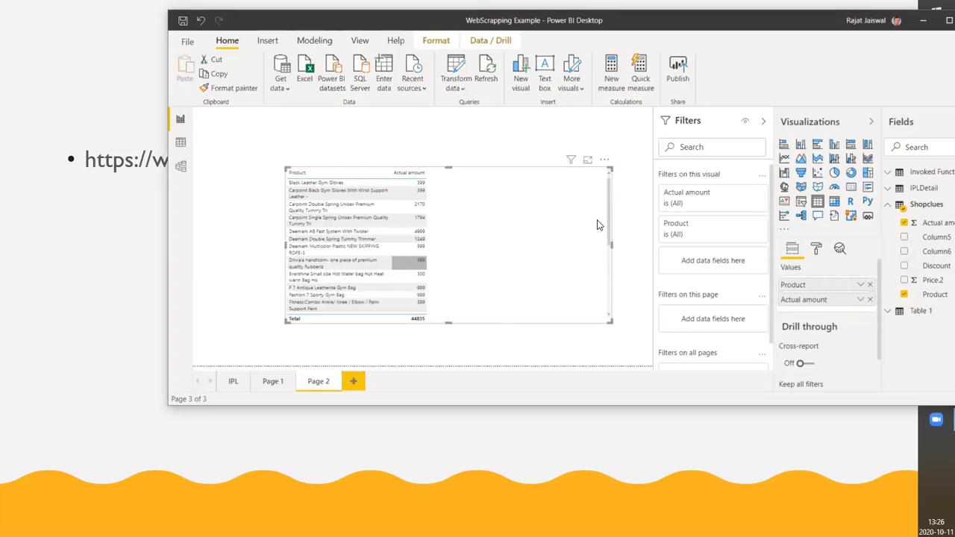
Open the product table in focus mode and review its rows from start to end
{"action": "left_click", "coordinate": [588, 164]}
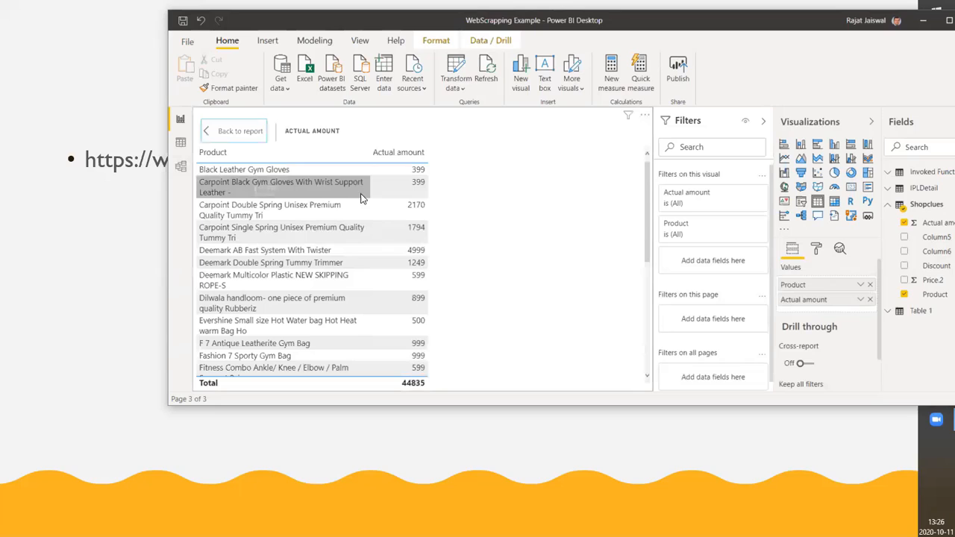
{"action": "scroll", "coordinate": [328, 343], "scroll_direction": "down", "scroll_amount": 3}
{"action": "scroll", "coordinate": [328, 323], "scroll_direction": "down", "scroll_amount": 1}
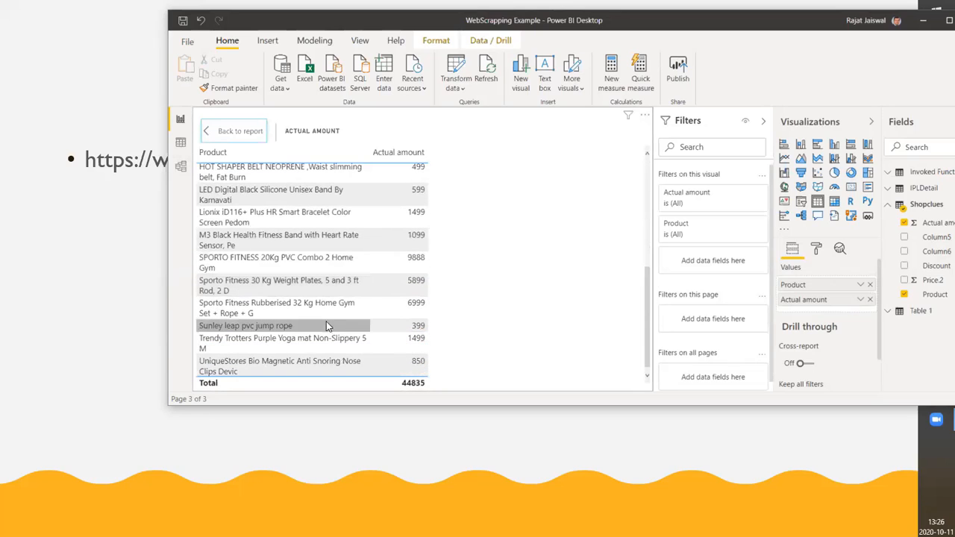
{"action": "scroll", "coordinate": [326, 321], "scroll_direction": "up", "scroll_amount": 3}
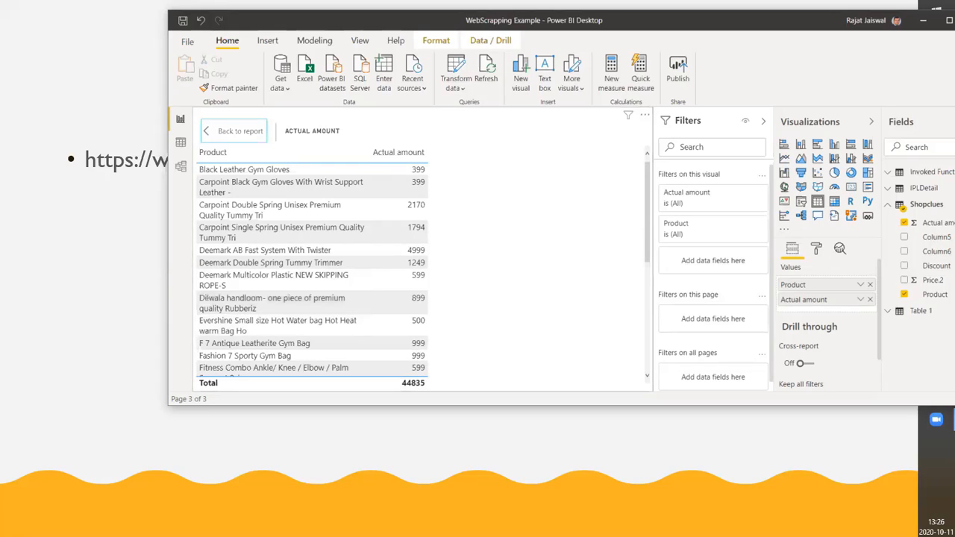
Switch to the browser and open the Wikipedia article COVID-19 pandemic in India in a new tab
{"action": "key", "text": "alt+Tab"}
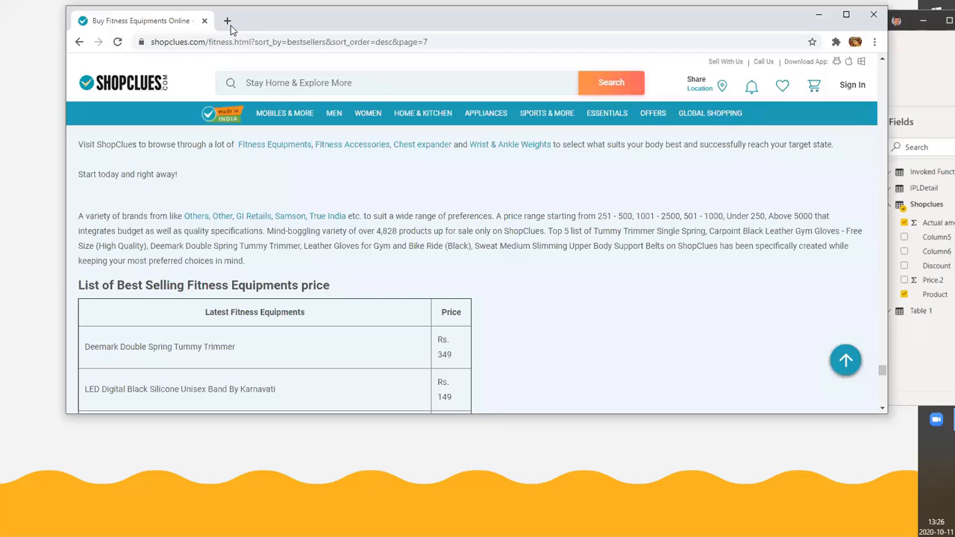
{"action": "key", "text": "ctrl+t"}
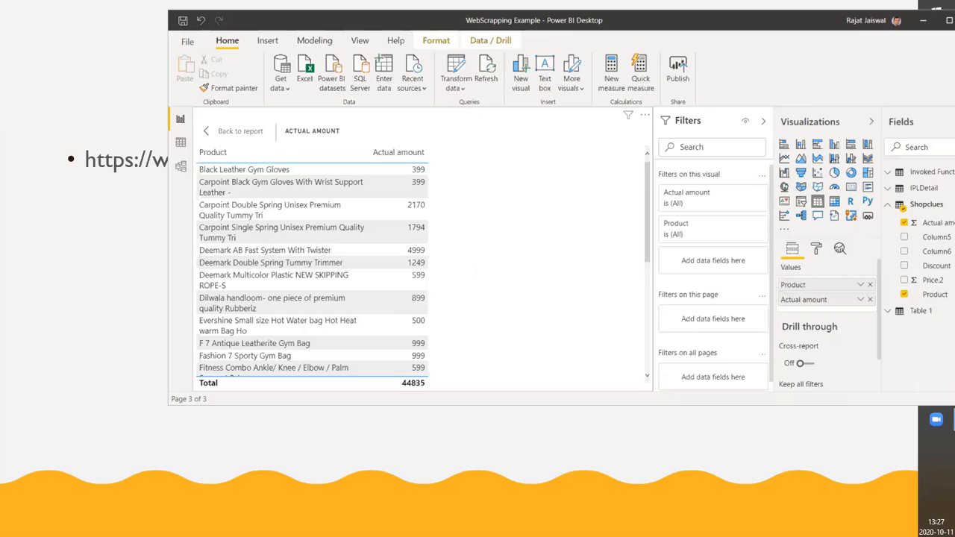
{"action": "key", "text": "alt+Tab"}
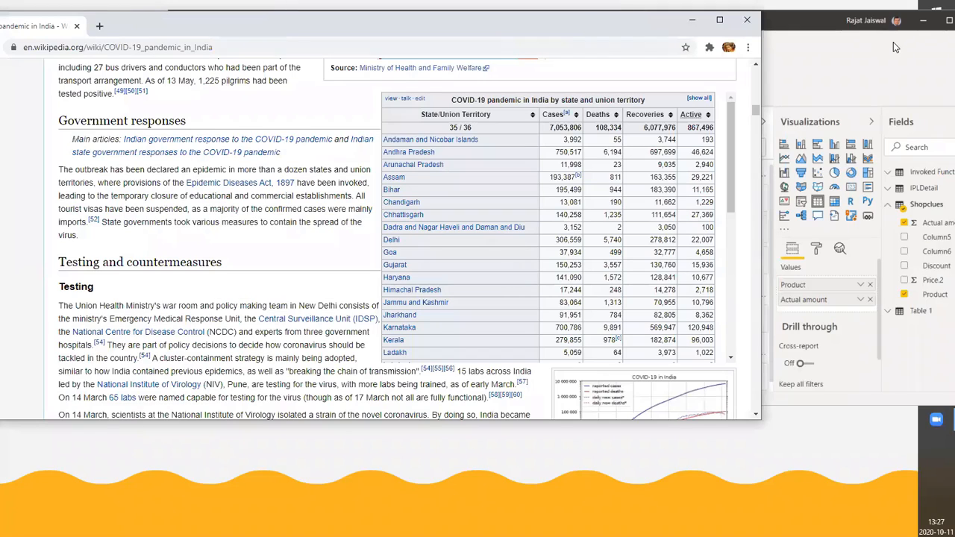
Examine the COVID-19 pandemic in India article for data tables, including the cases by state and union territory
{"action": "double_click", "coordinate": [583, 21]}
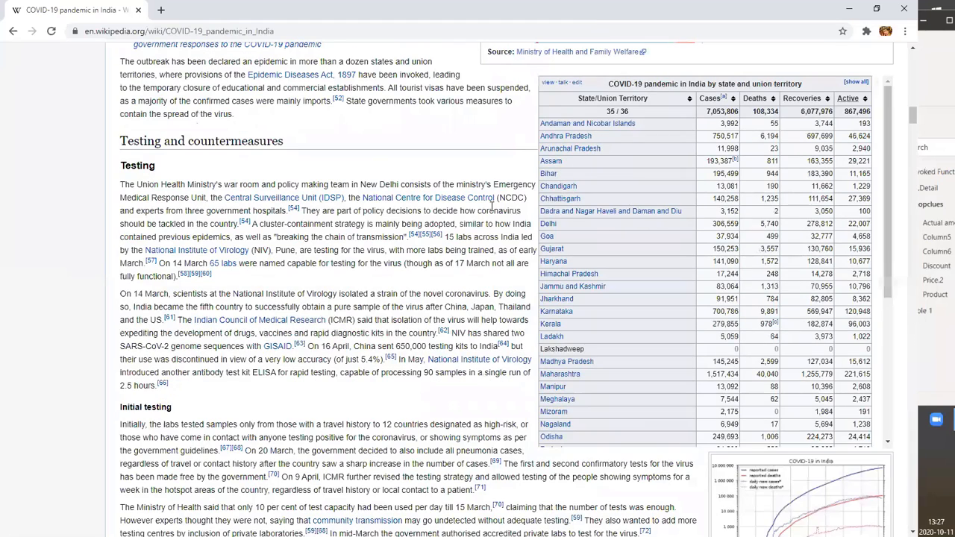
{"action": "scroll", "coordinate": [487, 224], "scroll_direction": "down", "scroll_amount": 10}
{"action": "scroll", "coordinate": [345, 45], "scroll_direction": "down", "scroll_amount": 4}
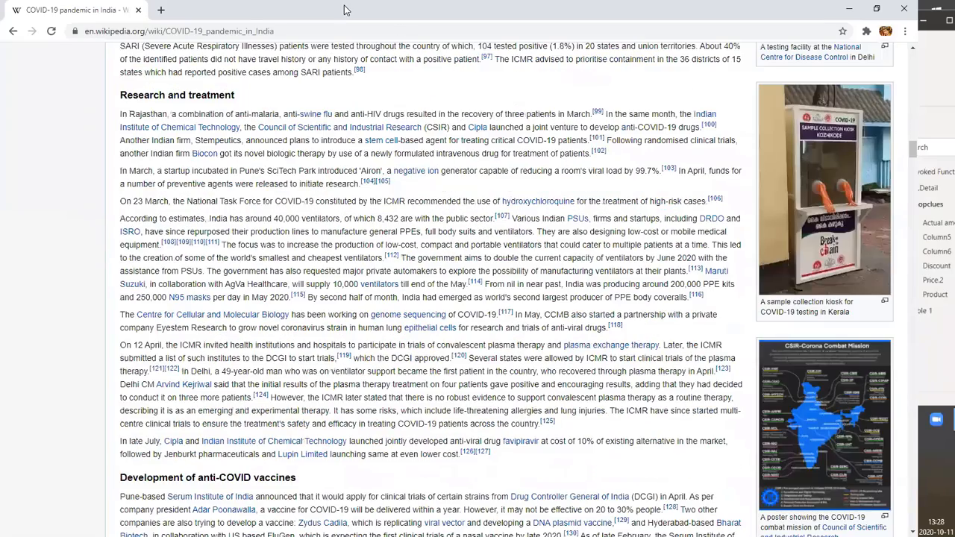
{"action": "double_click", "coordinate": [400, 18]}
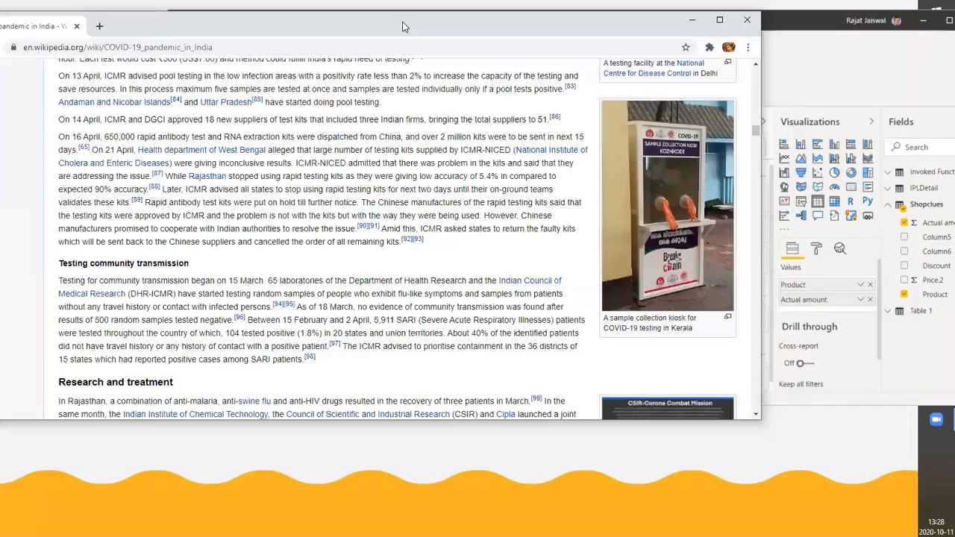
{"action": "left_click_drag", "start_coordinate": [401, 26], "coordinate": [671, 50]}
{"action": "scroll", "coordinate": [614, 205], "scroll_direction": "up", "scroll_amount": 5}
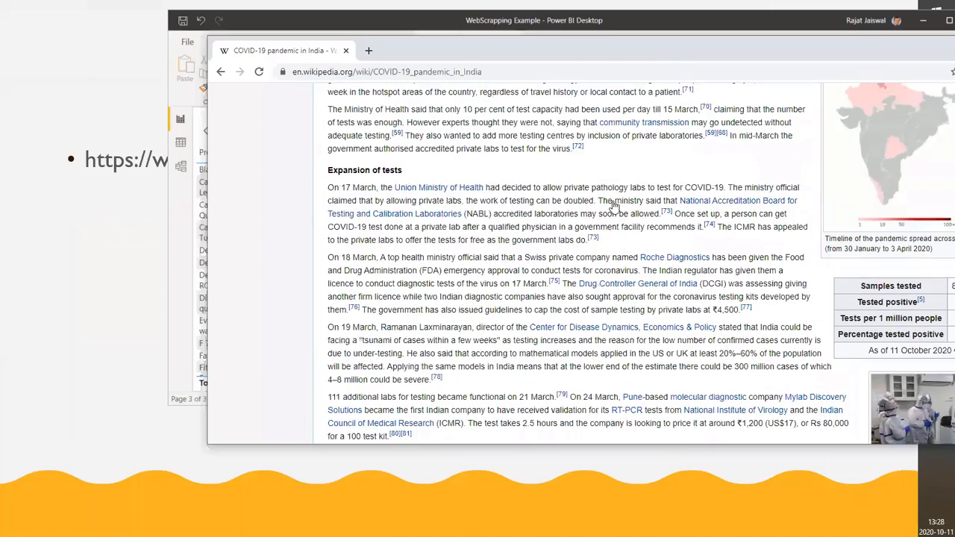
{"action": "scroll", "coordinate": [614, 205], "scroll_direction": "up", "scroll_amount": 15}
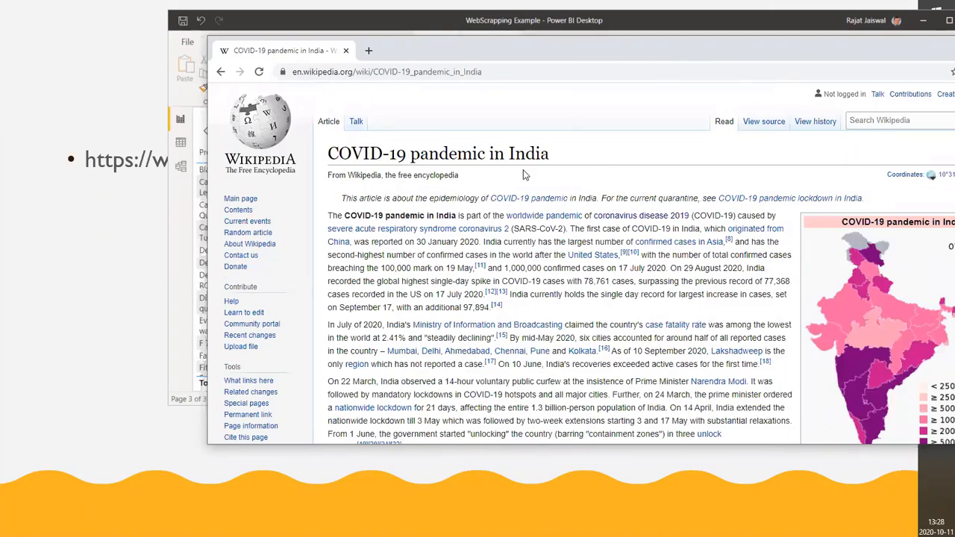
{"action": "scroll", "coordinate": [597, 209], "scroll_direction": "down", "scroll_amount": 8}
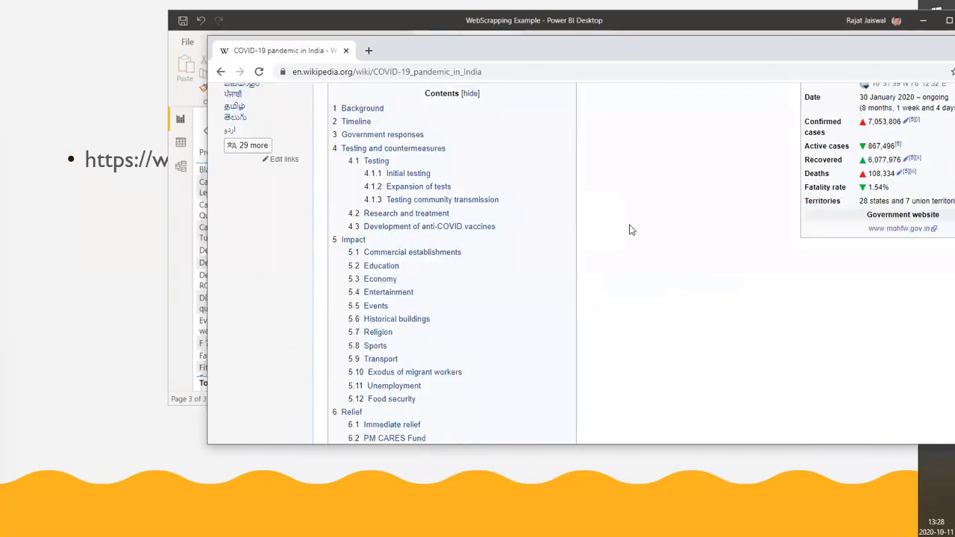
{"action": "scroll", "coordinate": [634, 232], "scroll_direction": "down", "scroll_amount": 10}
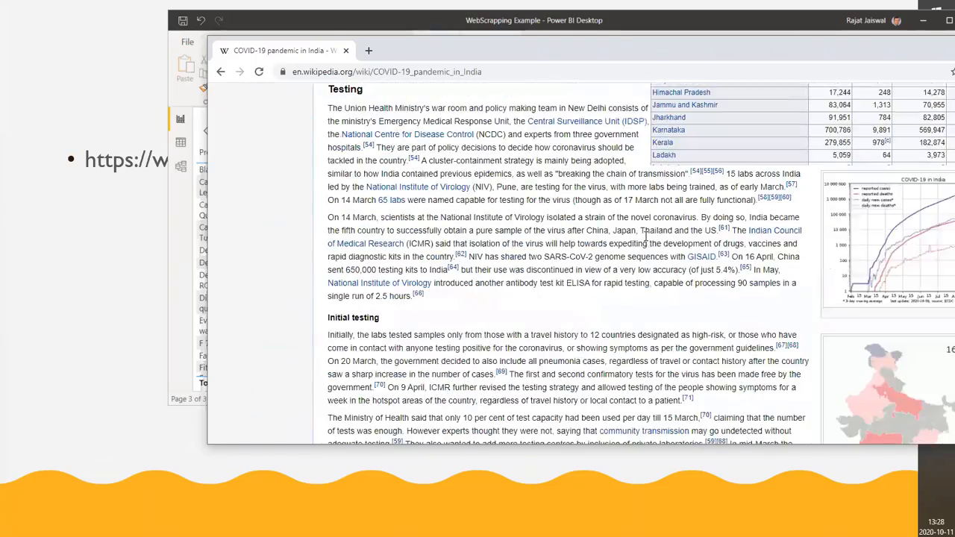
{"action": "scroll", "coordinate": [646, 236], "scroll_direction": "down", "scroll_amount": 10}
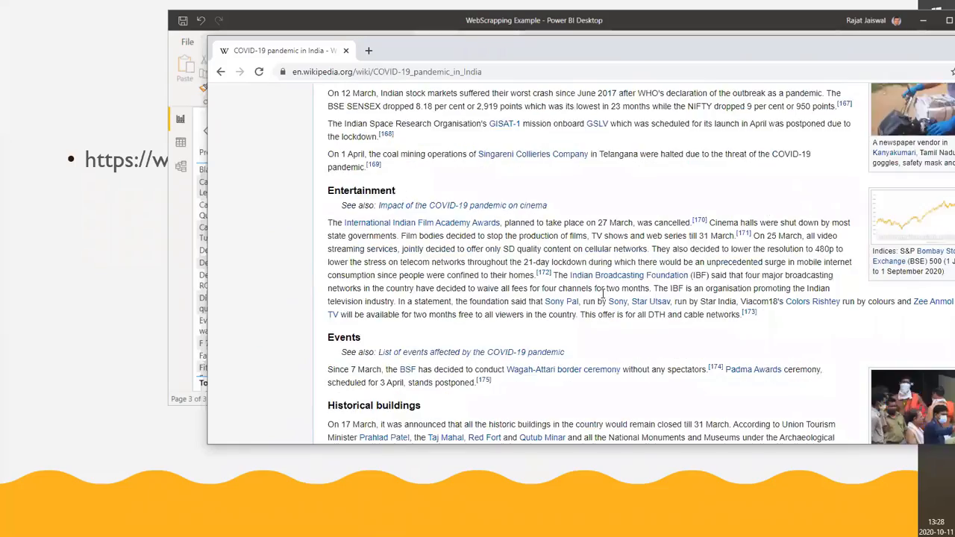
{"action": "scroll", "coordinate": [603, 295], "scroll_direction": "down", "scroll_amount": 10}
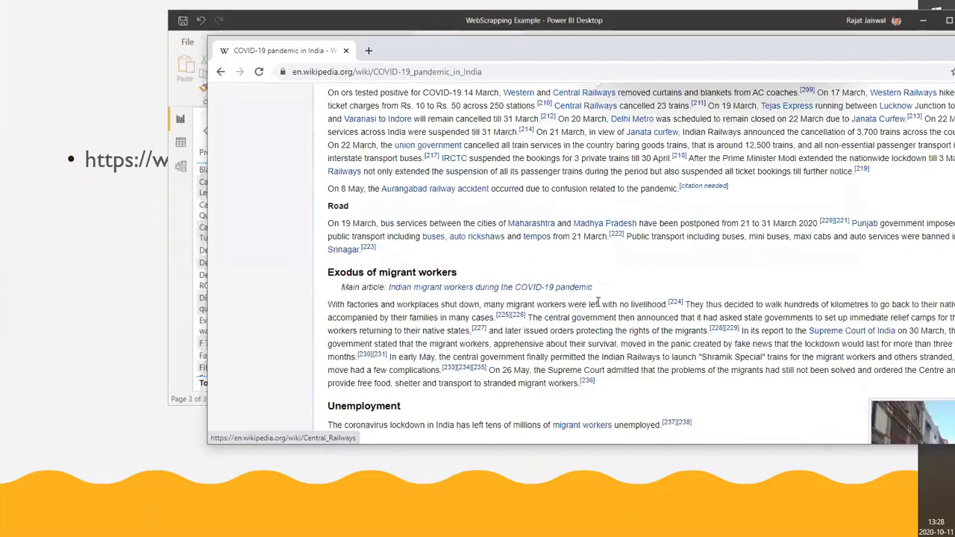
{"action": "scroll", "coordinate": [598, 302], "scroll_direction": "up", "scroll_amount": 15}
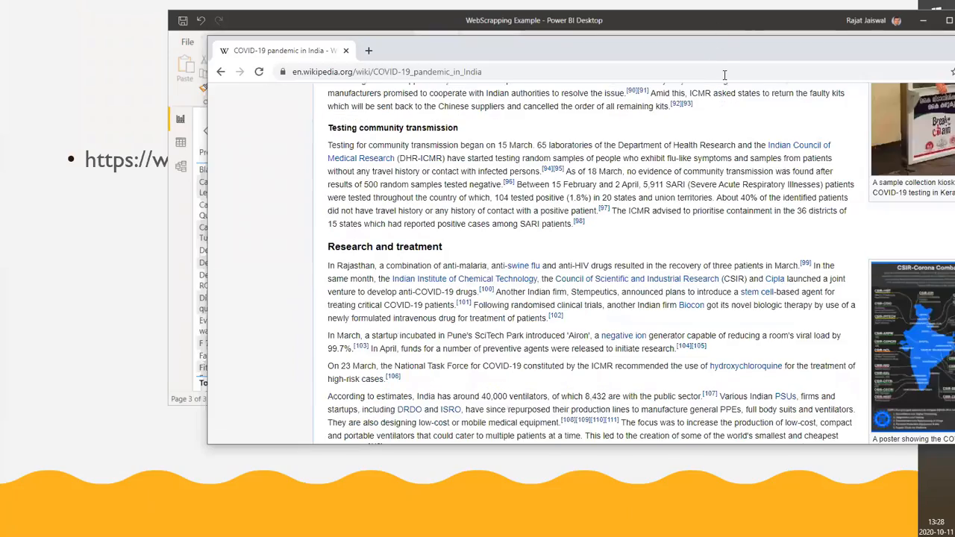
{"action": "scroll", "coordinate": [764, 252], "scroll_direction": "up", "scroll_amount": 10}
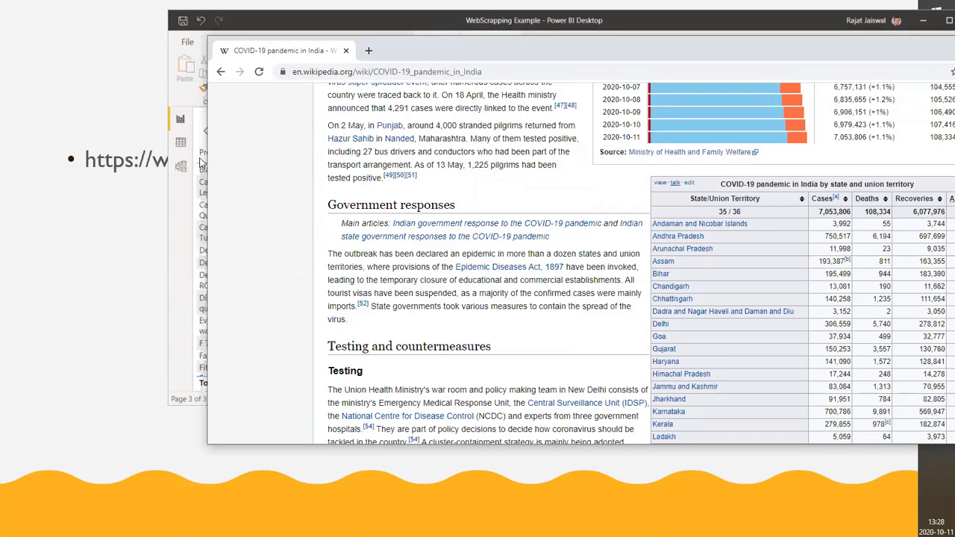
{"action": "left_click", "coordinate": [524, 70]}
{"action": "key", "text": "ctrl+c"}
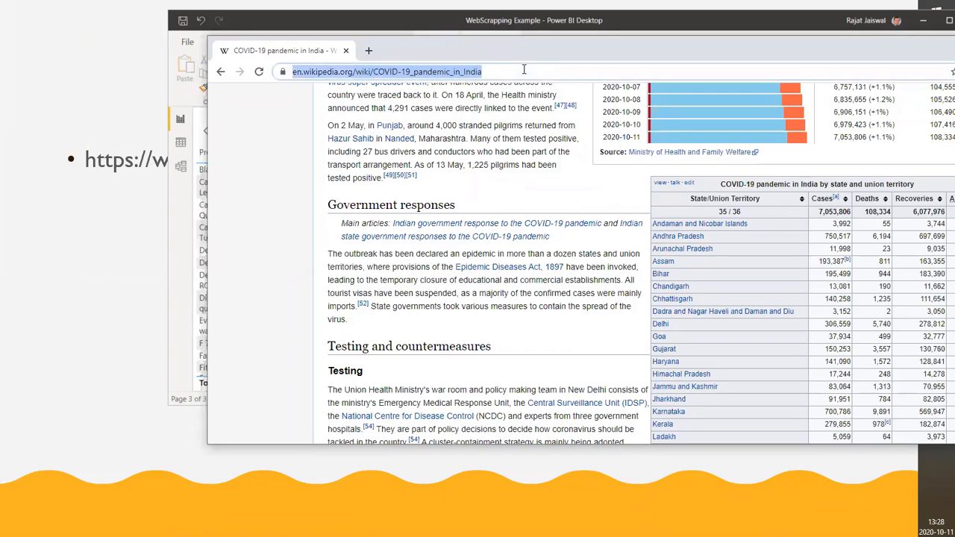
{"action": "left_click", "coordinate": [426, 23]}
{"action": "left_click", "coordinate": [283, 89]}
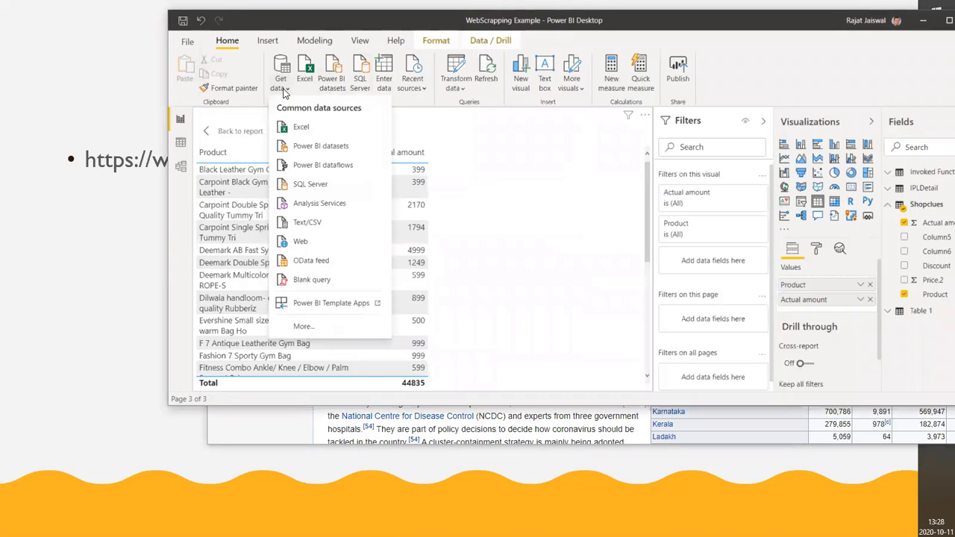
{"action": "left_click", "coordinate": [301, 244]}
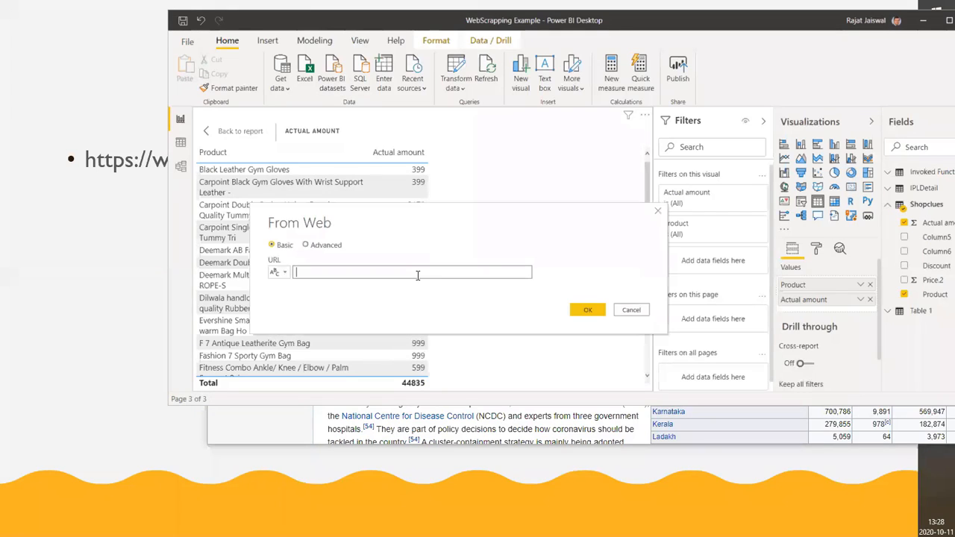
{"action": "key", "text": "ctrl+v"}
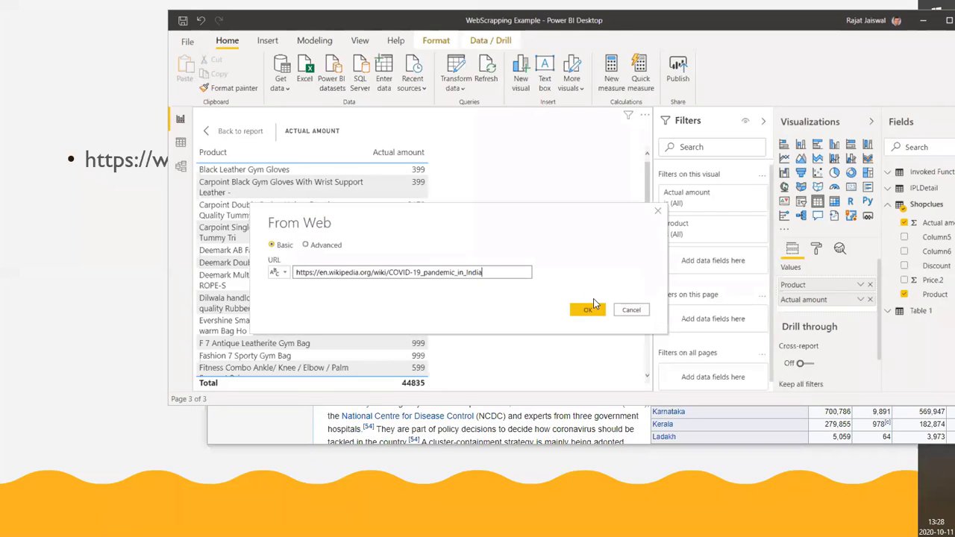
{"action": "left_click", "coordinate": [588, 311]}
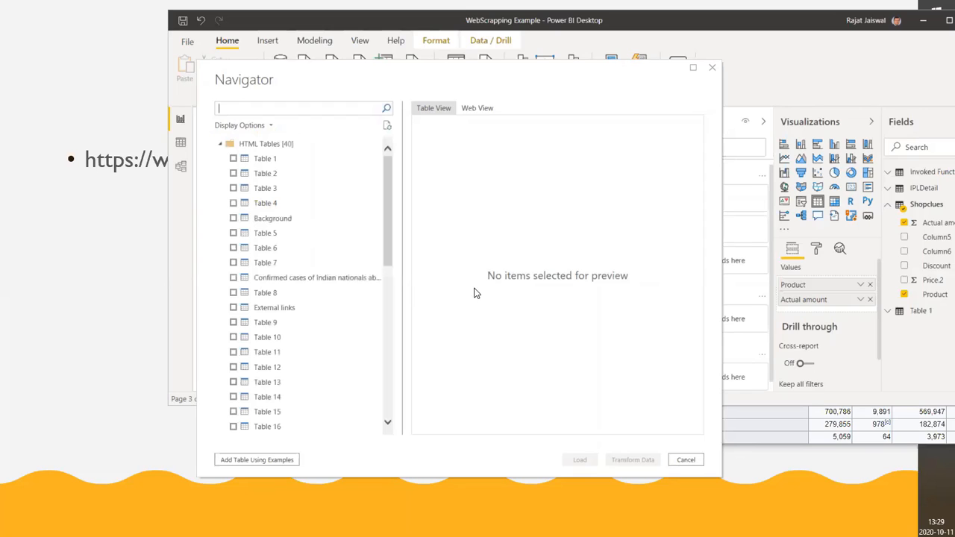
Preview the Confirmed cases of Indian nationals abroad table and Tables 1, 2, 3 and 5 from the Wikipedia source
{"action": "left_click", "coordinate": [327, 278]}
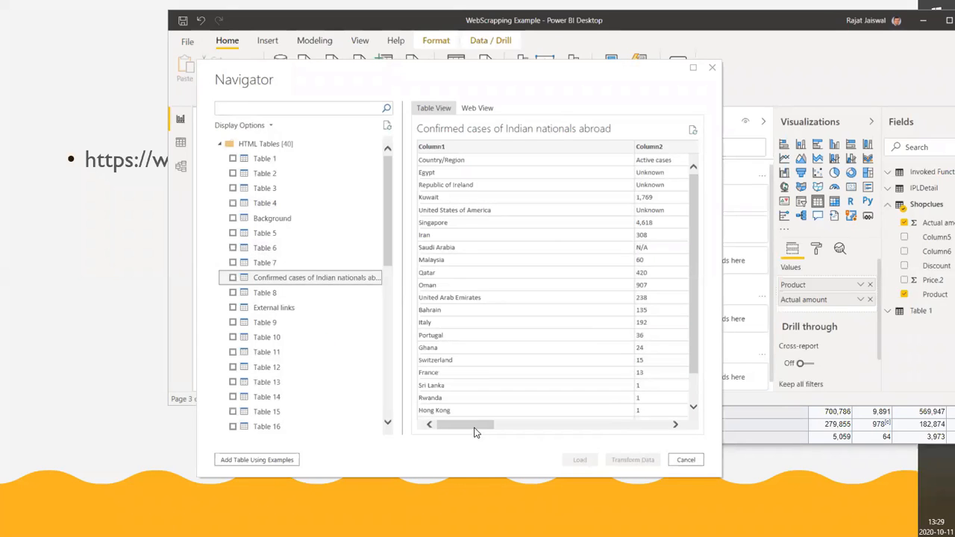
{"action": "left_click_drag", "start_coordinate": [475, 425], "coordinate": [547, 471]}
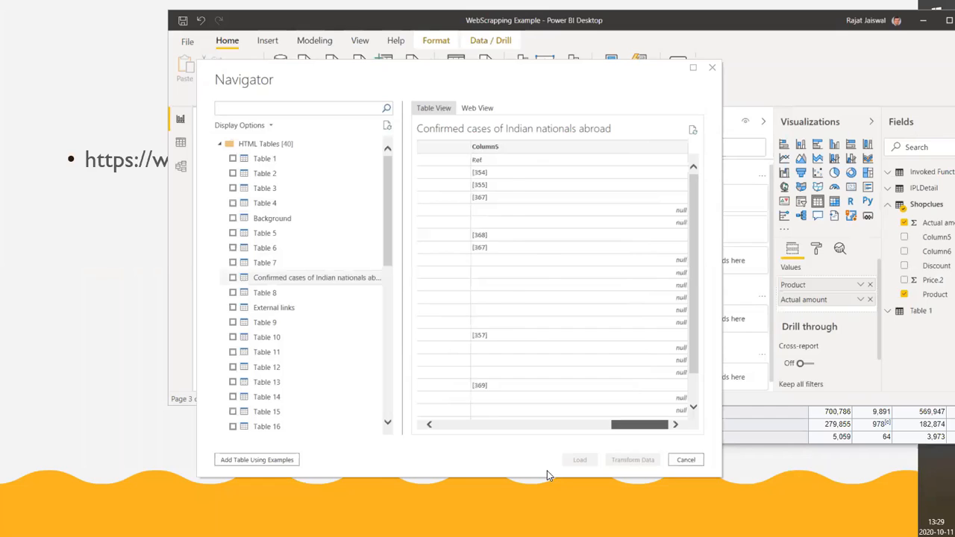
{"action": "left_click", "coordinate": [254, 161]}
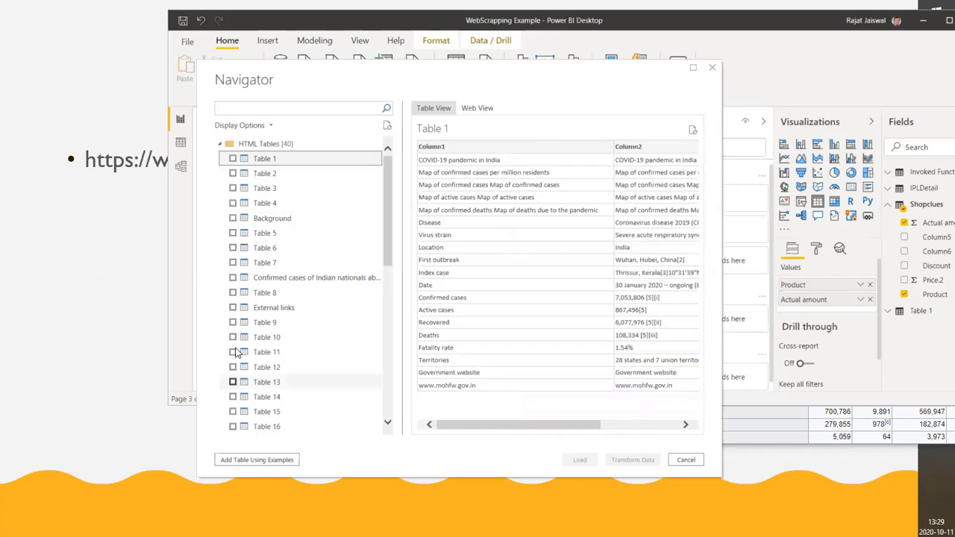
{"action": "left_click", "coordinate": [263, 174]}
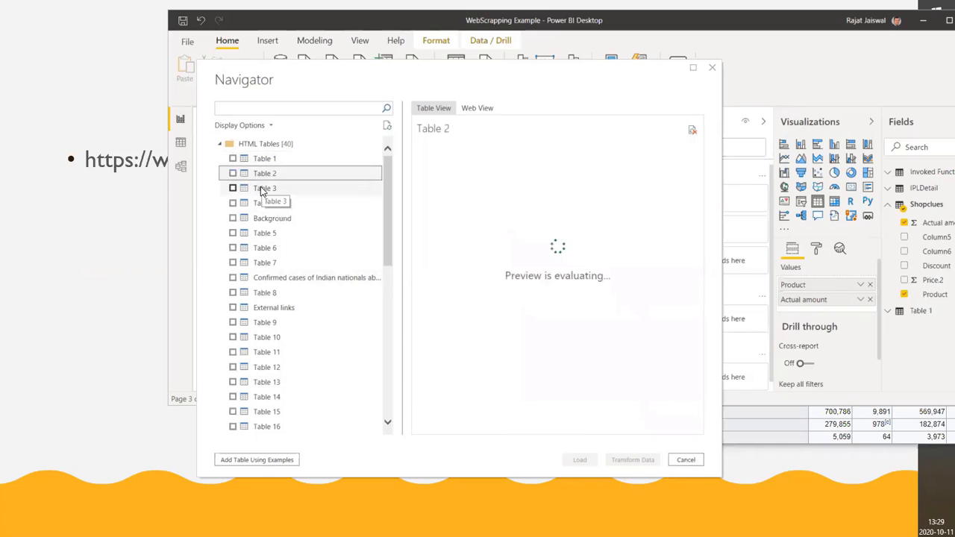
{"action": "left_click", "coordinate": [262, 189]}
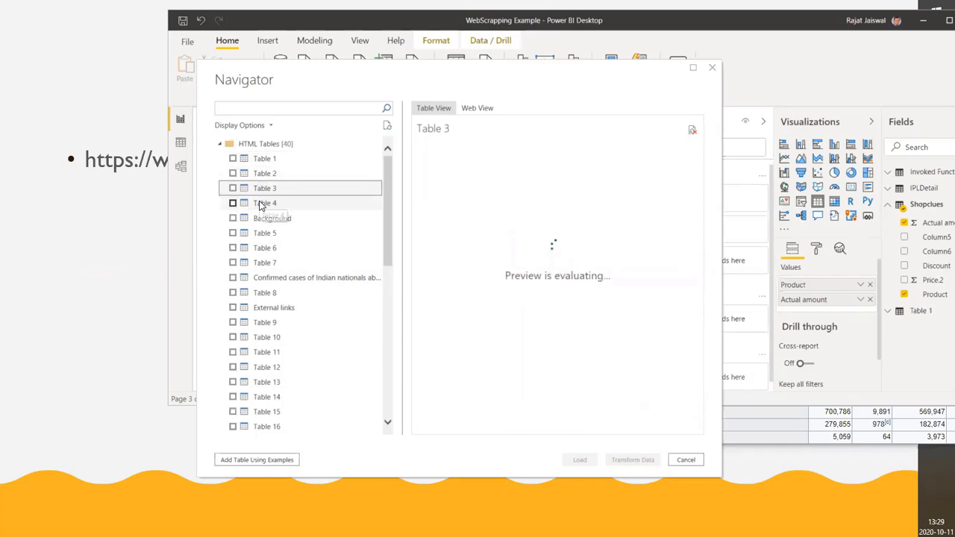
{"action": "left_click", "coordinate": [261, 235]}
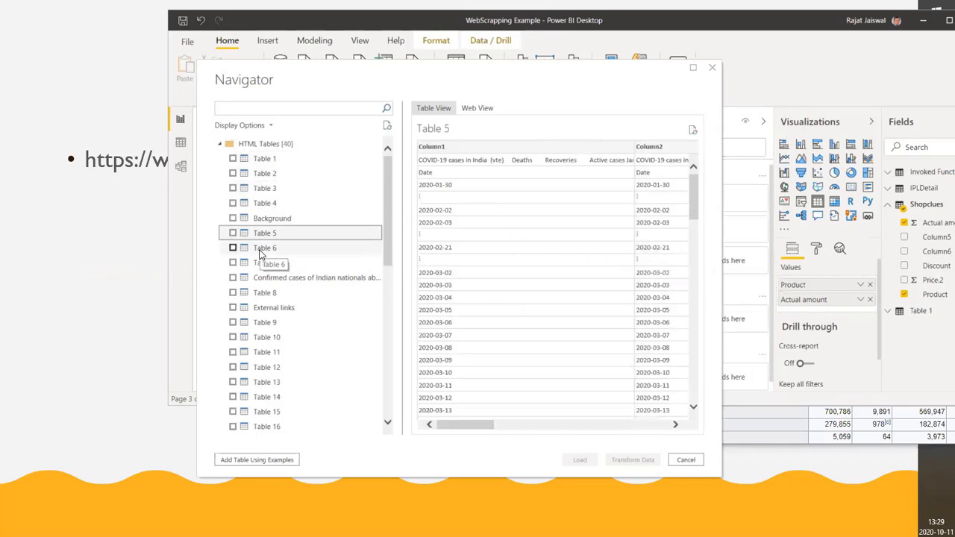
Preview Table 6 with cases by state and union territory, and load it into the model
{"action": "left_click", "coordinate": [262, 250]}
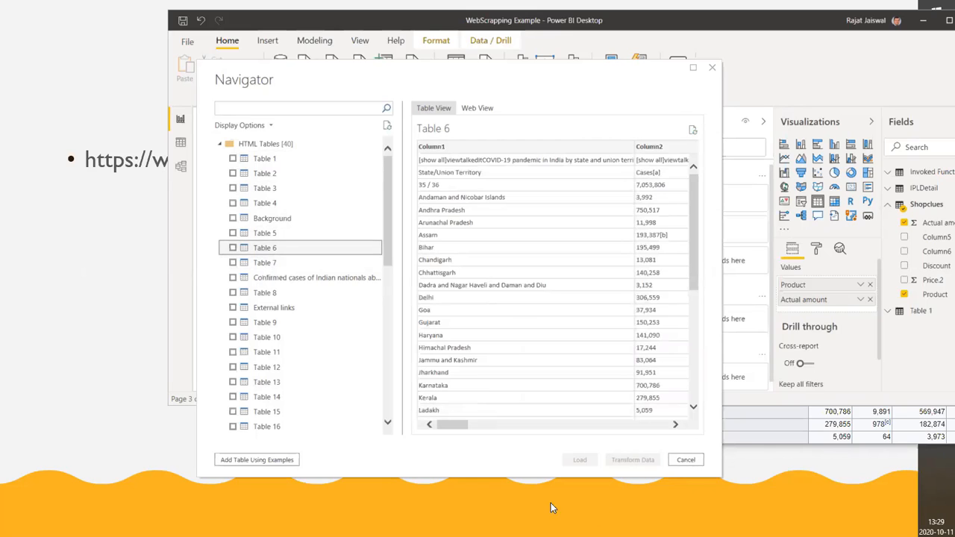
{"action": "left_click_drag", "start_coordinate": [456, 428], "coordinate": [435, 458]}
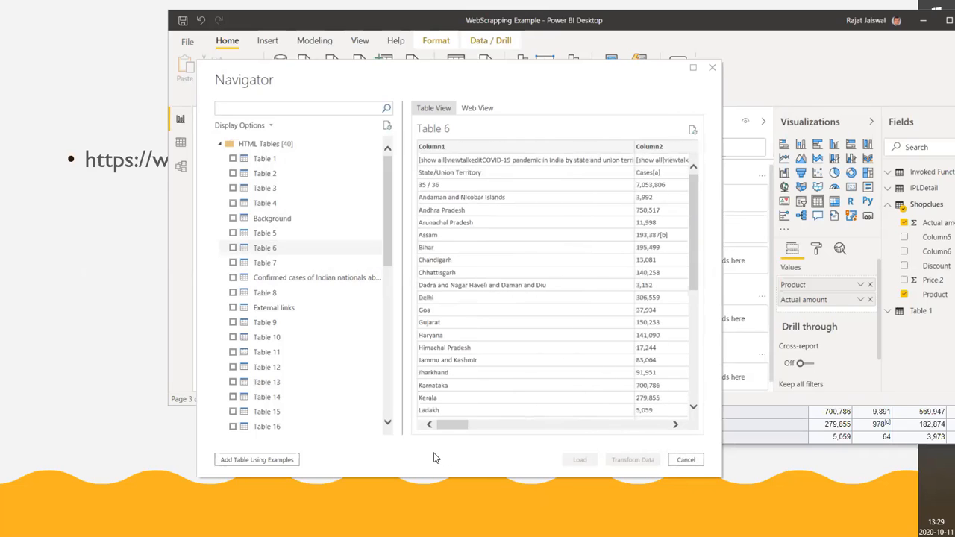
{"action": "left_click", "coordinate": [233, 248]}
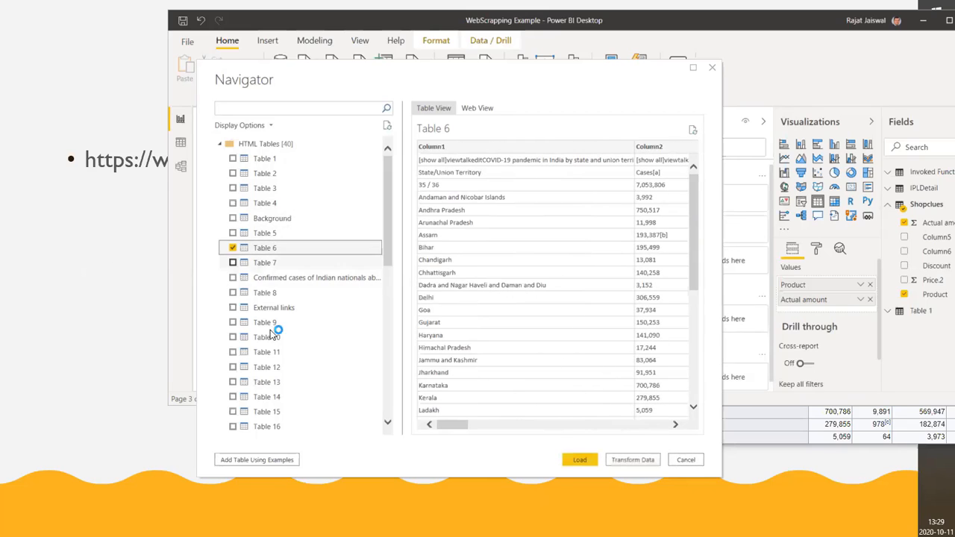
{"action": "left_click", "coordinate": [585, 459]}
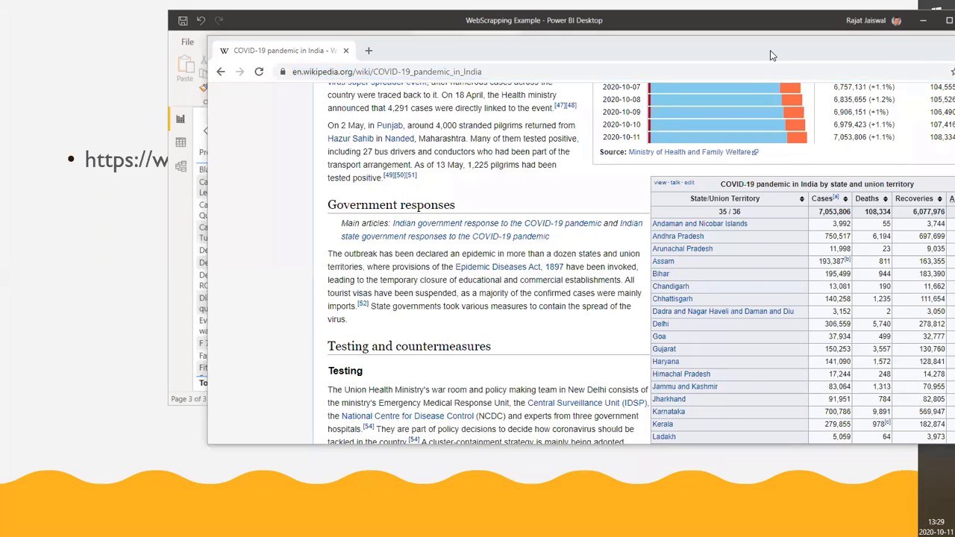
Check the case timeline and the state and union territory table in the Wikipedia article, and minimize the browser
{"action": "scroll", "coordinate": [705, 149], "scroll_direction": "up", "scroll_amount": 5}
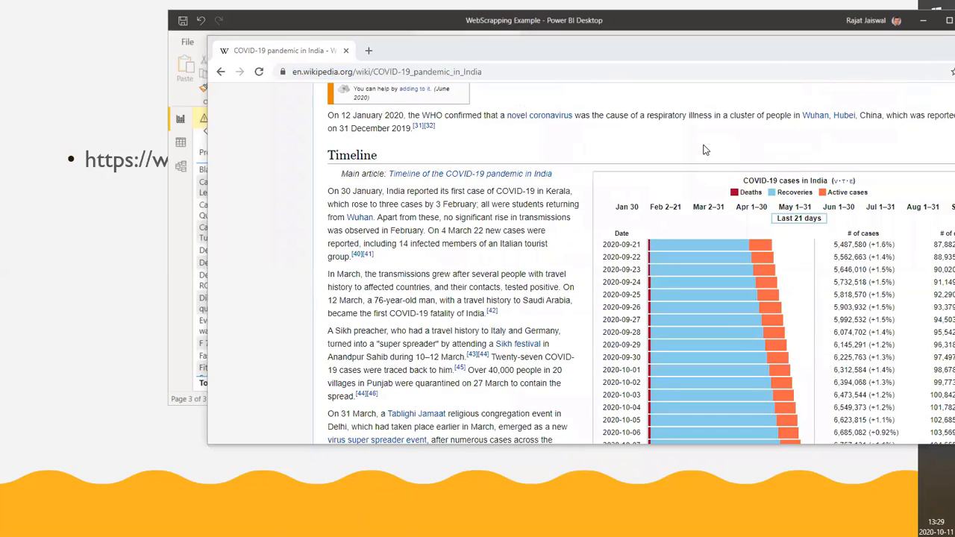
{"action": "scroll", "coordinate": [705, 149], "scroll_direction": "down", "scroll_amount": 5}
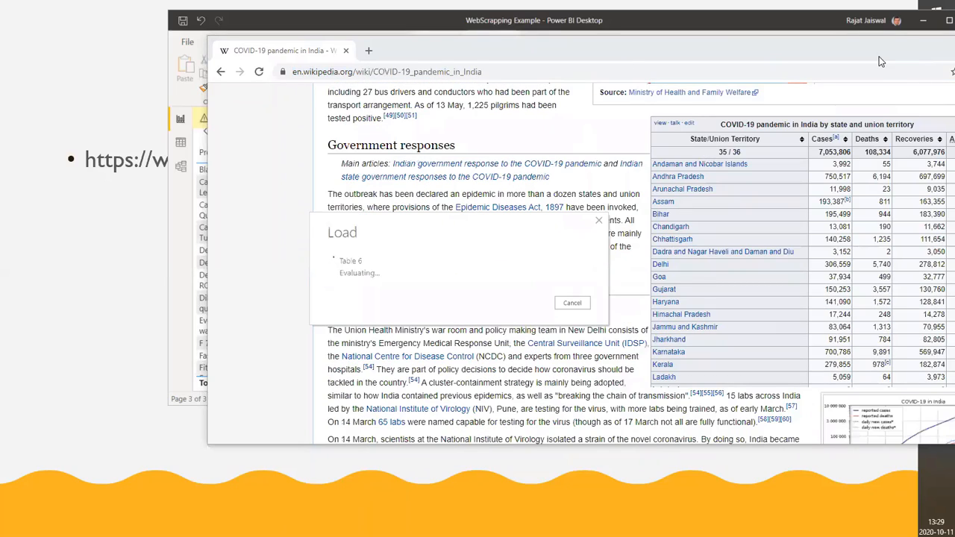
{"action": "left_click_drag", "start_coordinate": [888, 47], "coordinate": [708, 62]}
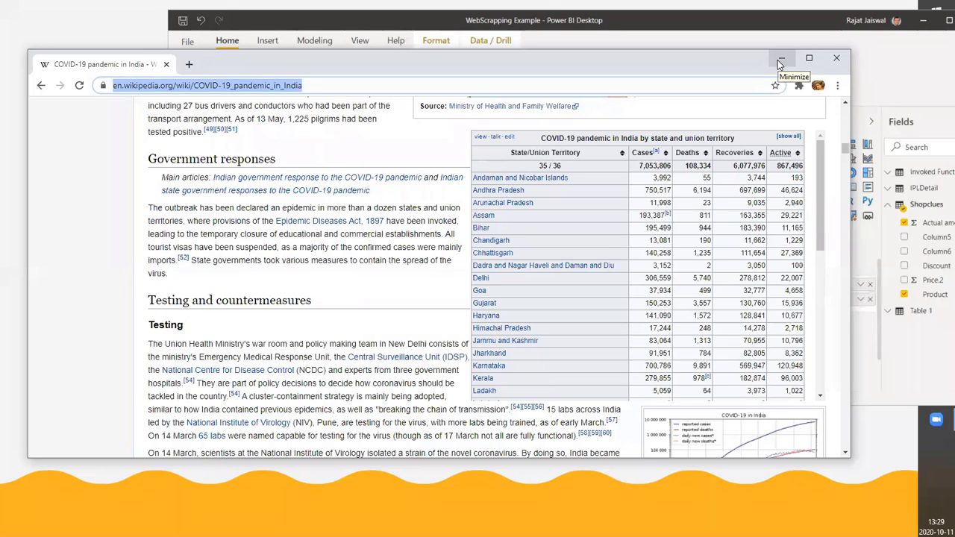
{"action": "left_click", "coordinate": [781, 60]}
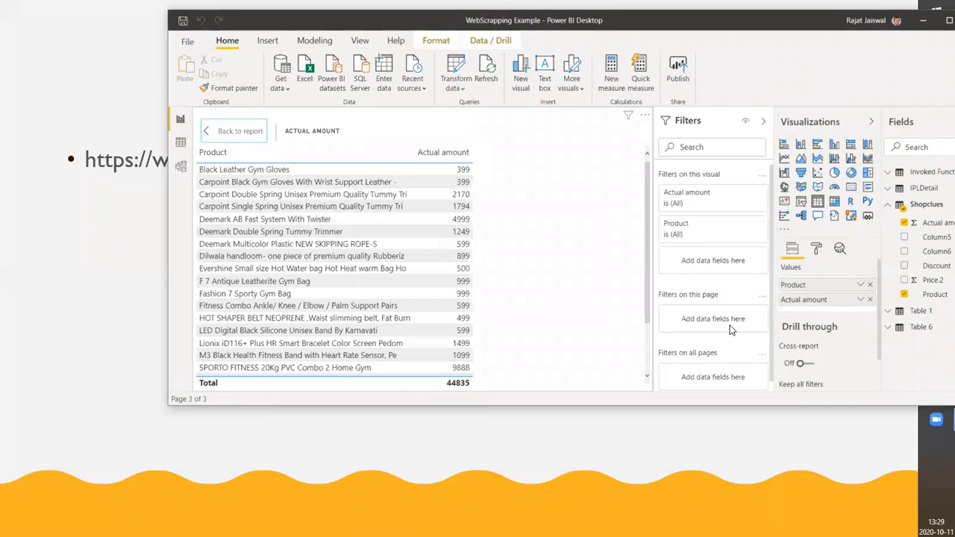
Display Table 6 in Data view and review its rows from start to end
{"action": "left_click", "coordinate": [918, 329]}
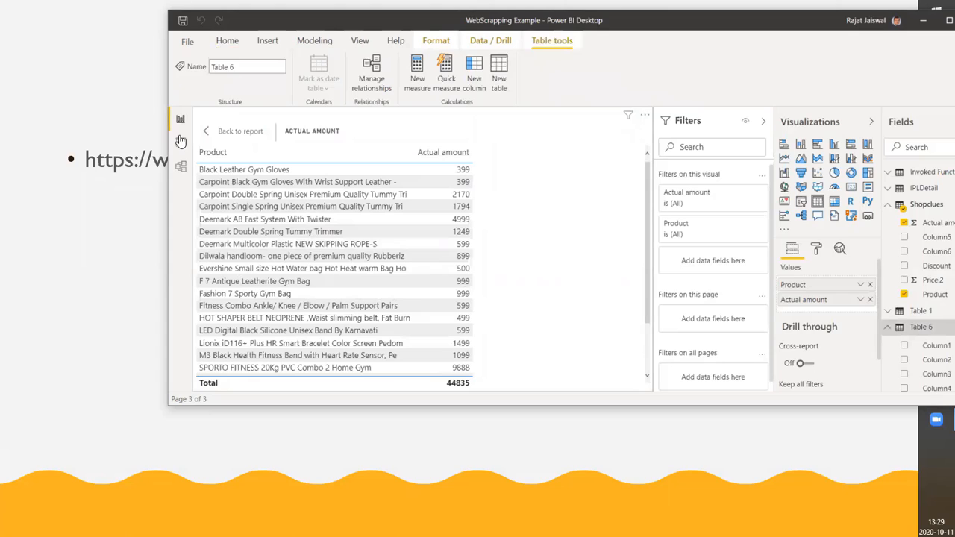
{"action": "left_click", "coordinate": [180, 142]}
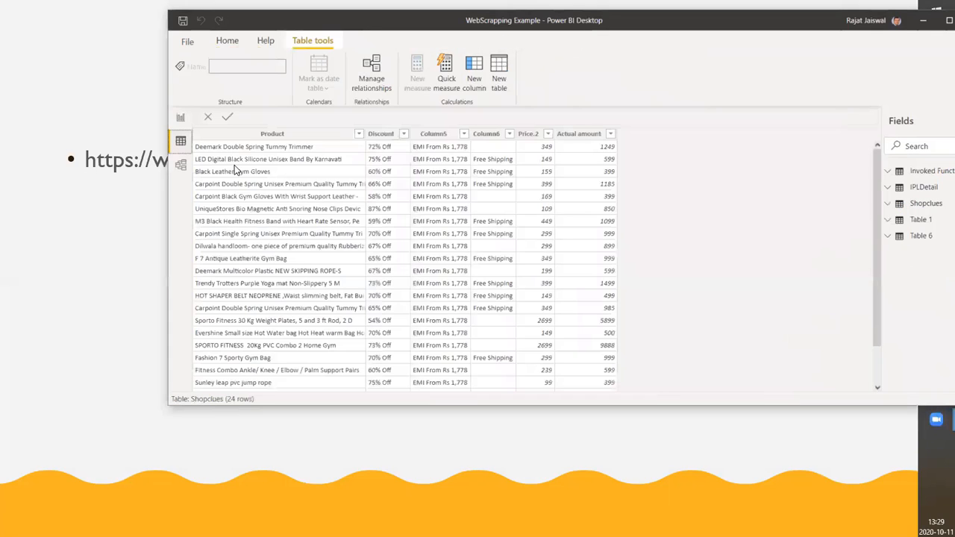
{"action": "left_click", "coordinate": [920, 237]}
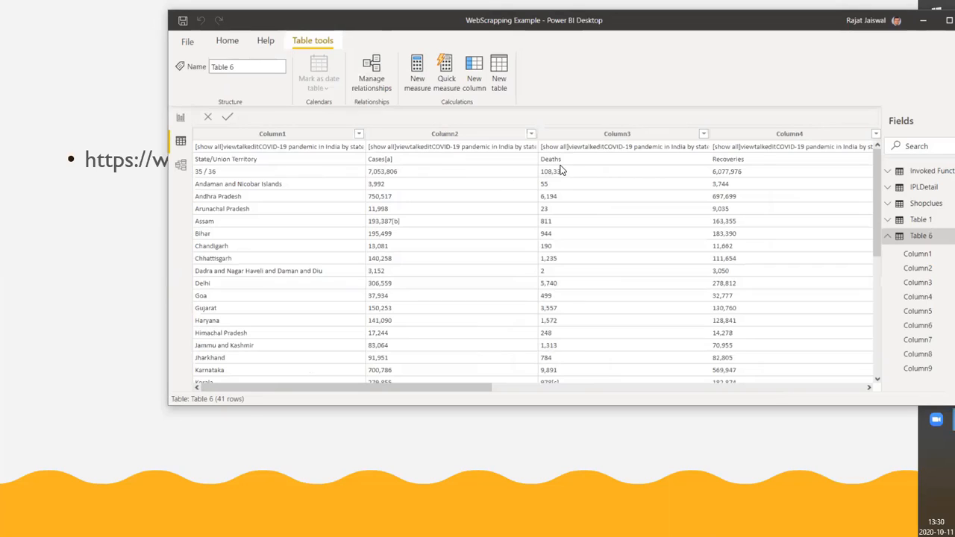
{"action": "scroll", "coordinate": [298, 247], "scroll_direction": "down", "scroll_amount": 7}
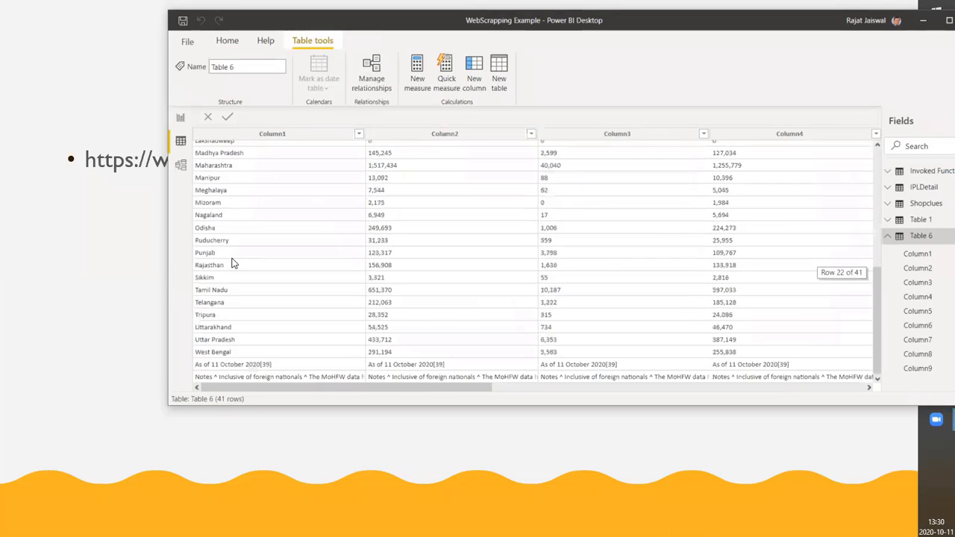
{"action": "scroll", "coordinate": [336, 336], "scroll_direction": "up", "scroll_amount": 7}
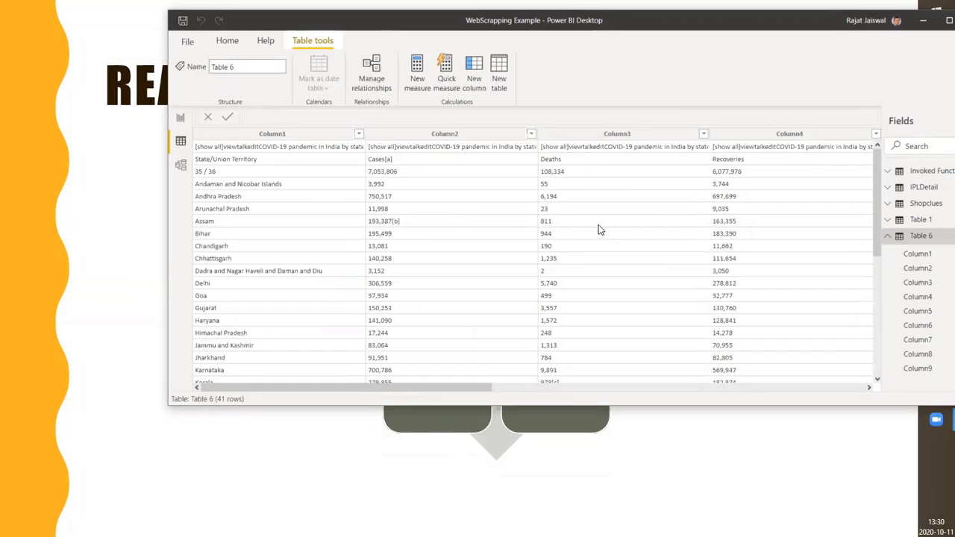
{"action": "left_click", "coordinate": [767, 299]}
{"action": "scroll", "coordinate": [766, 297], "scroll_direction": "down", "scroll_amount": 7}
{"action": "scroll", "coordinate": [765, 298], "scroll_direction": "up", "scroll_amount": 7}
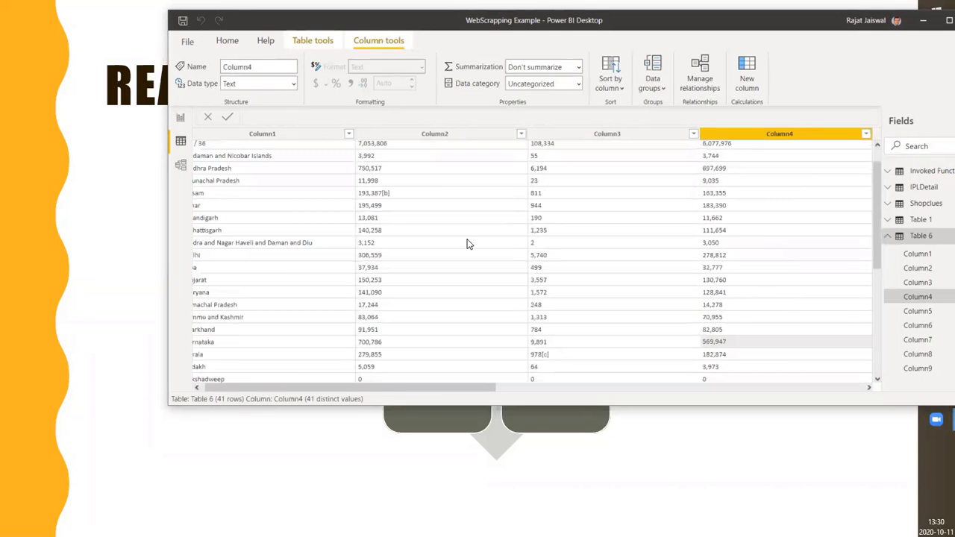
Open the Table 6 query in the Power Query Editor
{"action": "left_click", "coordinate": [228, 42]}
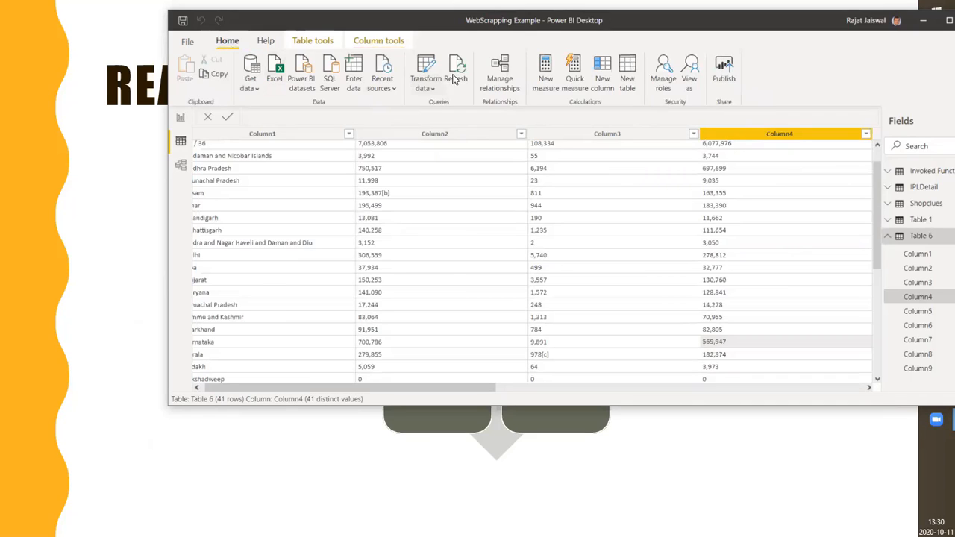
{"action": "left_click", "coordinate": [432, 91]}
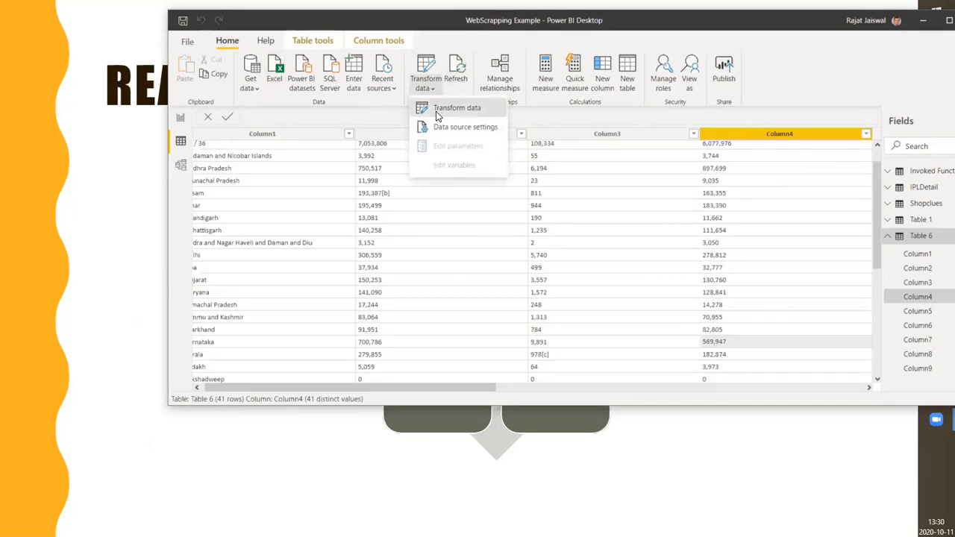
{"action": "left_click", "coordinate": [436, 111]}
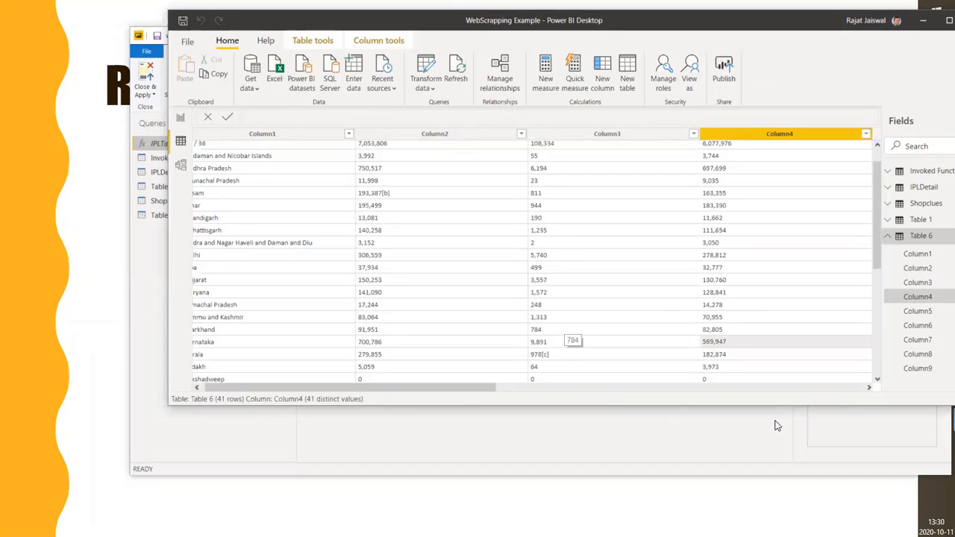
{"action": "left_click", "coordinate": [435, 91]}
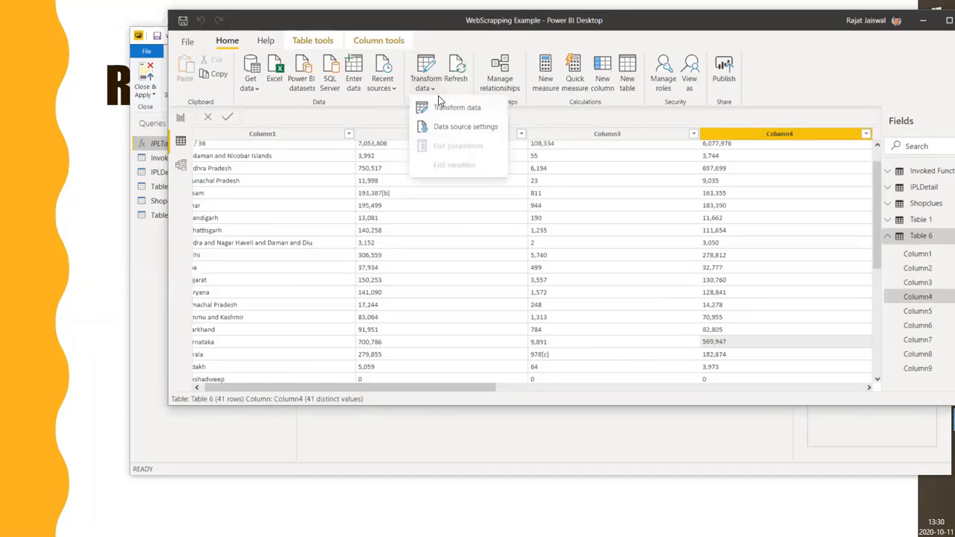
{"action": "left_click", "coordinate": [448, 109]}
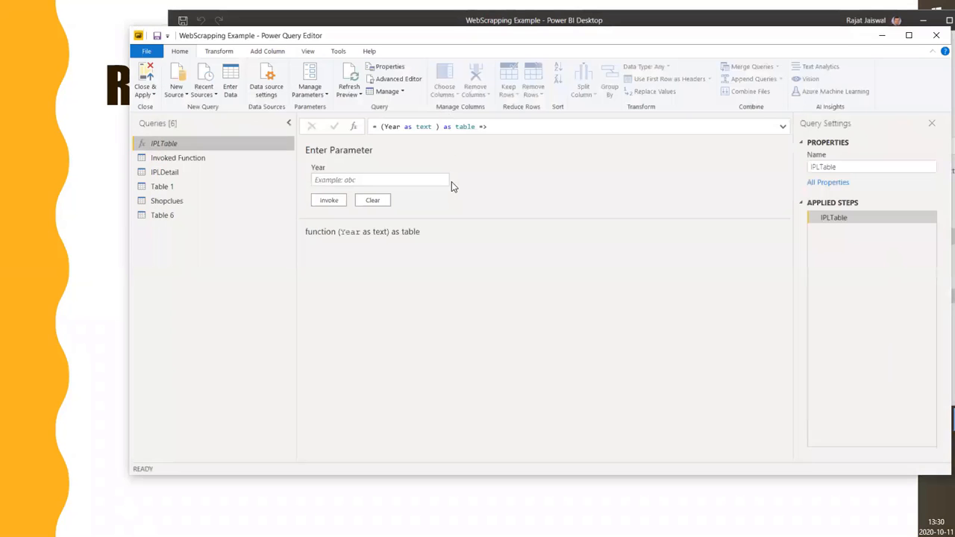
{"action": "left_click", "coordinate": [163, 215]}
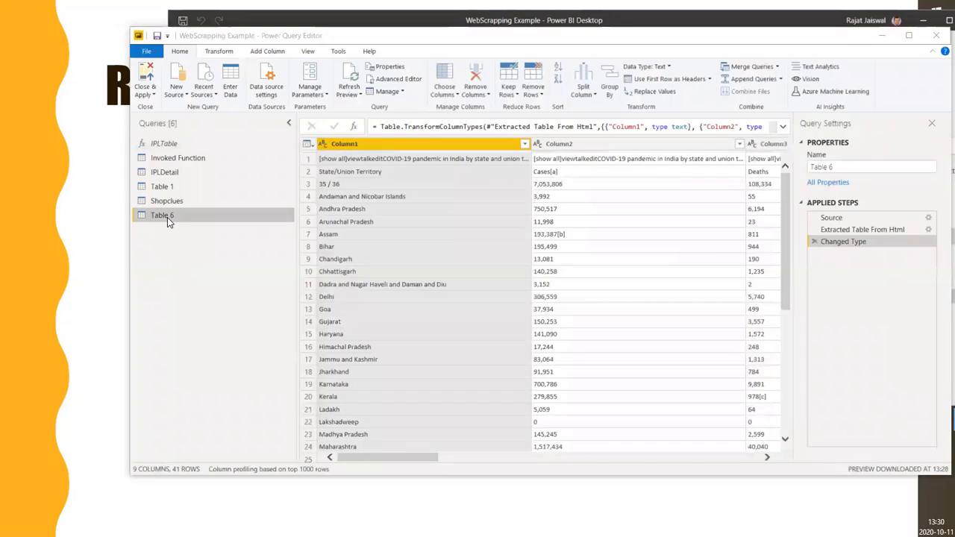
Remove 1 top row from Table 6 and promote the State/Union Territory row to column headers
{"action": "left_click", "coordinate": [308, 163]}
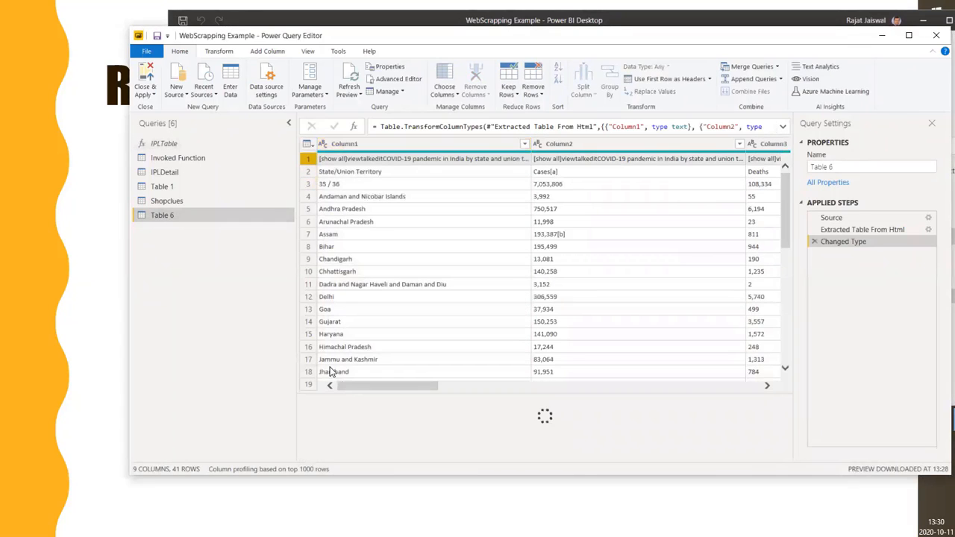
{"action": "left_click", "coordinate": [538, 96]}
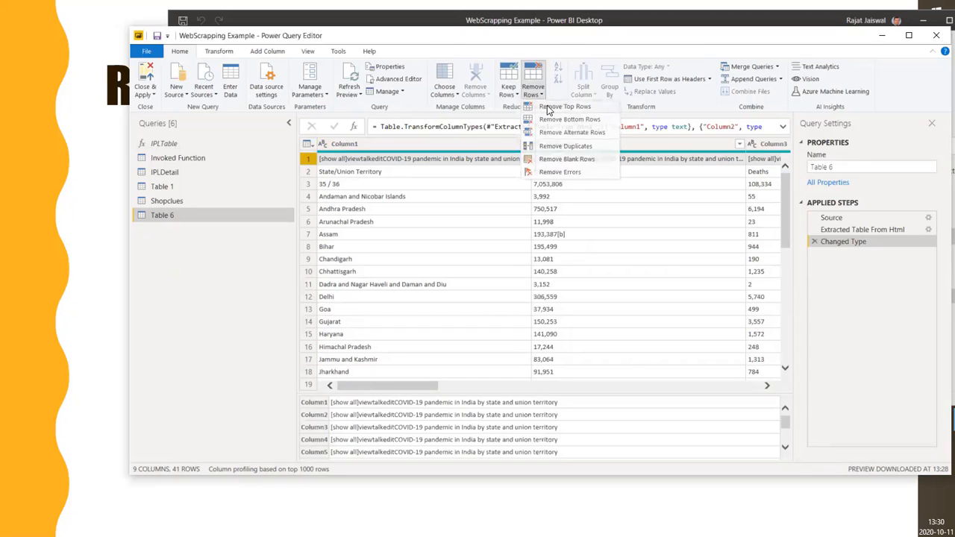
{"action": "left_click", "coordinate": [556, 107]}
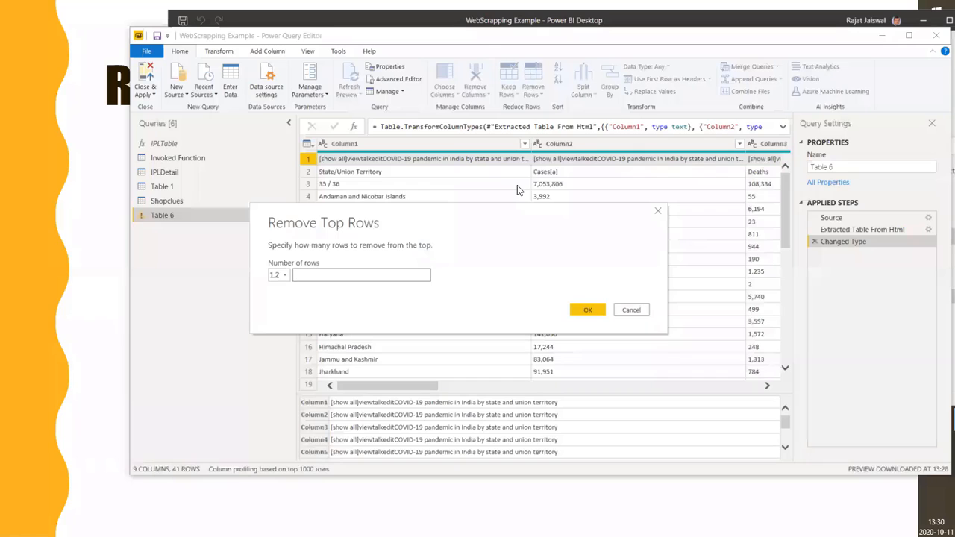
{"action": "type", "text": "1"}
{"action": "left_click", "coordinate": [588, 313]}
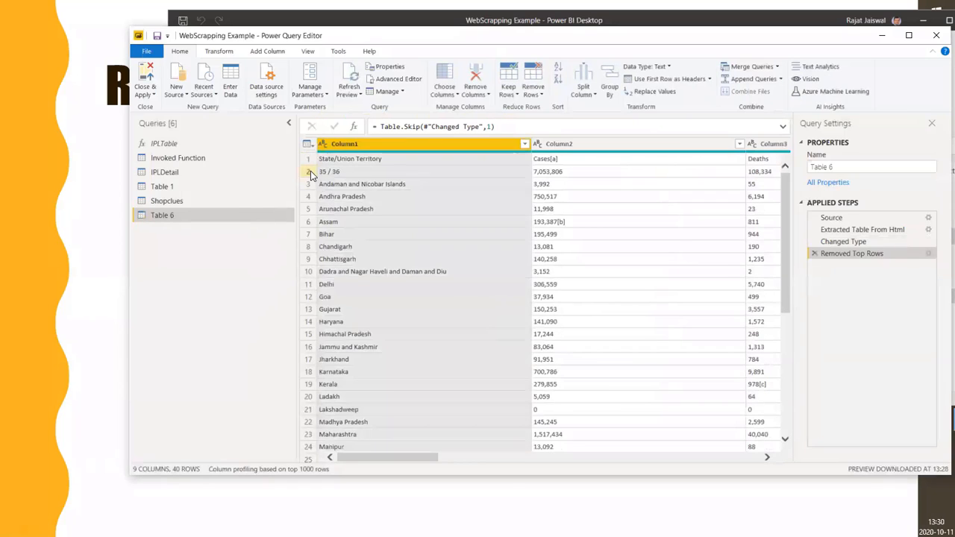
{"action": "left_click", "coordinate": [308, 159]}
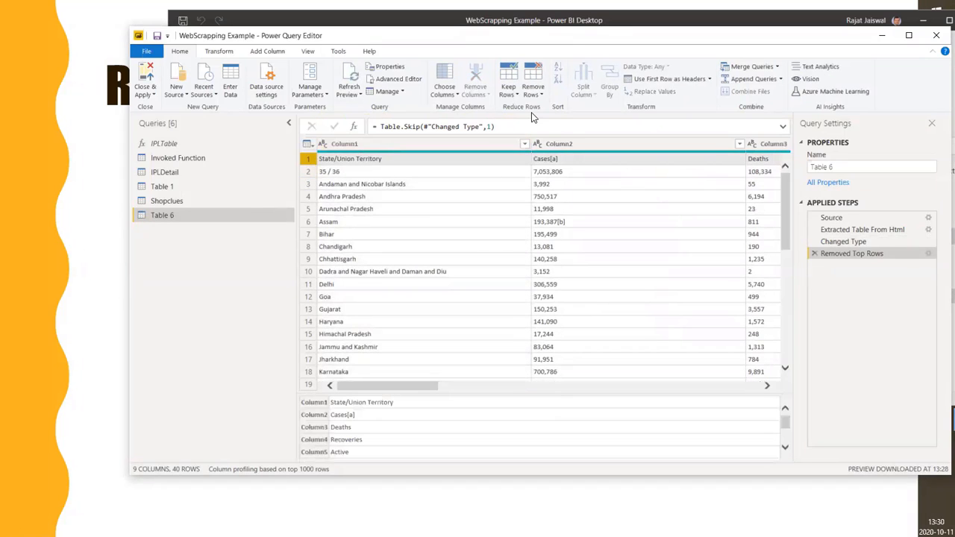
{"action": "left_click", "coordinate": [669, 78]}
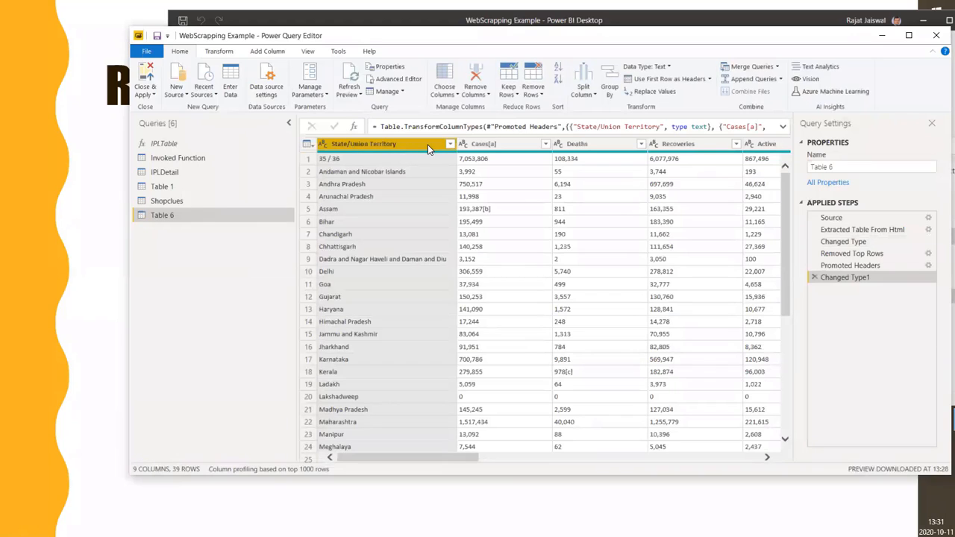
{"action": "left_click", "coordinate": [515, 145]}
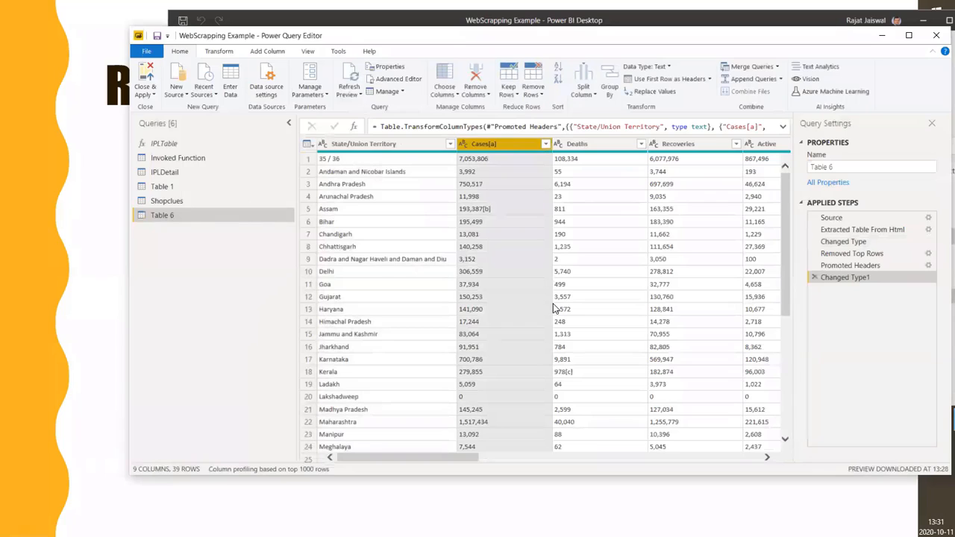
{"action": "left_click", "coordinate": [228, 52]}
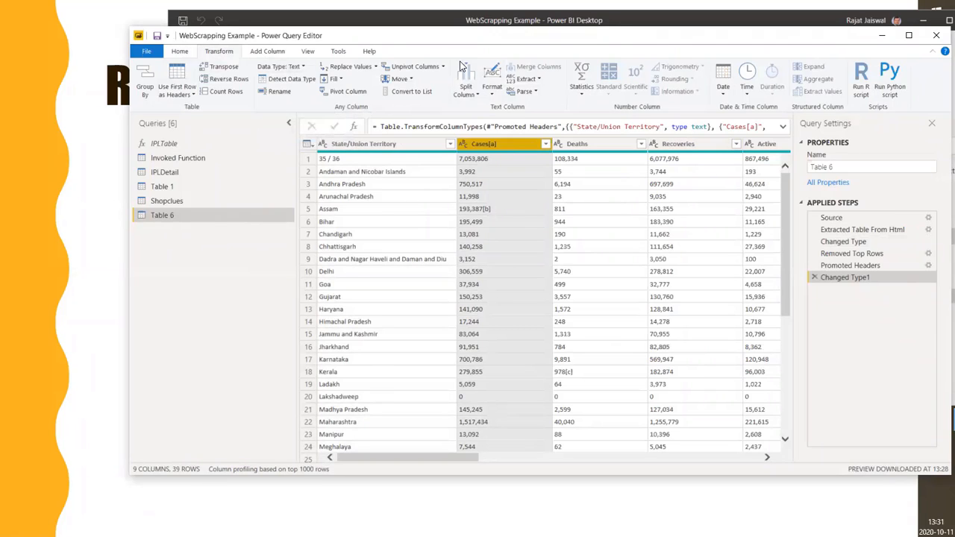
{"action": "left_click_drag", "start_coordinate": [396, 43], "coordinate": [477, 48]}
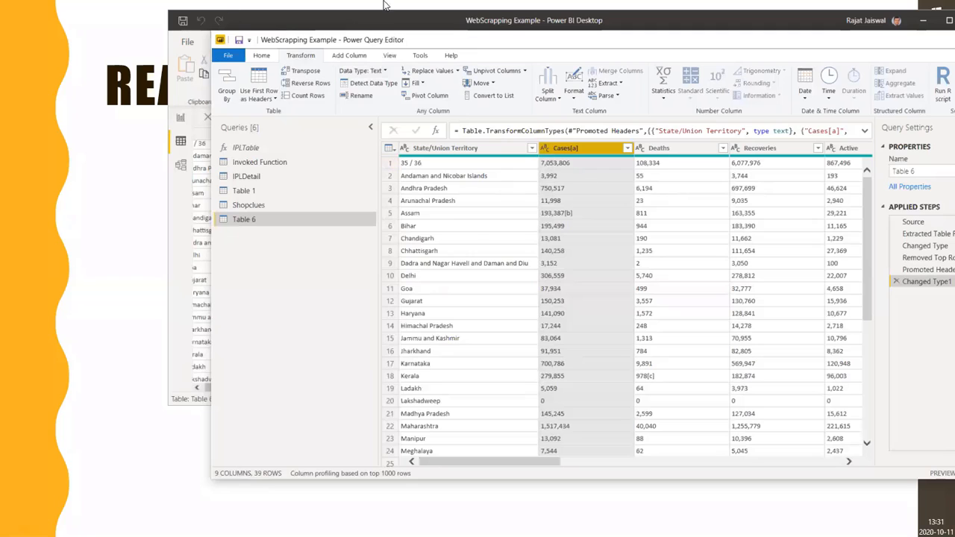
{"action": "left_click_drag", "start_coordinate": [497, 42], "coordinate": [692, 70]}
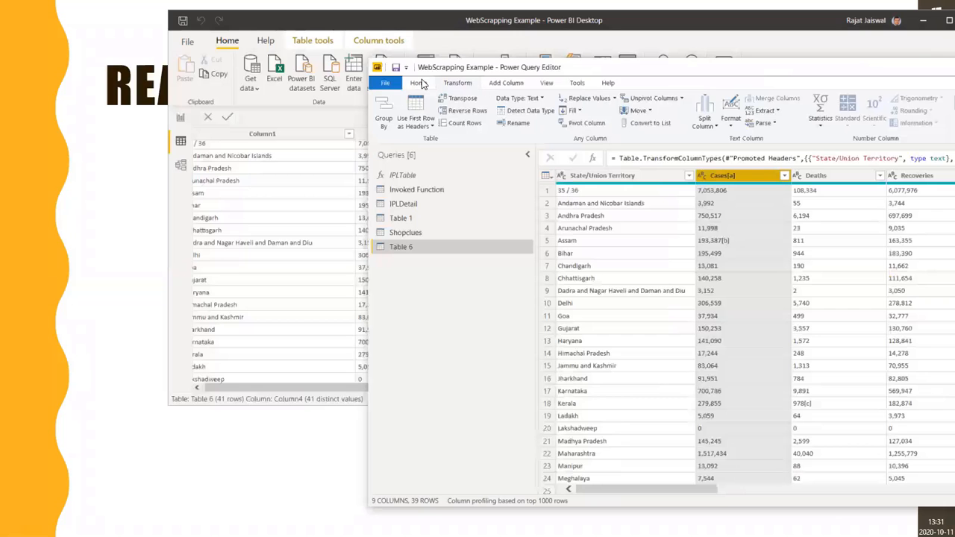
Apply the Table 6 query changes to the data model and close the Power Query Editor
{"action": "left_click", "coordinate": [419, 82]}
{"action": "left_click", "coordinate": [388, 126]}
{"action": "left_click", "coordinate": [392, 129]}
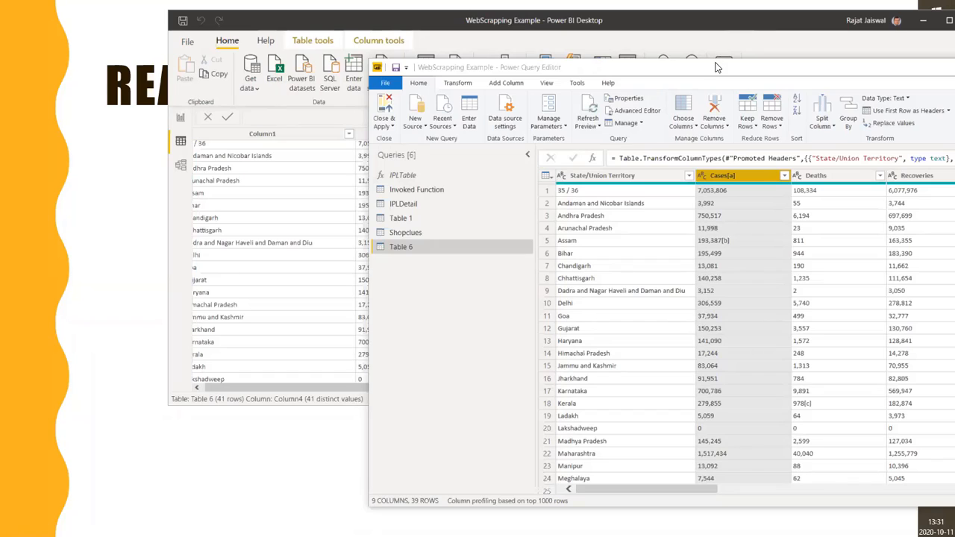
{"action": "left_click_drag", "start_coordinate": [701, 67], "coordinate": [573, 21]}
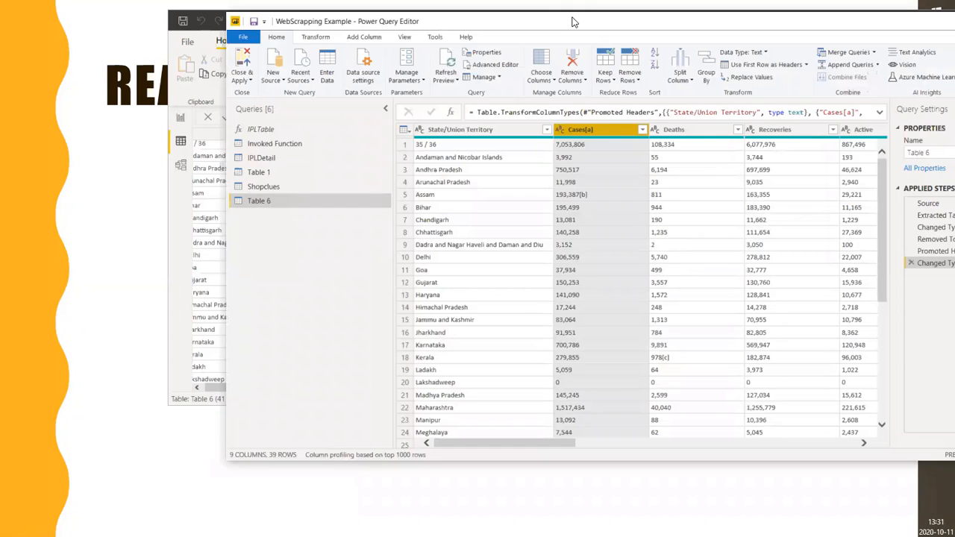
{"action": "left_click_drag", "start_coordinate": [573, 21], "coordinate": [562, 24]}
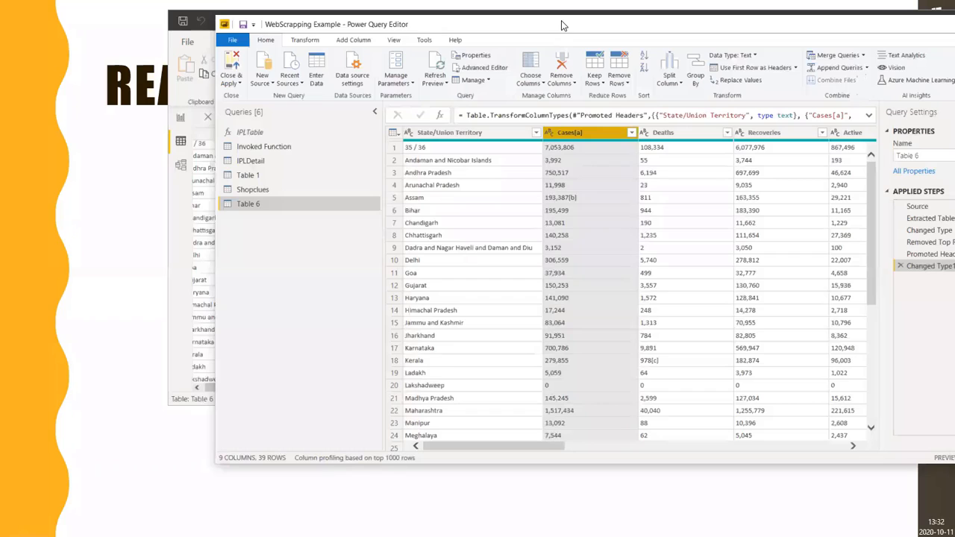
{"action": "left_click", "coordinate": [237, 83]}
{"action": "left_click", "coordinate": [233, 94]}
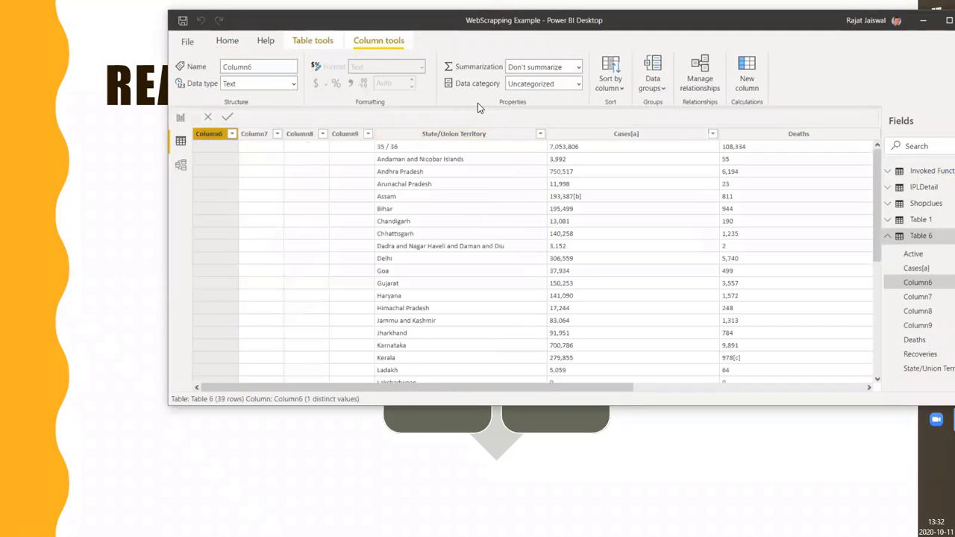
Reopen the Power Query Editor and select the Table 6 query
{"action": "left_click", "coordinate": [227, 40]}
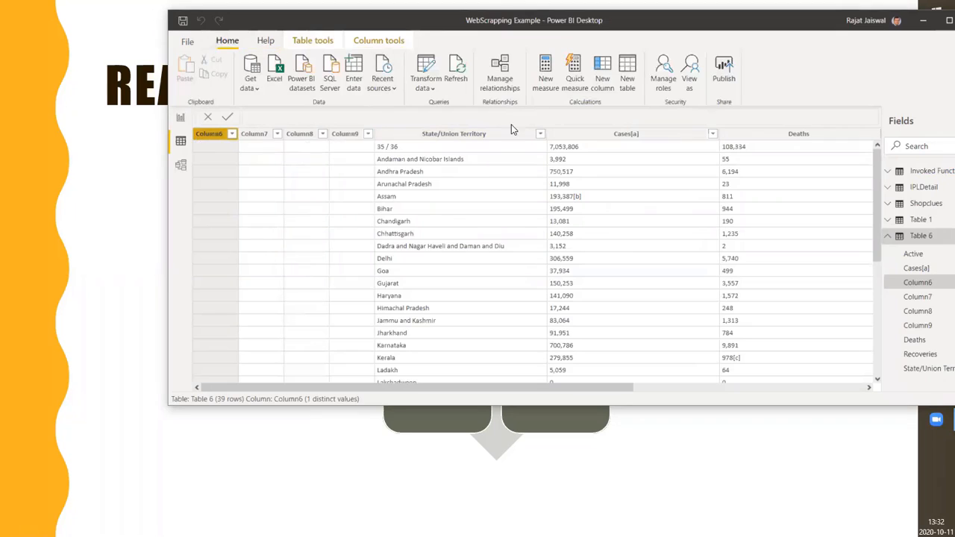
{"action": "left_click", "coordinate": [432, 90]}
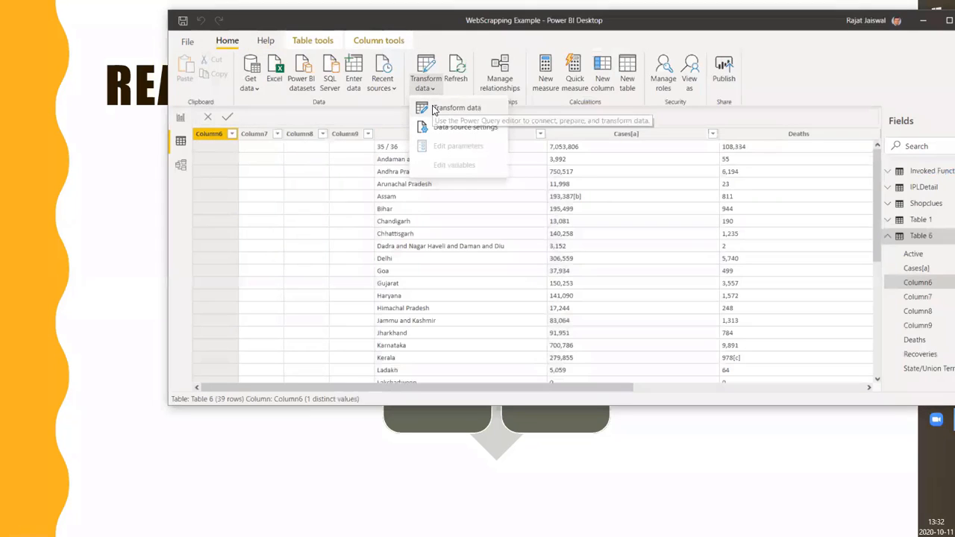
{"action": "left_click", "coordinate": [435, 110]}
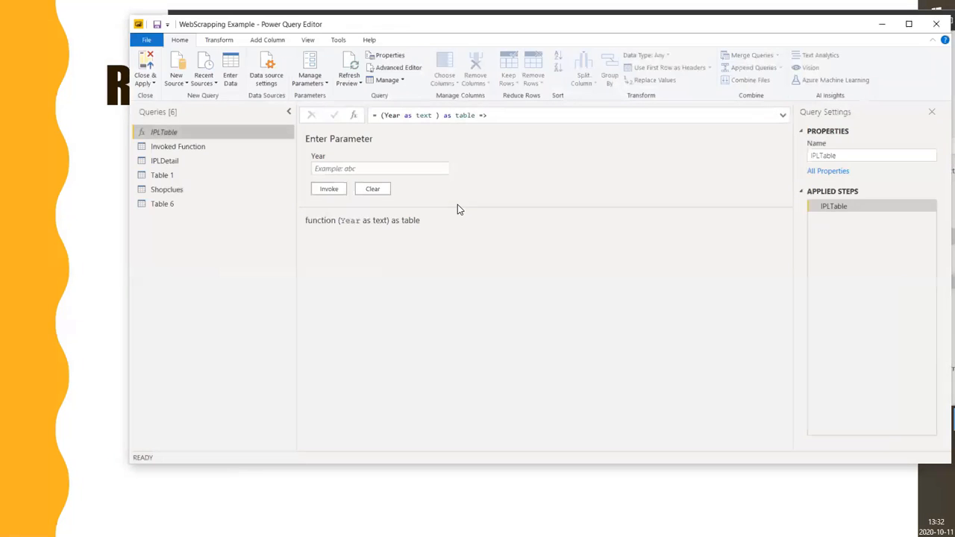
{"action": "left_click", "coordinate": [170, 204]}
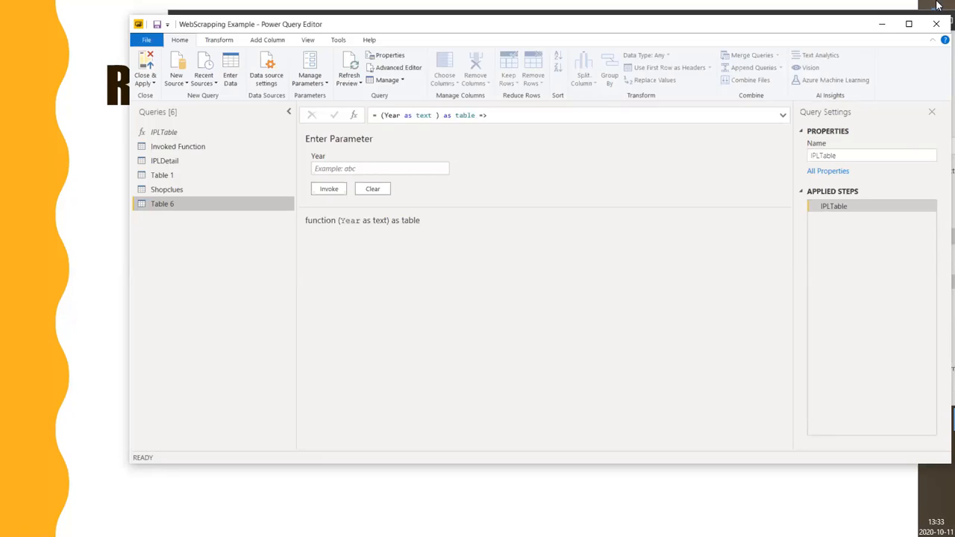
Close the Power Query Editor, applying the queries, and return to the Table 6 data view
{"action": "left_click_drag", "start_coordinate": [515, 32], "coordinate": [582, 30]}
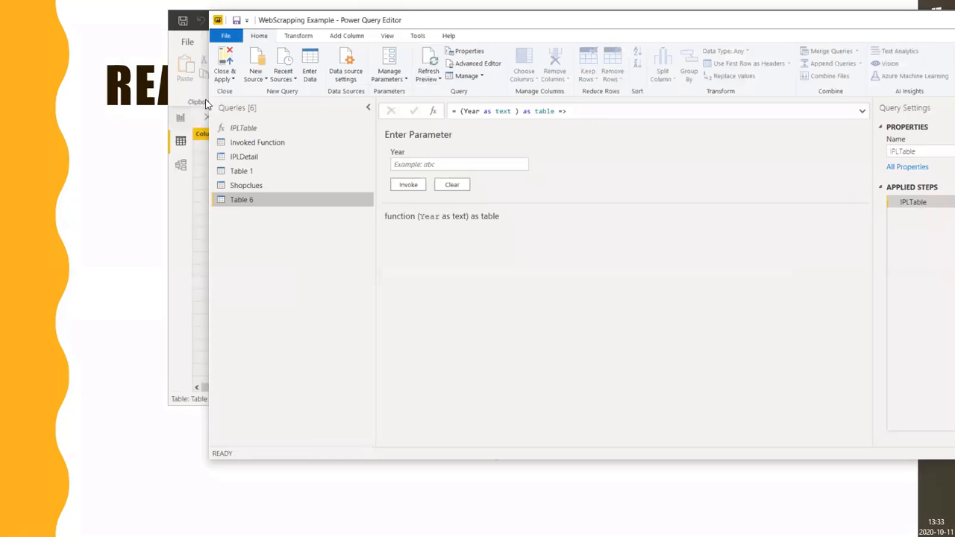
{"action": "left_click", "coordinate": [230, 79]}
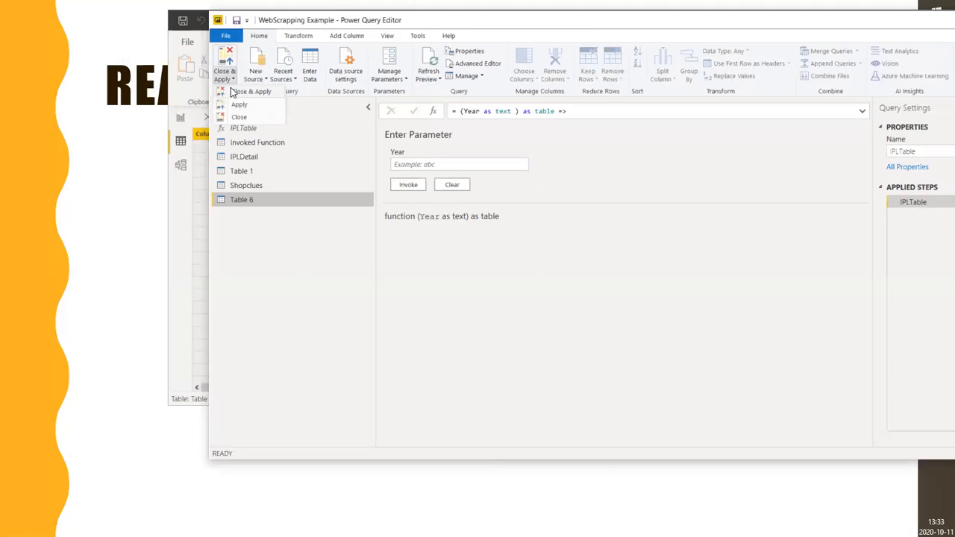
{"action": "left_click", "coordinate": [233, 91]}
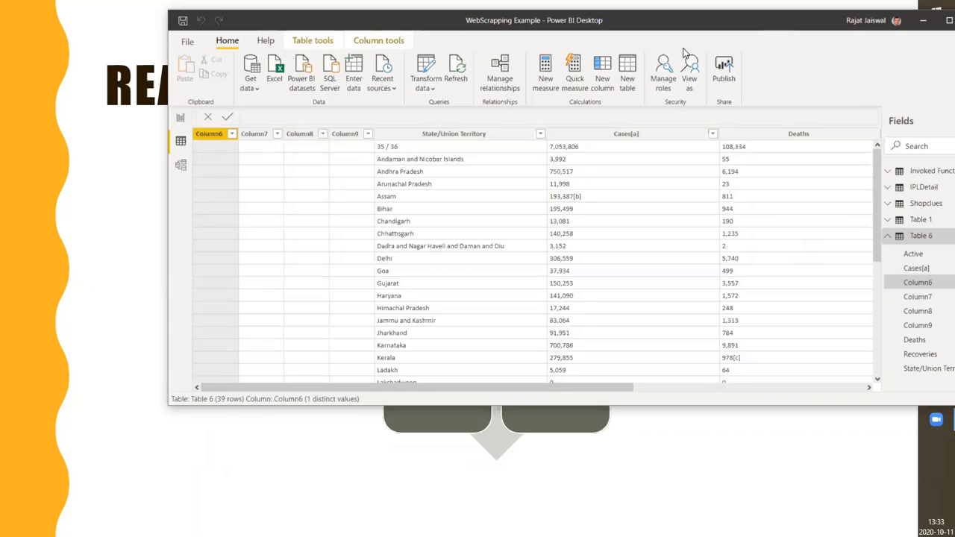
Minimize Power BI Desktop and advance the presentation past the ShopClues example slide
{"action": "left_click_drag", "start_coordinate": [685, 21], "coordinate": [540, 73]}
{"action": "left_click", "coordinate": [778, 72]}
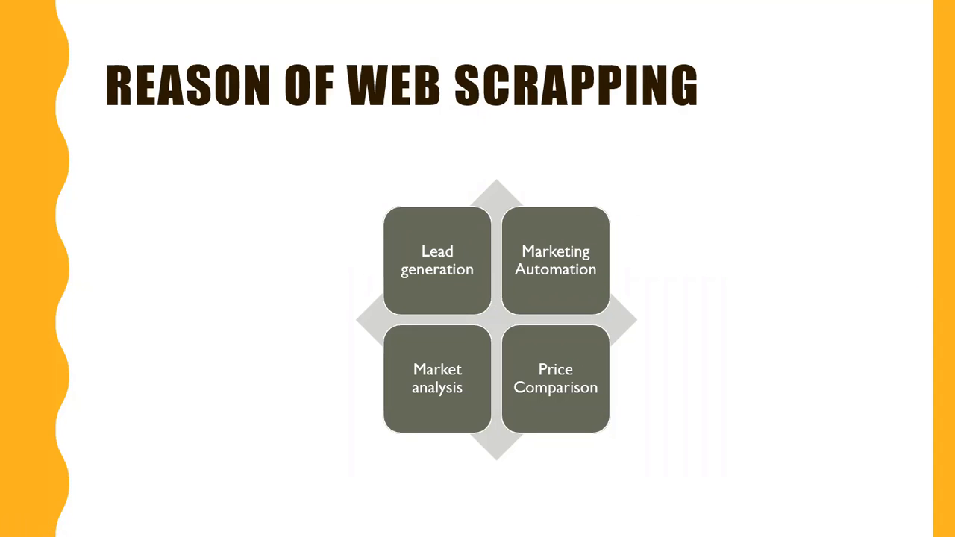
{"action": "key", "text": "Right"}
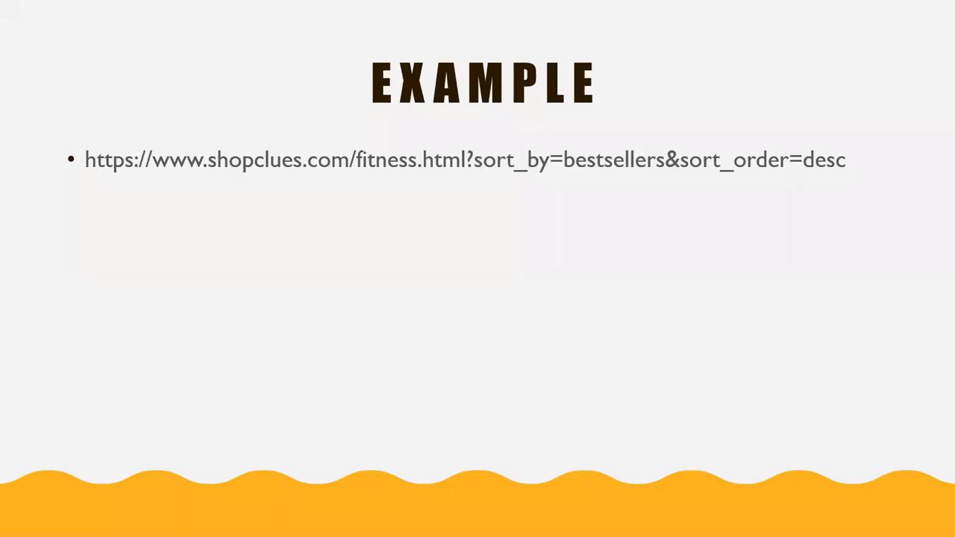
{"action": "key", "text": "Right"}
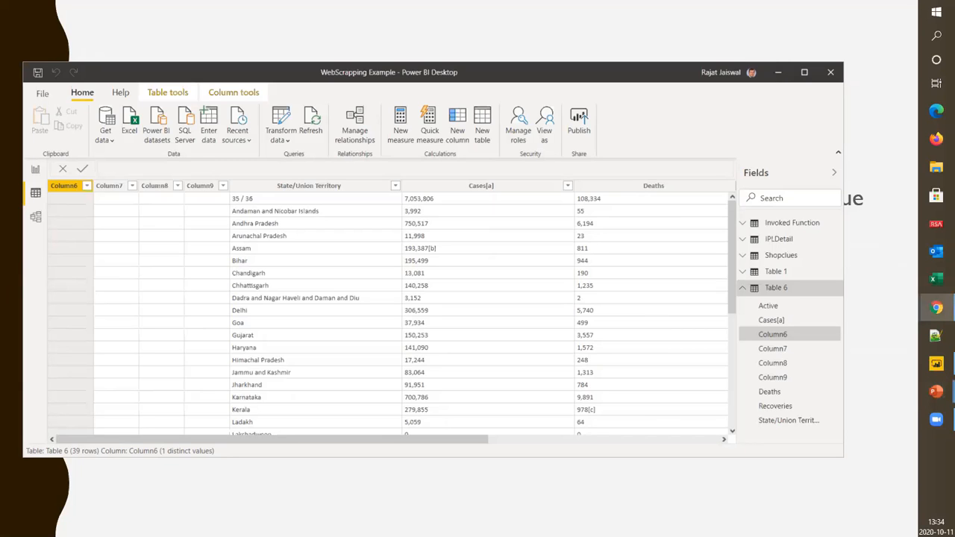
Switch to Chrome and load espncricinfo.com/table/series/8048/season/2020/indian-premier-league in a new tab
{"action": "left_click", "coordinate": [936, 308]}
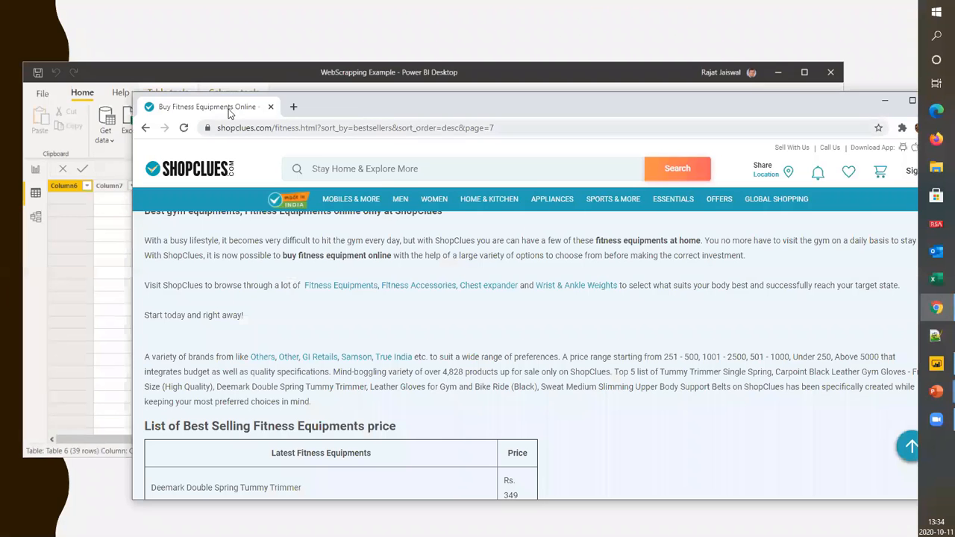
{"action": "left_click", "coordinate": [300, 109]}
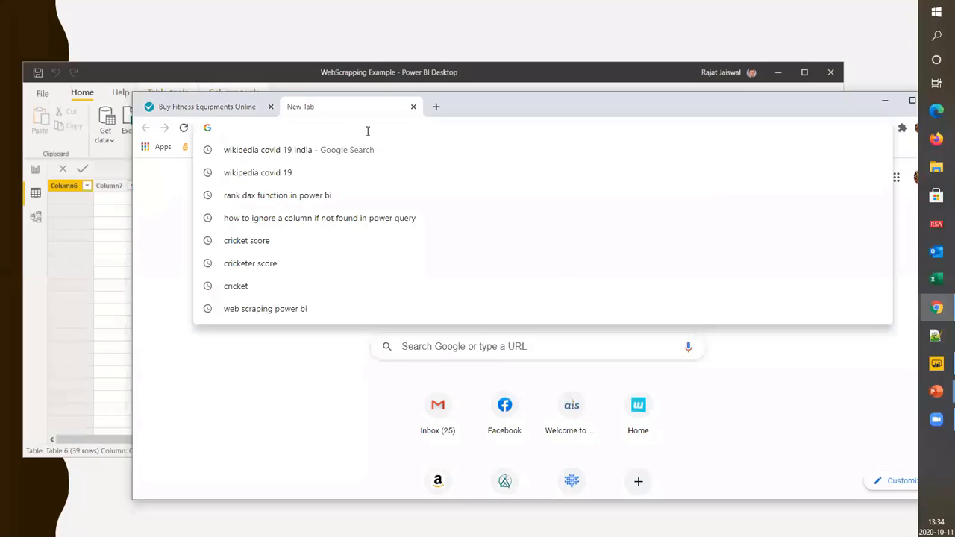
{"action": "type", "text": "https://www.espncricinfo.com/table/series/8048/season/2020/indian-premier-league"}
{"action": "key", "text": "Return"}
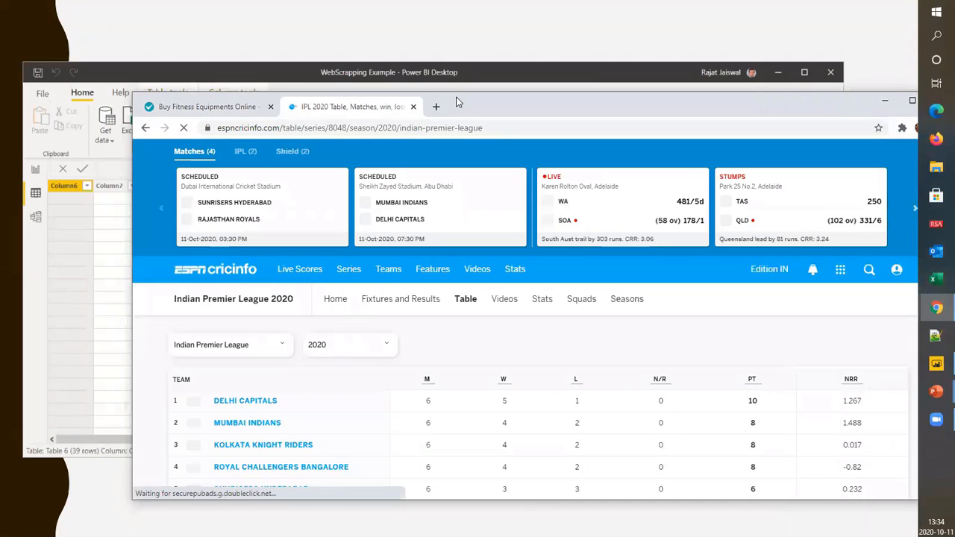
Examine the Indian Premier League 2020 standings table and the explanation of its column abbreviations below it
{"action": "left_click_drag", "start_coordinate": [458, 102], "coordinate": [469, 21]}
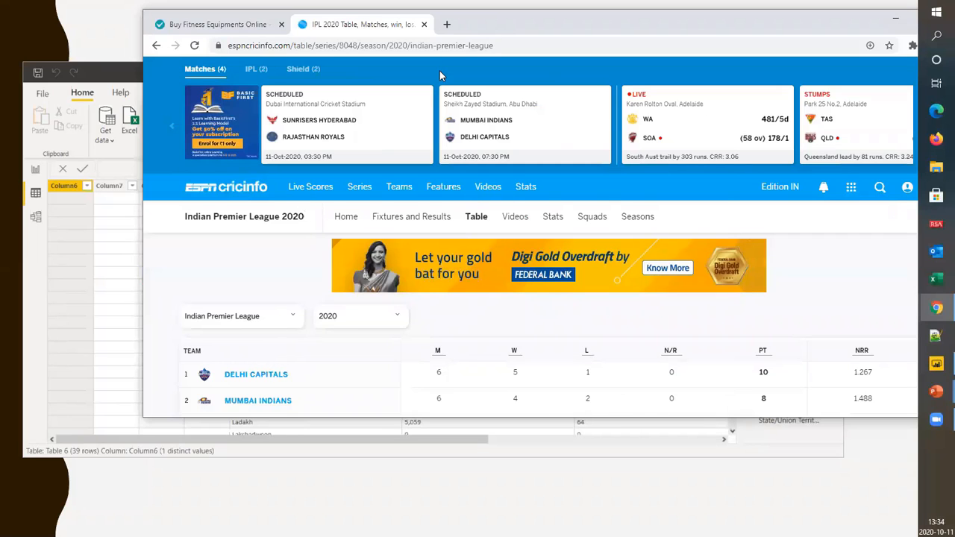
{"action": "double_click", "coordinate": [514, 15]}
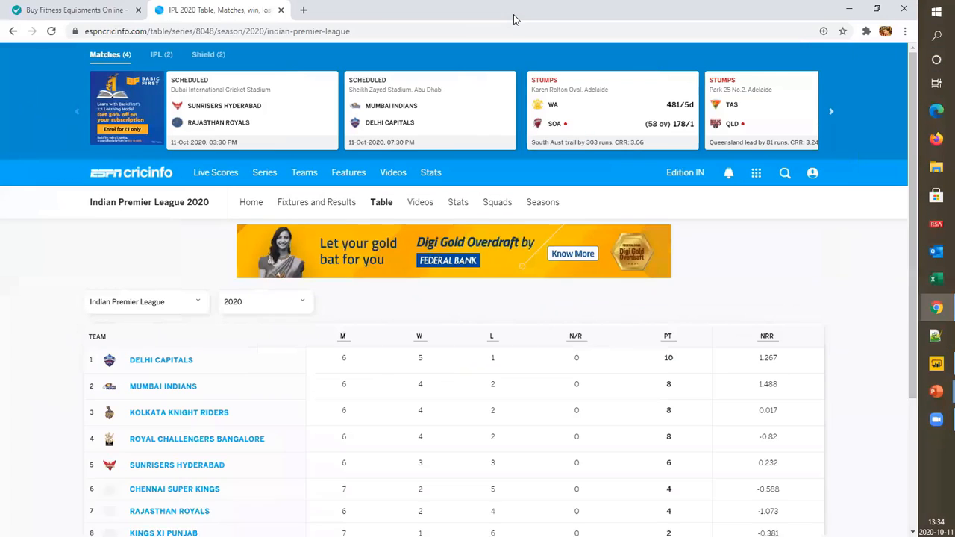
{"action": "double_click", "coordinate": [437, 13]}
{"action": "scroll", "coordinate": [426, 144], "scroll_direction": "down", "scroll_amount": 1}
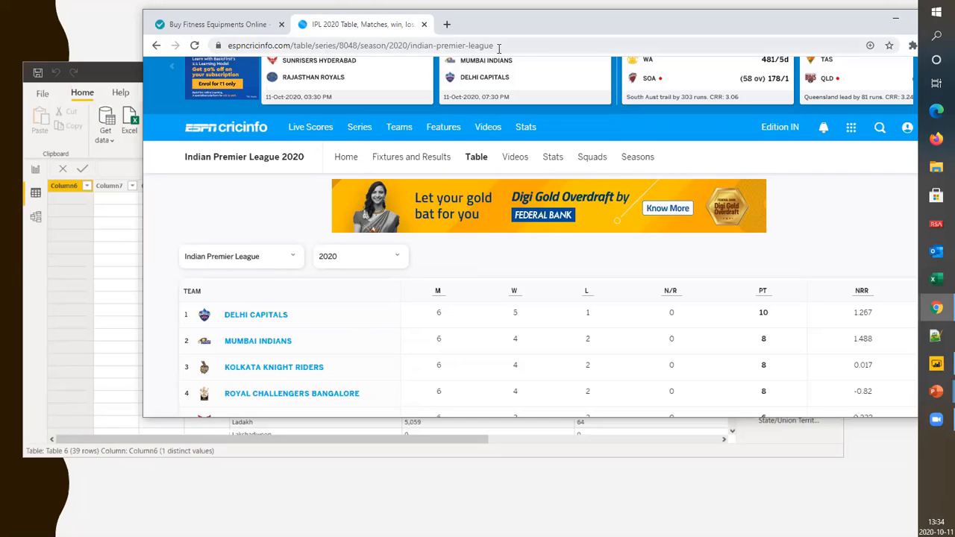
{"action": "scroll", "coordinate": [358, 308], "scroll_direction": "down", "scroll_amount": 1}
{"action": "scroll", "coordinate": [358, 308], "scroll_direction": "down", "scroll_amount": 3}
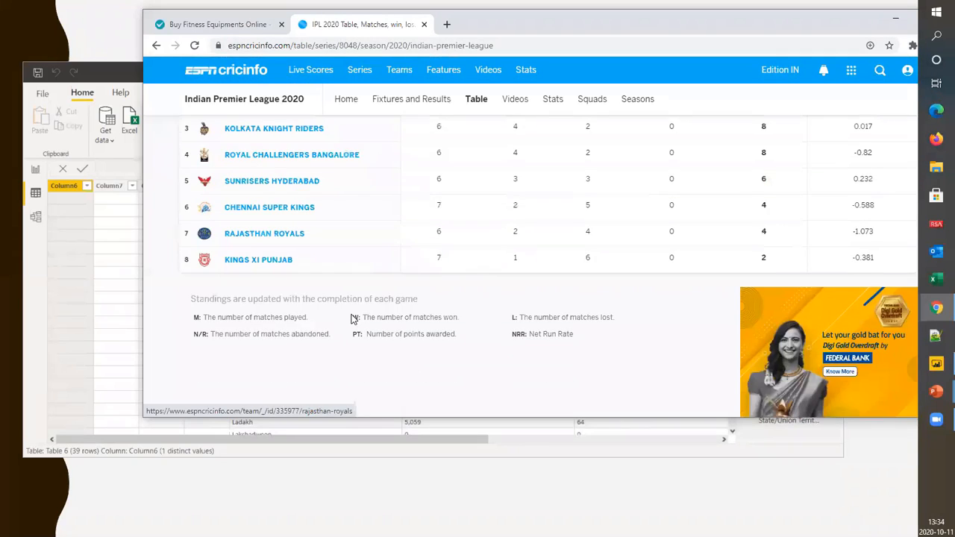
{"action": "scroll", "coordinate": [351, 318], "scroll_direction": "up", "scroll_amount": 3}
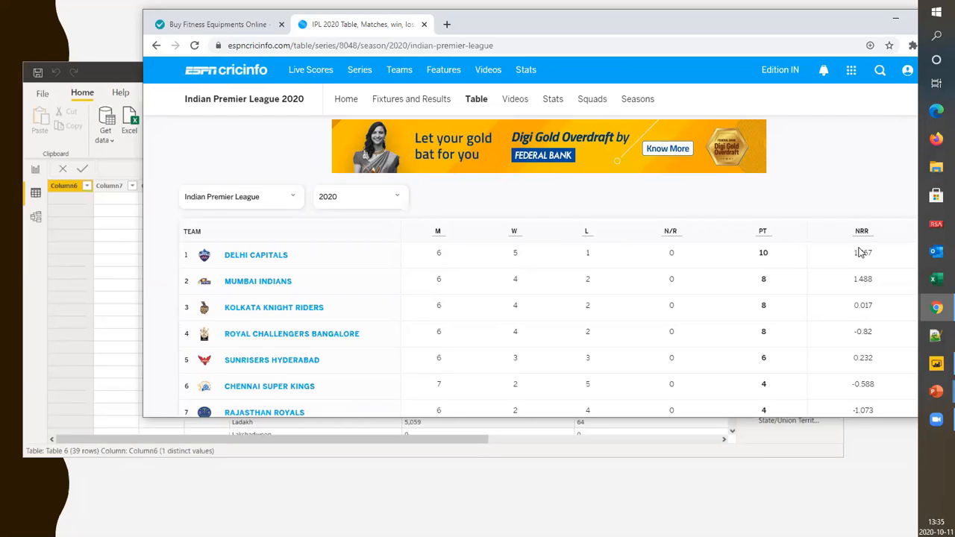
{"action": "scroll", "coordinate": [862, 250], "scroll_direction": "down", "scroll_amount": 3}
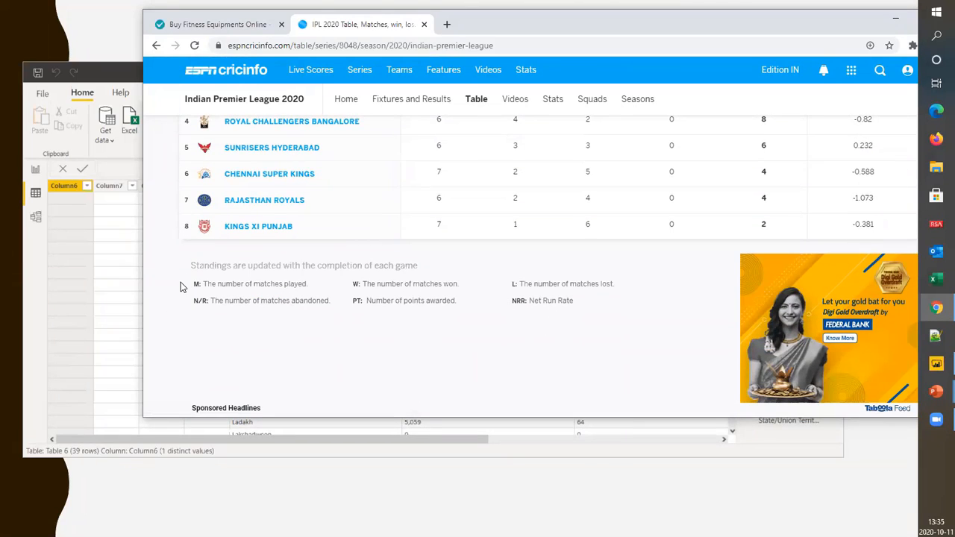
{"action": "left_click_drag", "start_coordinate": [181, 282], "coordinate": [592, 326]}
{"action": "scroll", "coordinate": [344, 326], "scroll_direction": "up", "scroll_amount": 5}
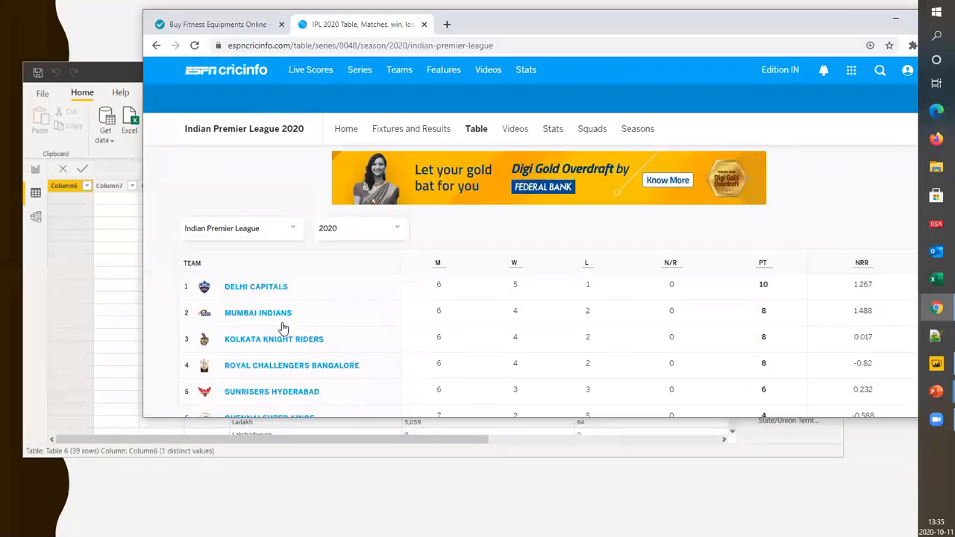
Display the Indian Premier League standings for the 2008 season
{"action": "left_click", "coordinate": [354, 319]}
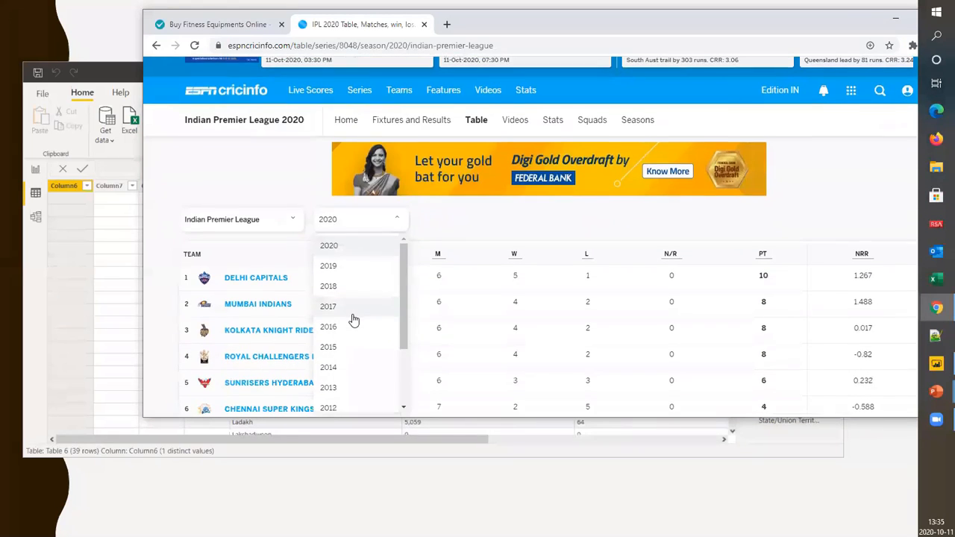
{"action": "scroll", "coordinate": [354, 321], "scroll_direction": "down", "scroll_amount": 2}
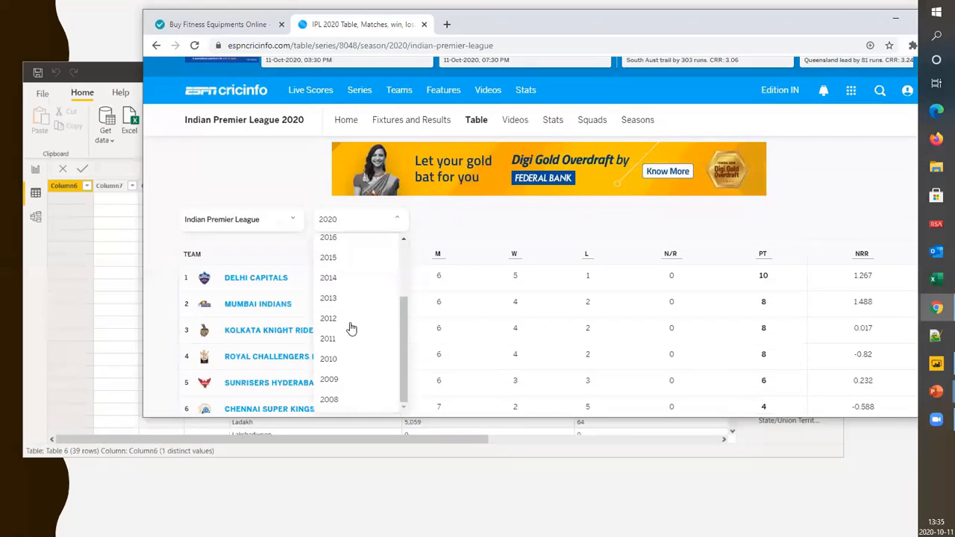
{"action": "left_click", "coordinate": [354, 403]}
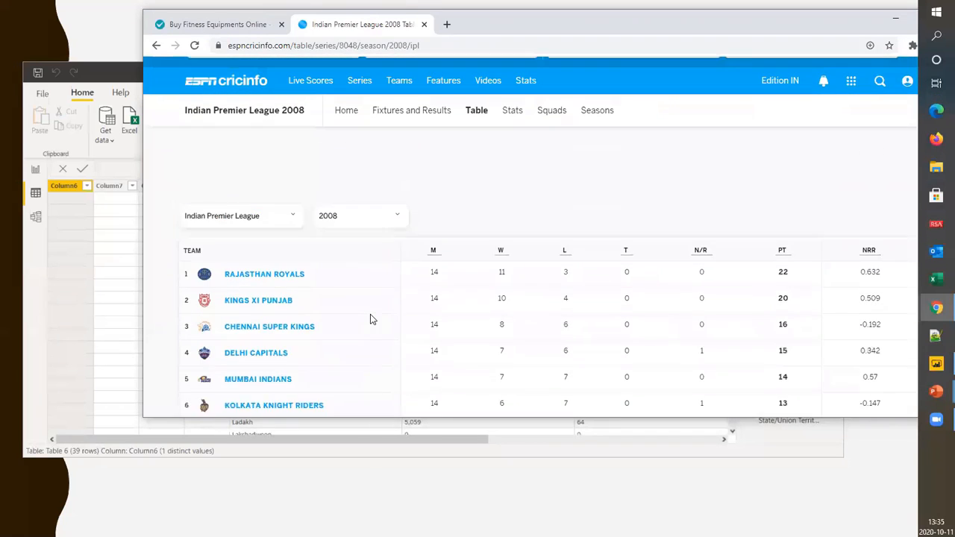
Look through the available seasons and switch the standings to 2020
{"action": "left_click", "coordinate": [389, 272]}
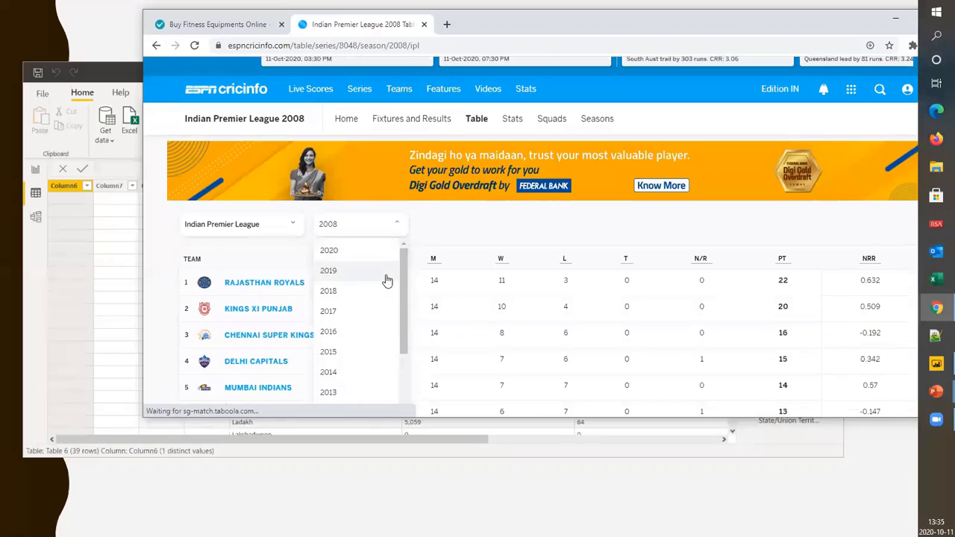
{"action": "scroll", "coordinate": [380, 294], "scroll_direction": "down", "scroll_amount": 2}
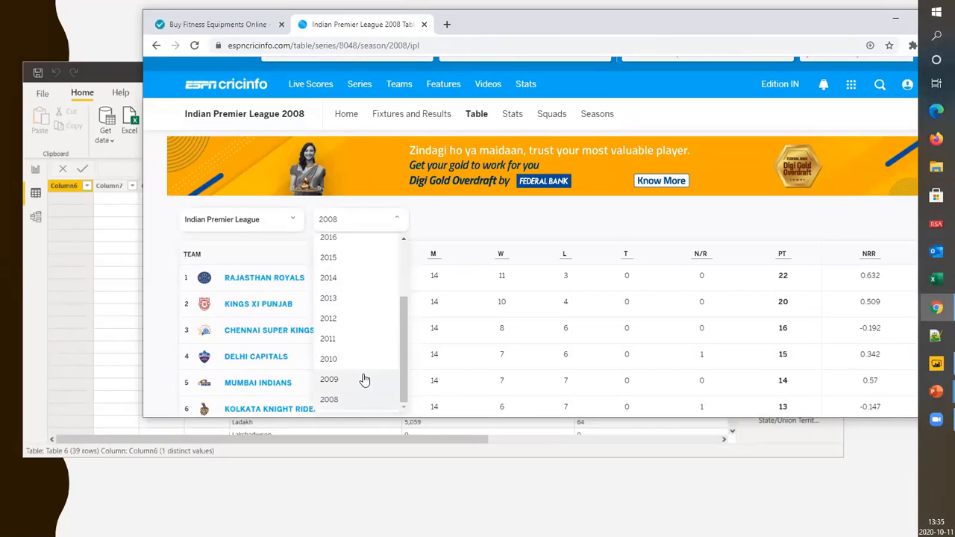
{"action": "scroll", "coordinate": [363, 375], "scroll_direction": "up", "scroll_amount": 3}
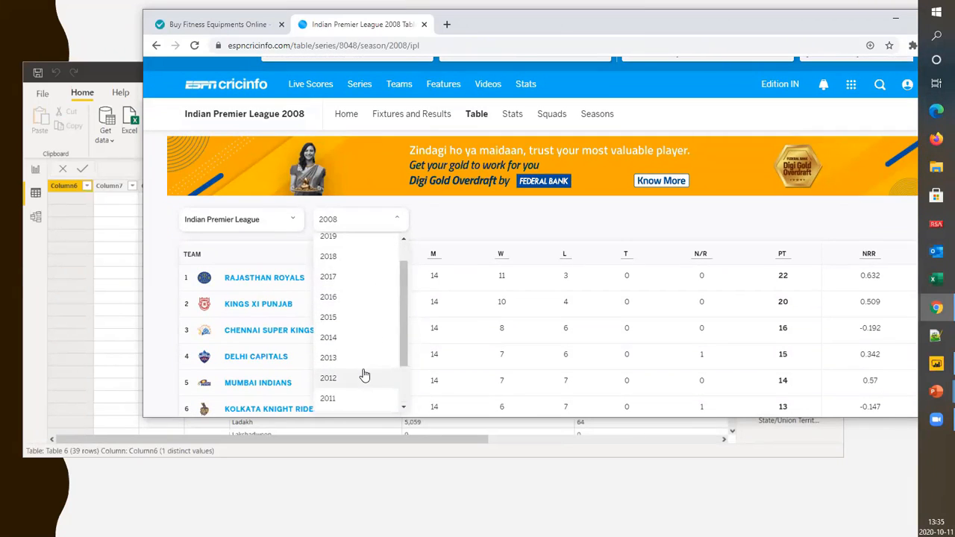
{"action": "left_click", "coordinate": [326, 245]}
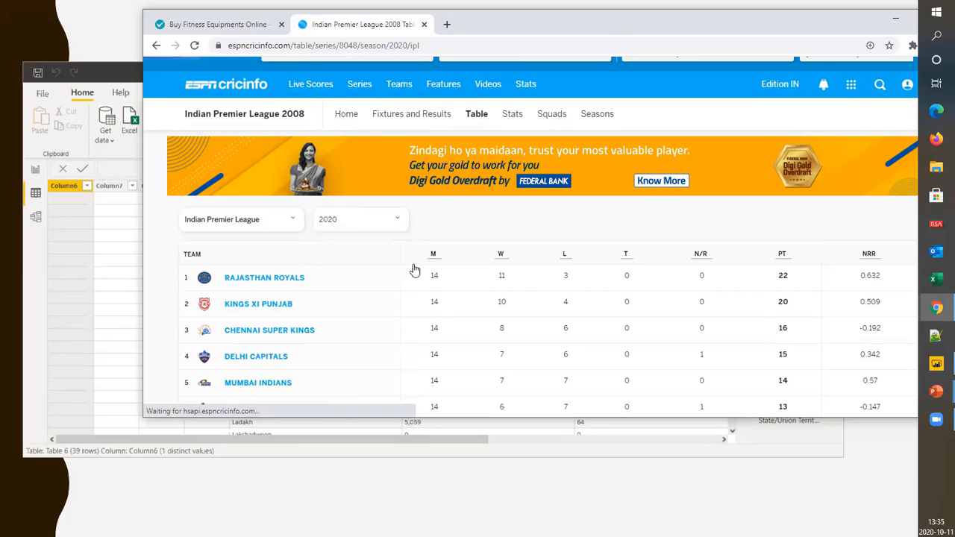
Go back to the ShopClues fitness listing and load more products to examine how the page number in its address changes
{"action": "scroll", "coordinate": [416, 271], "scroll_direction": "down", "scroll_amount": 3}
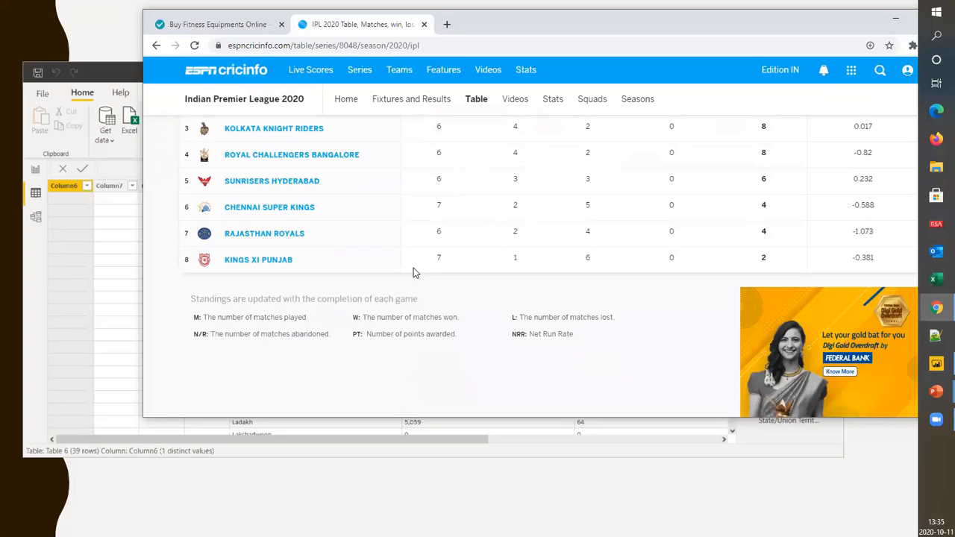
{"action": "scroll", "coordinate": [411, 277], "scroll_direction": "up", "scroll_amount": 3}
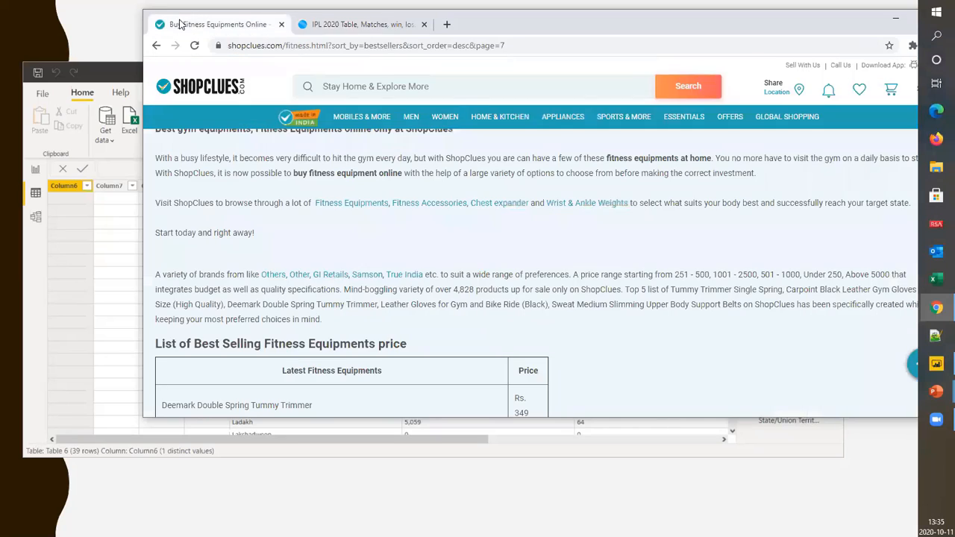
{"action": "left_click", "coordinate": [179, 24]}
{"action": "scroll", "coordinate": [431, 197], "scroll_direction": "up", "scroll_amount": 3}
{"action": "scroll", "coordinate": [440, 224], "scroll_direction": "up", "scroll_amount": 3}
{"action": "scroll", "coordinate": [456, 186], "scroll_direction": "down", "scroll_amount": 4}
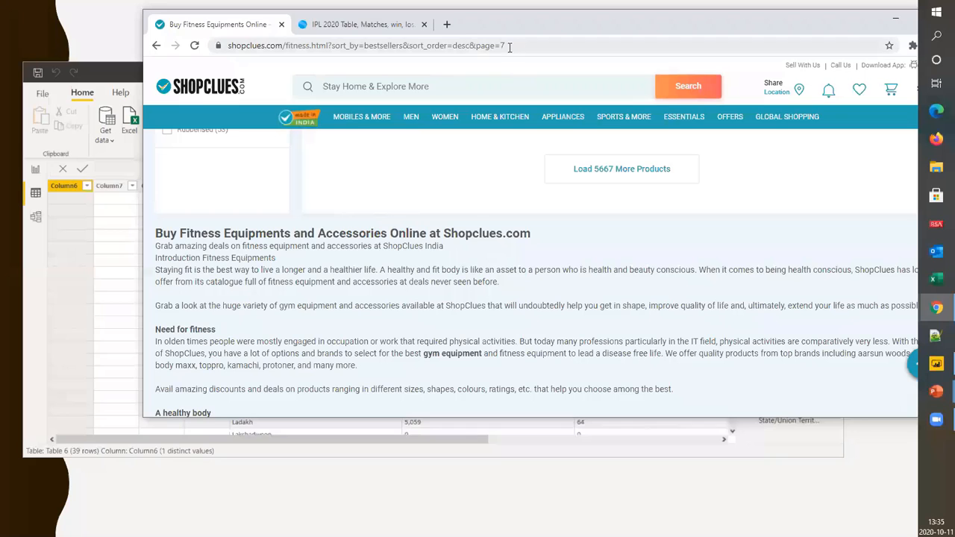
{"action": "scroll", "coordinate": [409, 142], "scroll_direction": "up", "scroll_amount": 3}
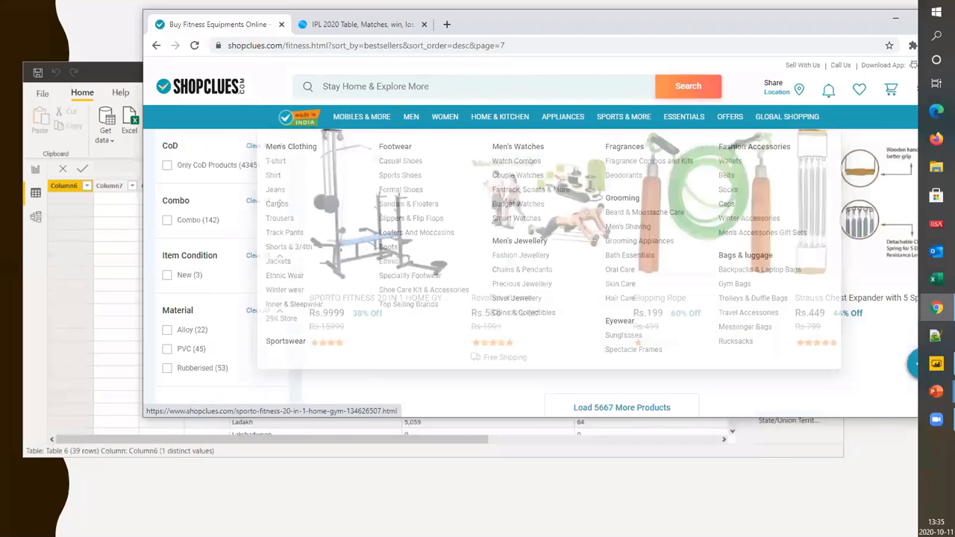
{"action": "scroll", "coordinate": [548, 388], "scroll_direction": "down", "scroll_amount": 3}
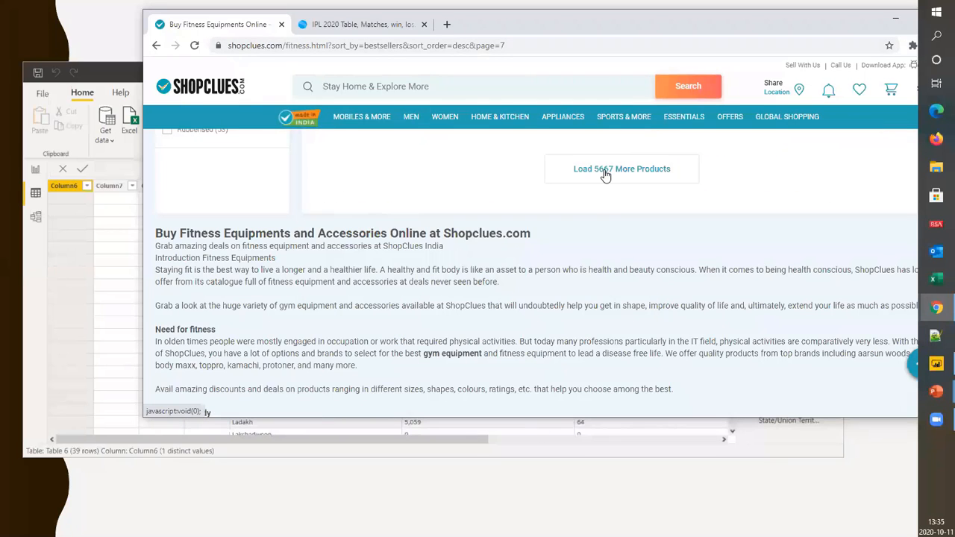
{"action": "left_click", "coordinate": [606, 172]}
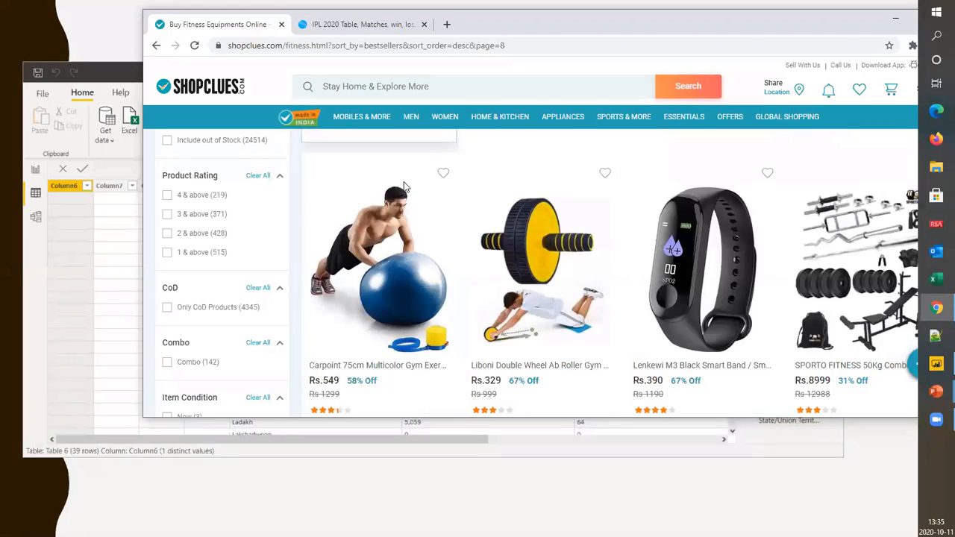
{"action": "scroll", "coordinate": [380, 261], "scroll_direction": "down", "scroll_amount": 3}
{"action": "scroll", "coordinate": [708, 247], "scroll_direction": "up", "scroll_amount": 3}
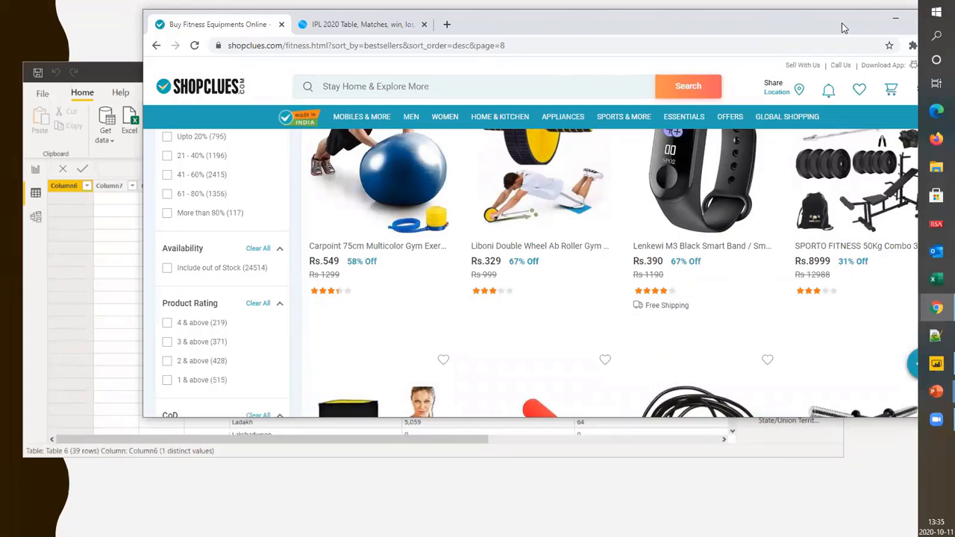
Return to the ESPNcricinfo standings, display the 2008 season and highlight the year in the page address
{"action": "left_click", "coordinate": [365, 28]}
{"action": "scroll", "coordinate": [213, 259], "scroll_direction": "down", "scroll_amount": 3}
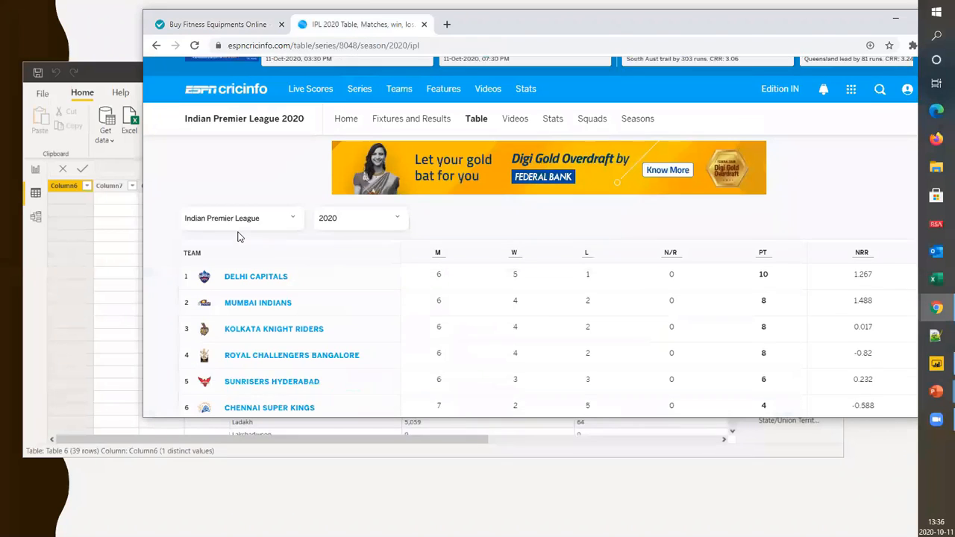
{"action": "scroll", "coordinate": [379, 262], "scroll_direction": "up", "scroll_amount": 2}
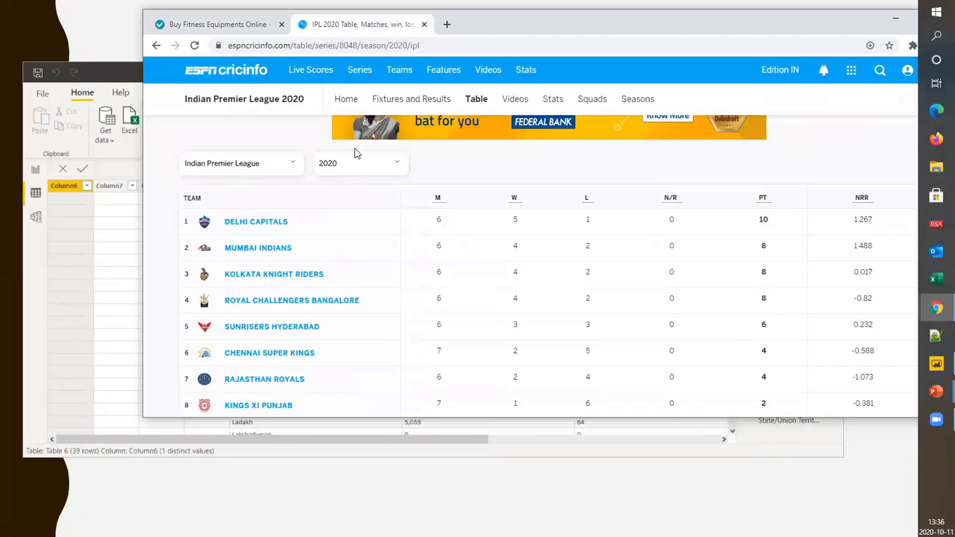
{"action": "left_click", "coordinate": [360, 170]}
{"action": "scroll", "coordinate": [352, 234], "scroll_direction": "down", "scroll_amount": 5}
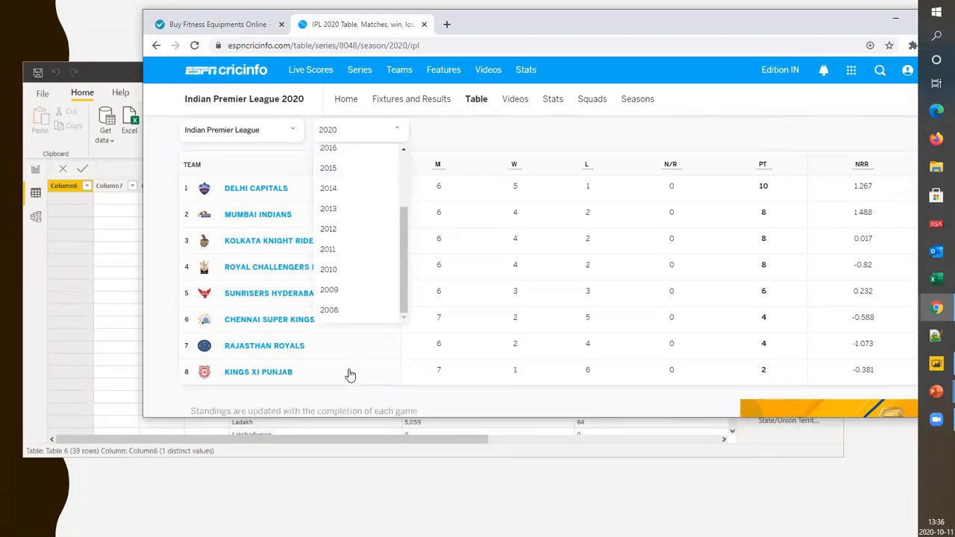
{"action": "left_click", "coordinate": [328, 223]}
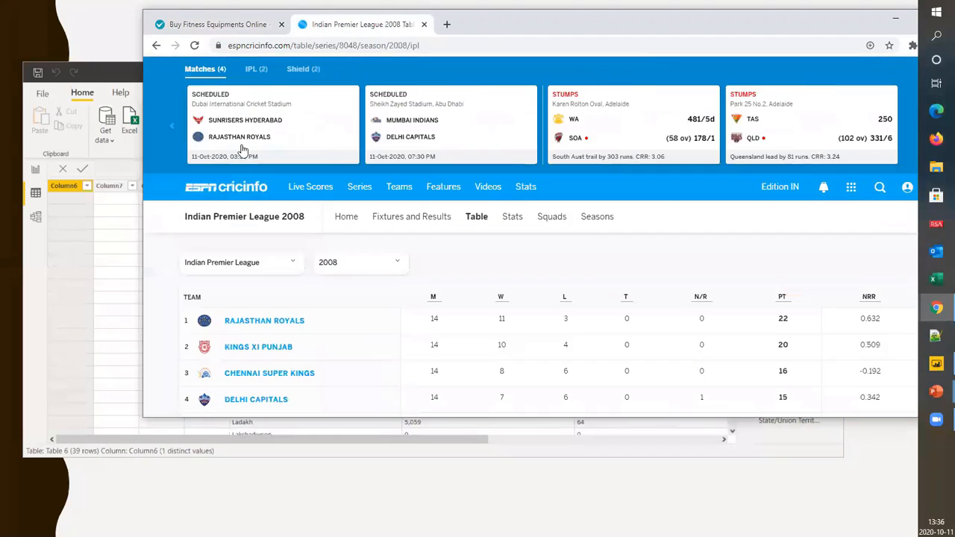
{"action": "left_click_drag", "start_coordinate": [389, 45], "coordinate": [409, 46]}
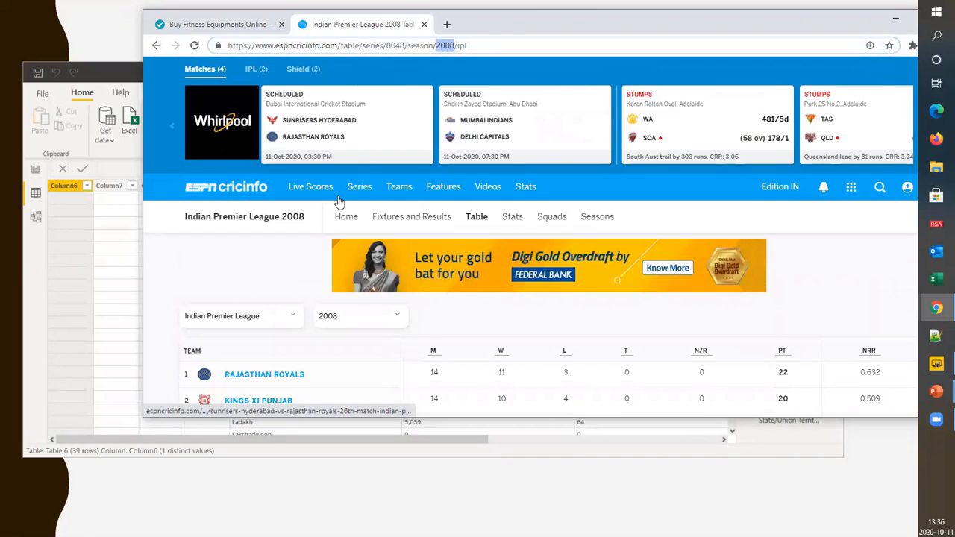
Switch the Indian Premier League standings to the 2009 season and highlight the year in the page address
{"action": "scroll", "coordinate": [337, 202], "scroll_direction": "down", "scroll_amount": 2}
{"action": "left_click", "coordinate": [352, 144]}
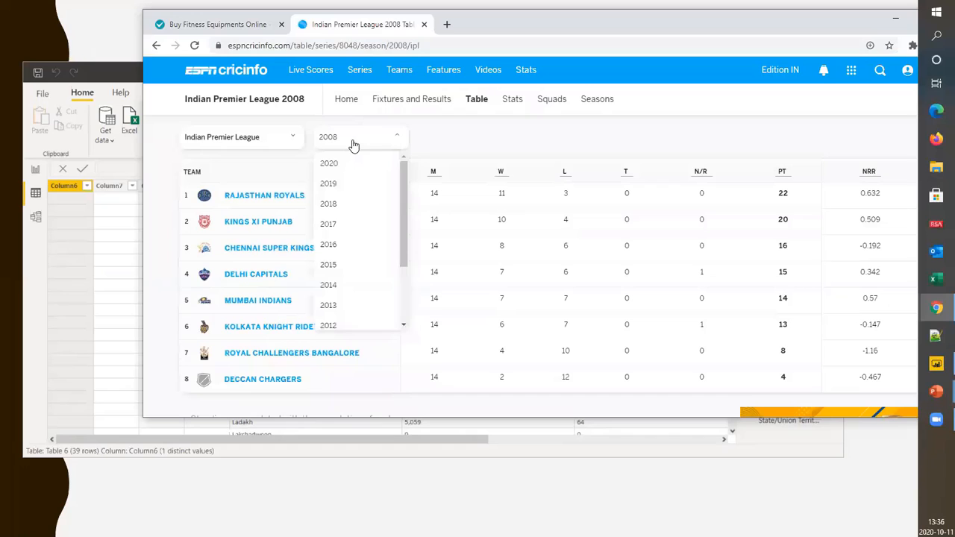
{"action": "scroll", "coordinate": [331, 306], "scroll_direction": "down", "scroll_amount": 2}
{"action": "left_click", "coordinate": [351, 299]}
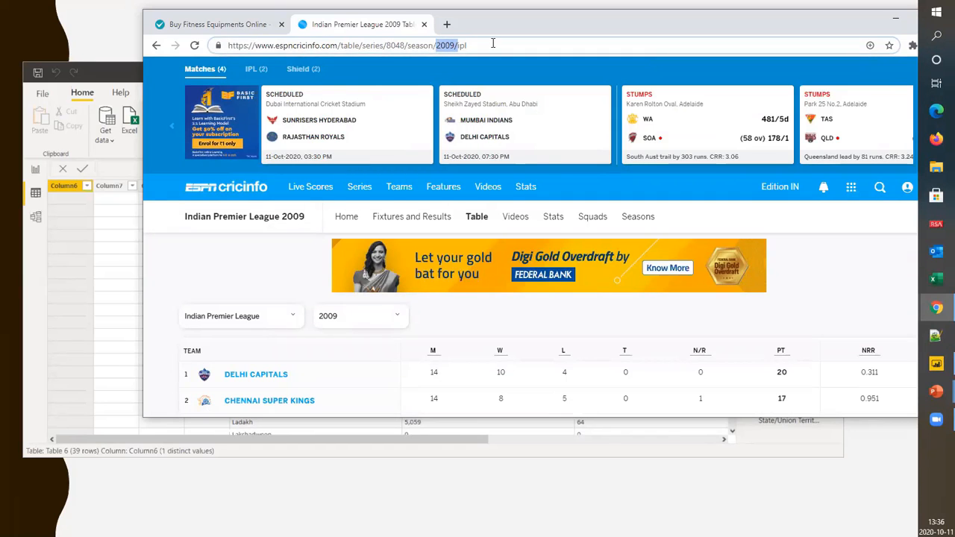
Display the 2010 season's standings and look through the list of available seasons and the page address
{"action": "left_click", "coordinate": [365, 317]}
{"action": "scroll", "coordinate": [355, 356], "scroll_direction": "down", "scroll_amount": 2}
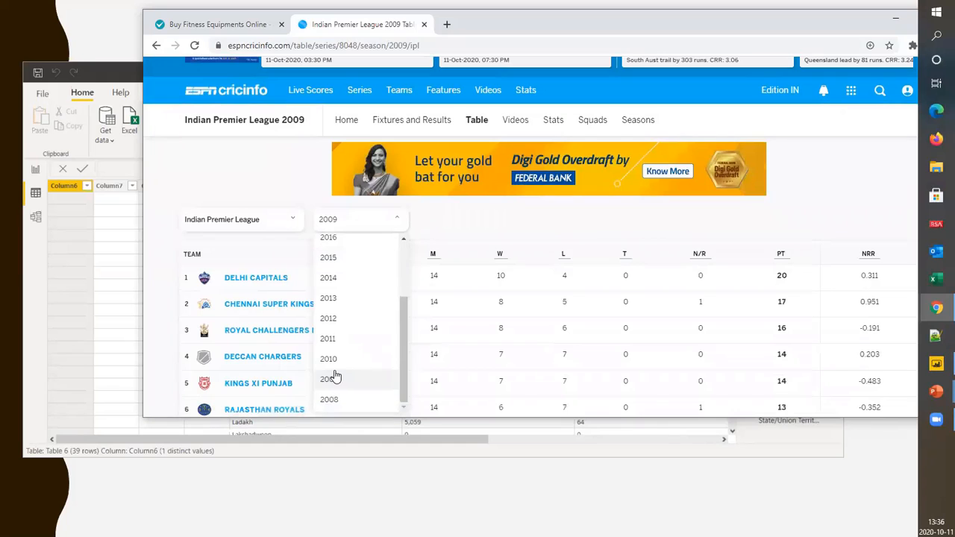
{"action": "left_click", "coordinate": [331, 361]}
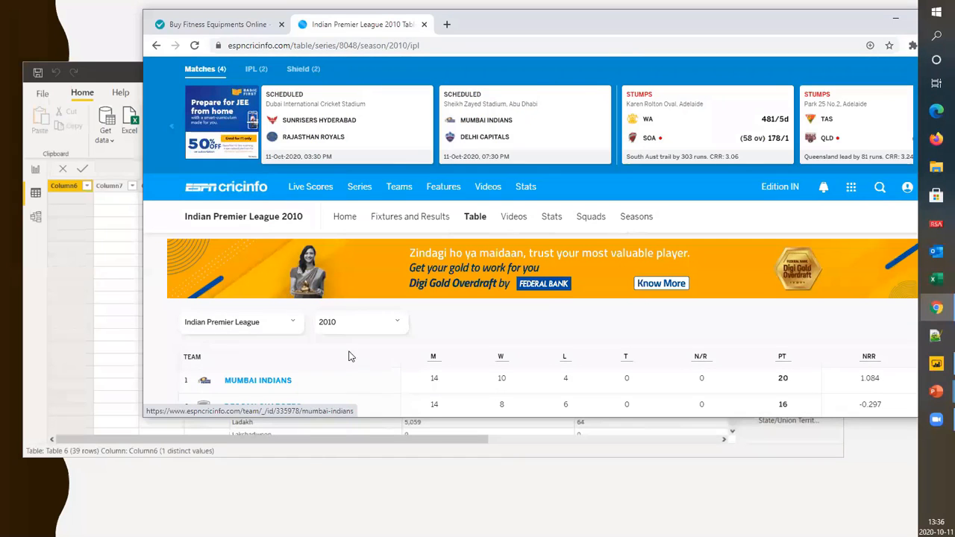
{"action": "left_click", "coordinate": [347, 326]}
{"action": "scroll", "coordinate": [370, 351], "scroll_direction": "down", "scroll_amount": 2}
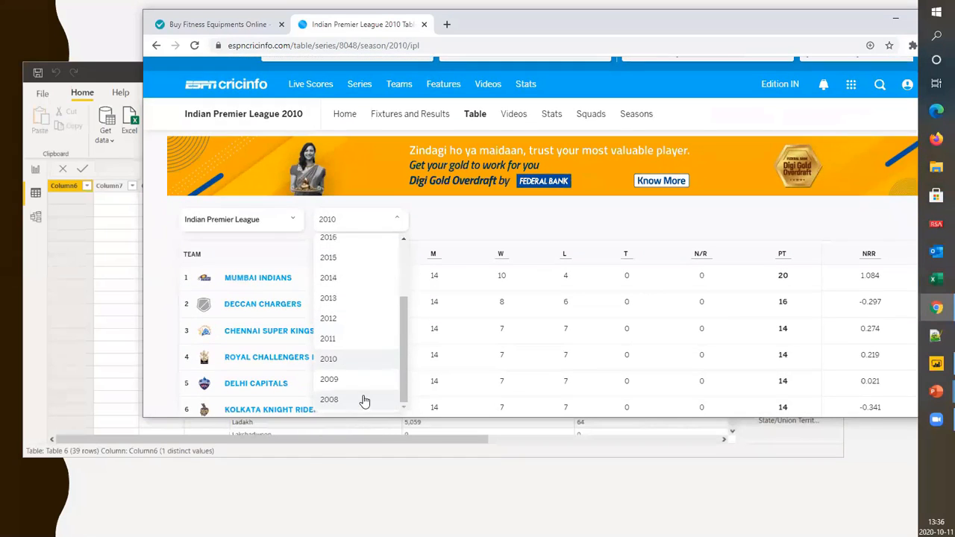
{"action": "scroll", "coordinate": [378, 360], "scroll_direction": "up", "scroll_amount": 2}
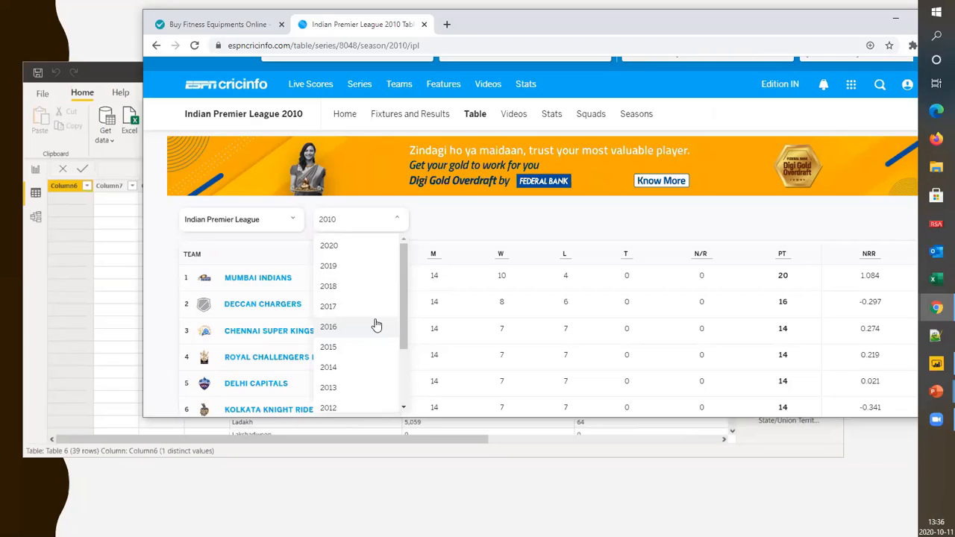
{"action": "left_click", "coordinate": [425, 45]}
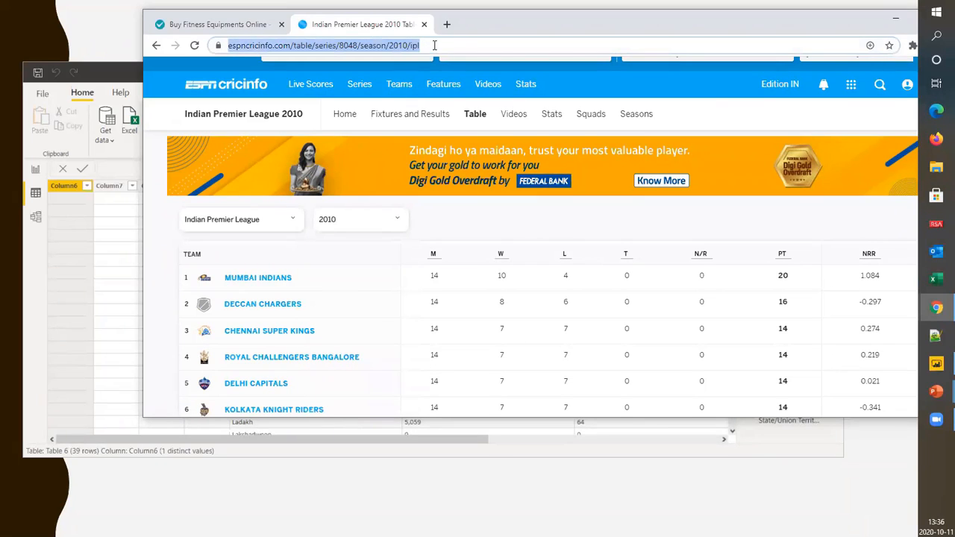
{"action": "scroll", "coordinate": [341, 379], "scroll_direction": "down", "scroll_amount": 3}
{"action": "scroll", "coordinate": [352, 149], "scroll_direction": "up", "scroll_amount": 4}
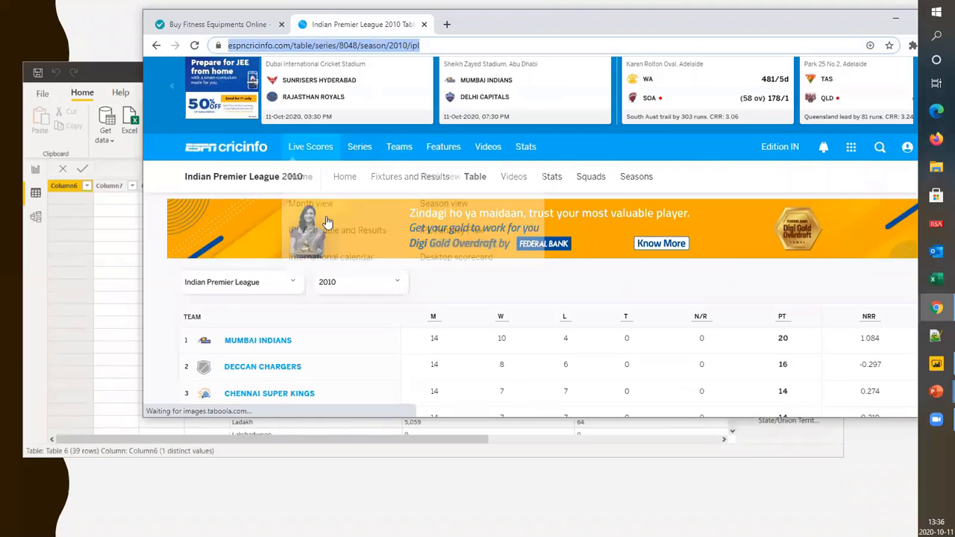
Display the 2008 season's standings and copy the page address
{"action": "left_click", "coordinate": [378, 284]}
{"action": "scroll", "coordinate": [378, 288], "scroll_direction": "down", "scroll_amount": 2}
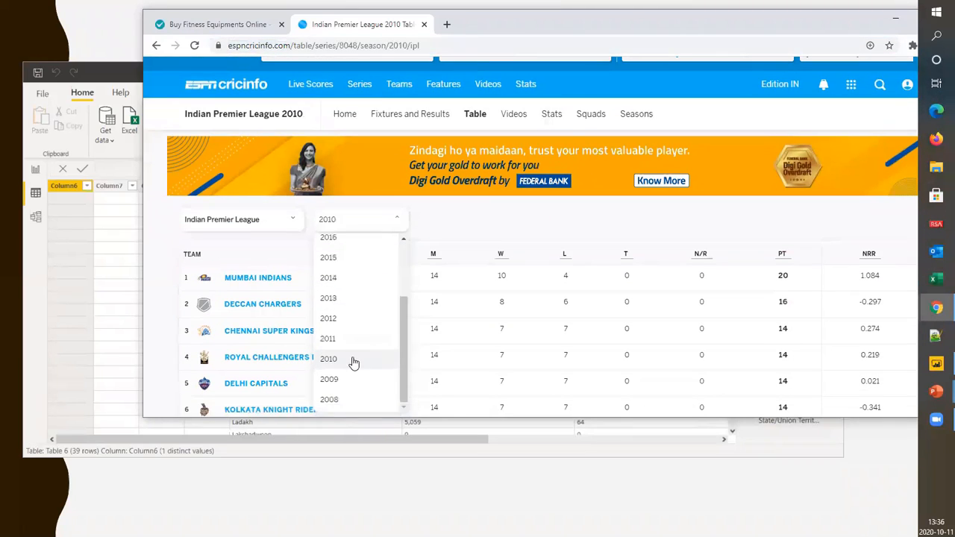
{"action": "left_click", "coordinate": [335, 400]}
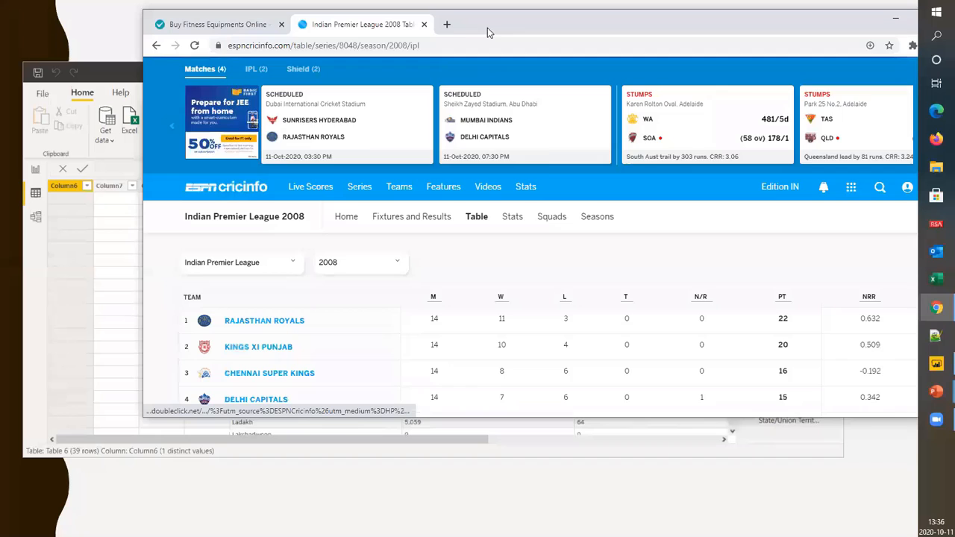
{"action": "left_click", "coordinate": [444, 45]}
{"action": "key", "text": "ctrl+c"}
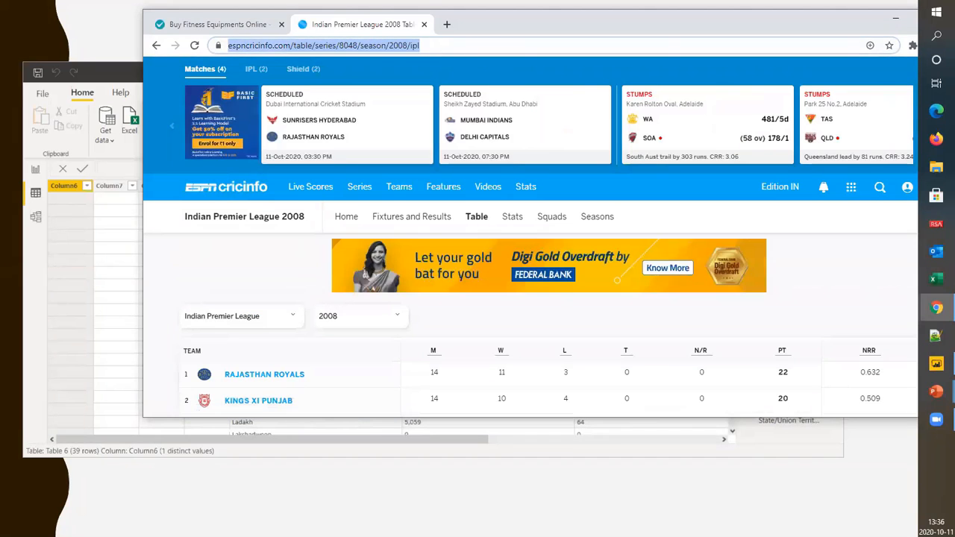
Switch to Power BI Desktop, reposition its window and open the report view
{"action": "left_click", "coordinate": [171, 454]}
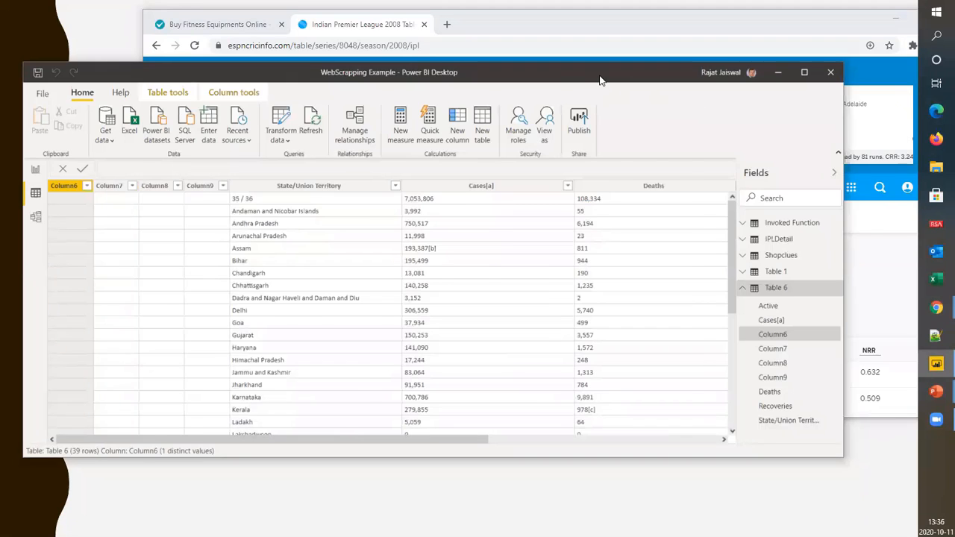
{"action": "left_click_drag", "start_coordinate": [602, 80], "coordinate": [733, 56]}
{"action": "left_click", "coordinate": [170, 147]}
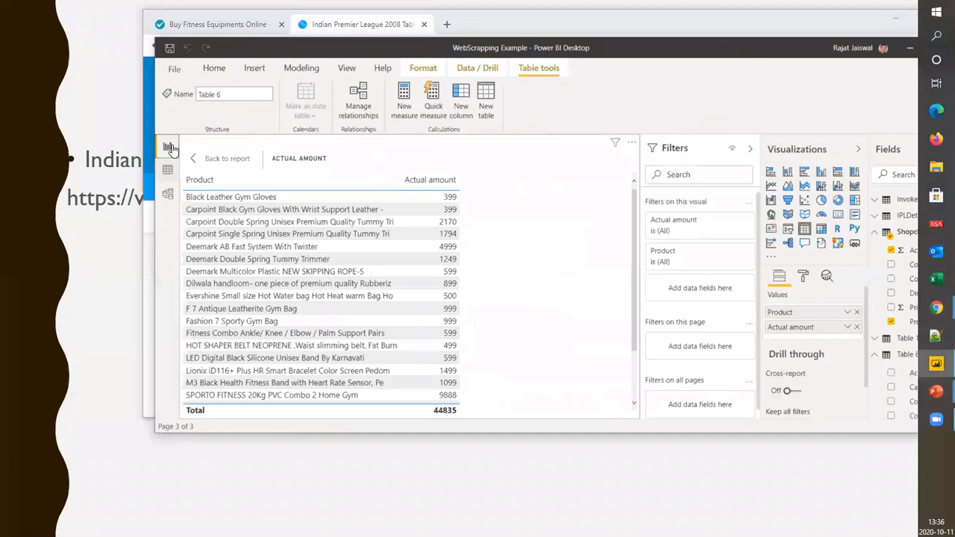
Connect to a new web data source using the copied URL of the 2008 IPL standings
{"action": "left_click", "coordinate": [268, 114]}
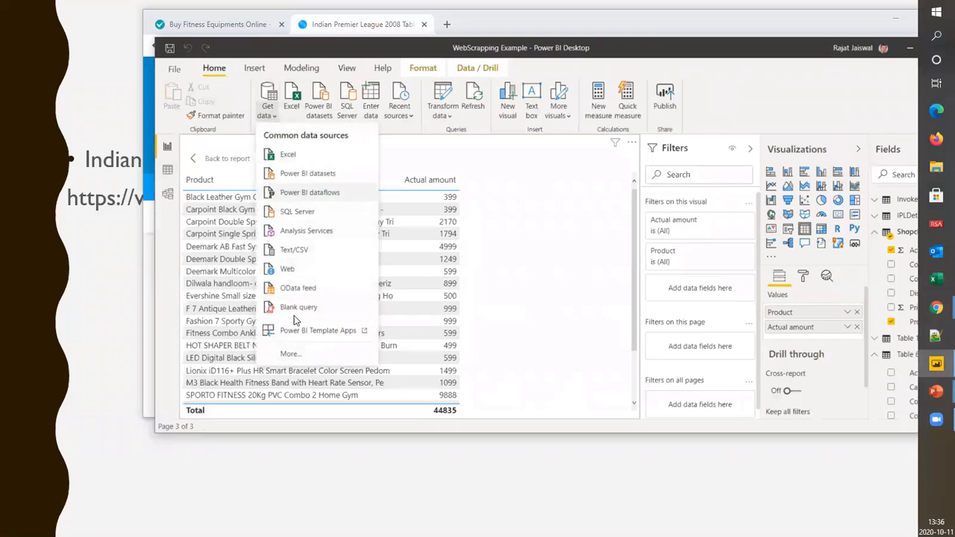
{"action": "left_click", "coordinate": [289, 271]}
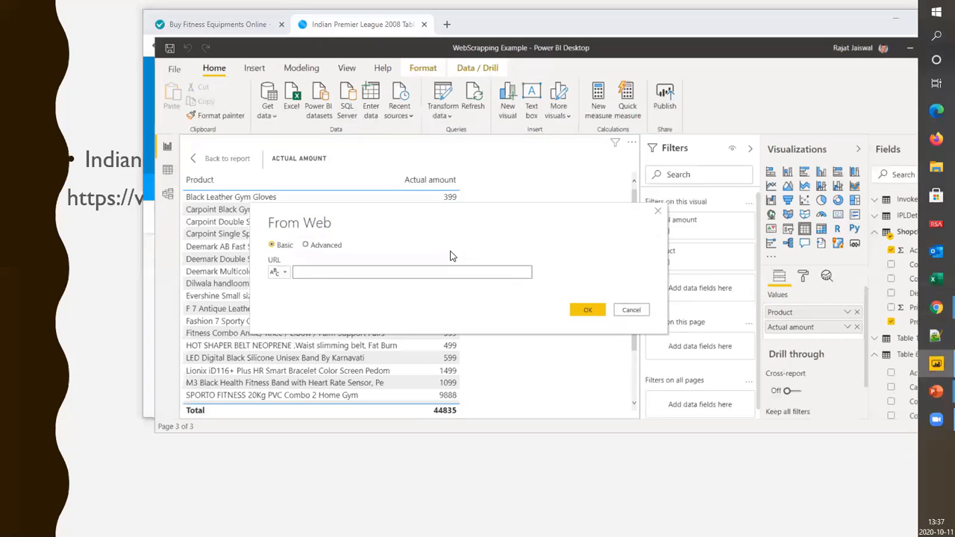
{"action": "key", "text": "ctrl+v"}
{"action": "left_click", "coordinate": [588, 310]}
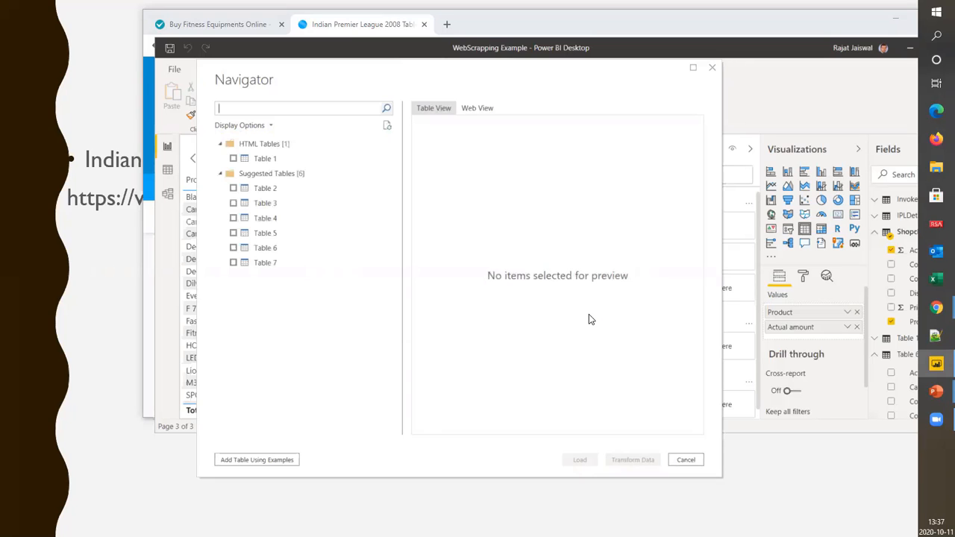
Preview all columns of the HTML table Table 1 and load it into the report, minimizing the browser
{"action": "left_click", "coordinate": [276, 158]}
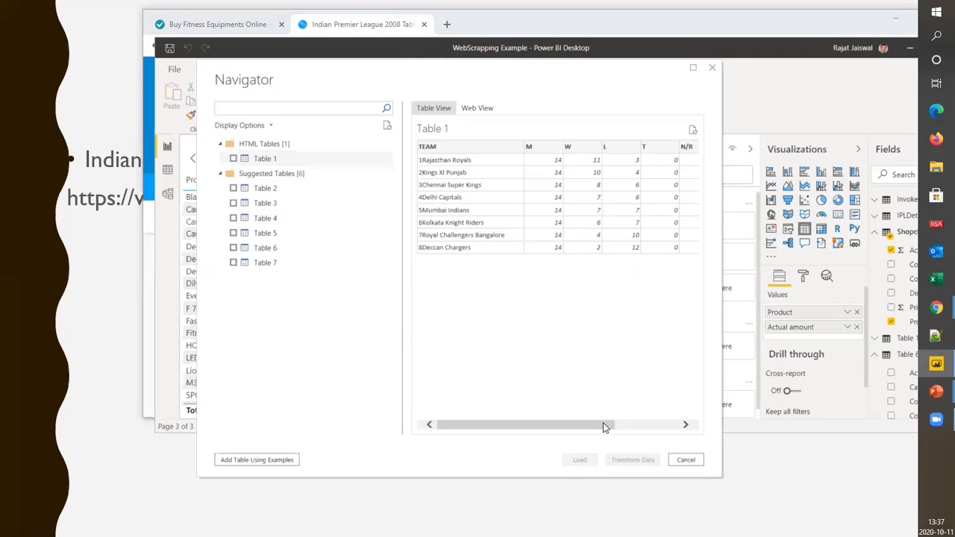
{"action": "left_click_drag", "start_coordinate": [603, 422], "coordinate": [684, 424]}
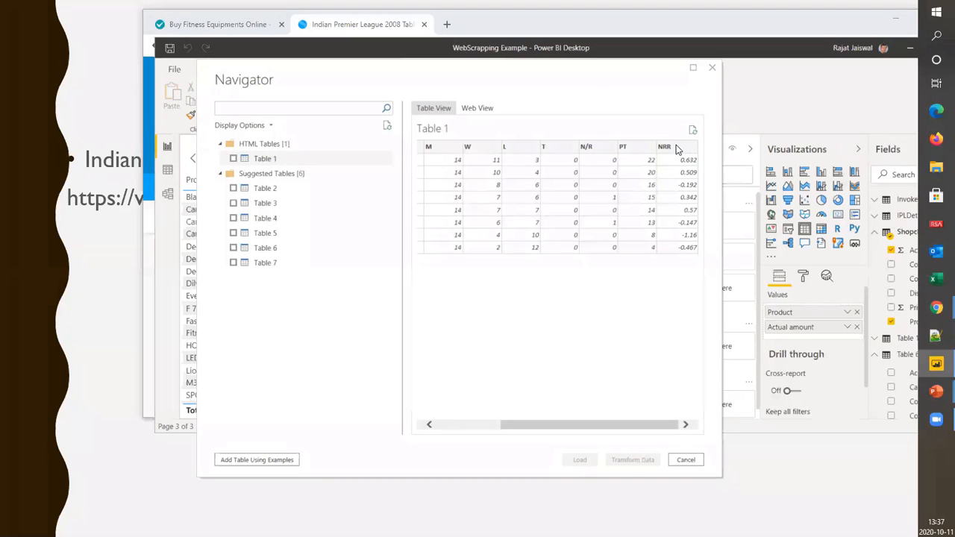
{"action": "left_click_drag", "start_coordinate": [660, 438], "coordinate": [353, 434]}
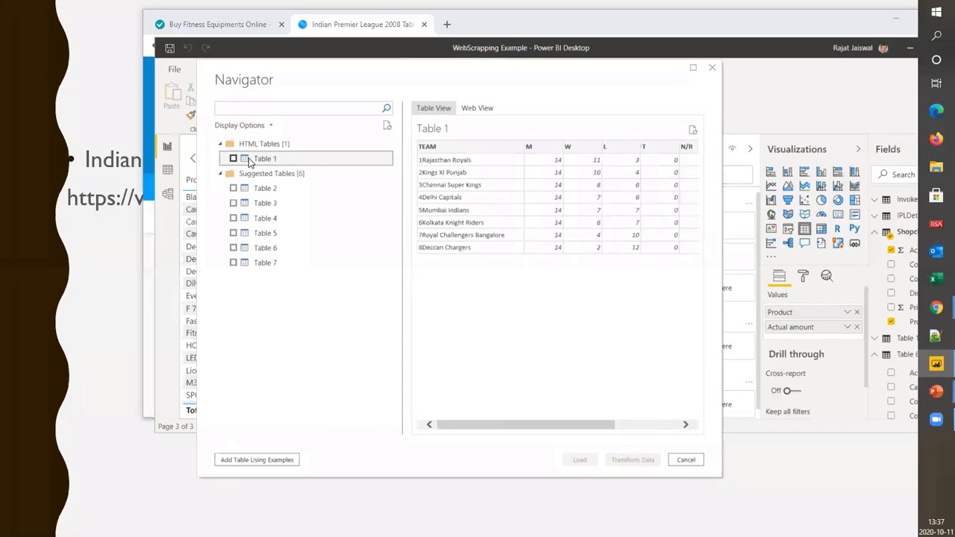
{"action": "left_click", "coordinate": [233, 160]}
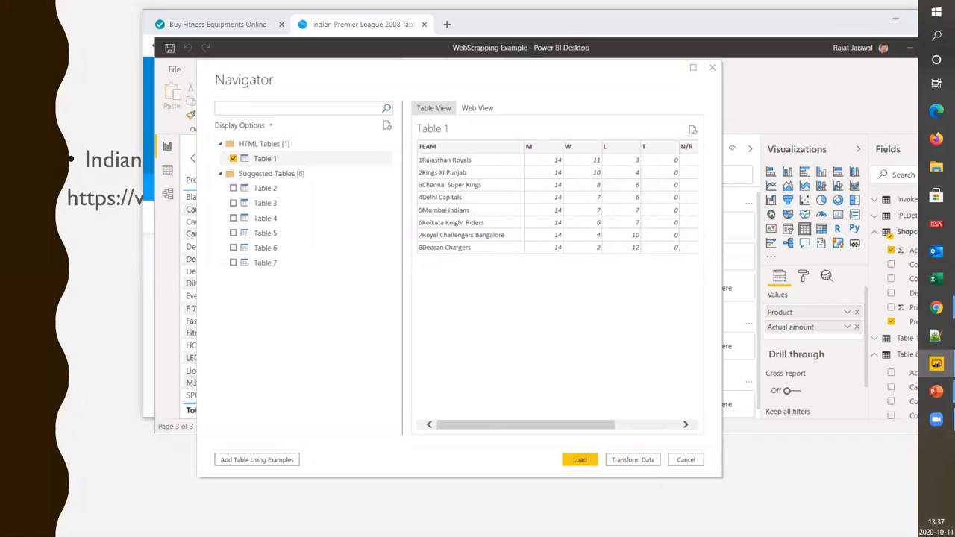
{"action": "left_click", "coordinate": [591, 461]}
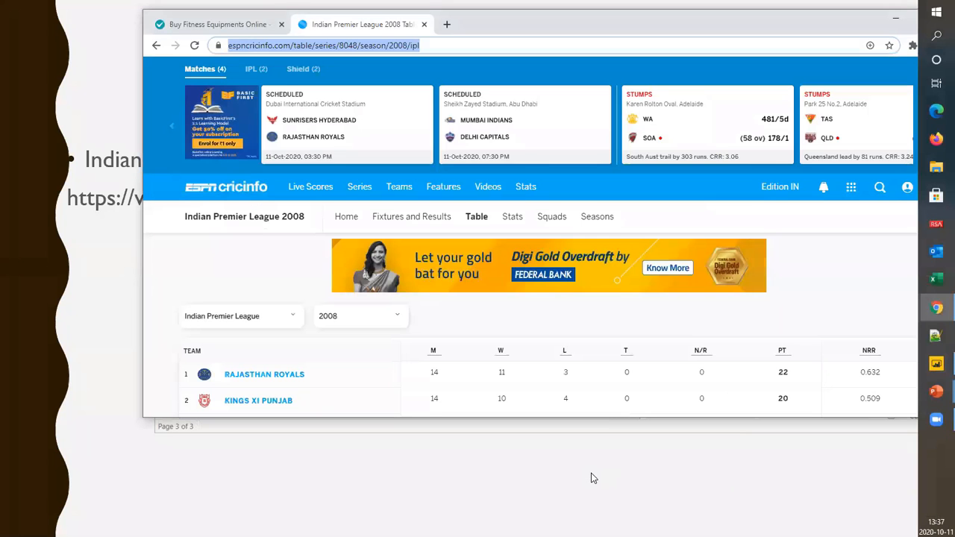
{"action": "left_click", "coordinate": [895, 23]}
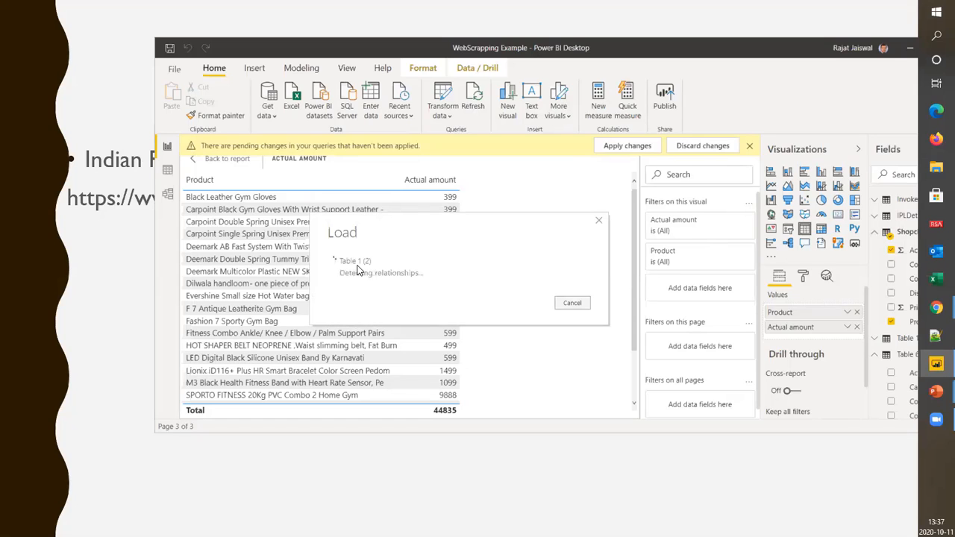
Open the data view and display the rows of the newly loaded Table 1 (2)
{"action": "left_click", "coordinate": [168, 171]}
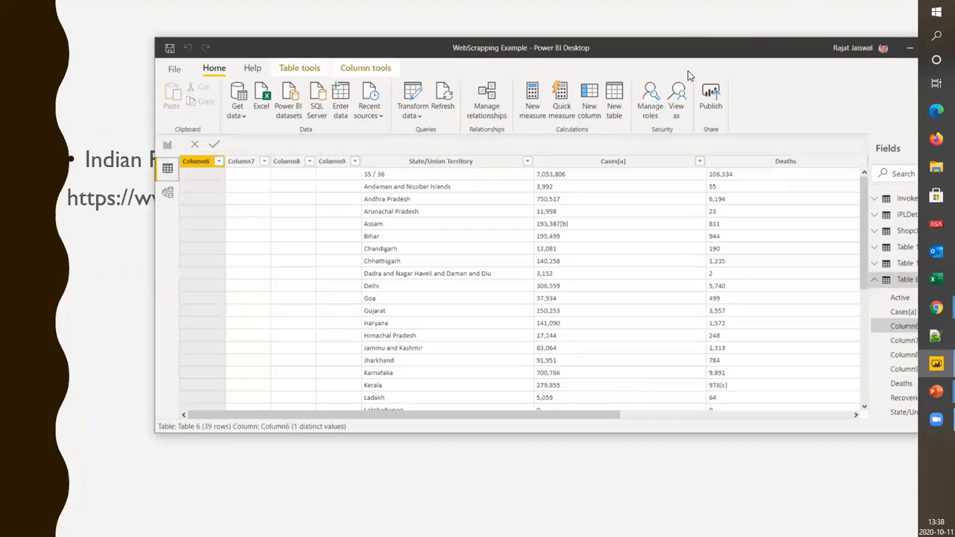
{"action": "double_click", "coordinate": [734, 53]}
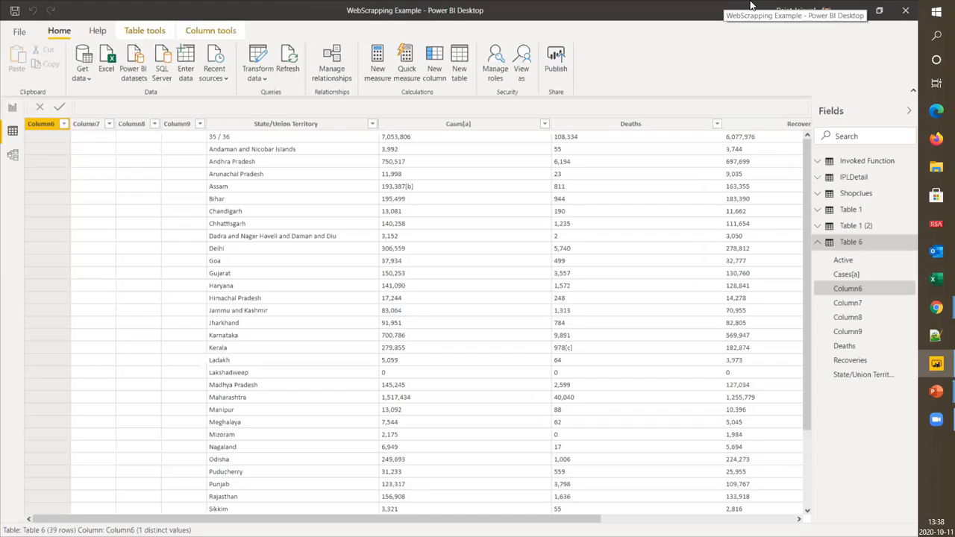
{"action": "left_click", "coordinate": [851, 226]}
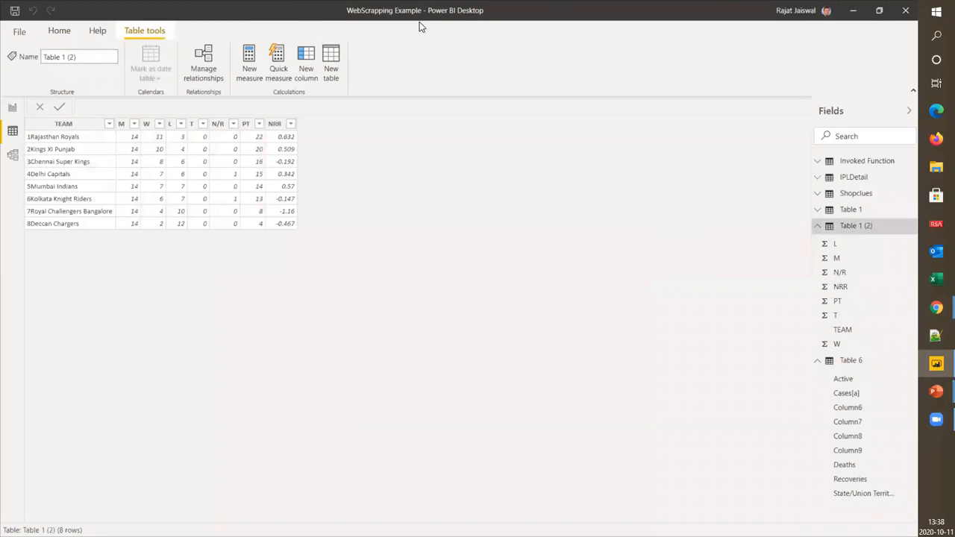
{"action": "double_click", "coordinate": [289, 12]}
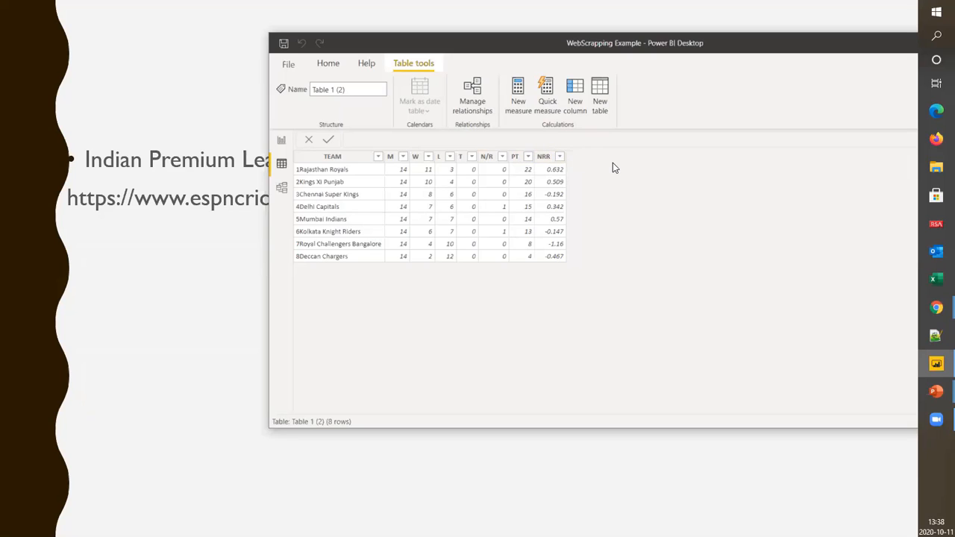
Rename the table Table 1 (2) as IPL2008
{"action": "left_click", "coordinate": [349, 89]}
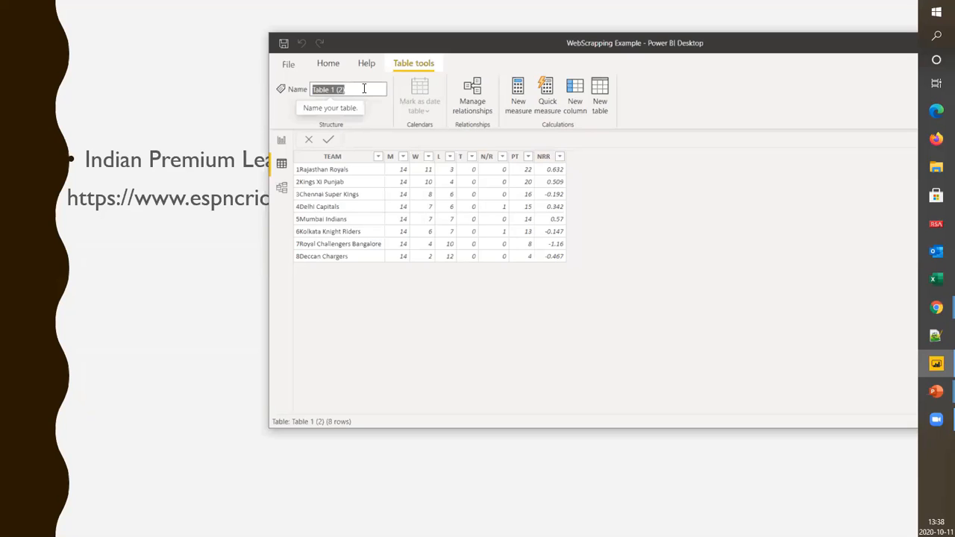
{"action": "type", "text": "IP"}
{"action": "type", "text": "L2008"}
{"action": "key", "text": "Return"}
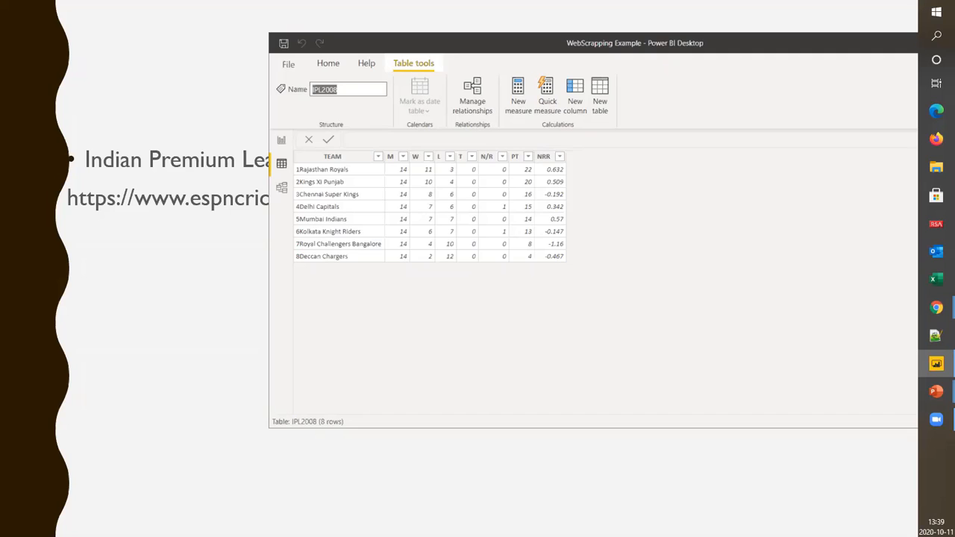
{"action": "left_click", "coordinate": [549, 324]}
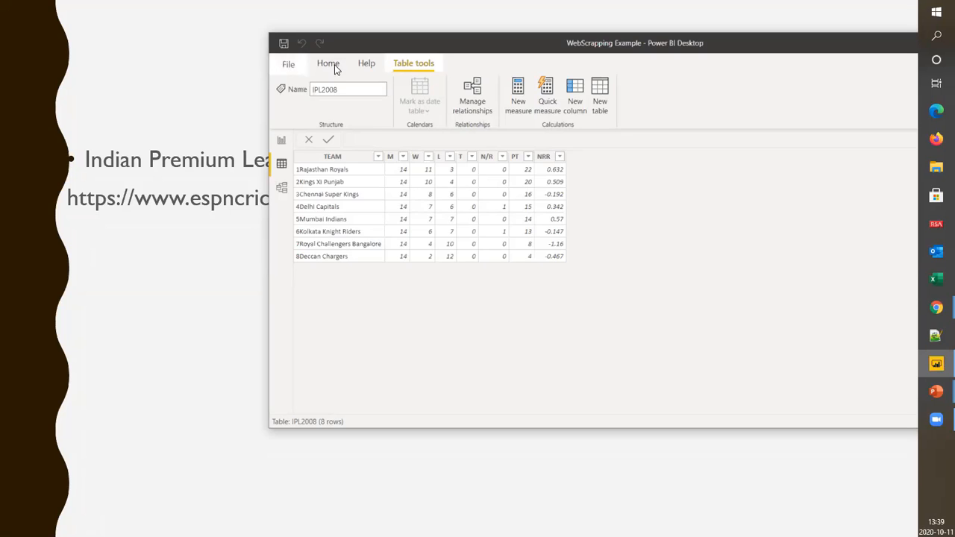
Open the report's queries for transformation in Power Query Editor and display the IPL2008 query
{"action": "key", "text": "alt+Tab"}
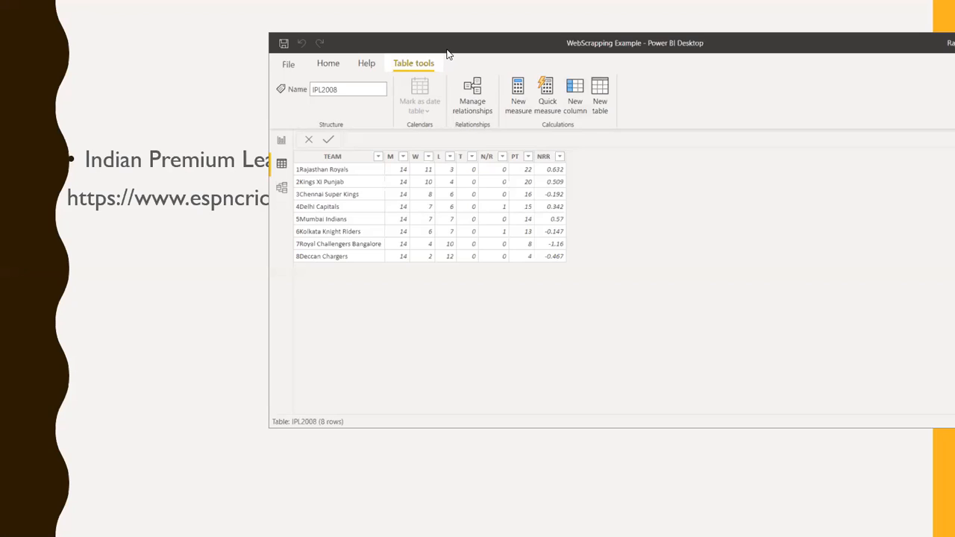
{"action": "left_click_drag", "start_coordinate": [448, 53], "coordinate": [336, 65]}
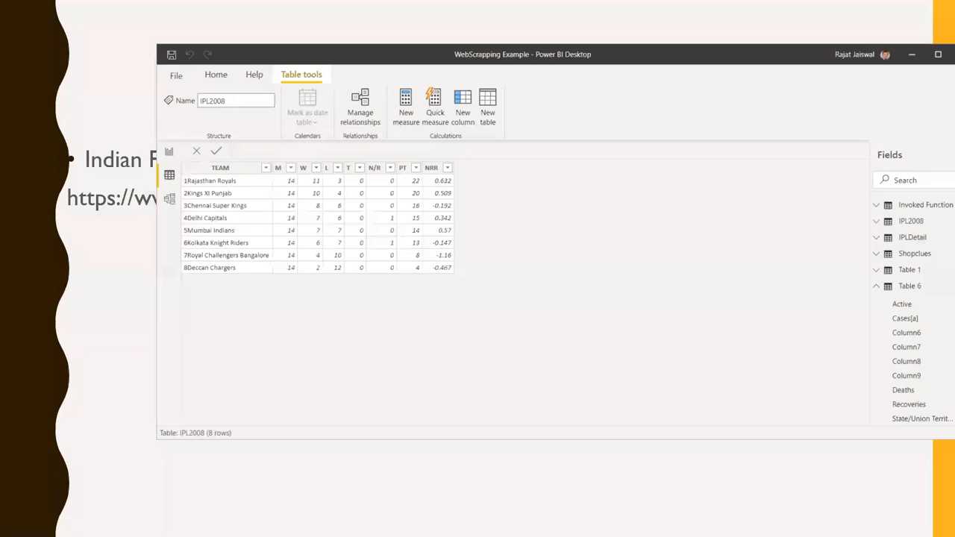
{"action": "left_click", "coordinate": [216, 74]}
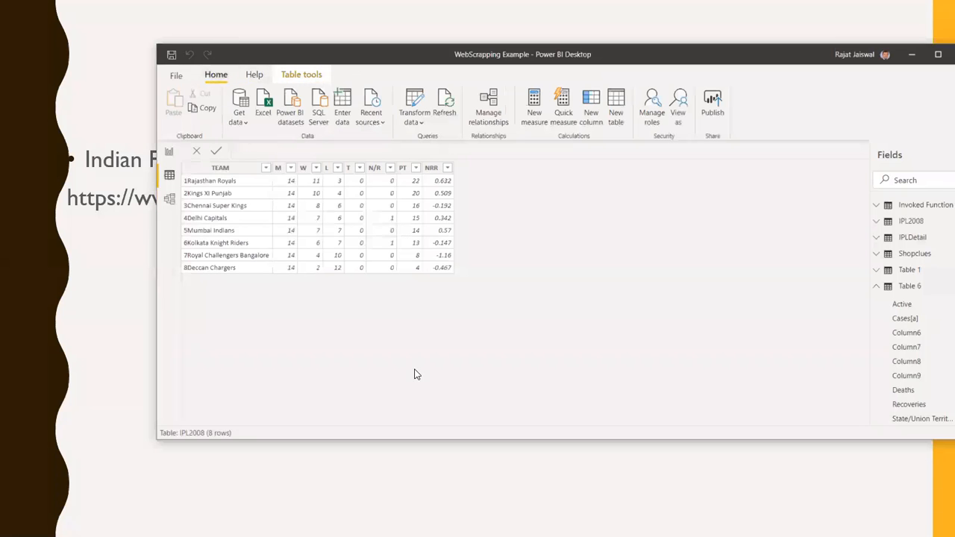
{"action": "left_click", "coordinate": [414, 123]}
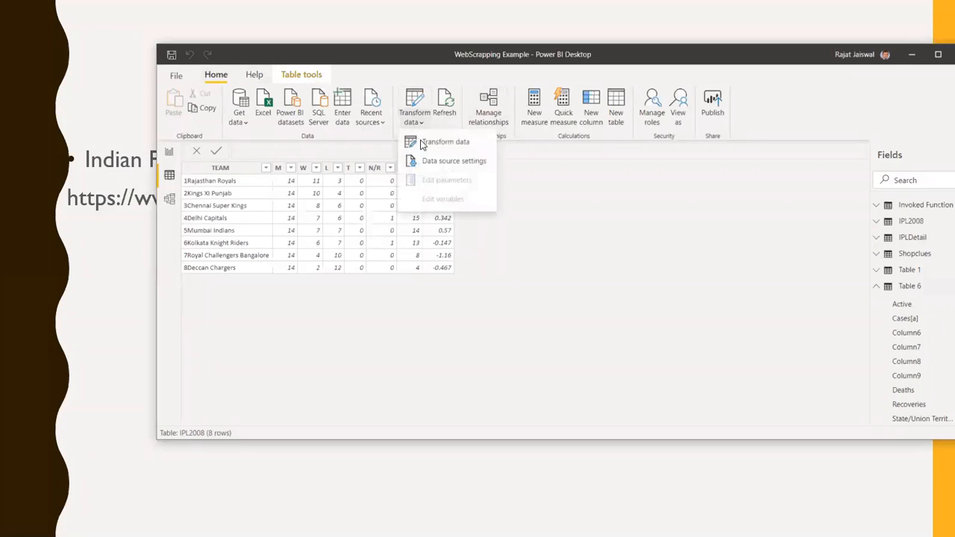
{"action": "left_click", "coordinate": [423, 144]}
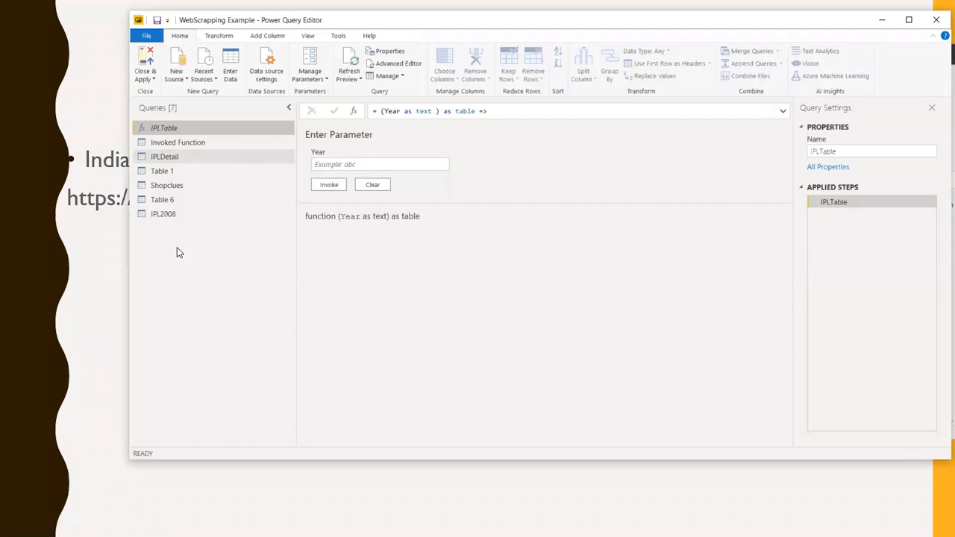
{"action": "left_click", "coordinate": [159, 217]}
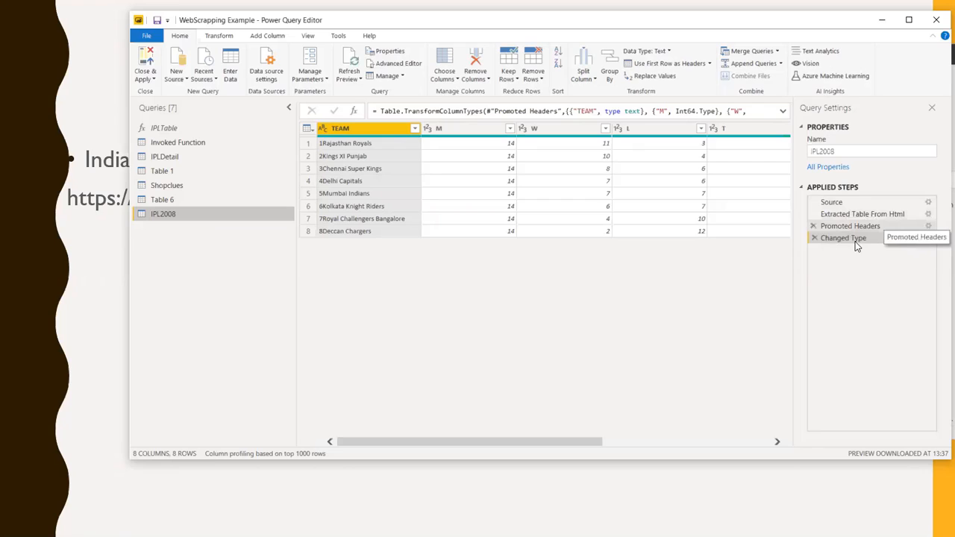
Rename the columns M, W and L of the IPL2008 query as Match, Won and Lost
{"action": "double_click", "coordinate": [466, 129]}
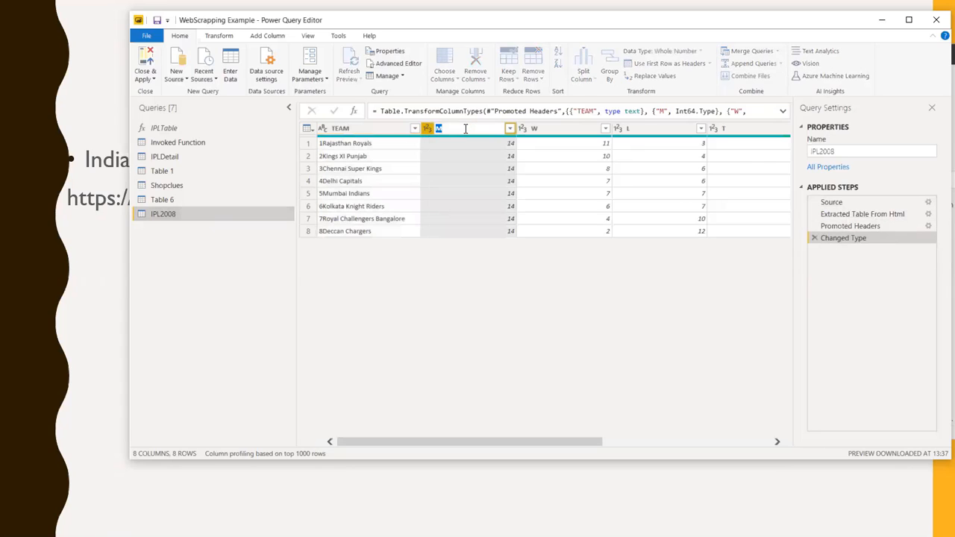
{"action": "type", "text": "Match"}
{"action": "key", "text": "Return"}
{"action": "double_click", "coordinate": [561, 127]}
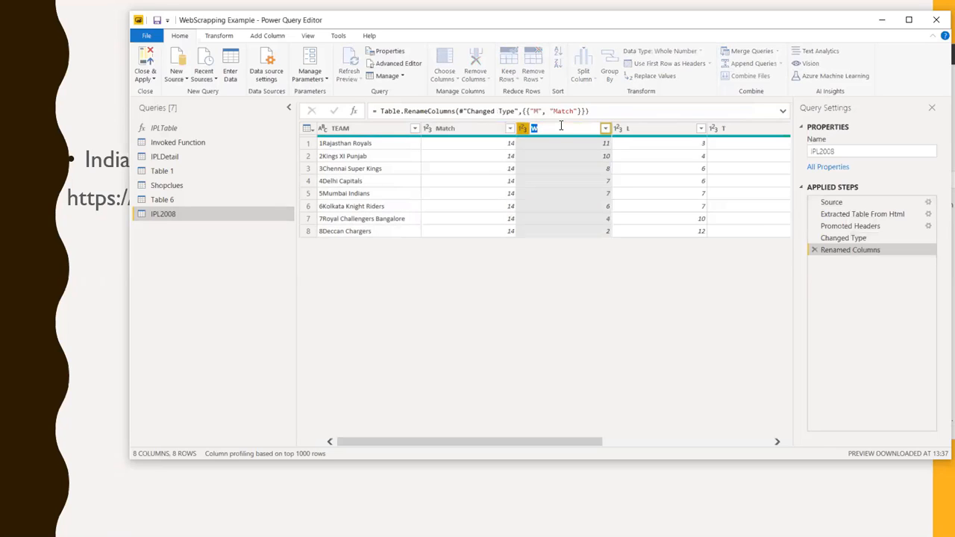
{"action": "type", "text": "Won"}
{"action": "key", "text": "Return"}
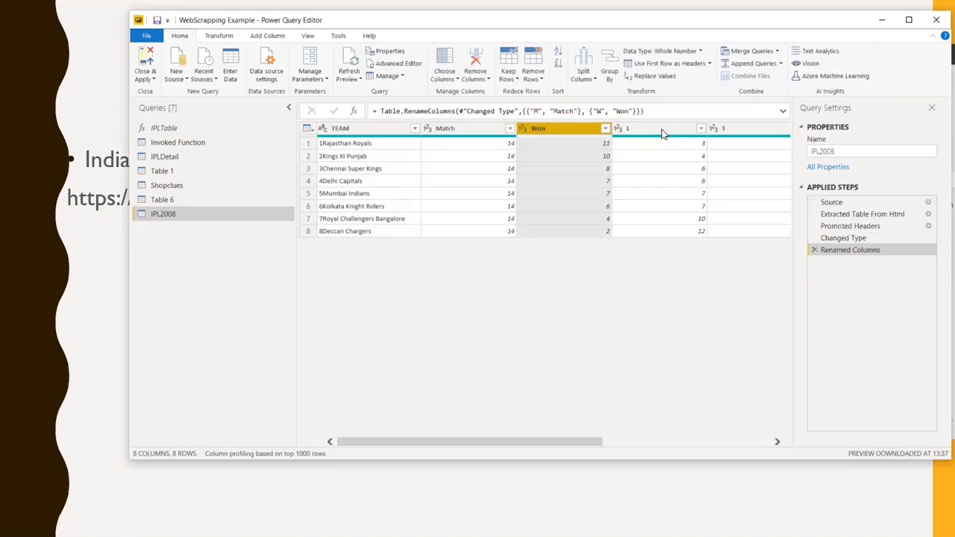
{"action": "double_click", "coordinate": [663, 129]}
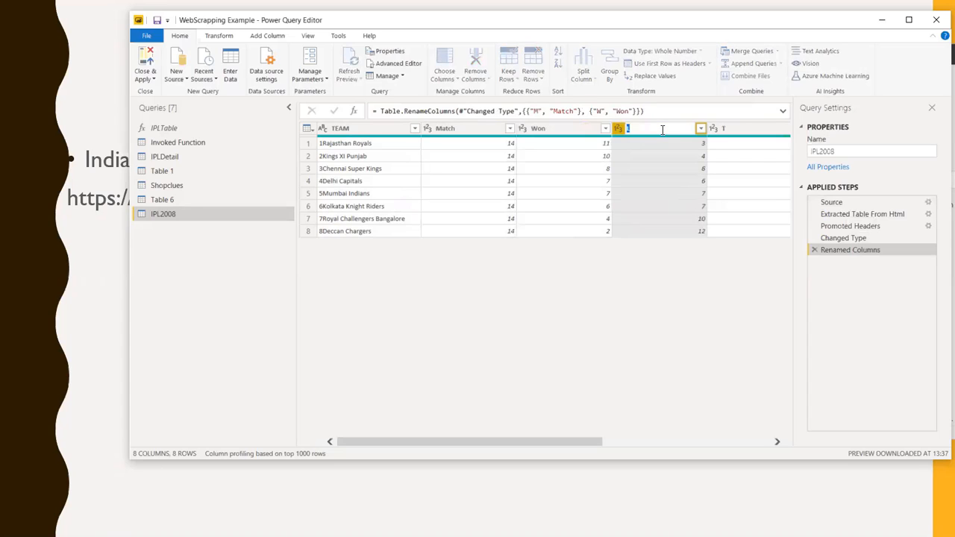
{"action": "type", "text": "Lost"}
{"action": "key", "text": "Return"}
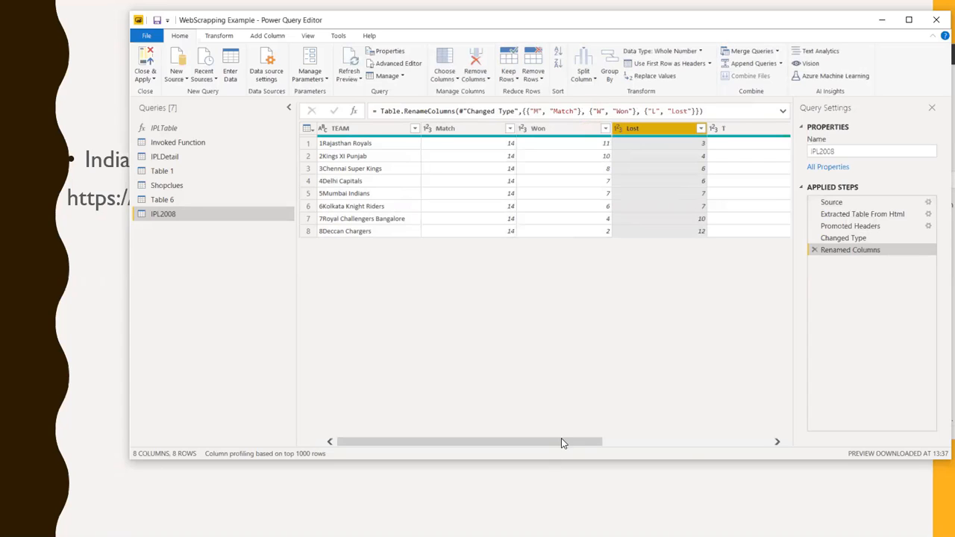
Look up the meaning of the N/R and PT abbreviations below the 2008 standings on ESPNcricinfo, and return to Power Query Editor
{"action": "left_click", "coordinate": [743, 445]}
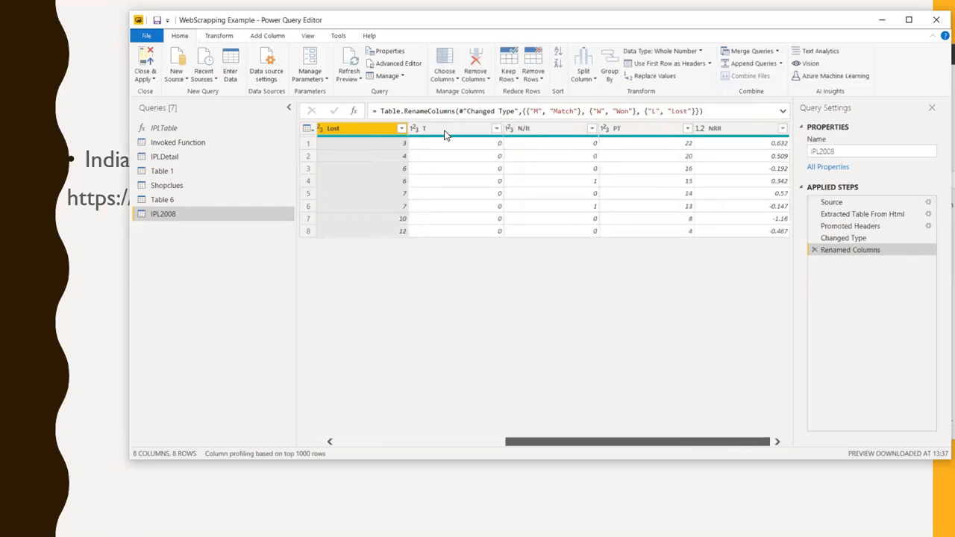
{"action": "left_click", "coordinate": [564, 128]}
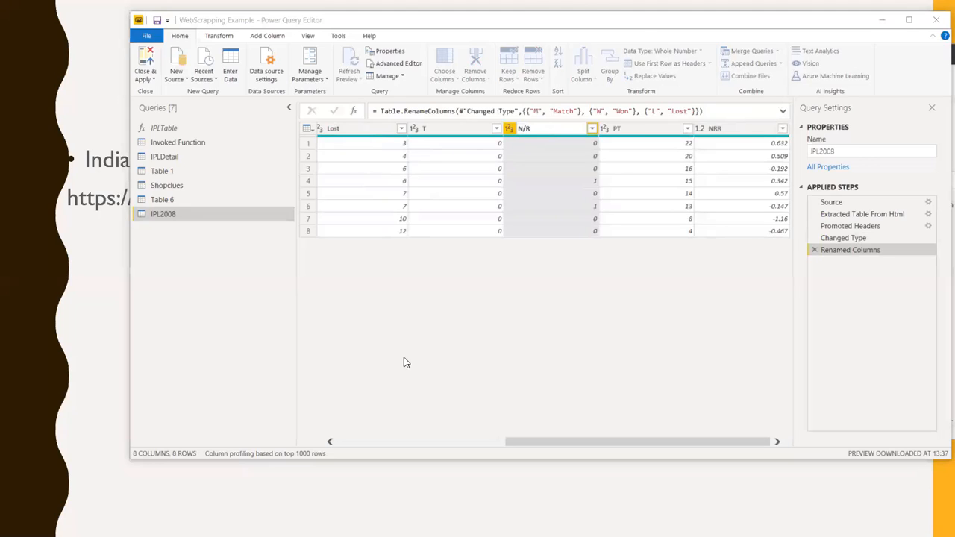
{"action": "key", "text": "alt+Tab"}
{"action": "scroll", "coordinate": [440, 335], "scroll_direction": "down", "scroll_amount": 5}
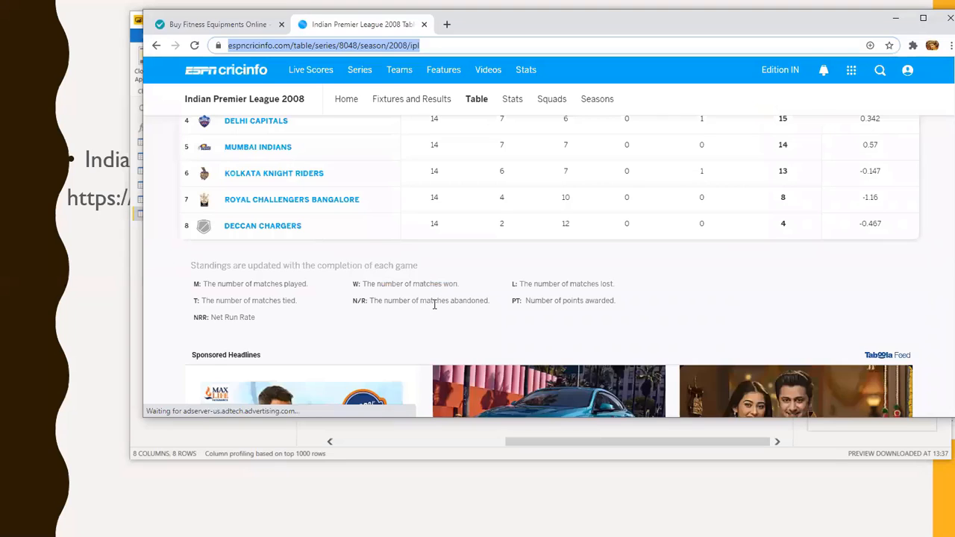
{"action": "left_click_drag", "start_coordinate": [382, 301], "coordinate": [434, 301]}
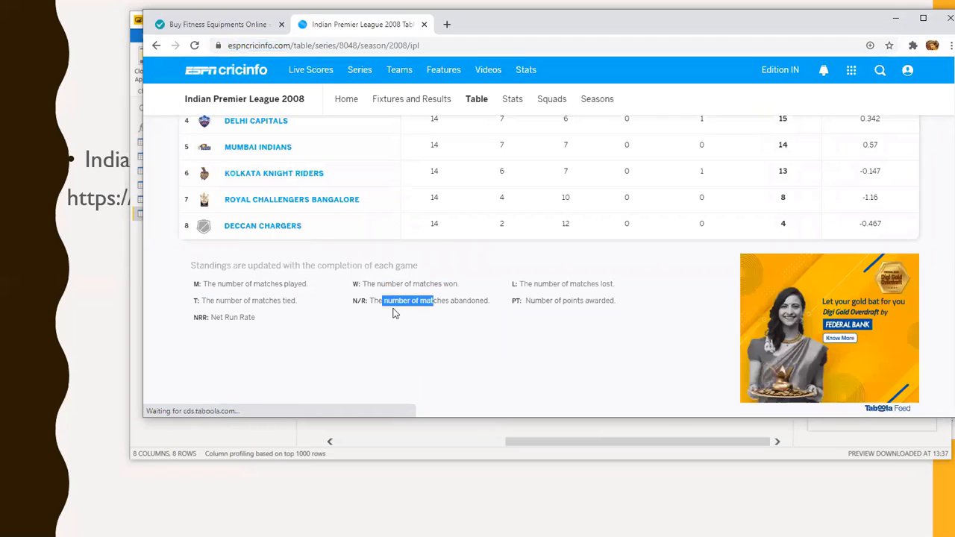
{"action": "left_click", "coordinate": [514, 304]}
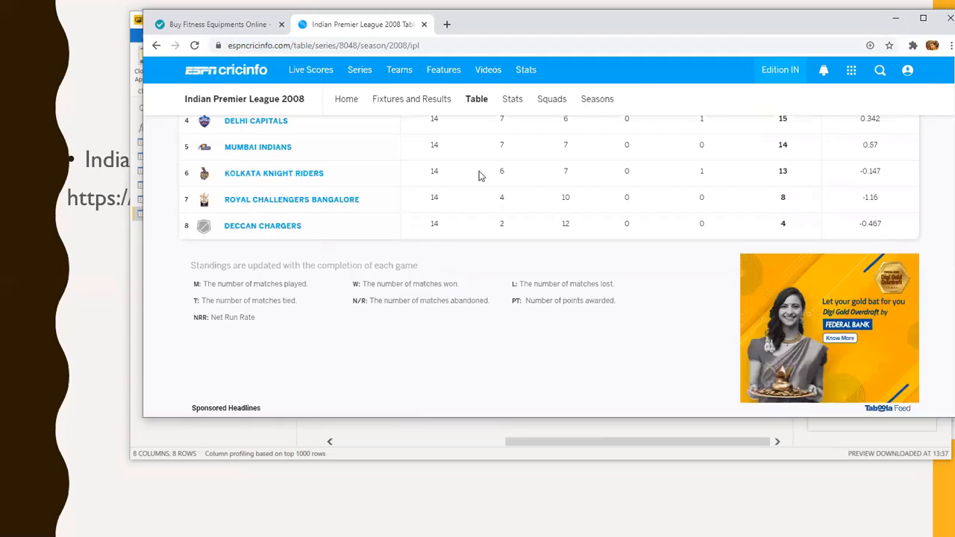
{"action": "key", "text": "alt+Tab"}
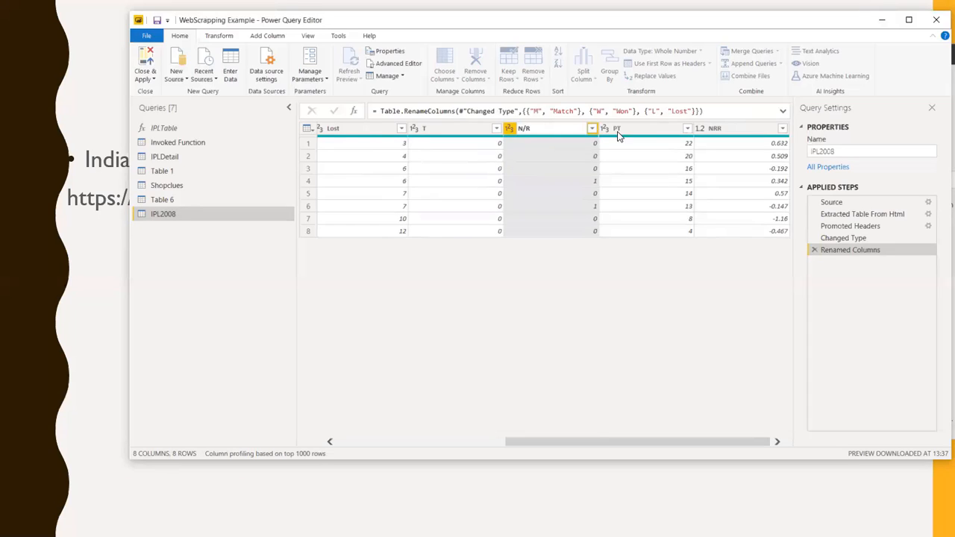
Rename the PT column as Point and the NRR column as Net Run rate
{"action": "double_click", "coordinate": [682, 138]}
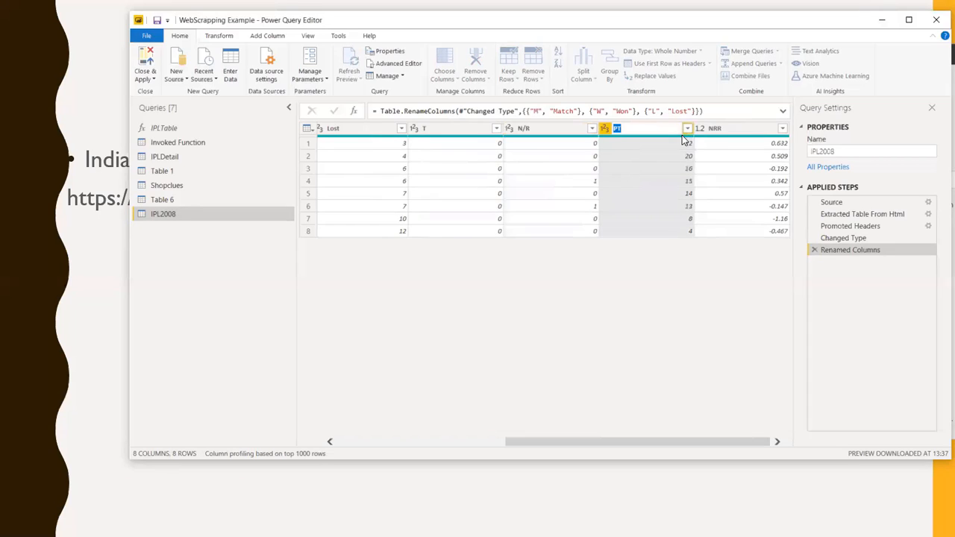
{"action": "type", "text": "Point"}
{"action": "key", "text": "Return"}
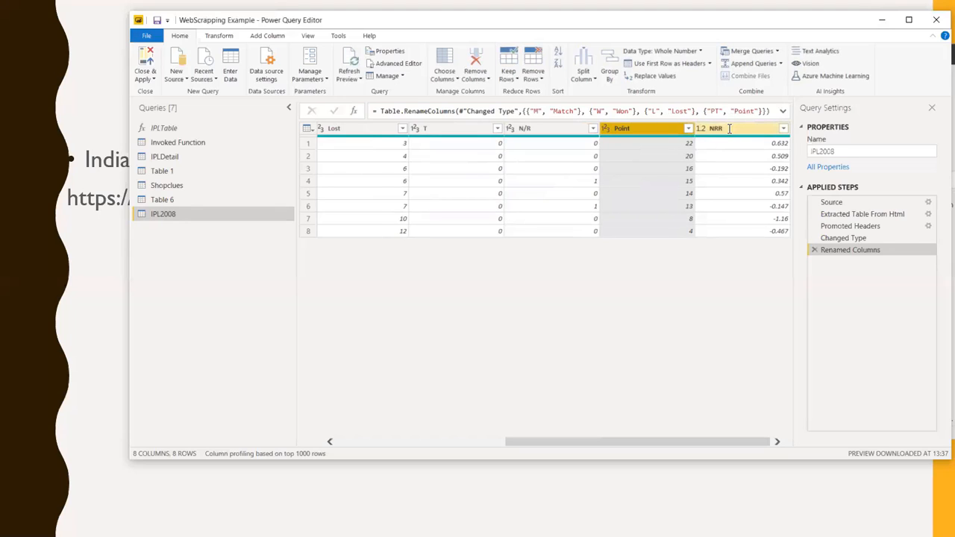
{"action": "double_click", "coordinate": [730, 129]}
{"action": "type", "text": "Net Run rate"}
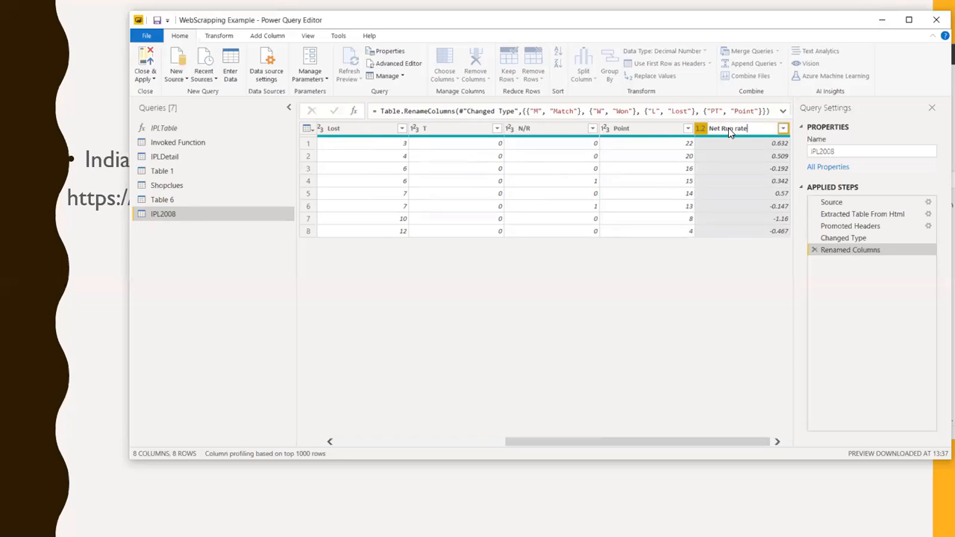
{"action": "key", "text": "Return"}
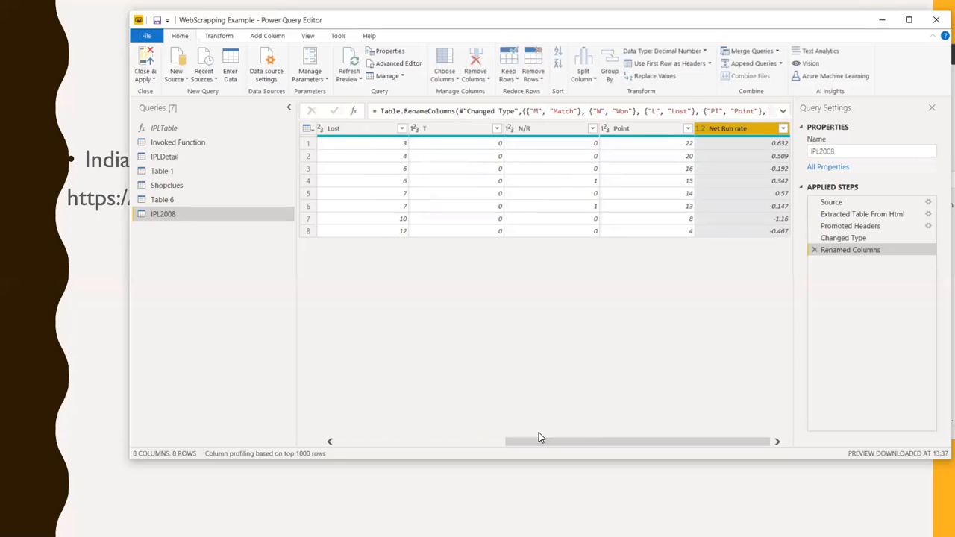
Try splitting the TEAM column by Non-Digit to Digit, and remove that split from the applied steps
{"action": "left_click_drag", "start_coordinate": [493, 442], "coordinate": [226, 399]}
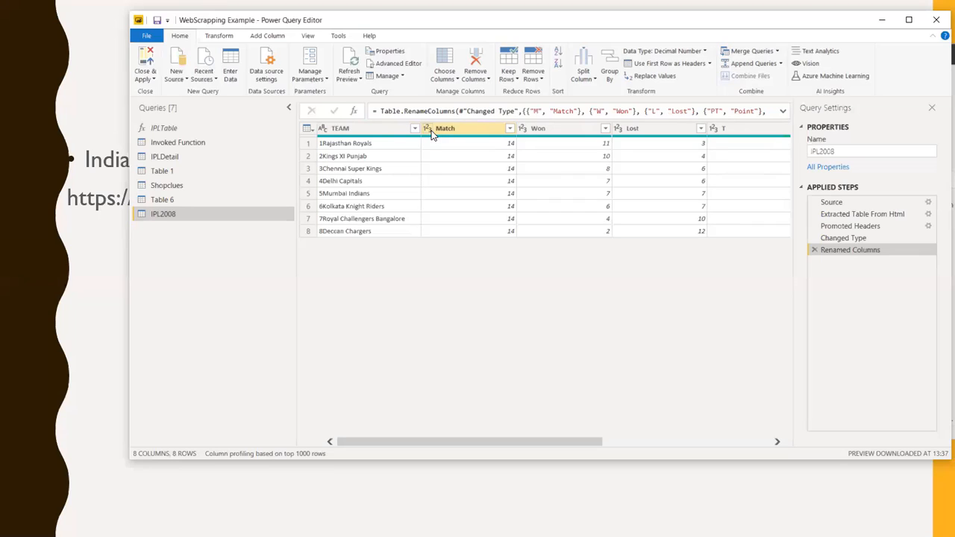
{"action": "left_click", "coordinate": [341, 131]}
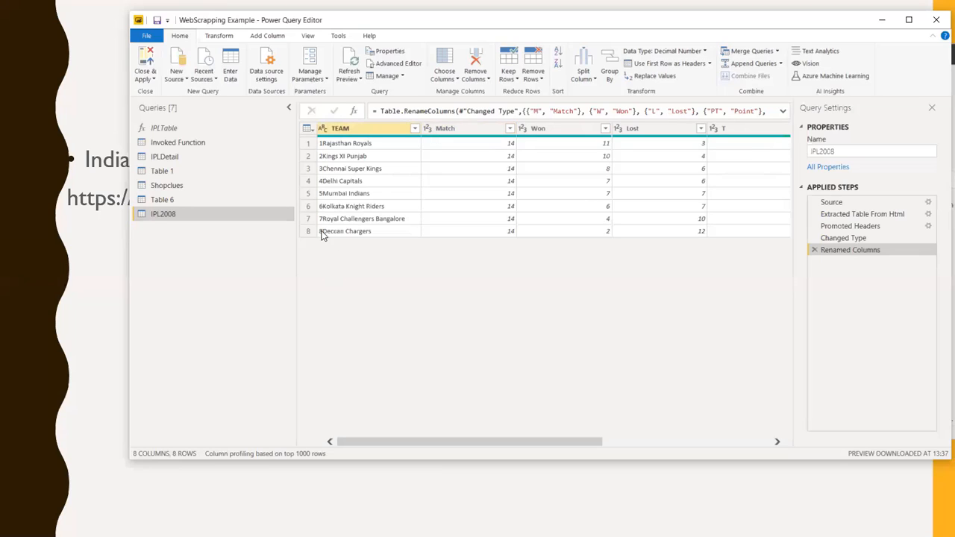
{"action": "right_click", "coordinate": [356, 132]}
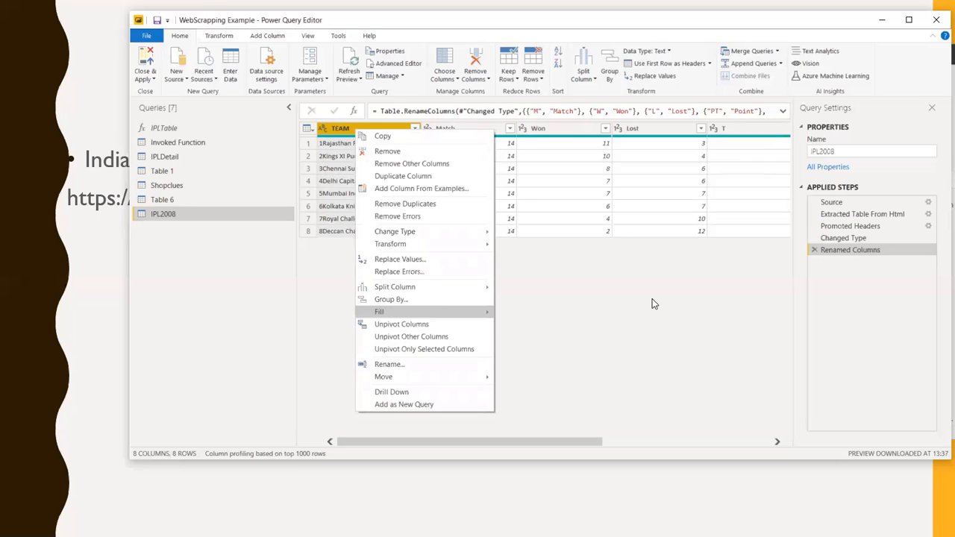
{"action": "mouse_move", "coordinate": [433, 287]}
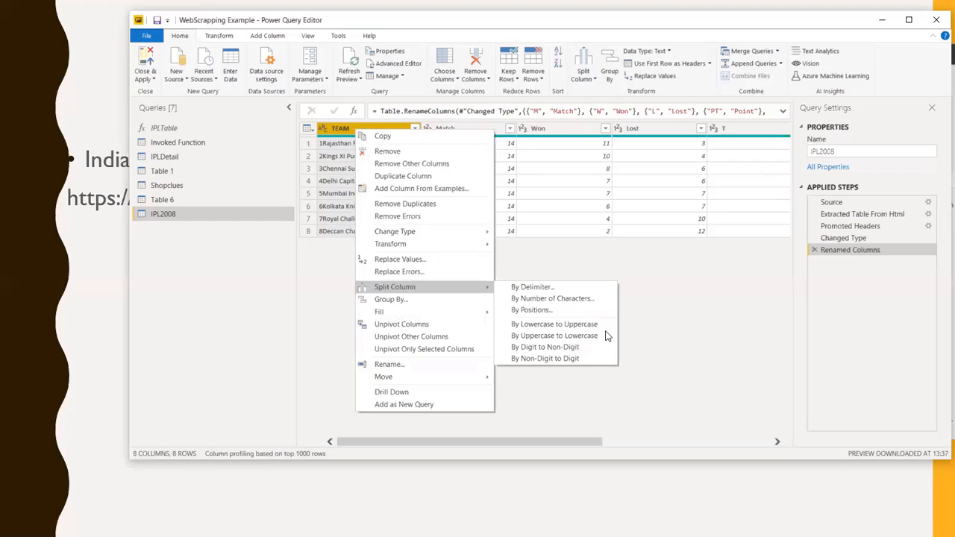
{"action": "left_click", "coordinate": [562, 359]}
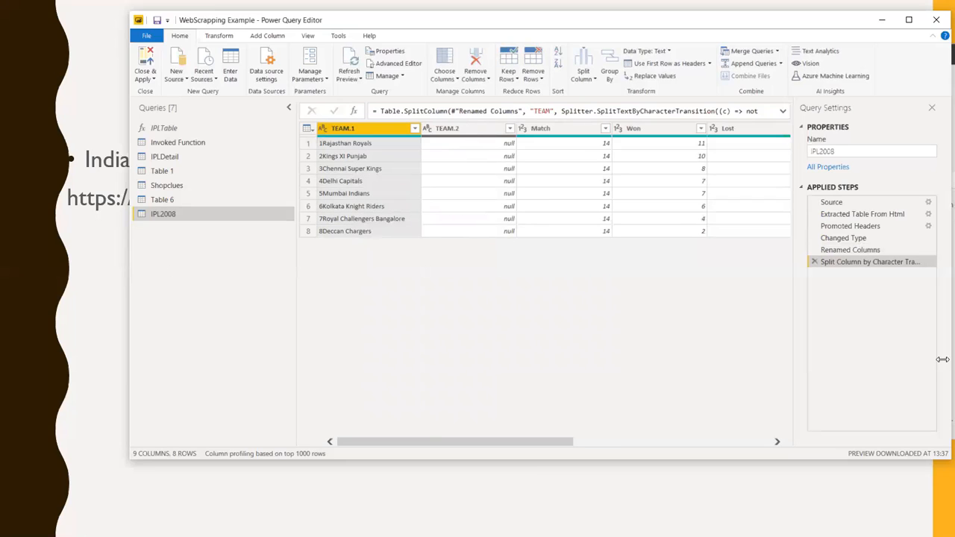
{"action": "left_click", "coordinate": [815, 262]}
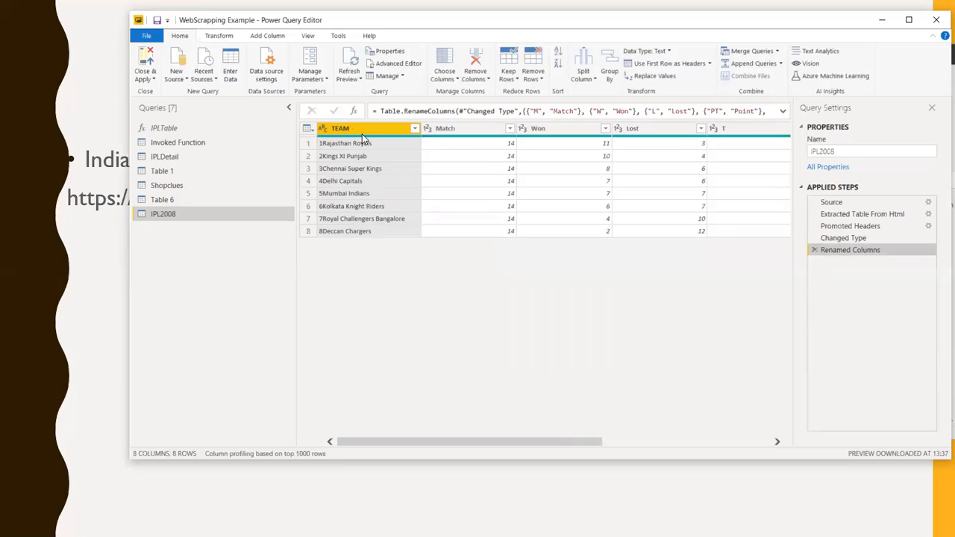
Split the TEAM column by Digit to Non-Digit and remove the resulting TEAM.1 column holding the rank numbers
{"action": "right_click", "coordinate": [363, 131]}
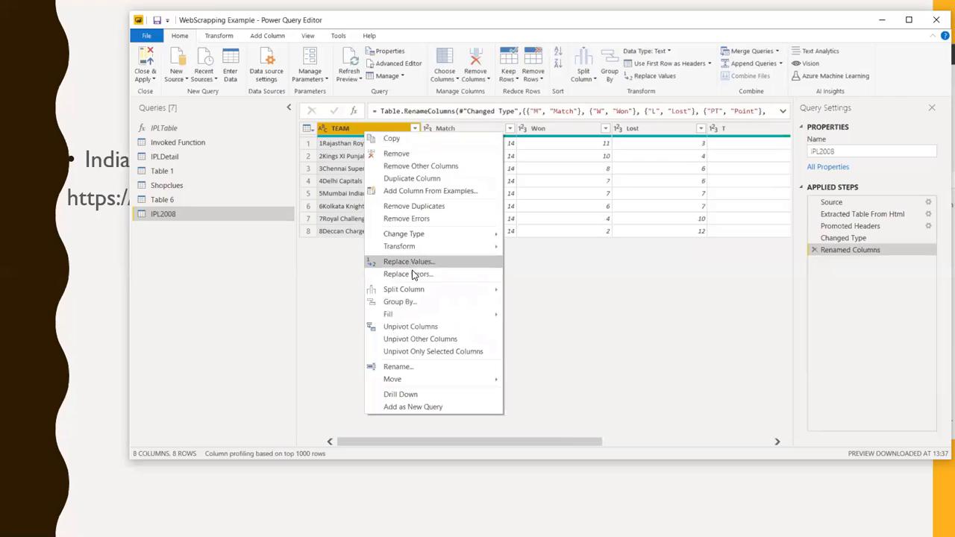
{"action": "mouse_move", "coordinate": [420, 292]}
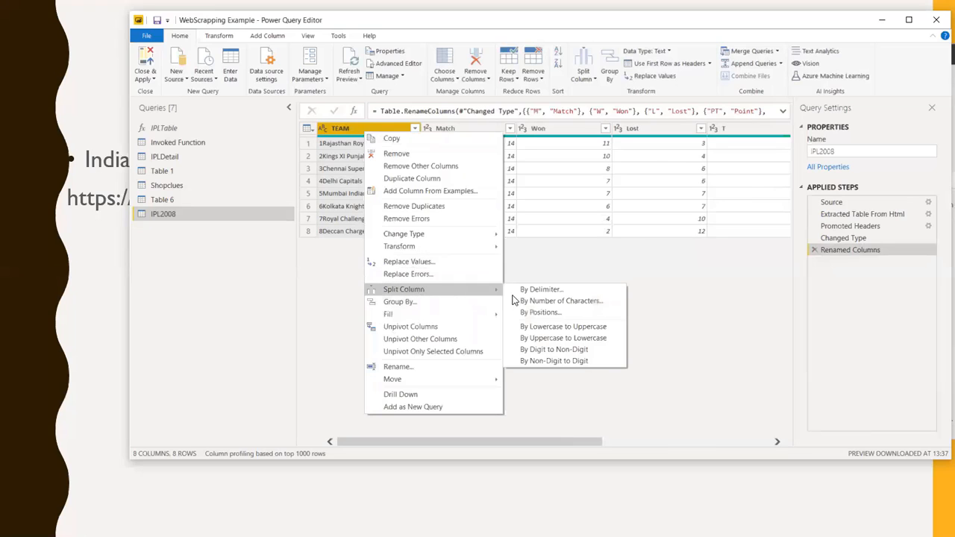
{"action": "left_click", "coordinate": [534, 353]}
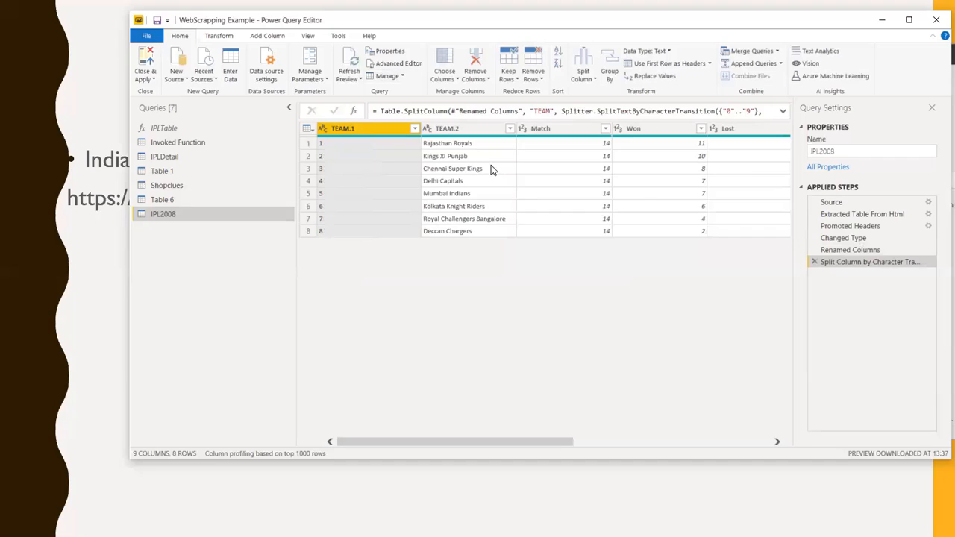
{"action": "right_click", "coordinate": [382, 134]}
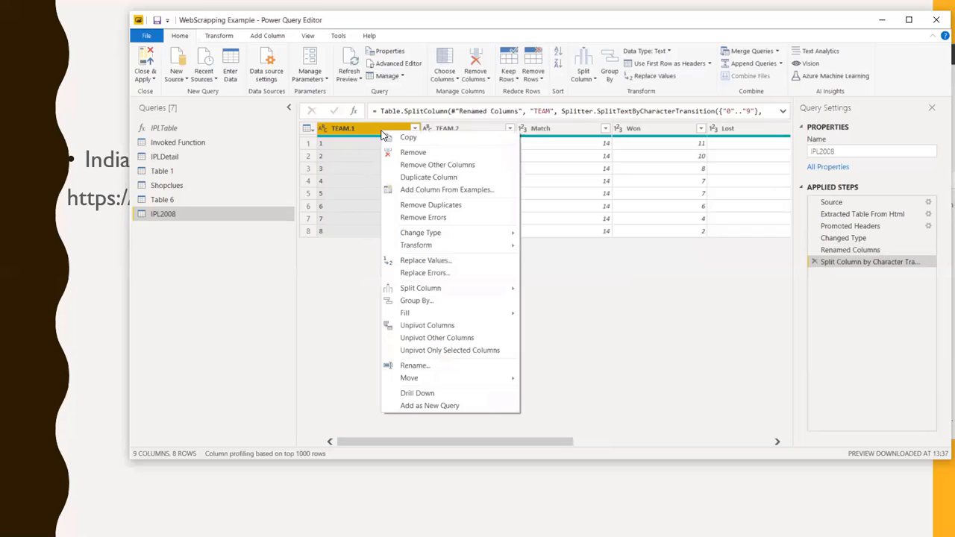
{"action": "left_click", "coordinate": [422, 153]}
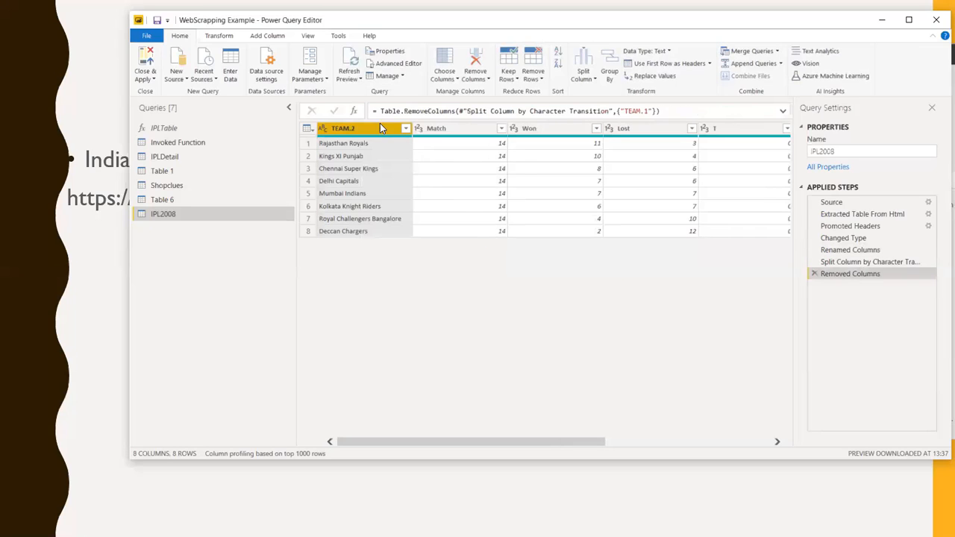
Rename the TEAM.2 column of the IPL2008 query as TEAM
{"action": "double_click", "coordinate": [377, 125]}
{"action": "left_click", "coordinate": [378, 125]}
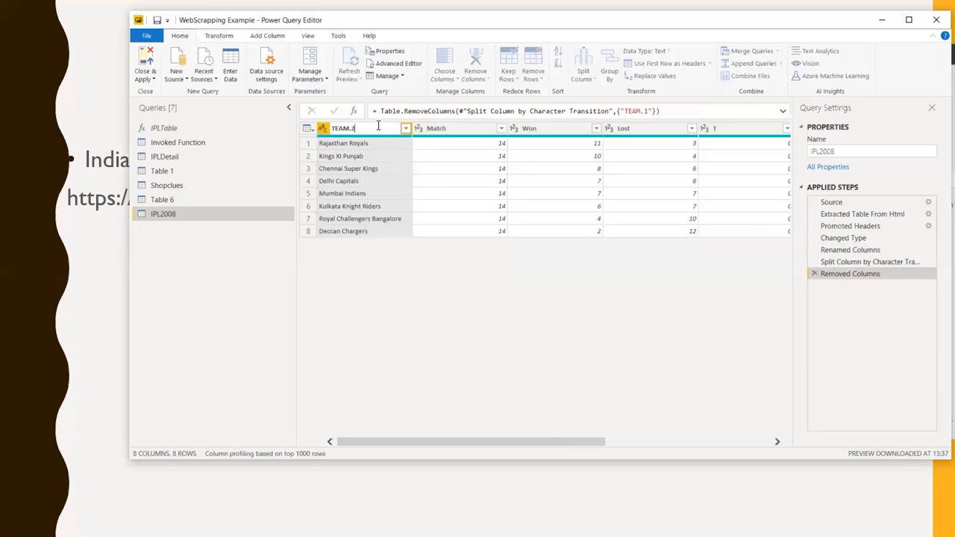
{"action": "key", "text": "BackSpace"}
{"action": "key", "text": "BackSpace"}
{"action": "key", "text": "Return"}
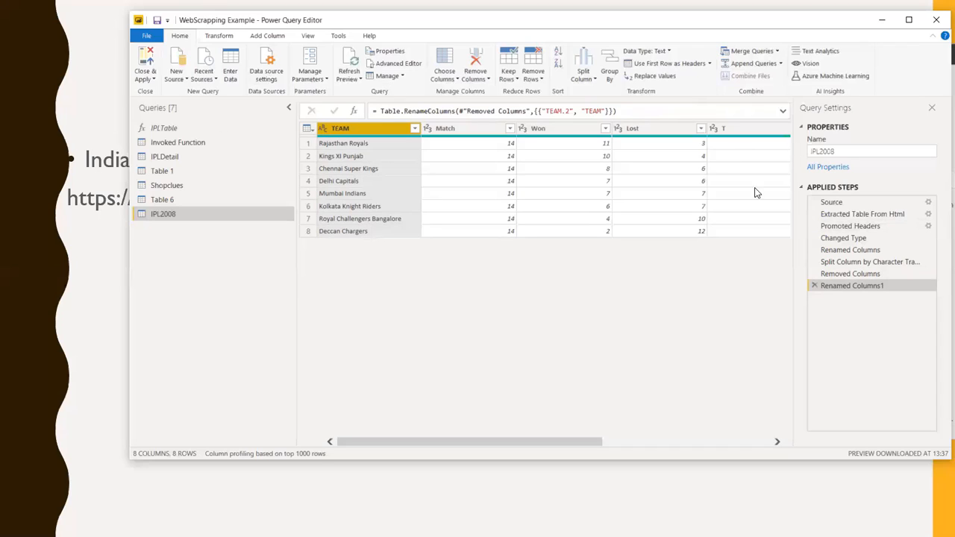
Open the M code of the IPL2008 query in the Advanced Editor
{"action": "left_click", "coordinate": [397, 66]}
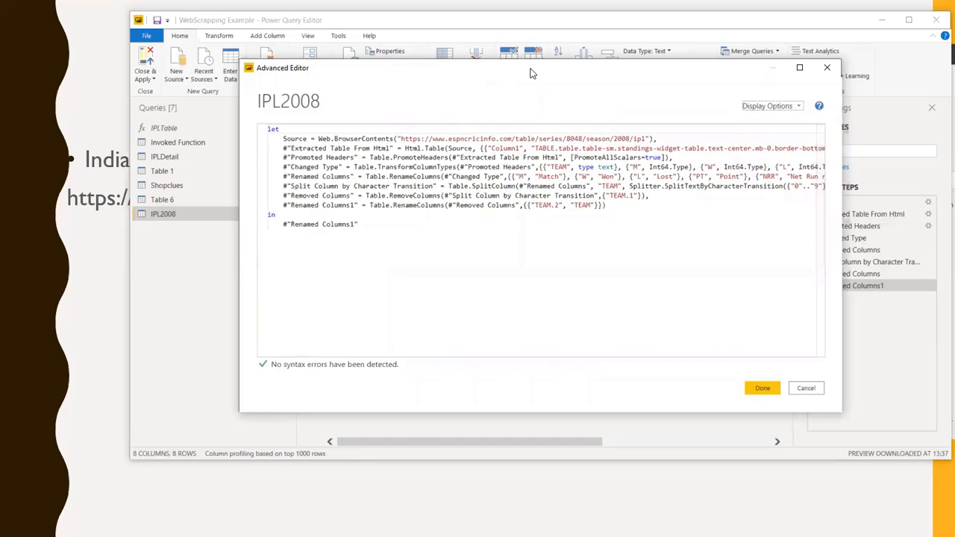
{"action": "left_click_drag", "start_coordinate": [532, 73], "coordinate": [573, 145]}
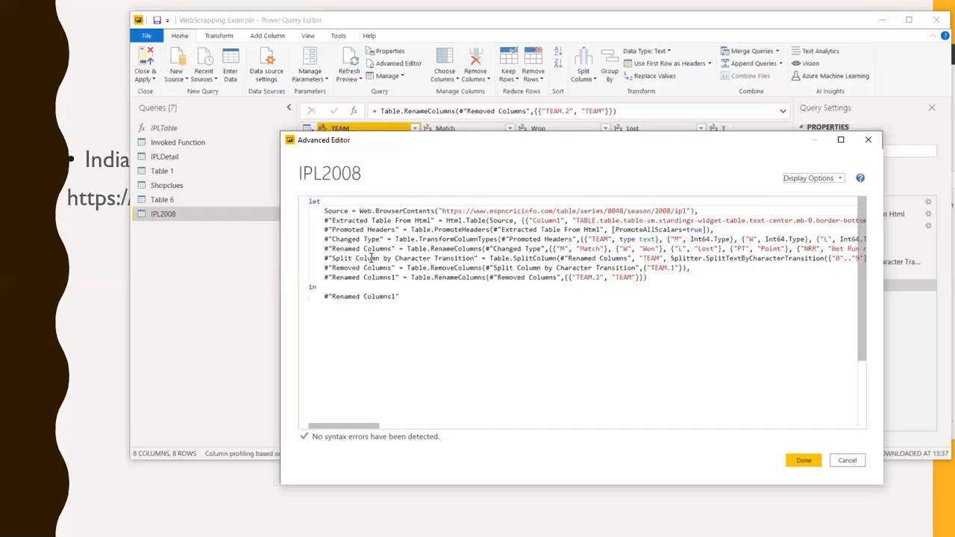
Examine the IPL2008 code lines that rename columns, split TEAM by character transition and remove TEAM.1
{"action": "left_click_drag", "start_coordinate": [313, 250], "coordinate": [396, 251]}
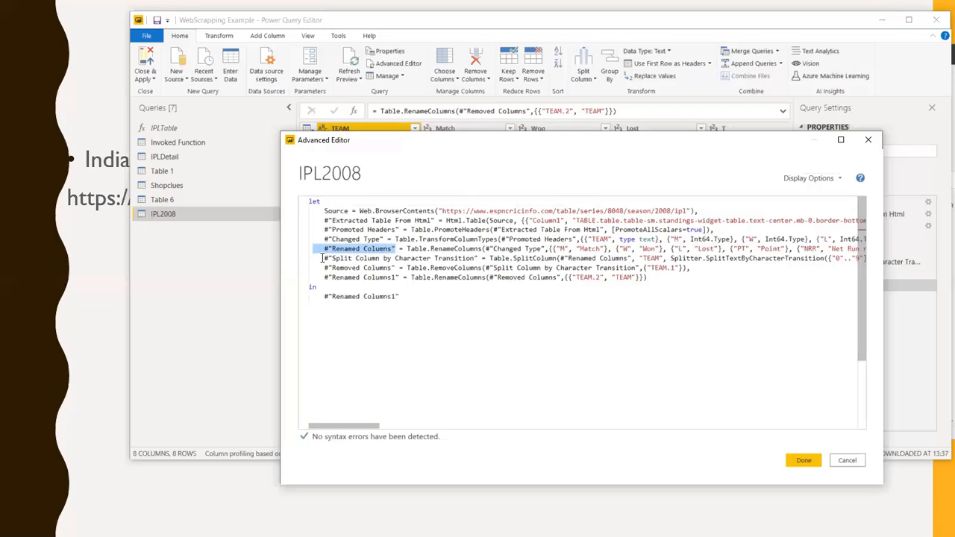
{"action": "left_click_drag", "start_coordinate": [323, 259], "coordinate": [475, 259]}
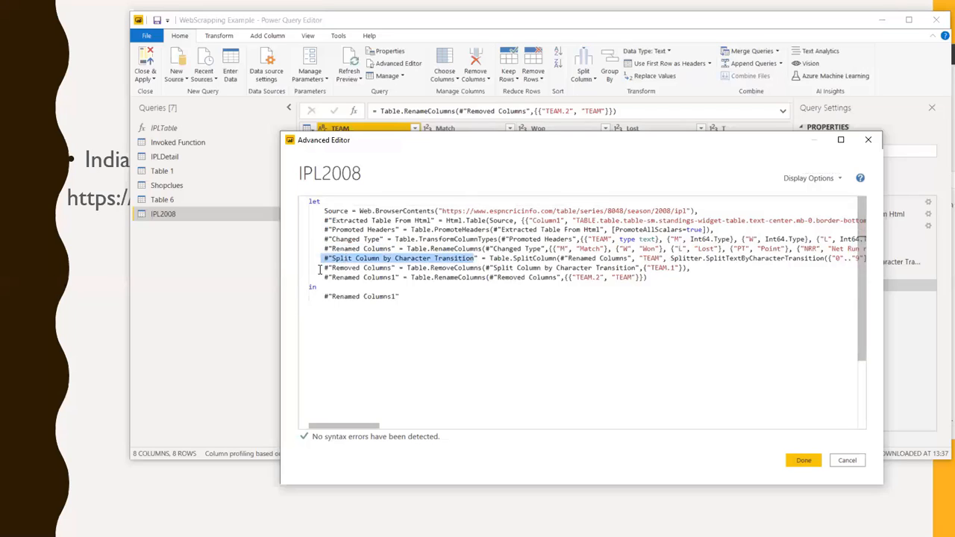
{"action": "left_click_drag", "start_coordinate": [323, 268], "coordinate": [670, 284]}
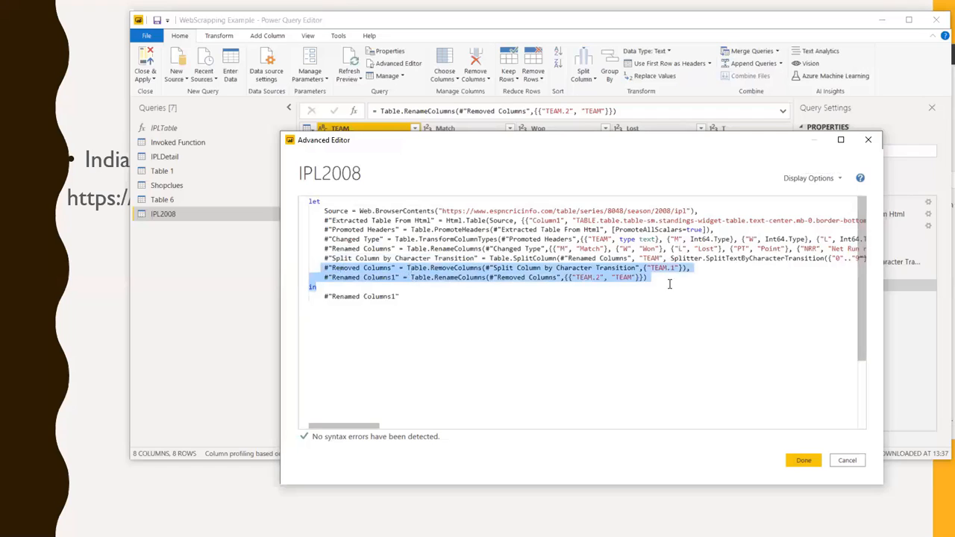
{"action": "left_click", "coordinate": [582, 336]}
{"action": "left_click_drag", "start_coordinate": [324, 249], "coordinate": [682, 279]}
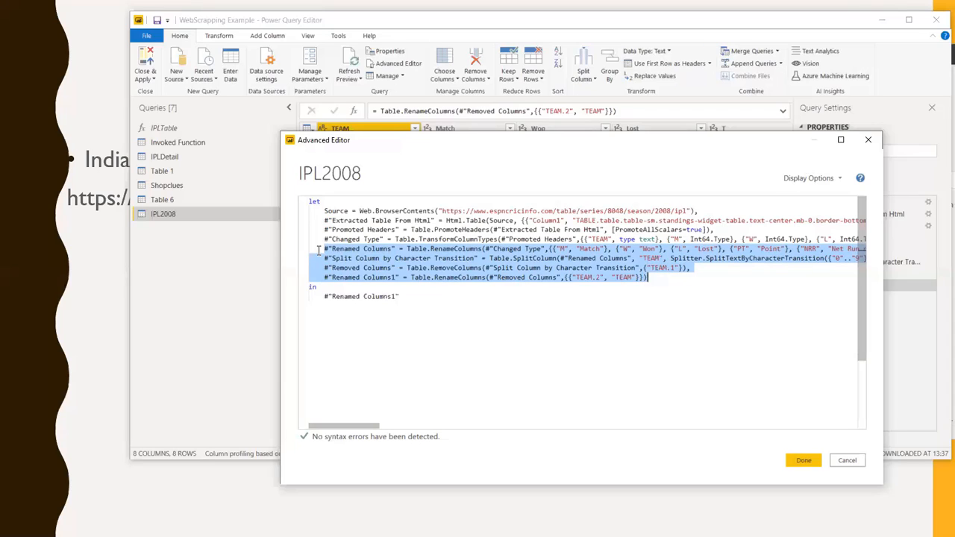
{"action": "left_click", "coordinate": [291, 218]}
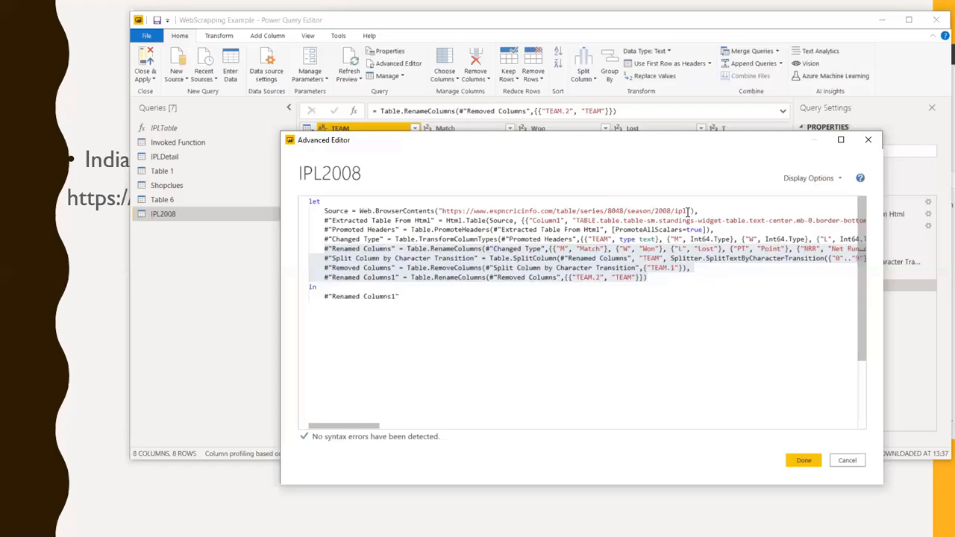
Examine the ESPNcricinfo source URL in the IPL2008 code and close the Advanced Editor without changes
{"action": "left_click_drag", "start_coordinate": [688, 212], "coordinate": [444, 213]}
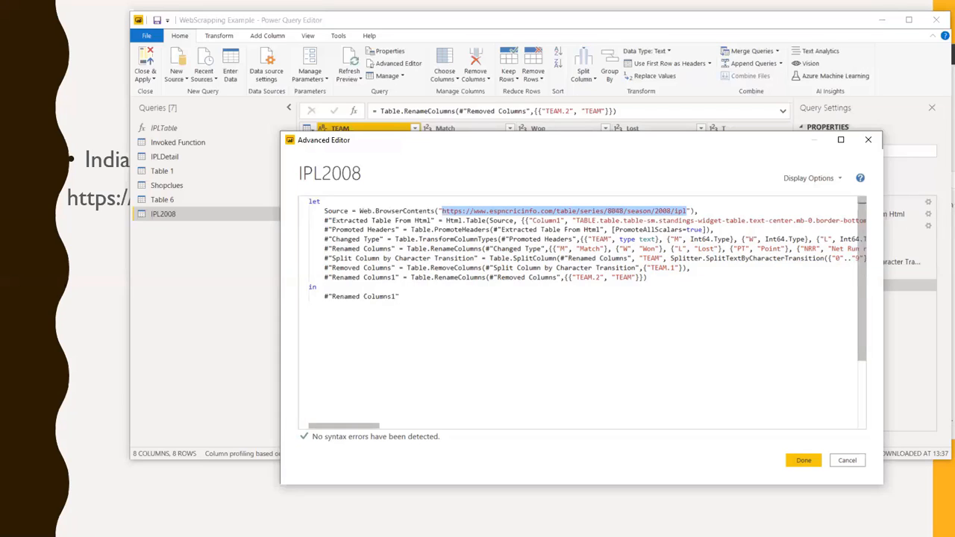
{"action": "left_click", "coordinate": [834, 485]}
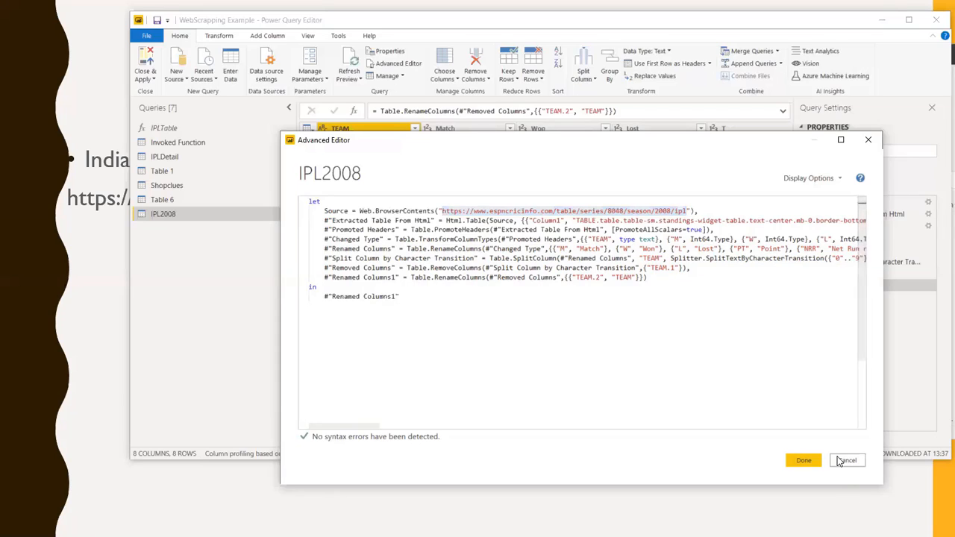
{"action": "left_click", "coordinate": [845, 462]}
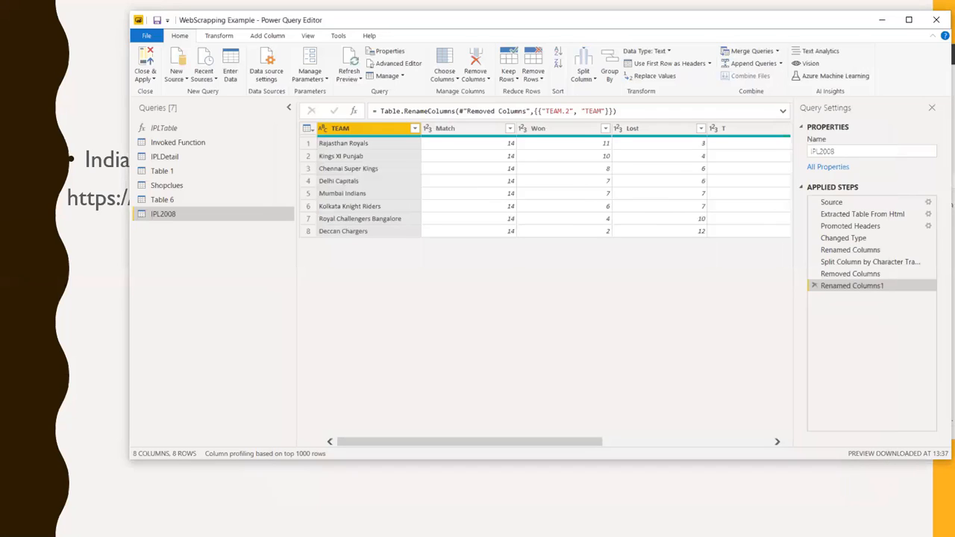
Copy the header line "= (Year as text ) as table =>" from the IPLTable function to the start of the IPL2008 code
{"action": "left_click", "coordinate": [170, 128]}
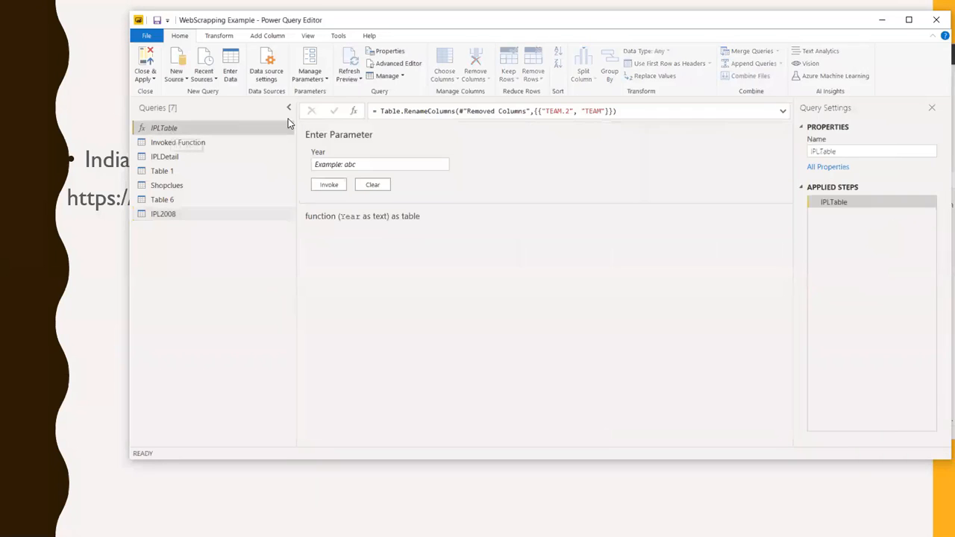
{"action": "left_click", "coordinate": [782, 112]}
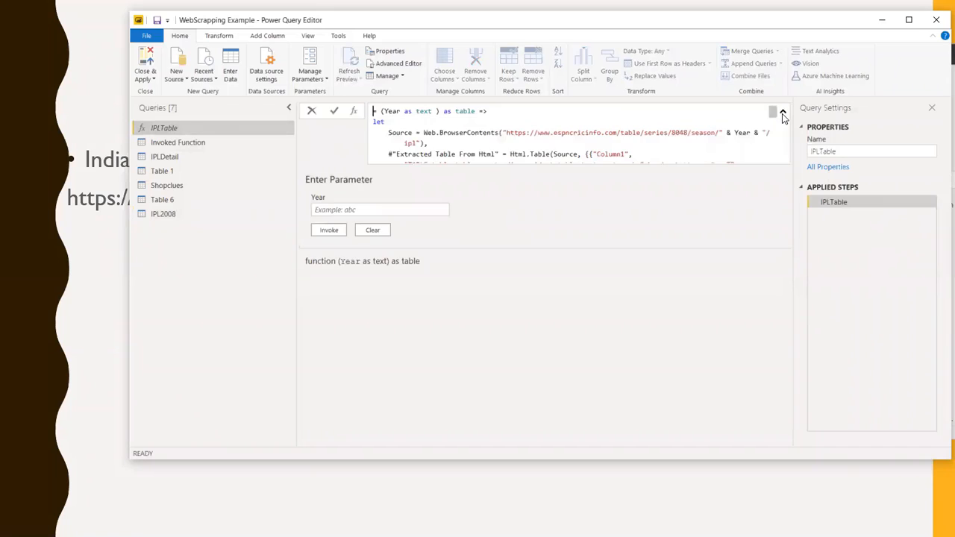
{"action": "left_click_drag", "start_coordinate": [512, 112], "coordinate": [348, 116]}
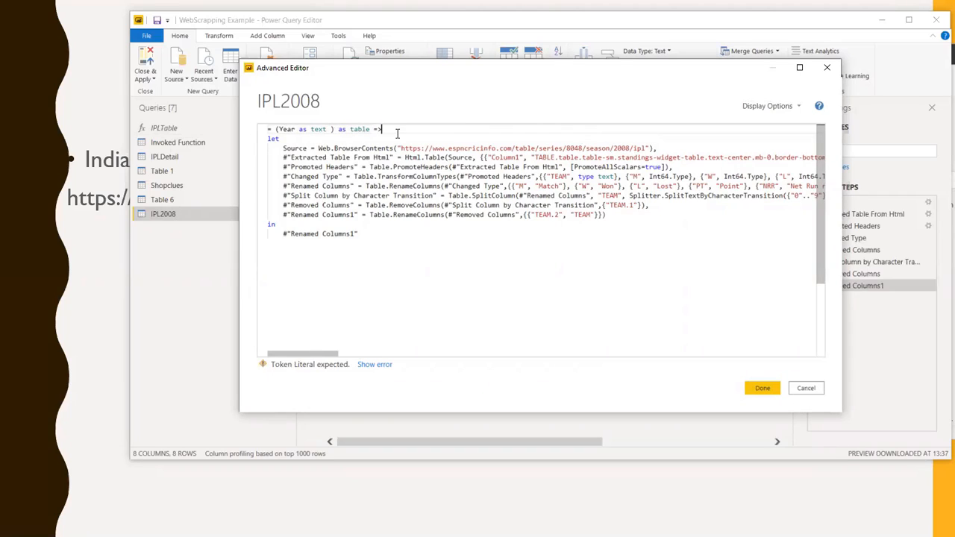
Try replacing 2008 in the IPL2008 source URL with the concatenated Year parameter, and discard the code edits
{"action": "double_click", "coordinate": [622, 148]}
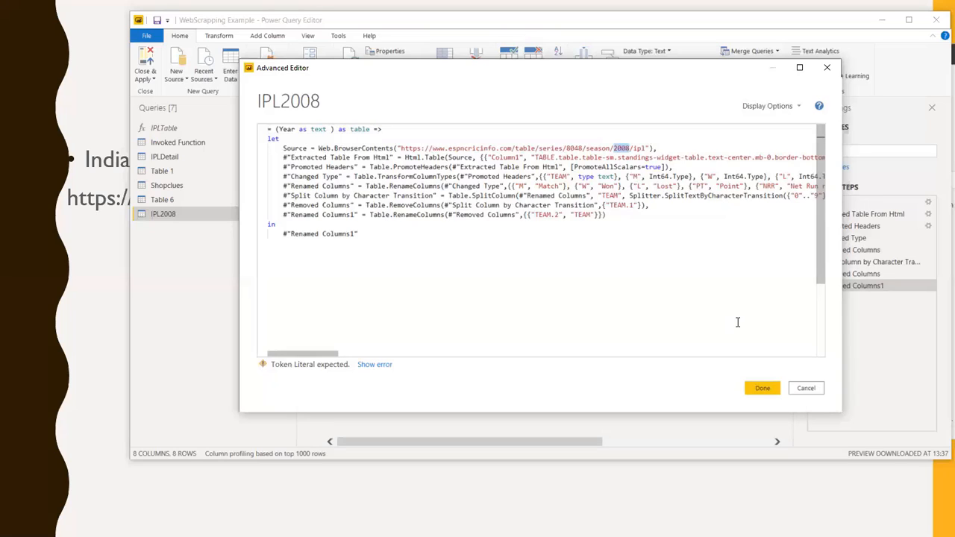
{"action": "type", "text": "\""}
{"action": "type", "text": "\""}
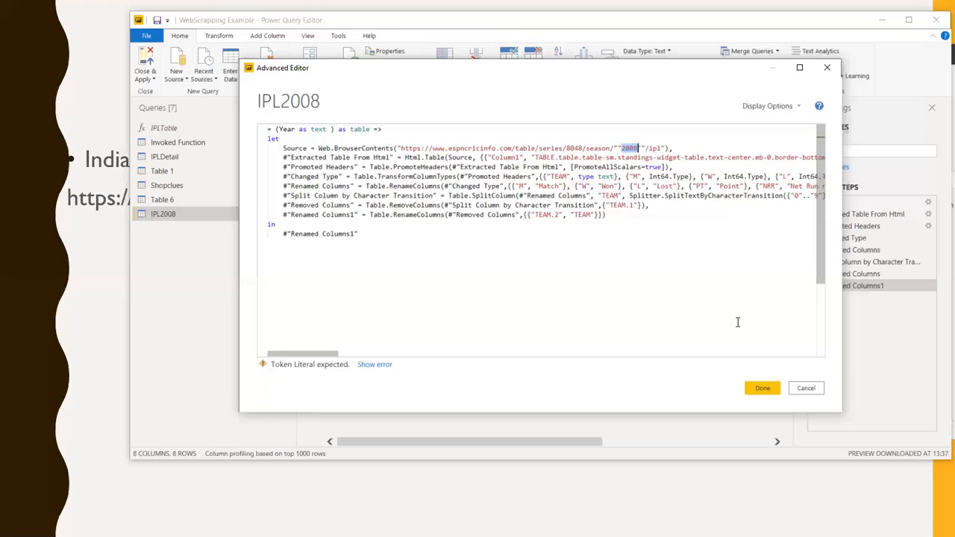
{"action": "key", "text": "BackSpace"}
{"action": "key", "text": "Right"}
{"action": "key", "text": "Delete"}
{"action": "key", "text": "Delete"}
{"action": "key", "text": "Delete"}
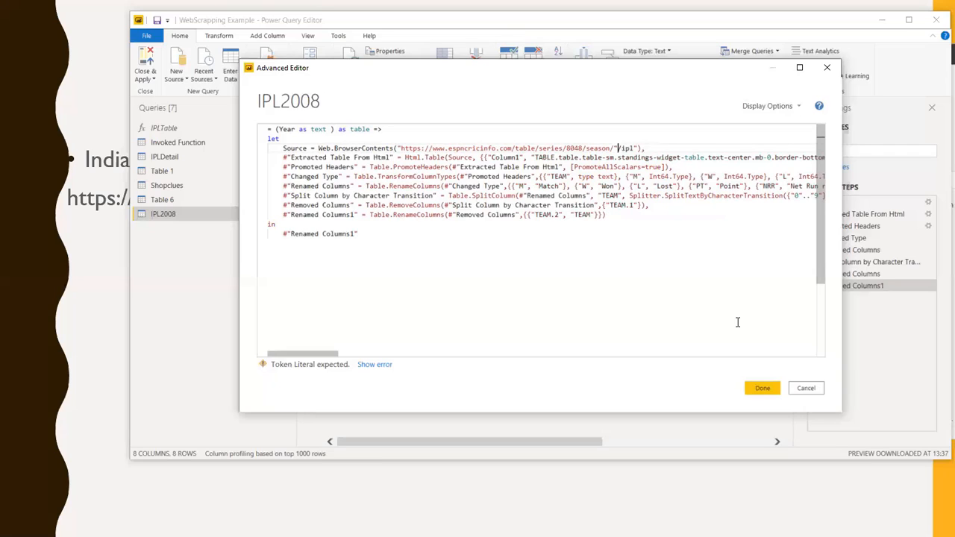
{"action": "type", "text": "& \"\""}
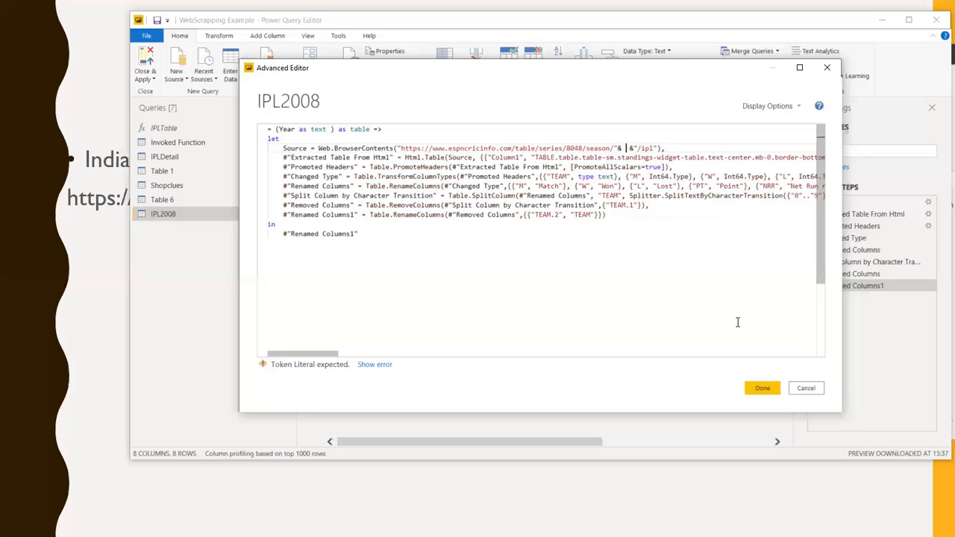
{"action": "type", "text": " Year"}
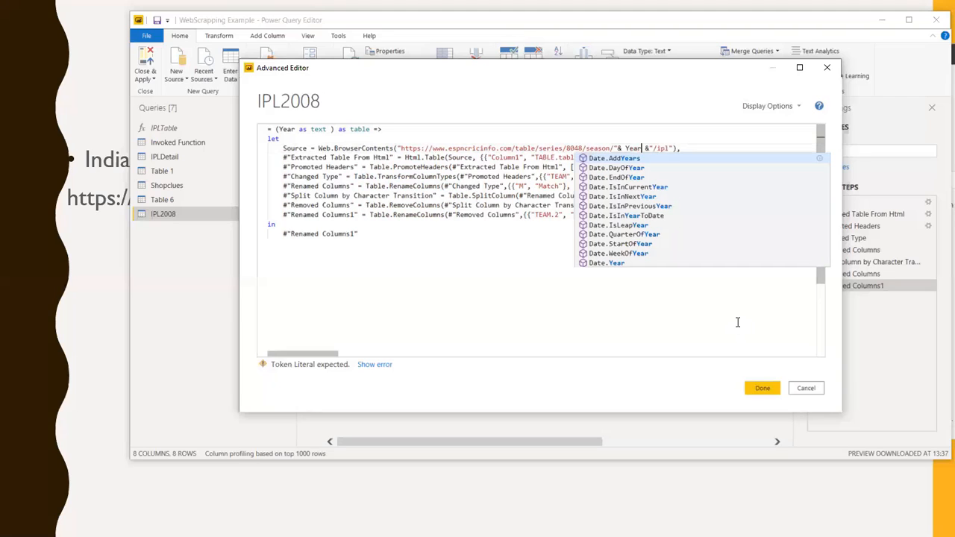
{"action": "left_click", "coordinate": [618, 353]}
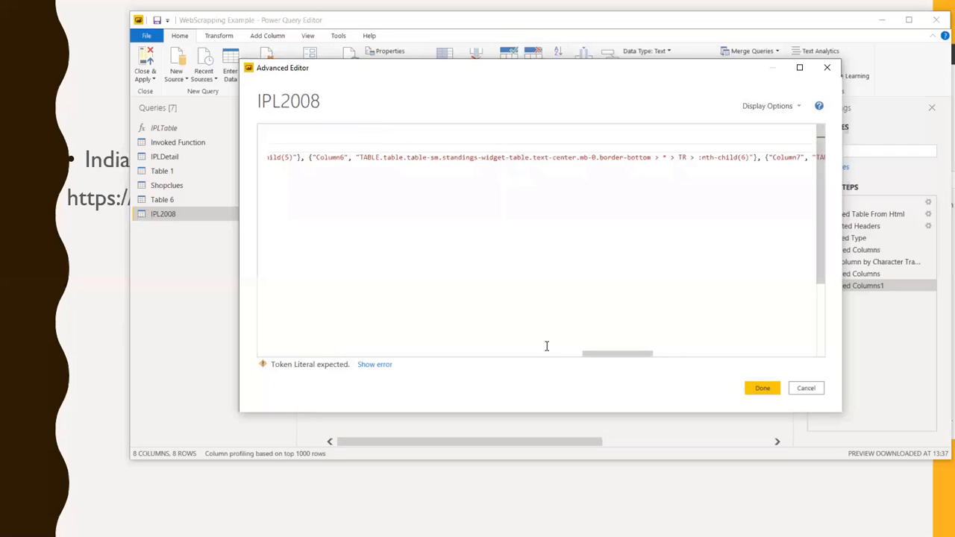
{"action": "left_click_drag", "start_coordinate": [610, 353], "coordinate": [266, 355]}
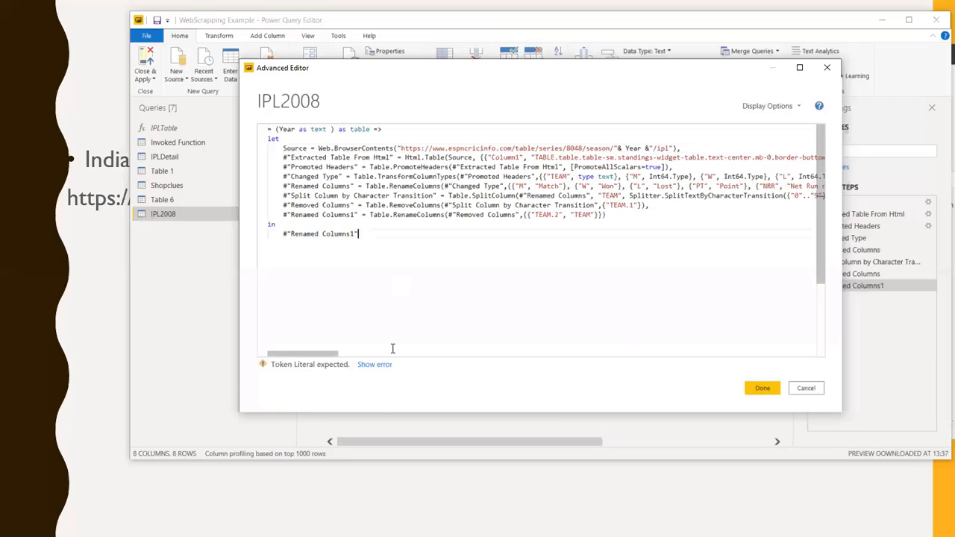
{"action": "left_click", "coordinate": [816, 391]}
{"action": "left_click", "coordinate": [518, 302]}
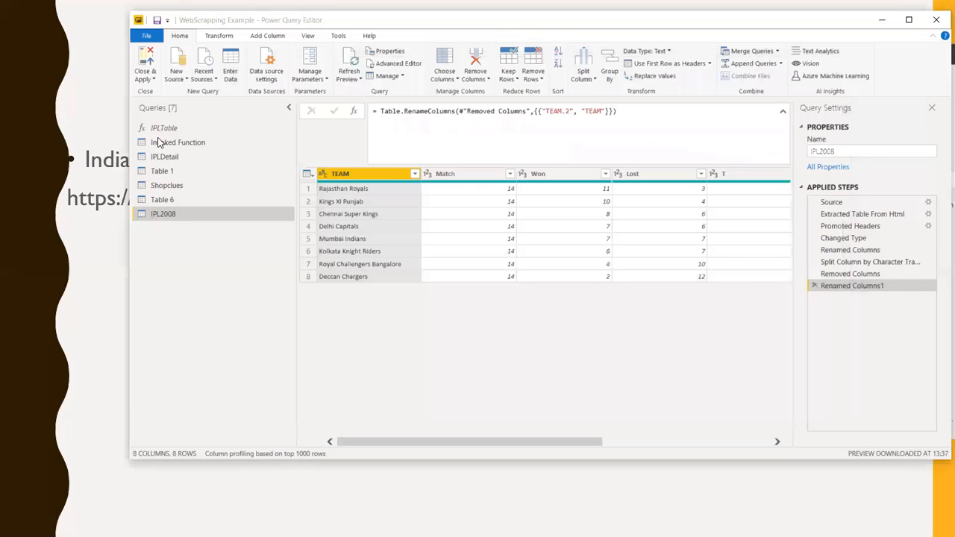
Examine how the IPLTable function's M code uses the Year parameter in its source URL, and close the editor
{"action": "left_click", "coordinate": [160, 128]}
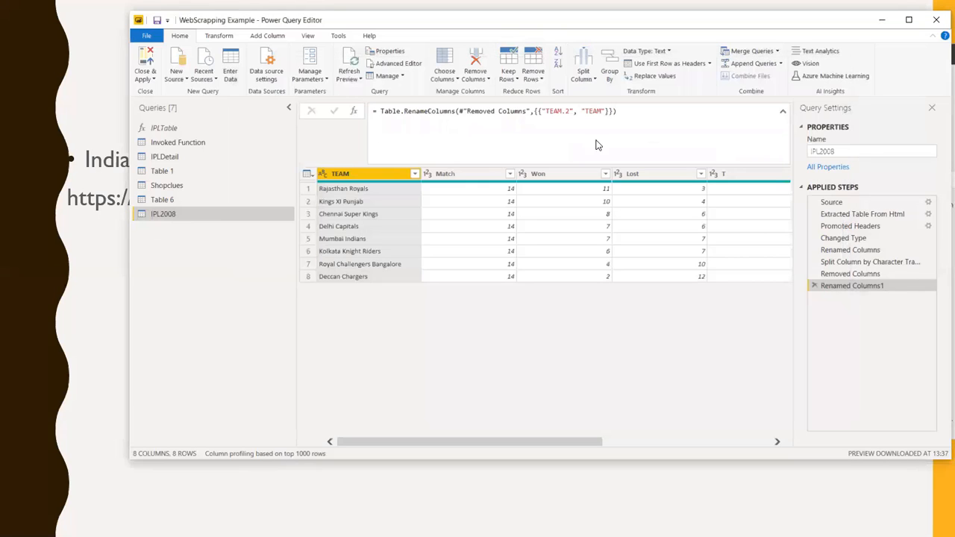
{"action": "left_click", "coordinate": [384, 64]}
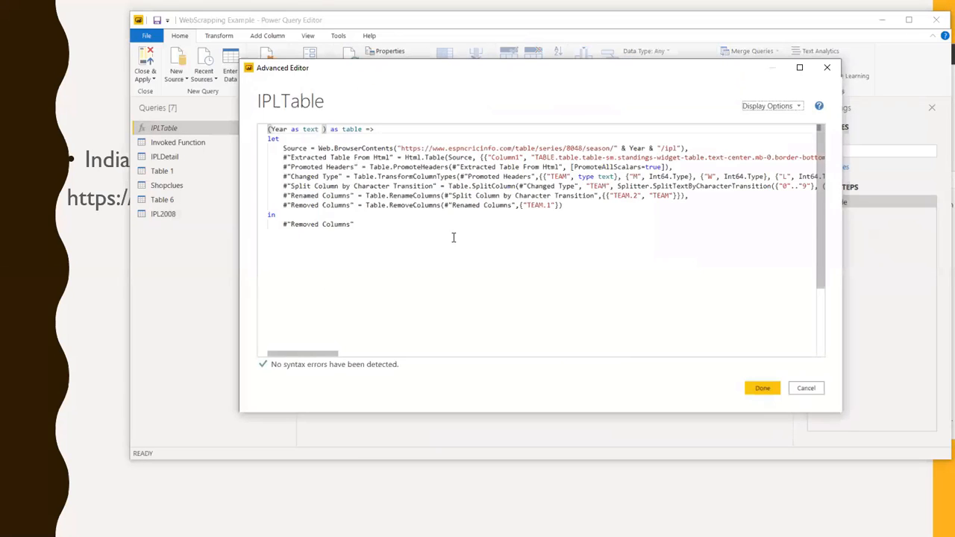
{"action": "left_click", "coordinate": [467, 275]}
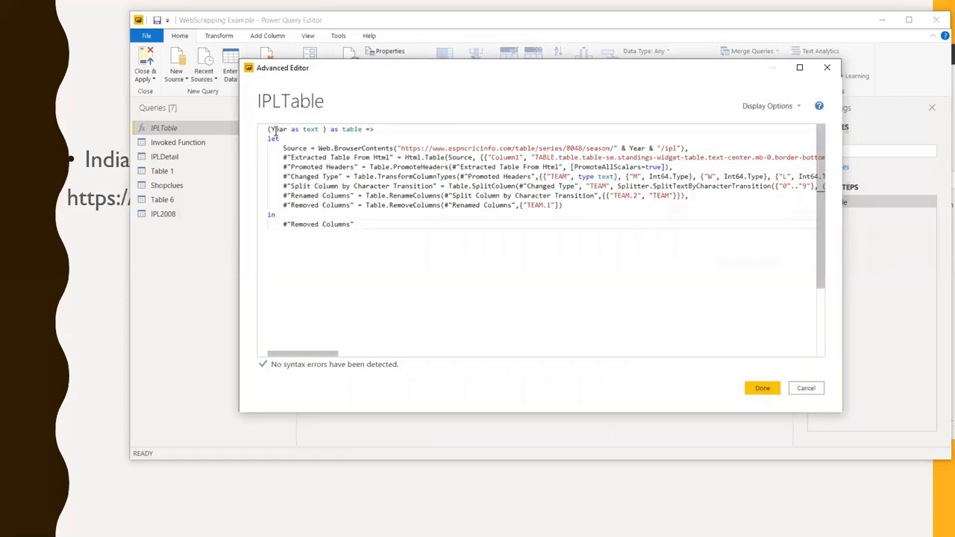
{"action": "left_click", "coordinate": [644, 147]}
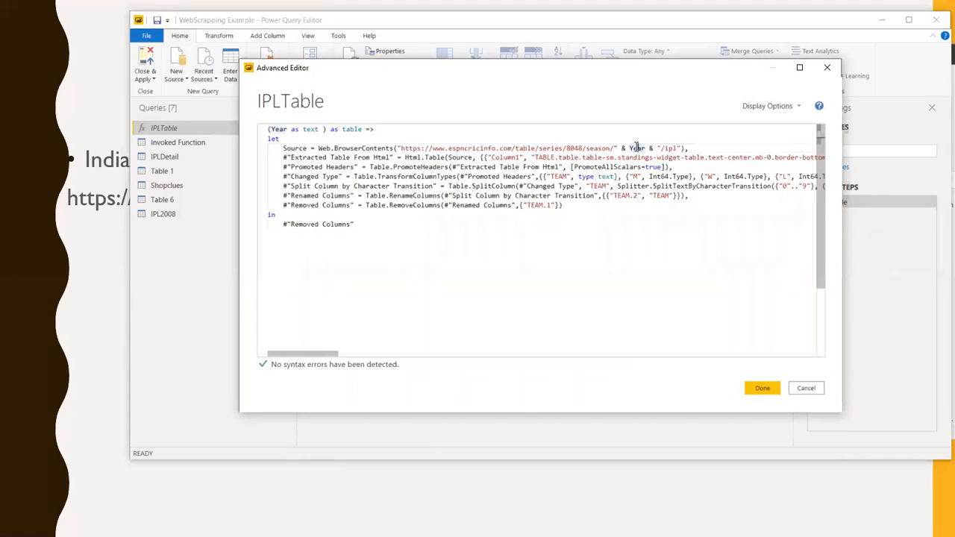
{"action": "double_click", "coordinate": [637, 148]}
{"action": "left_click", "coordinate": [763, 389]}
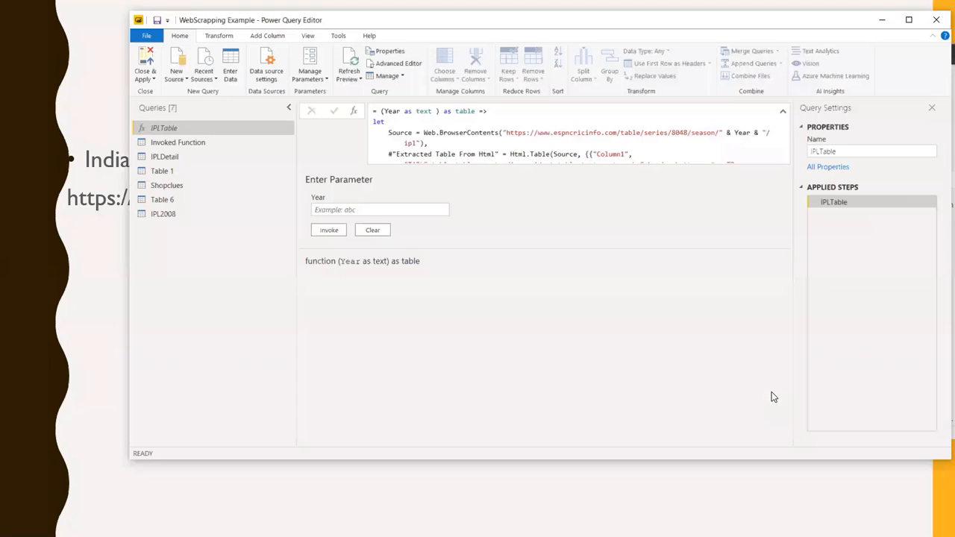
Compare the IPL2008 query's fixed 2008 source URL with the IPLTable function's header line and Year parameter
{"action": "left_click", "coordinate": [168, 215]}
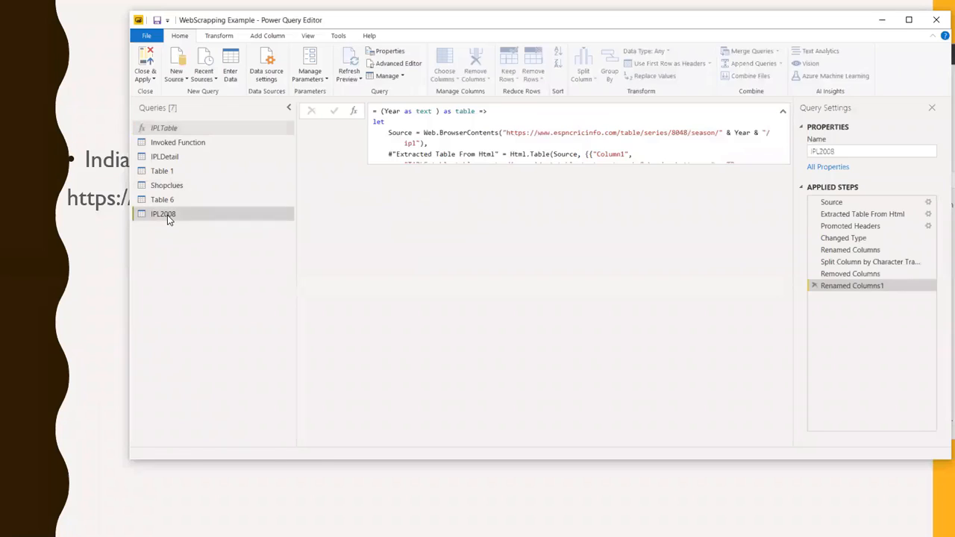
{"action": "left_click", "coordinate": [166, 128]}
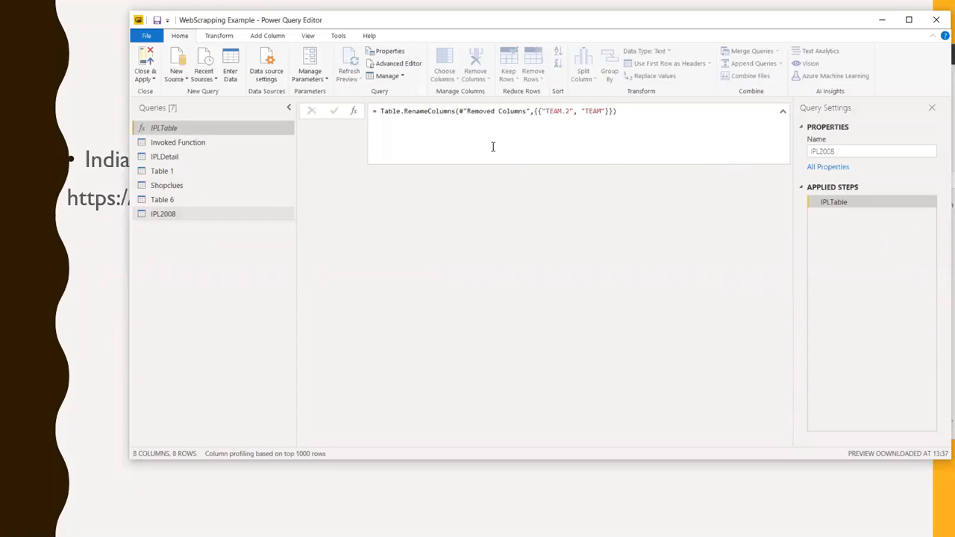
{"action": "left_click_drag", "start_coordinate": [491, 112], "coordinate": [373, 111]}
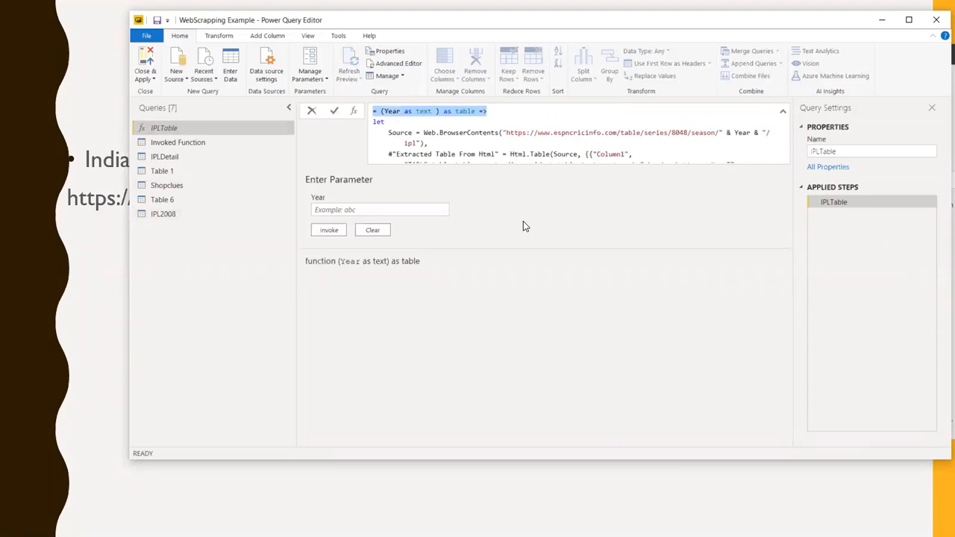
{"action": "left_click", "coordinate": [182, 218]}
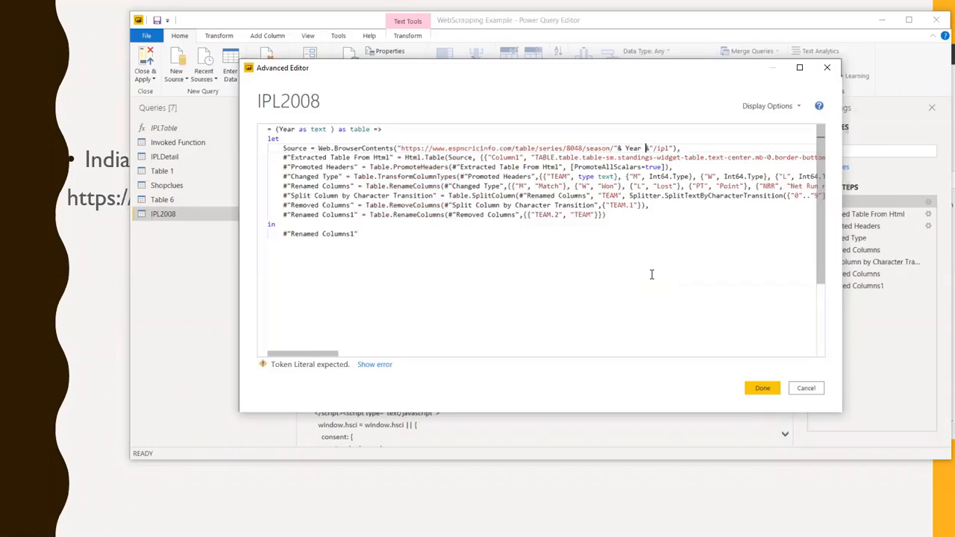
{"action": "key", "text": "Escape"}
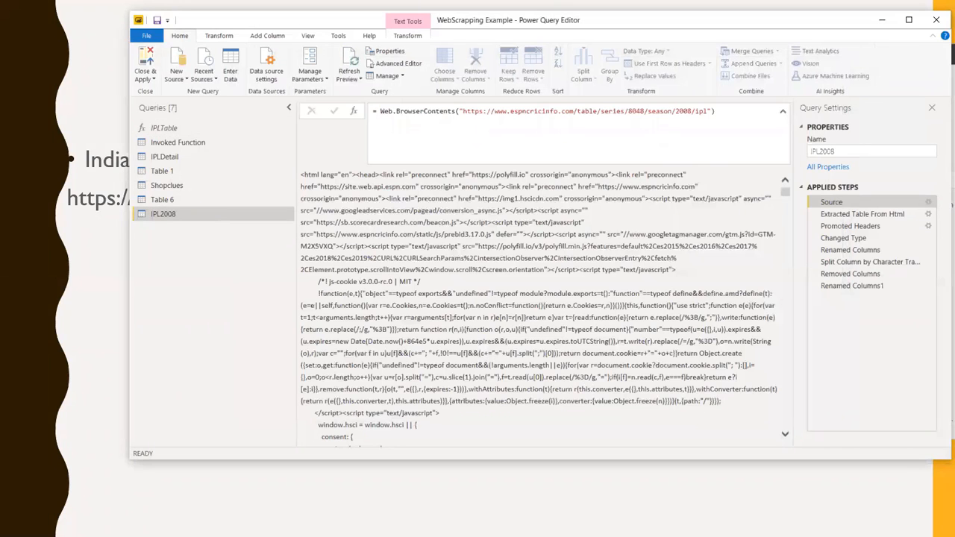
{"action": "left_click", "coordinate": [169, 130]}
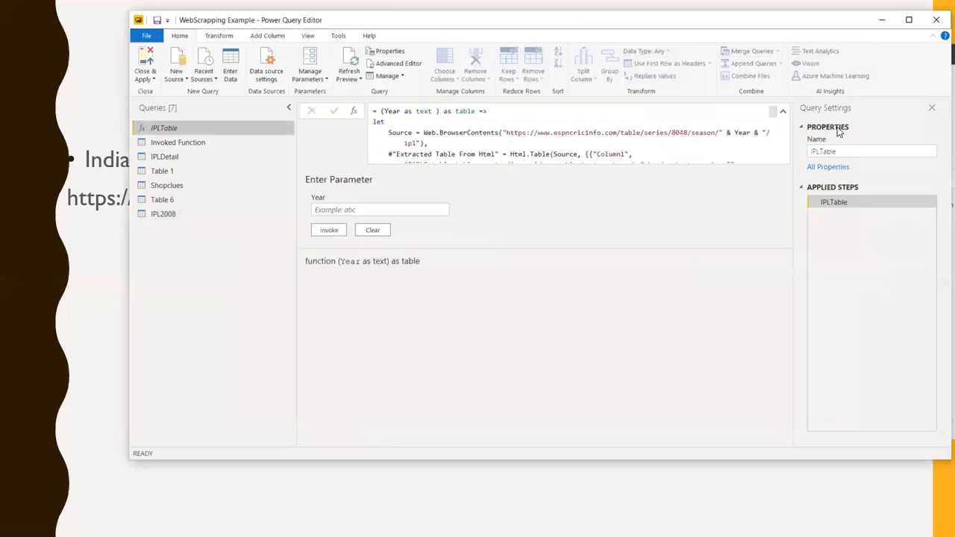
Recheck the Year variable in the IPLTable function's code and close the Advanced Editor
{"action": "left_click", "coordinate": [404, 64]}
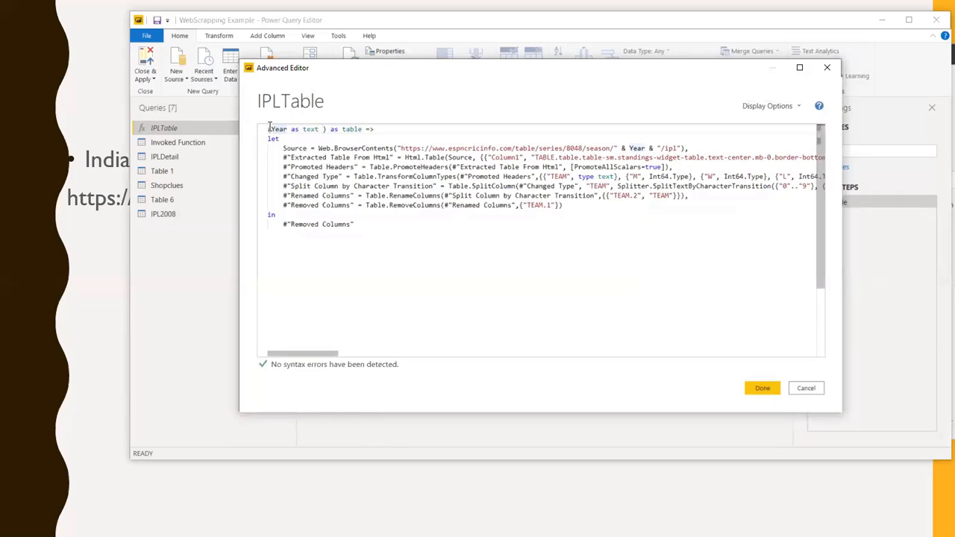
{"action": "double_click", "coordinate": [638, 147]}
{"action": "left_click", "coordinate": [766, 392]}
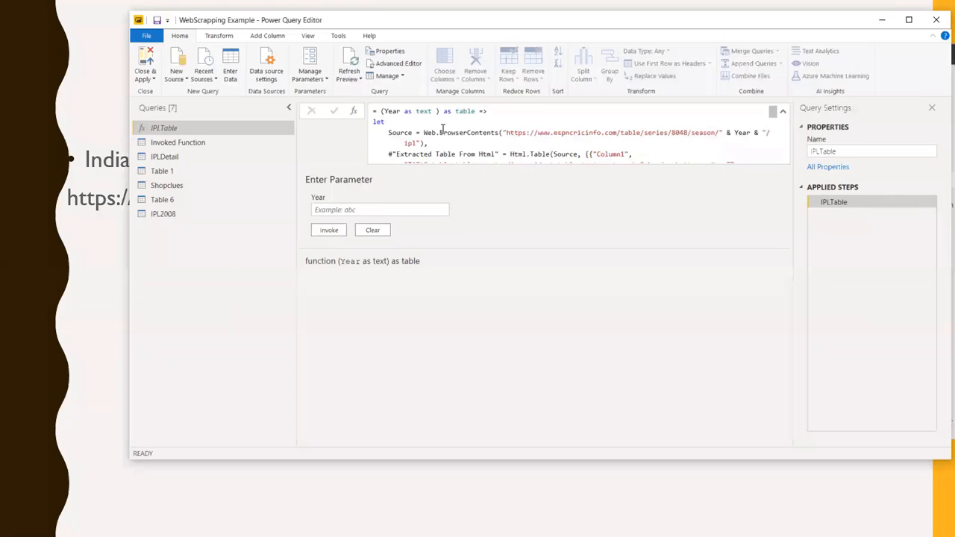
Invoke the IPLTable function with the Year parameter set to 2009
{"action": "left_click", "coordinate": [380, 212]}
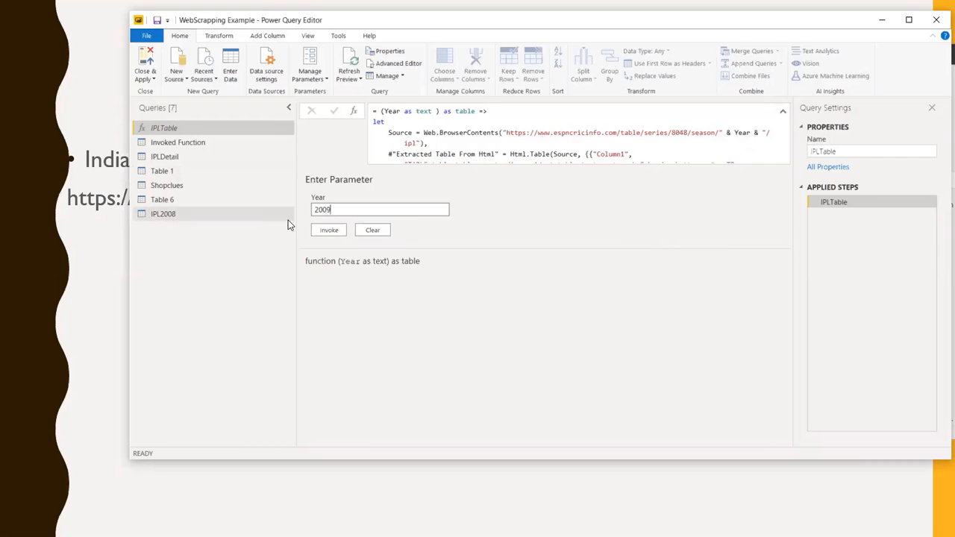
{"action": "left_click", "coordinate": [331, 233]}
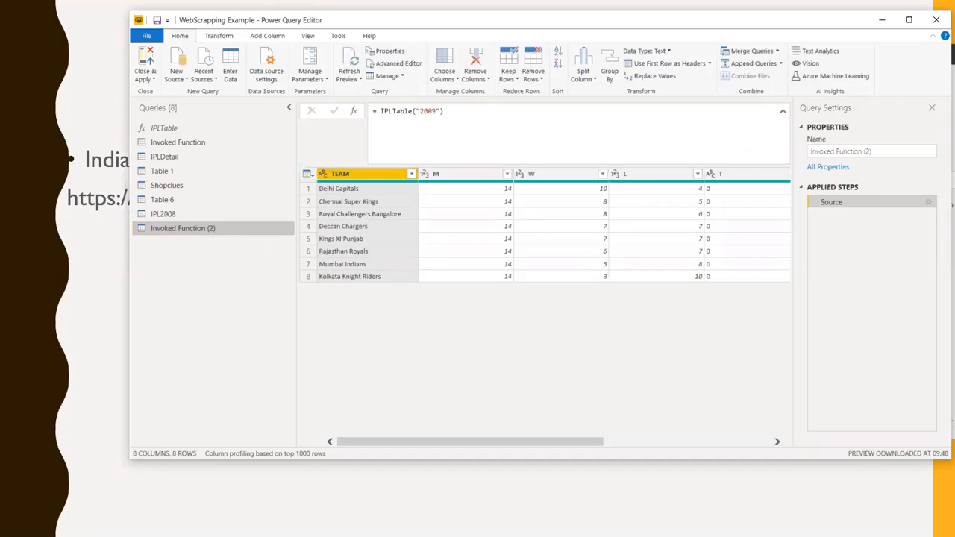
Switch to Chrome and load the 2009 IPL standings by changing the season in the ESPNcricinfo URL to 2009
{"action": "key", "text": "alt+Tab"}
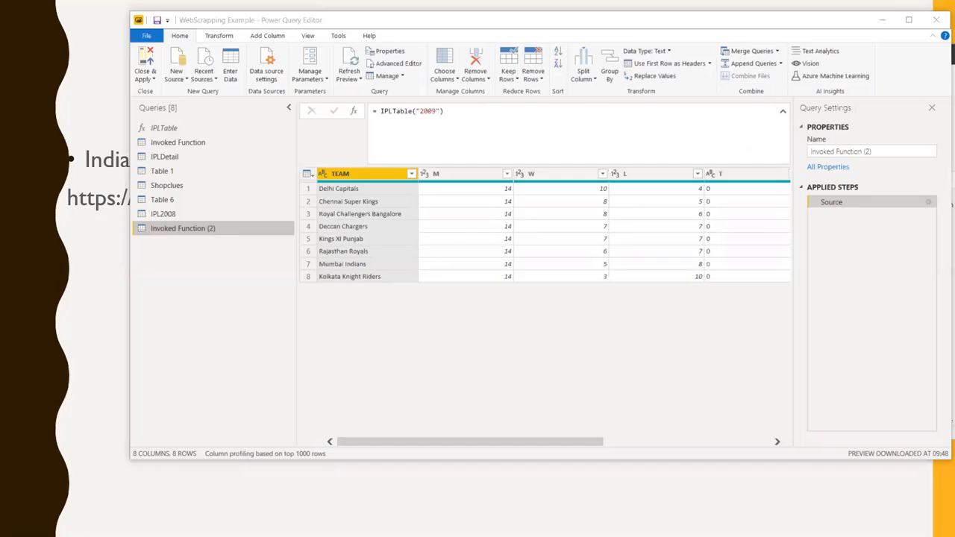
{"action": "left_click", "coordinate": [480, 442]}
{"action": "scroll", "coordinate": [320, 257], "scroll_direction": "up", "scroll_amount": 5}
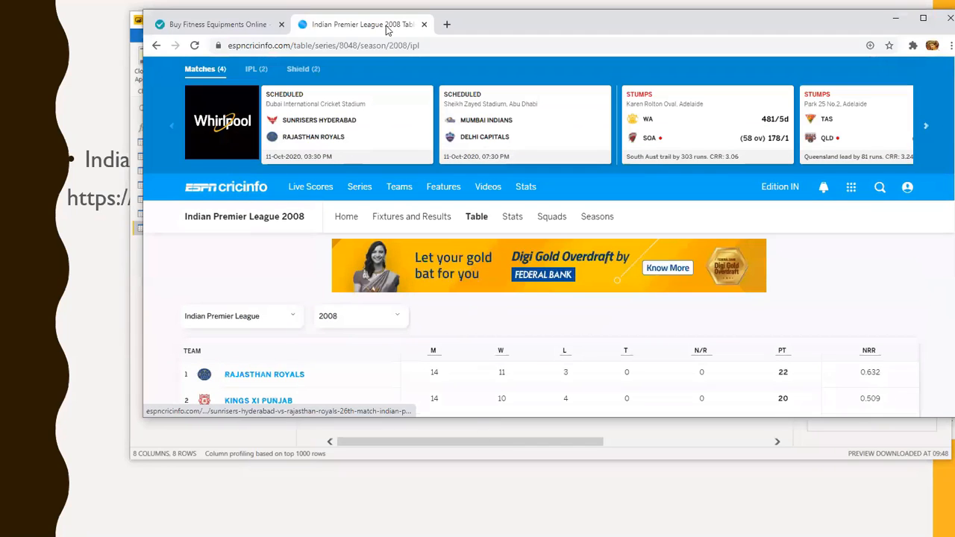
{"action": "left_click", "coordinate": [409, 45]}
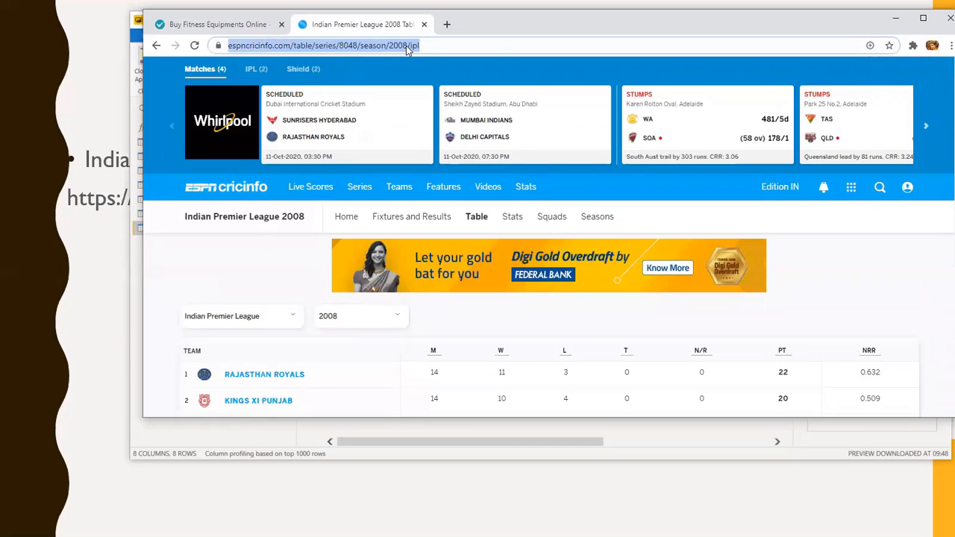
{"action": "left_click", "coordinate": [408, 47]}
{"action": "mouse_move", "coordinate": [528, 188]}
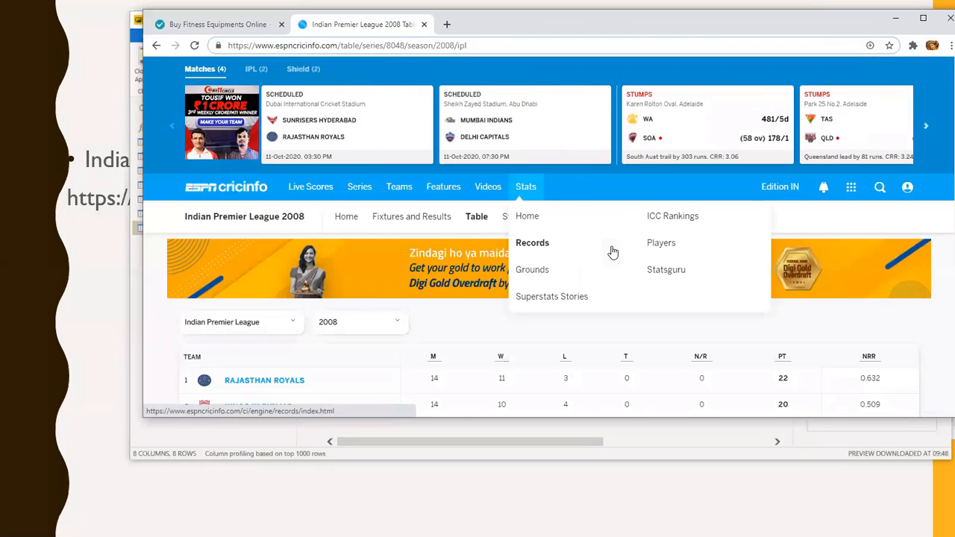
{"action": "key", "text": "BackSpace"}
{"action": "type", "text": "9"}
{"action": "key", "text": "Return"}
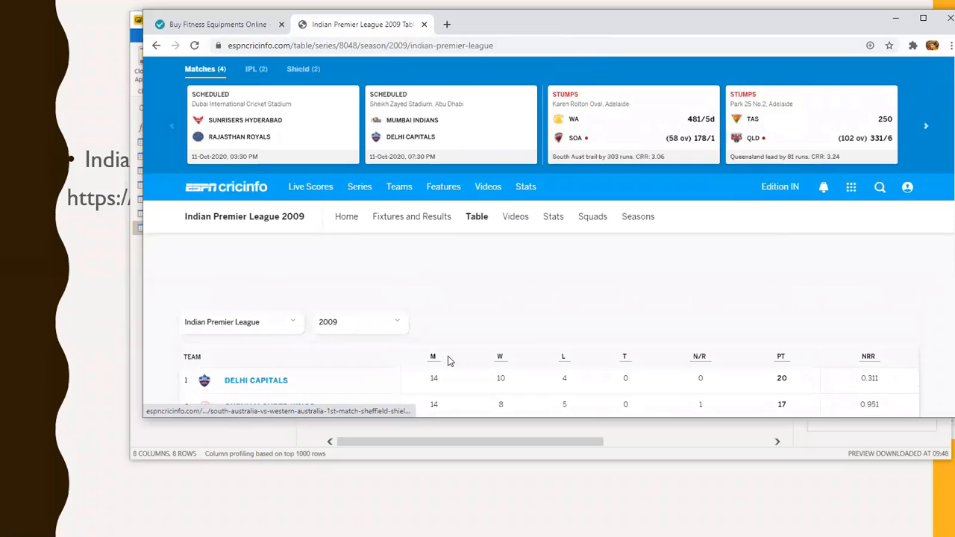
Compare the website's 2009 IPL standings with the invoked function's output, then return to Power Query Editor
{"action": "scroll", "coordinate": [429, 313], "scroll_direction": "down", "scroll_amount": 2}
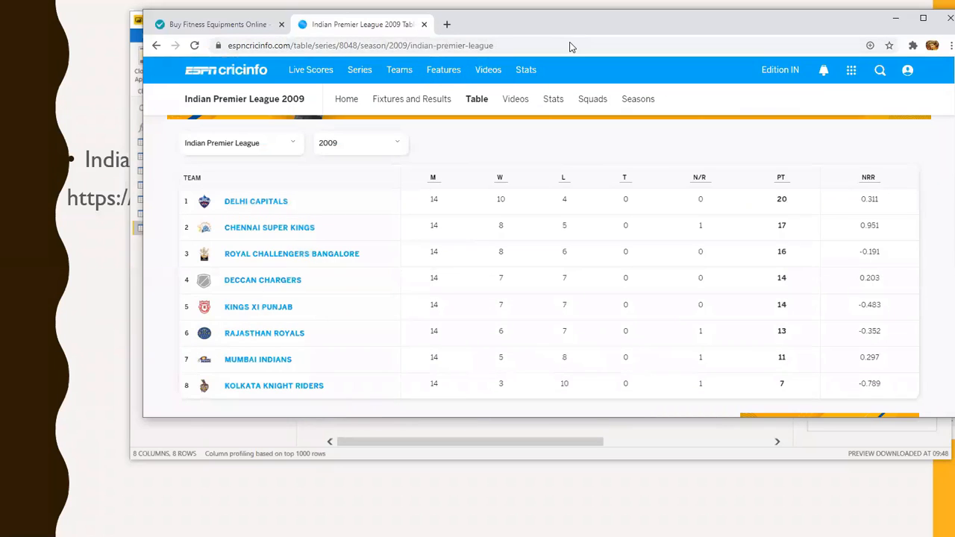
{"action": "left_click_drag", "start_coordinate": [569, 24], "coordinate": [649, 236]}
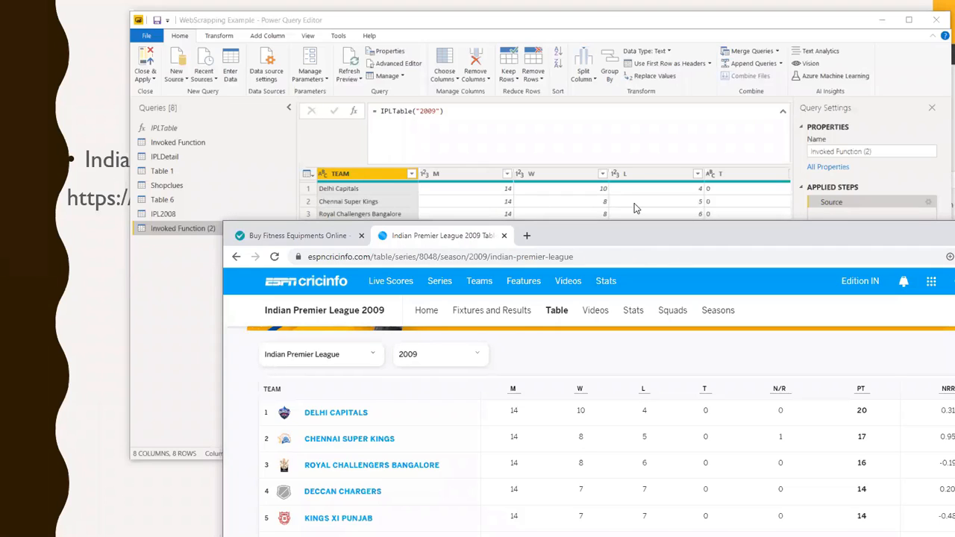
{"action": "left_click", "coordinate": [470, 20]}
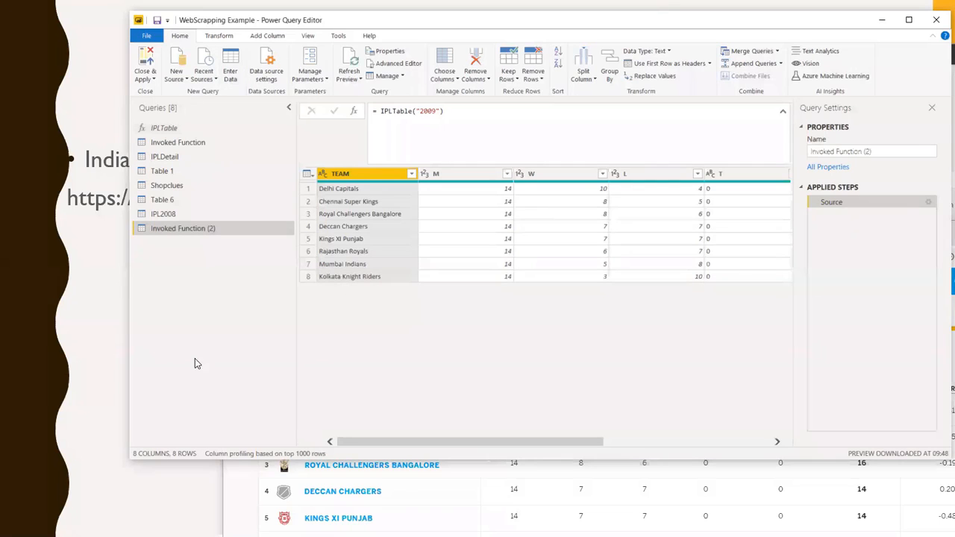
Create a blank query that generates a list of years with the formula = {2008..2019}
{"action": "right_click", "coordinate": [235, 252]}
{"action": "mouse_move", "coordinate": [273, 269]}
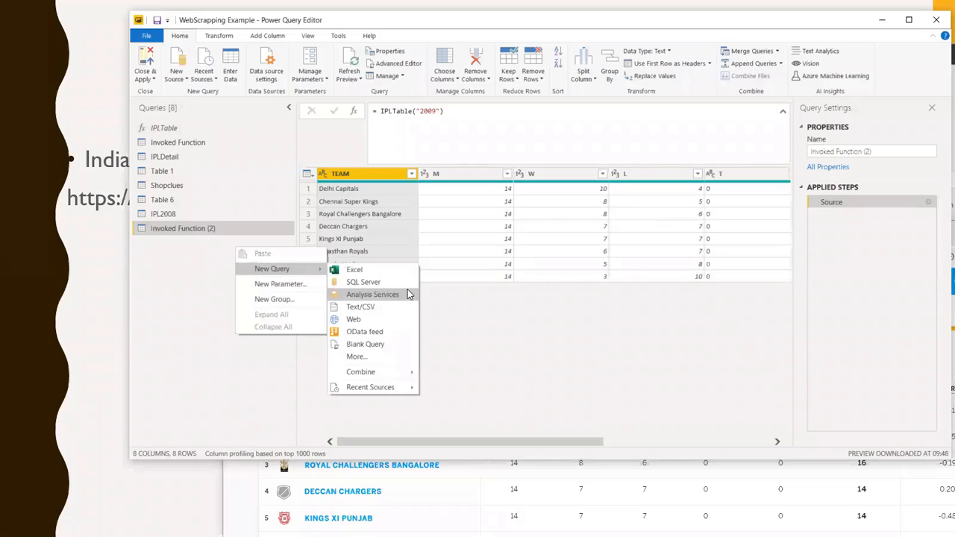
{"action": "left_click", "coordinate": [363, 346]}
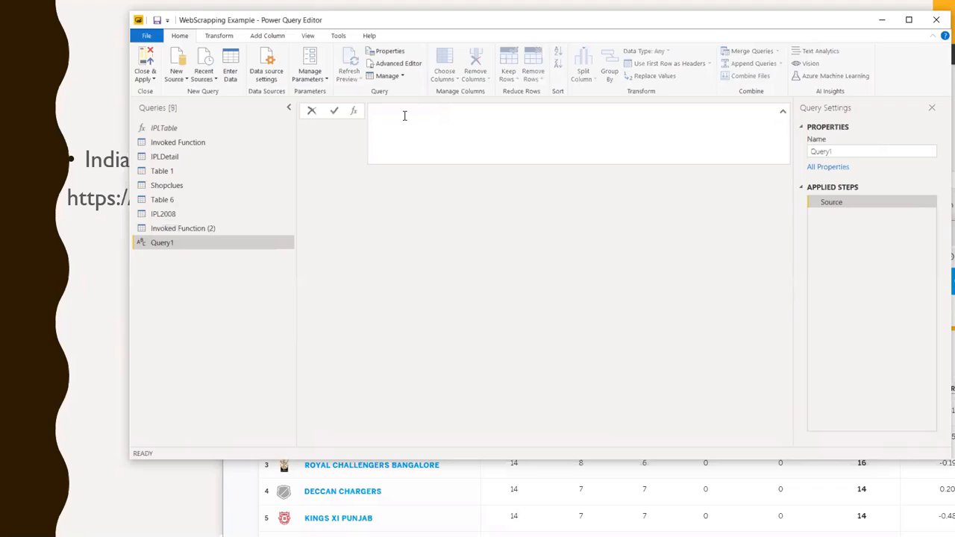
{"action": "left_click", "coordinate": [404, 116]}
{"action": "type", "text": "="}
{"action": "type", "text": "{}"}
{"action": "type", "text": "200"}
{"action": "type", "text": "8"}
{"action": "type", "text": ".."}
{"action": "type", "text": "2019"}
{"action": "key", "text": "BackSpace"}
{"action": "key", "text": "BackSpace"}
{"action": "type", "text": "2"}
{"action": "key", "text": "BackSpace"}
{"action": "type", "text": "19"}
{"action": "key", "text": "Right"}
{"action": "key", "text": "Return"}
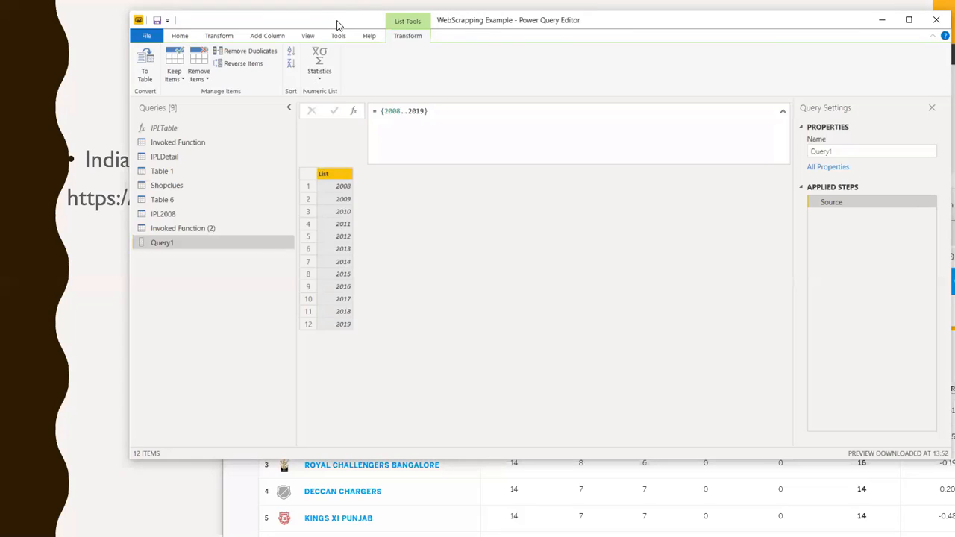
Convert the list of years to a table with no delimiter and rename its column to Year
{"action": "left_click_drag", "start_coordinate": [337, 24], "coordinate": [469, 24]}
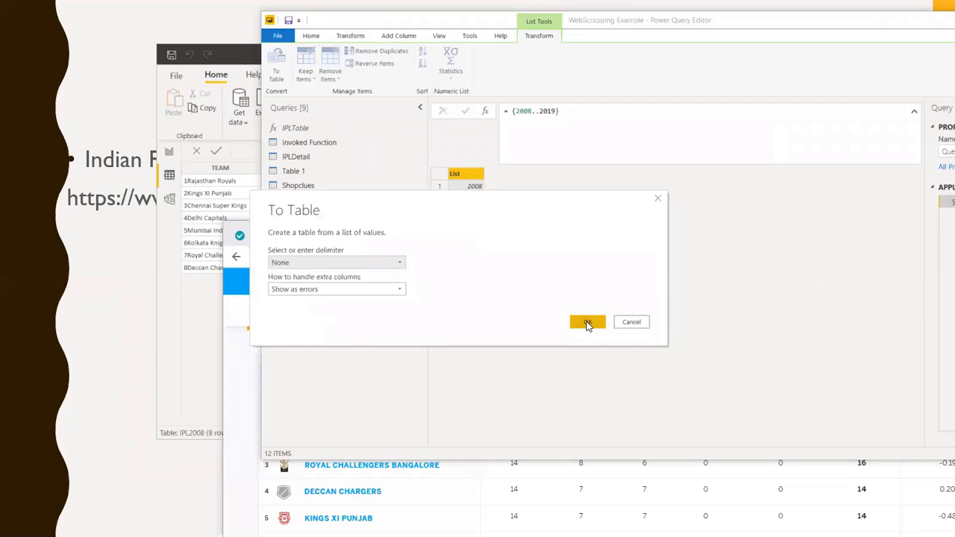
{"action": "left_click", "coordinate": [588, 324]}
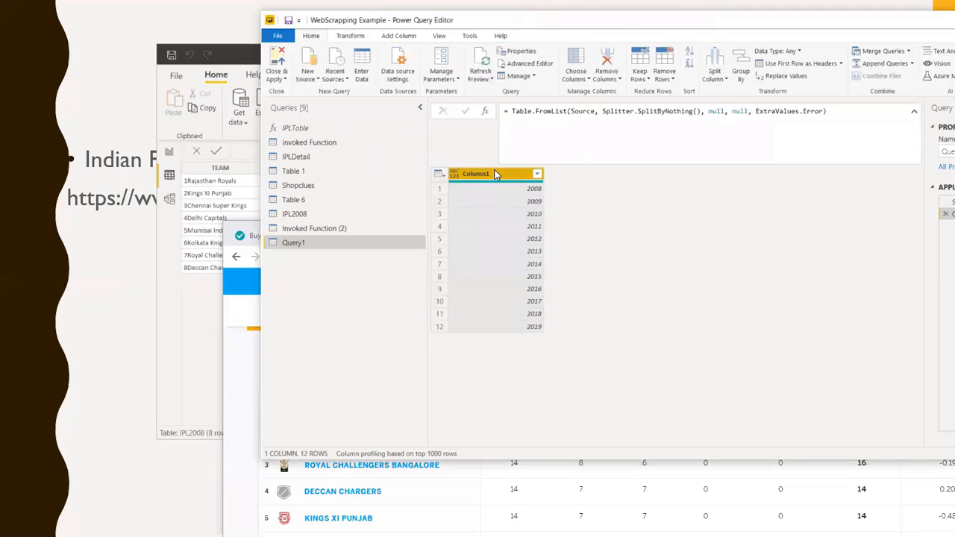
{"action": "double_click", "coordinate": [495, 174]}
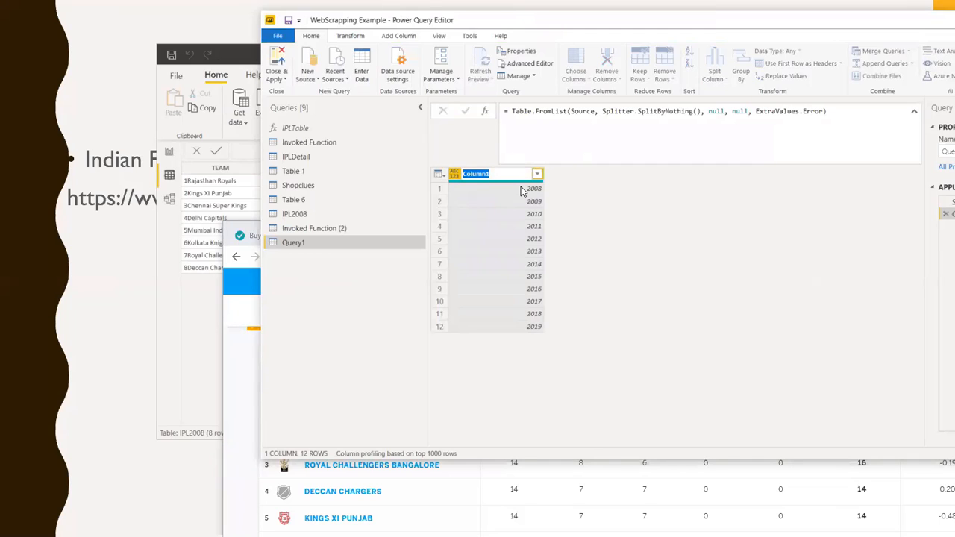
{"action": "type", "text": "Year"}
{"action": "key", "text": "Return"}
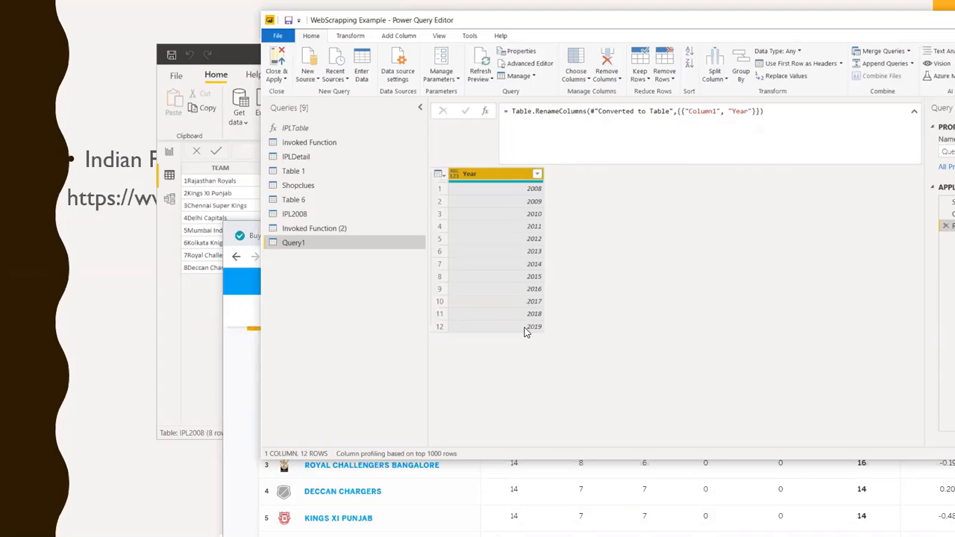
Try to invoke the IPLTable custom function for each row, passing the Year column as its Year parameter
{"action": "left_click", "coordinate": [400, 35]}
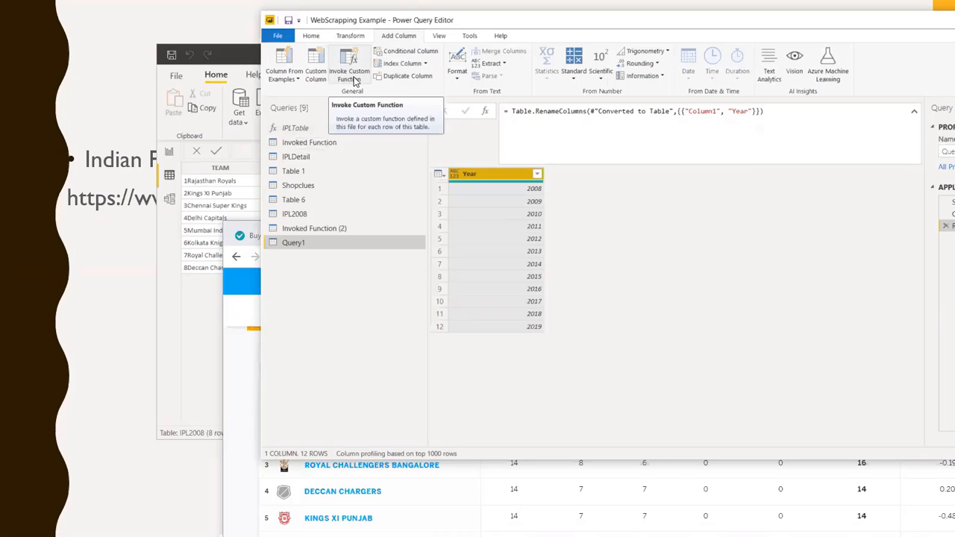
{"action": "left_click", "coordinate": [355, 80]}
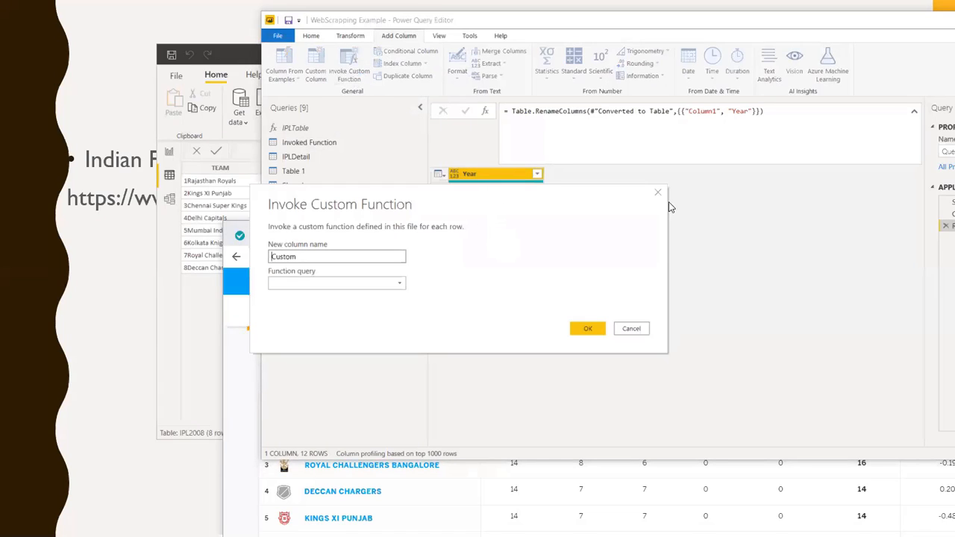
{"action": "left_click", "coordinate": [577, 301]}
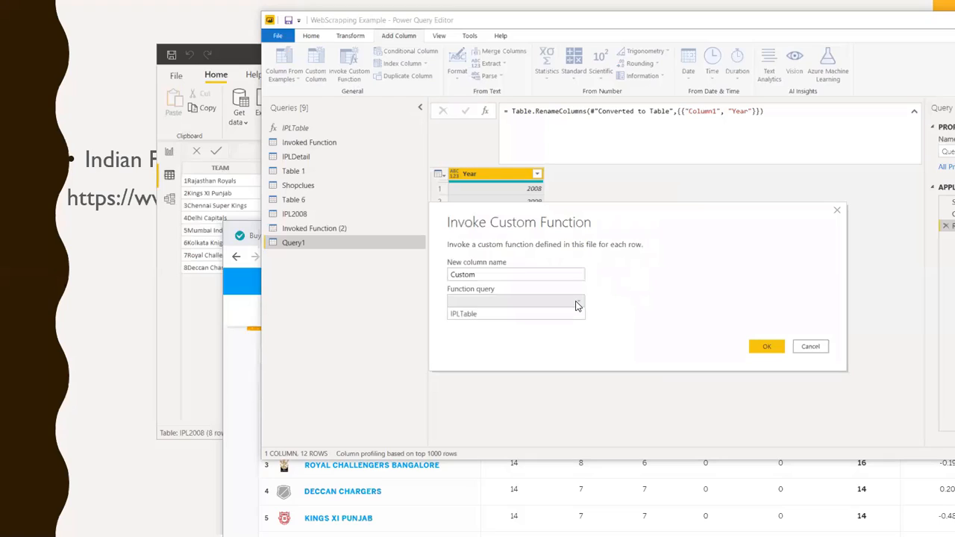
{"action": "left_click", "coordinate": [512, 317]}
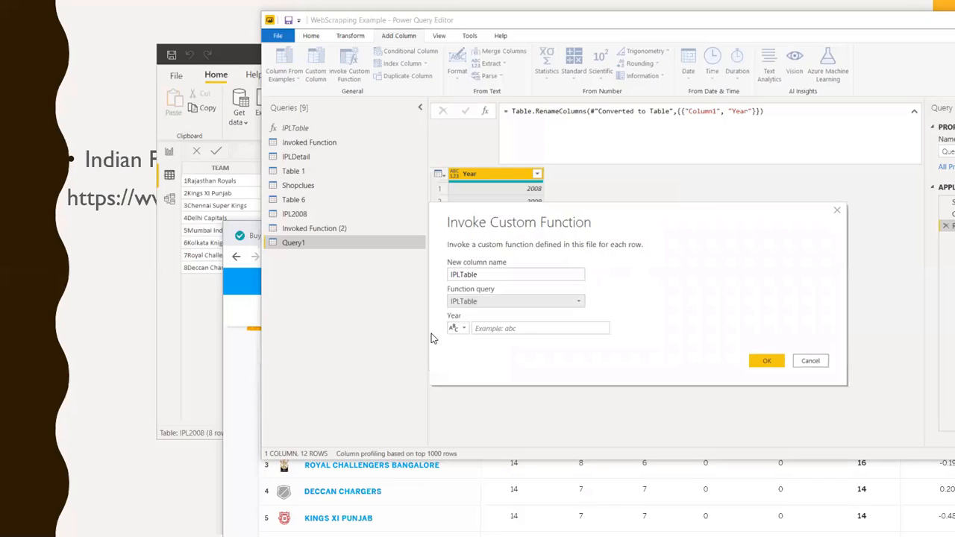
{"action": "left_click", "coordinate": [459, 329]}
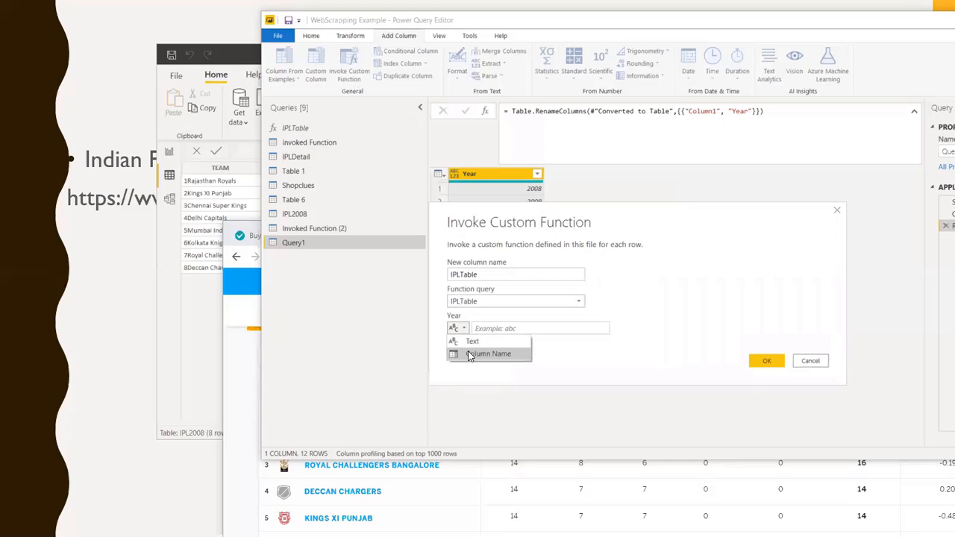
{"action": "left_click", "coordinate": [470, 355]}
{"action": "left_click", "coordinate": [602, 330]}
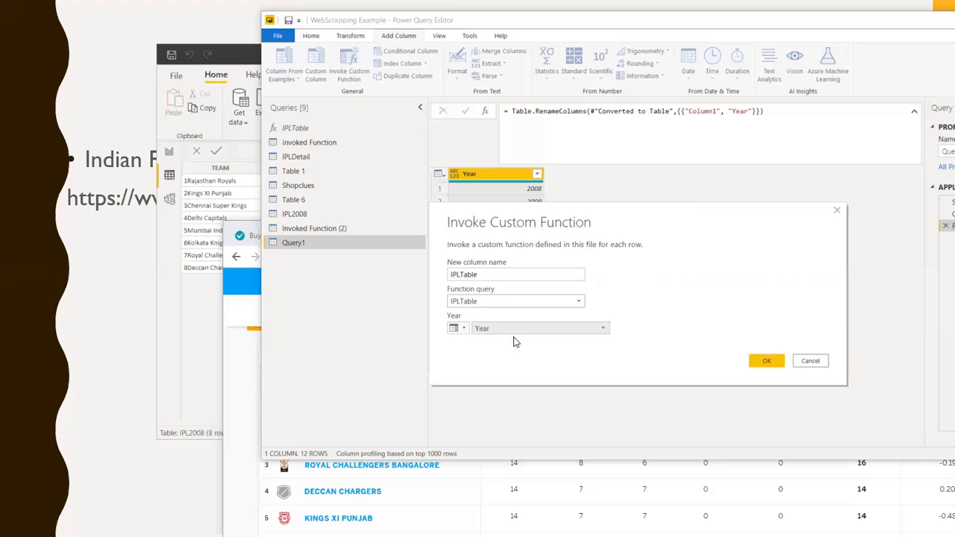
{"action": "left_click", "coordinate": [514, 341]}
{"action": "left_click", "coordinate": [764, 361]}
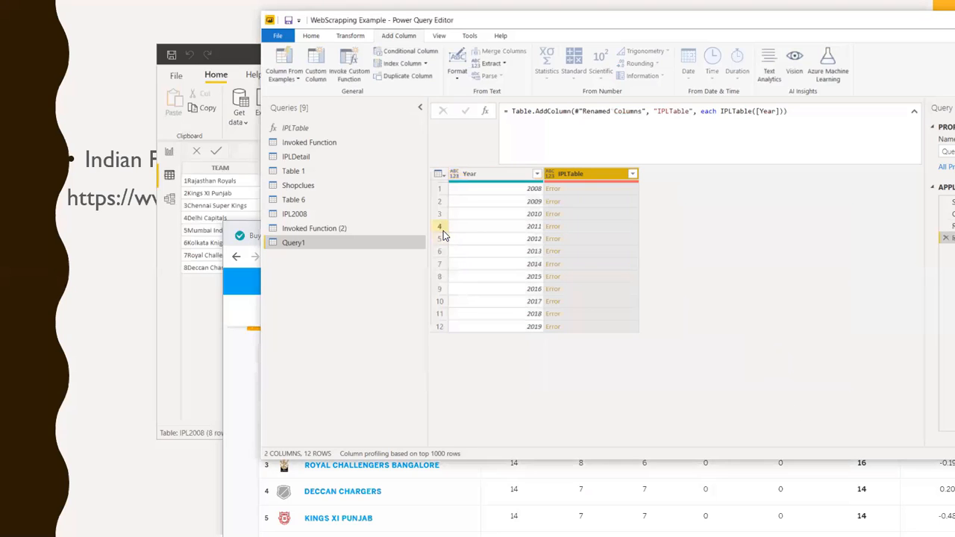
Remove the Invoked Custom Function step from Query1's applied steps
{"action": "left_click", "coordinate": [482, 179]}
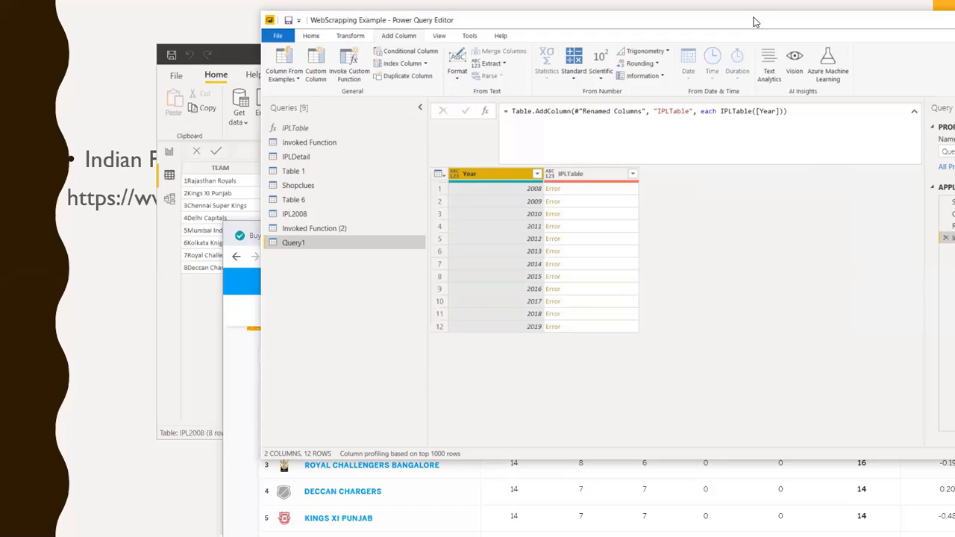
{"action": "left_click_drag", "start_coordinate": [754, 23], "coordinate": [672, 12]}
{"action": "left_click", "coordinate": [864, 228]}
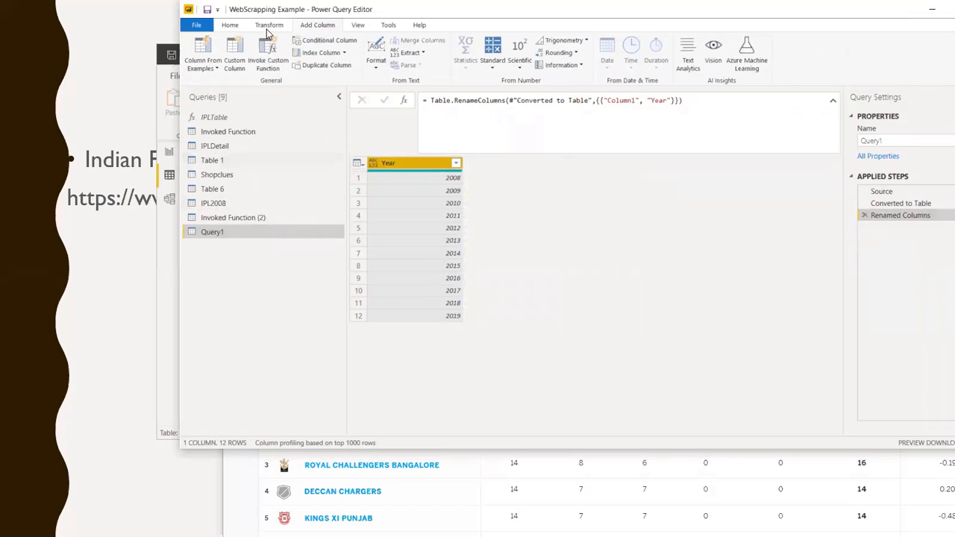
Change the data type of Query1's Year column to Text
{"action": "left_click", "coordinate": [269, 24]}
{"action": "left_click", "coordinate": [339, 41]}
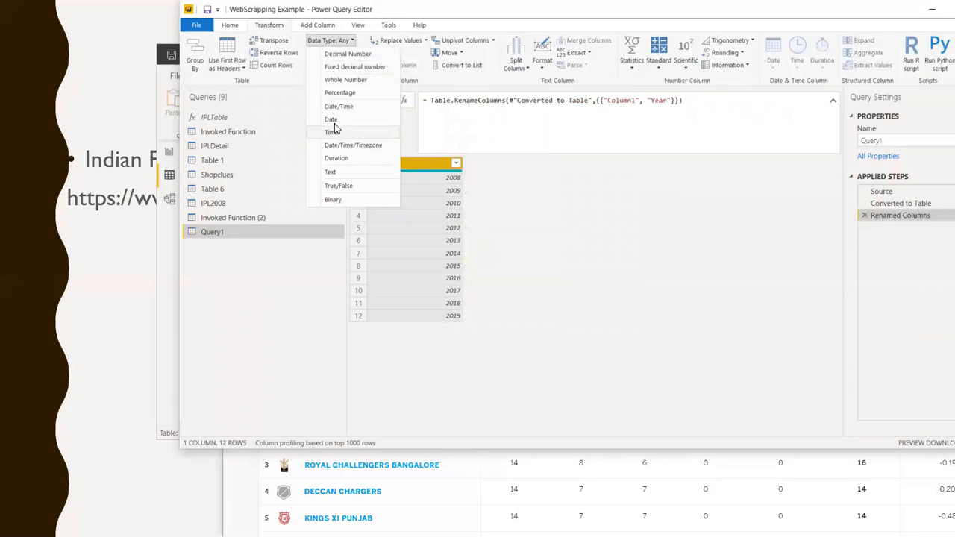
{"action": "left_click", "coordinate": [338, 173]}
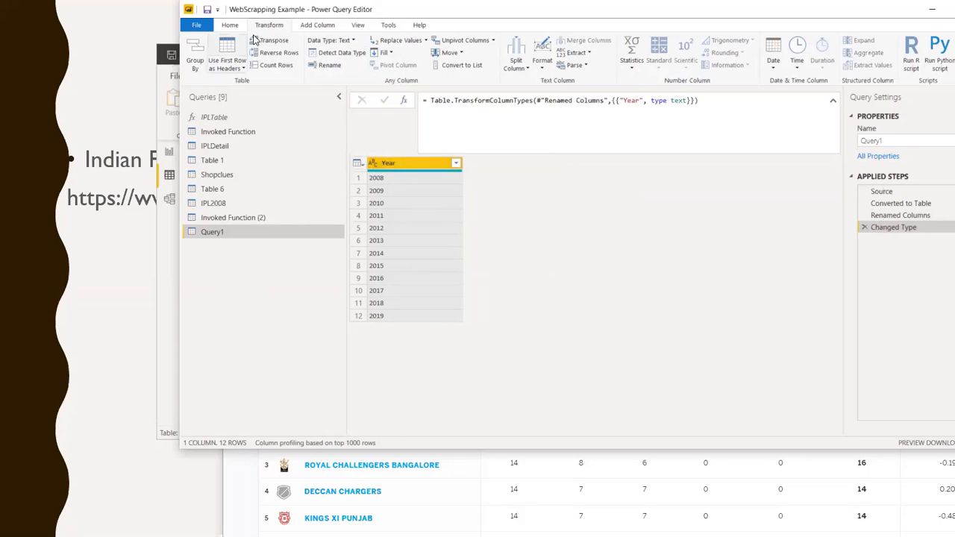
Add an IPLTable column by invoking the IPLTable custom function with the Year column as its Year parameter
{"action": "left_click", "coordinate": [327, 25]}
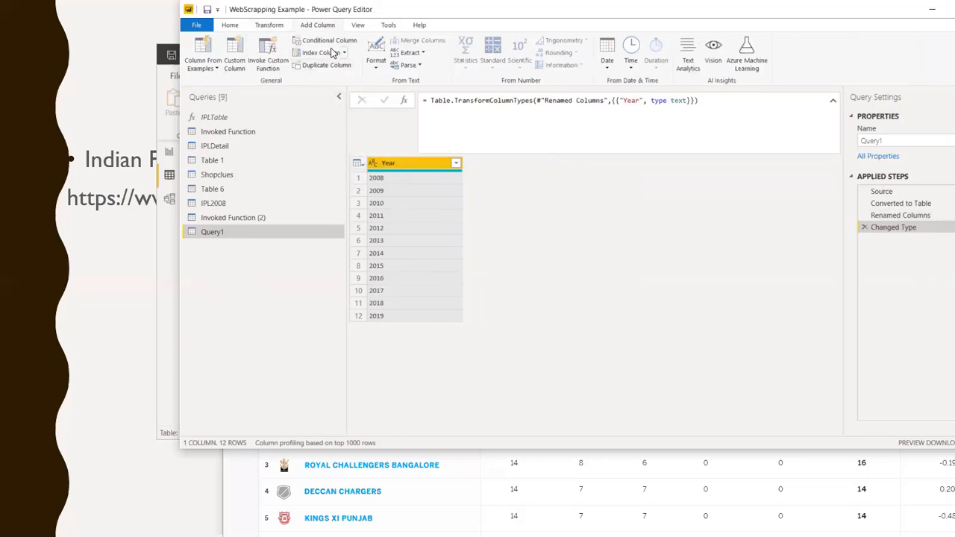
{"action": "left_click", "coordinate": [265, 56]}
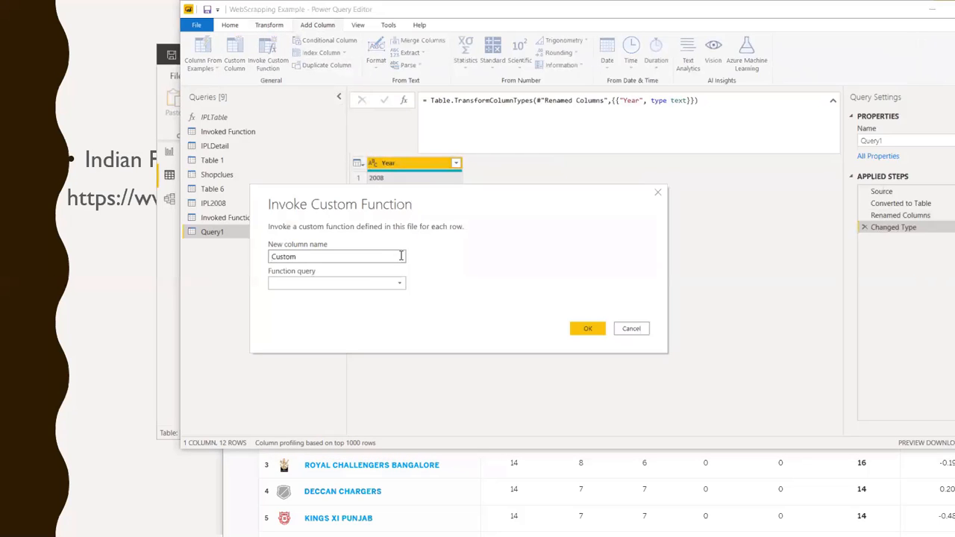
{"action": "left_click", "coordinate": [402, 284]}
{"action": "left_click", "coordinate": [307, 300]}
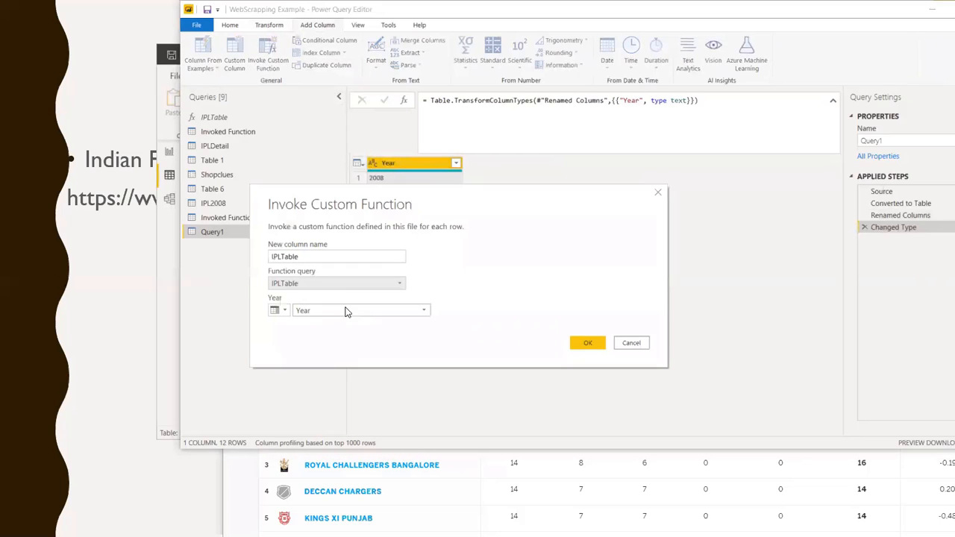
{"action": "left_click", "coordinate": [587, 345]}
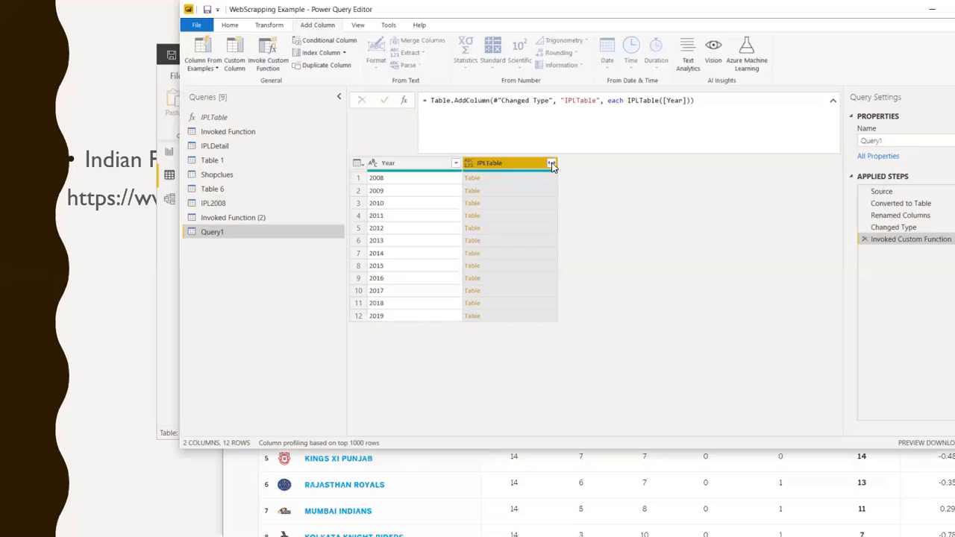
Expand the IPLTable column with all its columns selected and without the original column name as prefix
{"action": "left_click", "coordinate": [552, 164]}
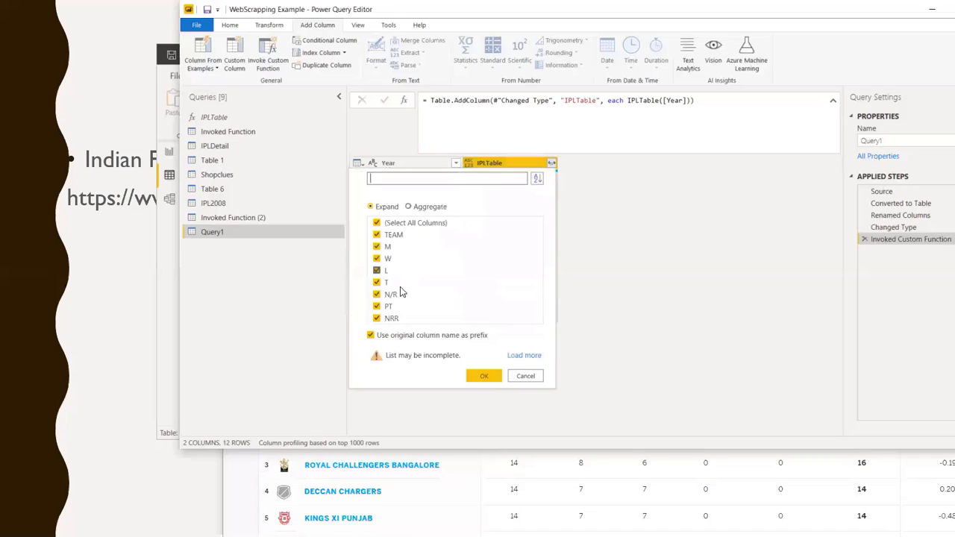
{"action": "left_click", "coordinate": [372, 336]}
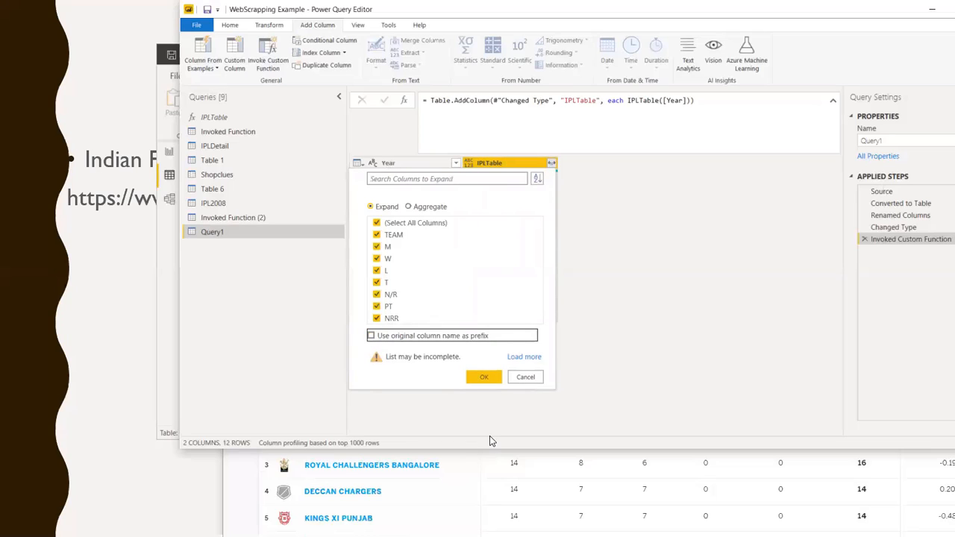
{"action": "left_click", "coordinate": [485, 378]}
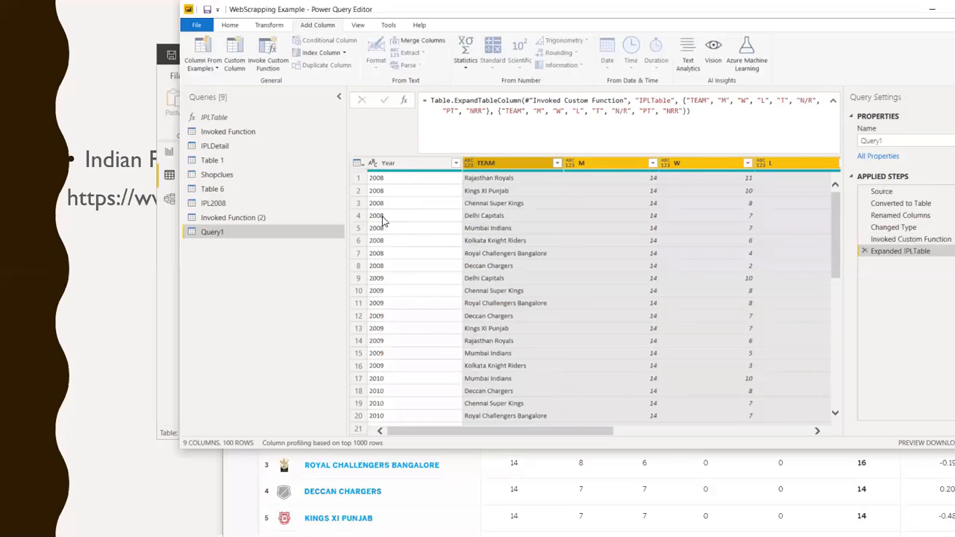
Review the expanded standings in Query1 from the 2008 rows to the 2019 rows, across all columns from Year to NRR
{"action": "left_click", "coordinate": [389, 192]}
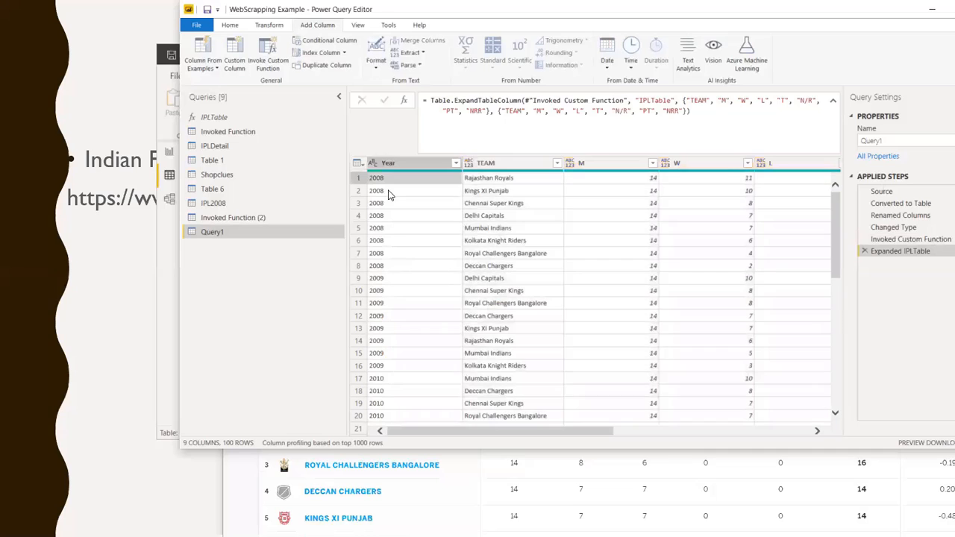
{"action": "left_click", "coordinate": [394, 307]}
{"action": "scroll", "coordinate": [396, 313], "scroll_direction": "down", "scroll_amount": 4}
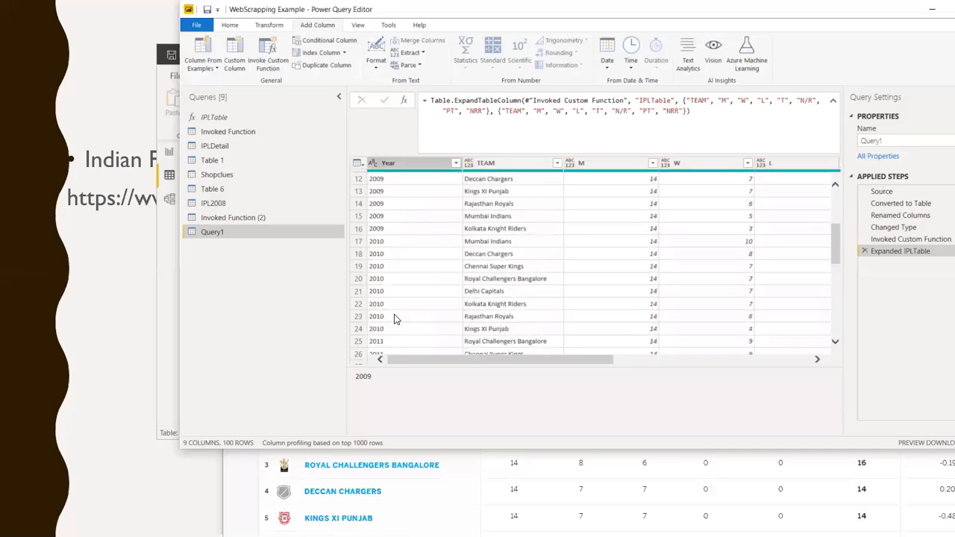
{"action": "left_click", "coordinate": [402, 270]}
{"action": "scroll", "coordinate": [407, 299], "scroll_direction": "down", "scroll_amount": 8}
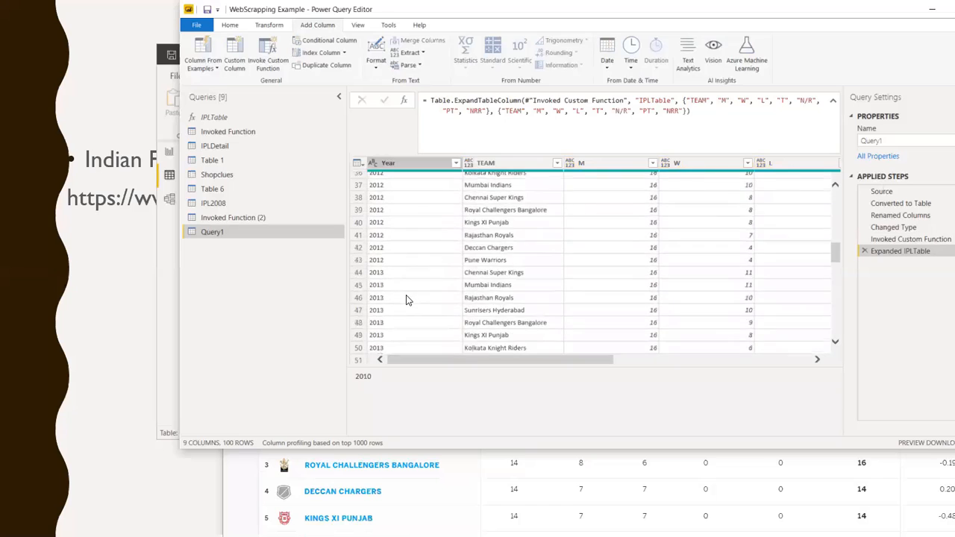
{"action": "scroll", "coordinate": [406, 300], "scroll_direction": "down", "scroll_amount": 16}
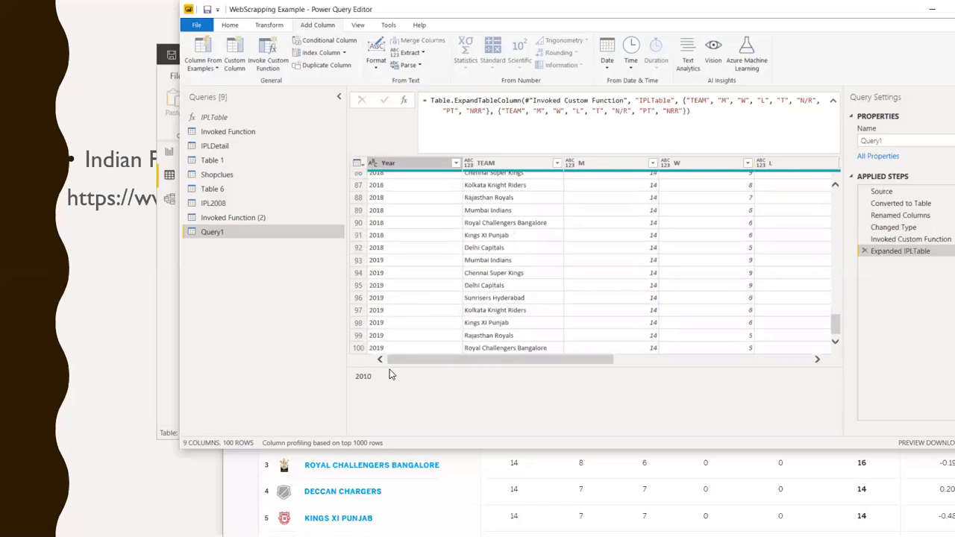
{"action": "left_click", "coordinate": [400, 348]}
{"action": "left_click_drag", "start_coordinate": [515, 362], "coordinate": [836, 396]}
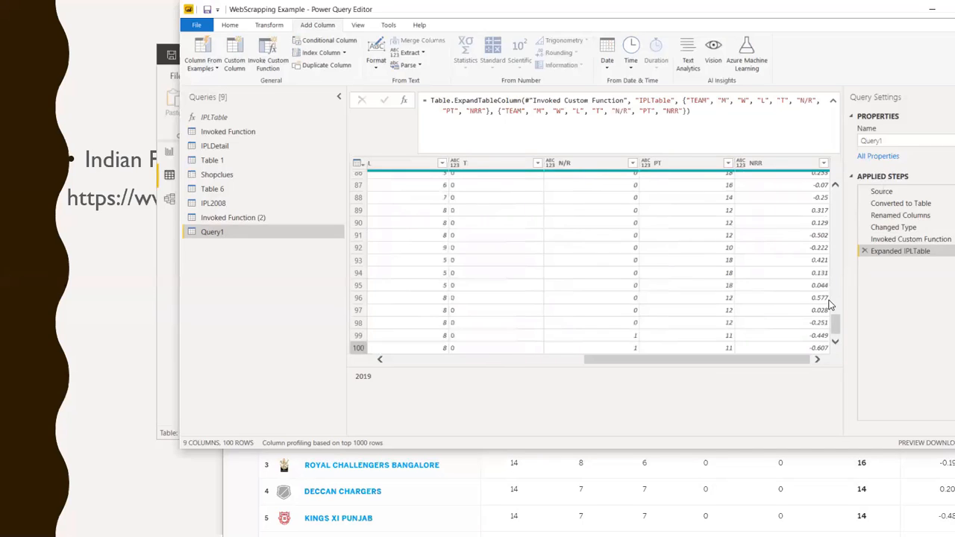
{"action": "left_click_drag", "start_coordinate": [838, 332], "coordinate": [857, 163]}
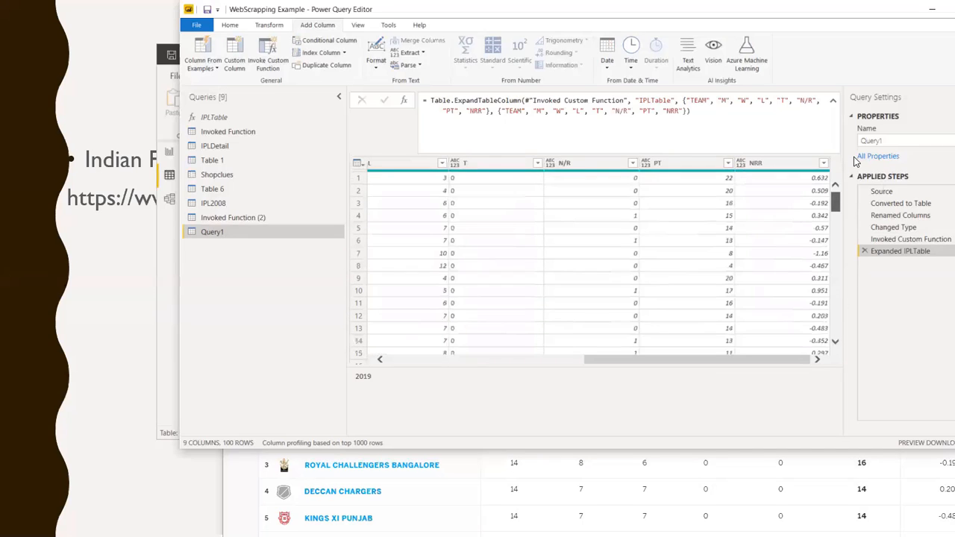
{"action": "left_click_drag", "start_coordinate": [680, 360], "coordinate": [317, 342]}
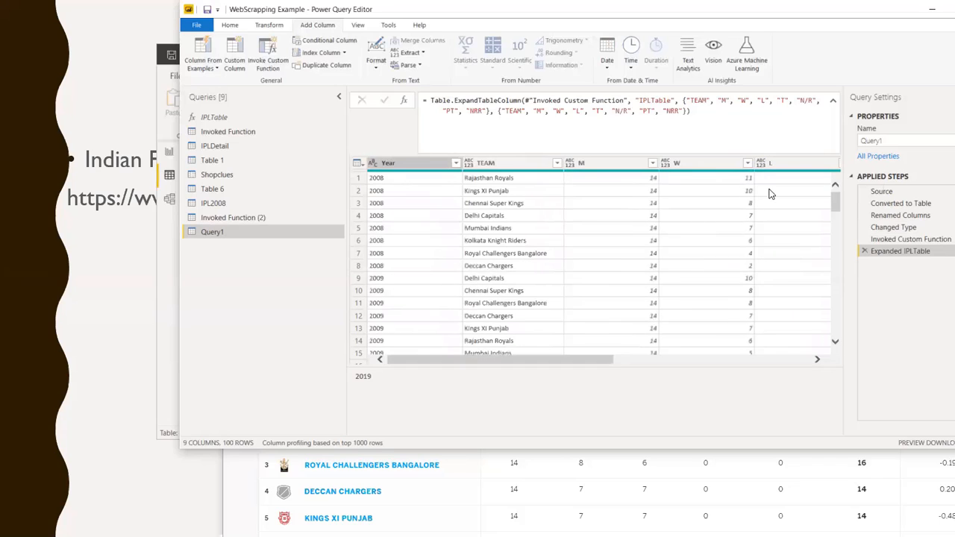
Change the data types of Query1's M and W columns to Whole Number
{"action": "left_click", "coordinate": [612, 166]}
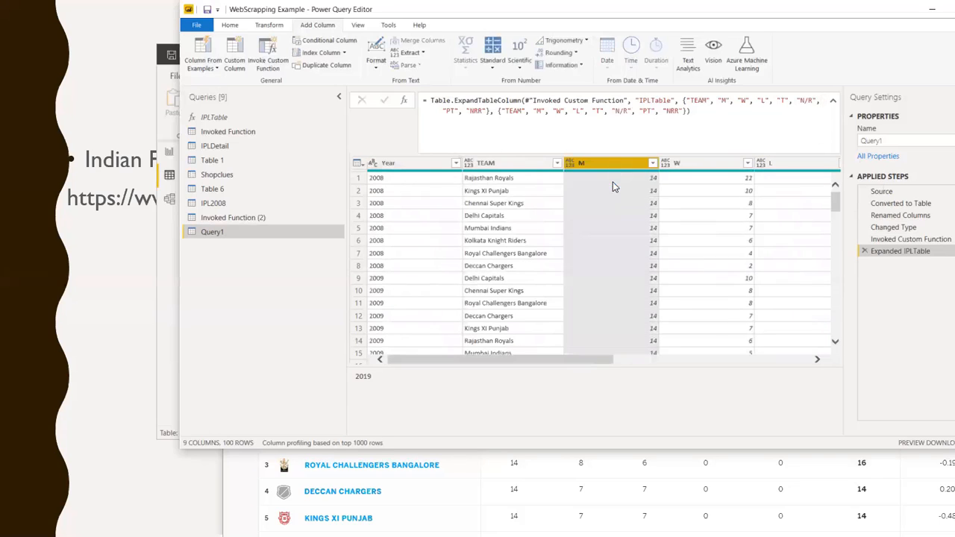
{"action": "left_click", "coordinate": [267, 25]}
{"action": "left_click", "coordinate": [330, 41]}
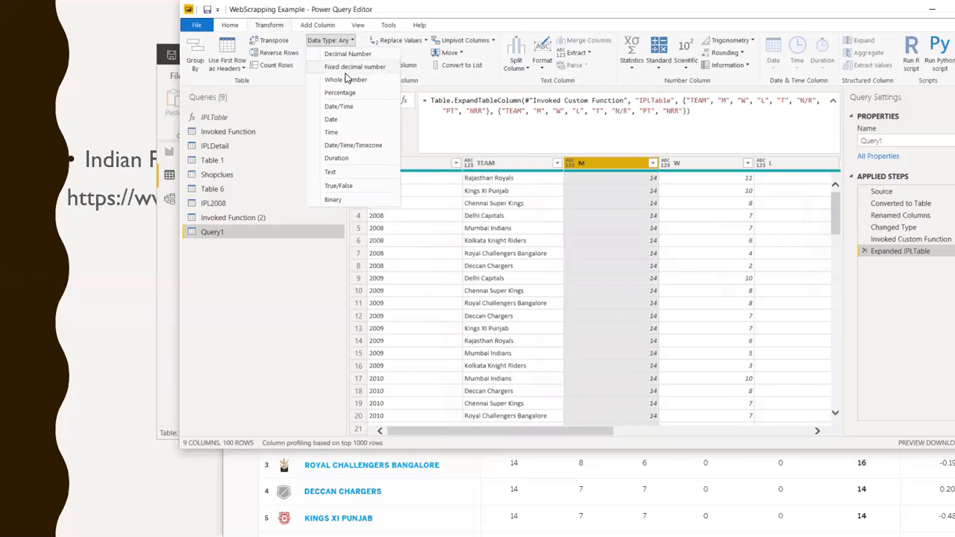
{"action": "left_click", "coordinate": [346, 79]}
{"action": "left_click", "coordinate": [721, 163]}
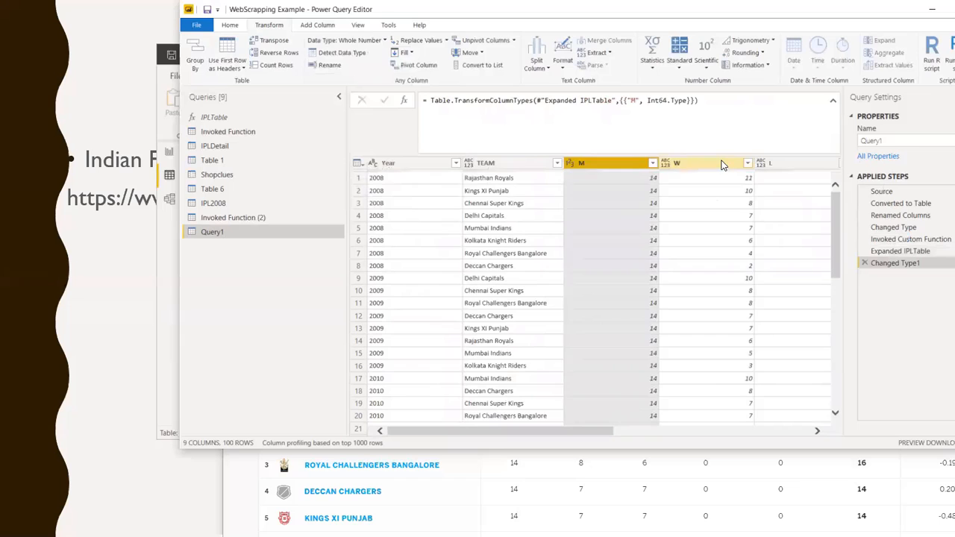
{"action": "left_click", "coordinate": [333, 41]}
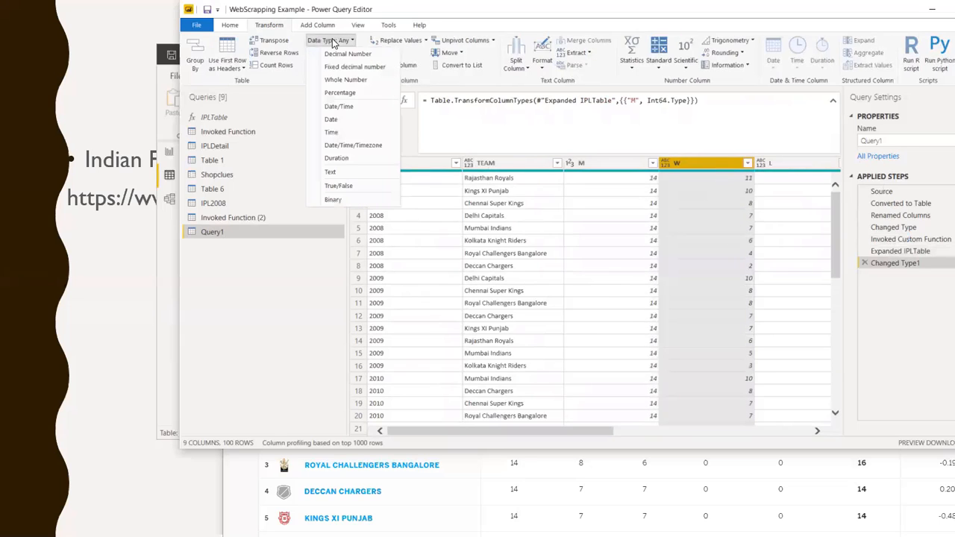
{"action": "left_click", "coordinate": [345, 79]}
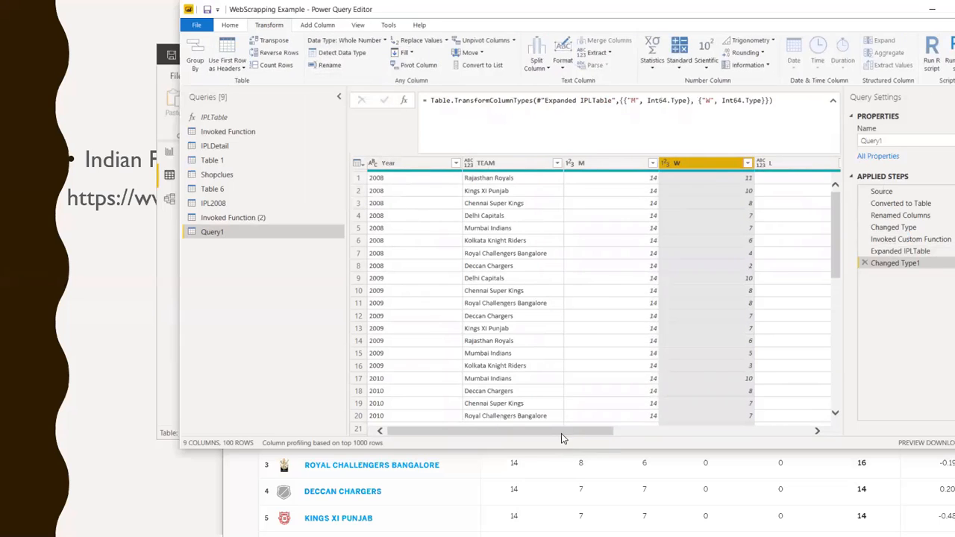
Replace the W column's type conversion with Decimal Number, and delete the whole Changed Type1 step from Query1
{"action": "left_click_drag", "start_coordinate": [565, 438], "coordinate": [814, 433]}
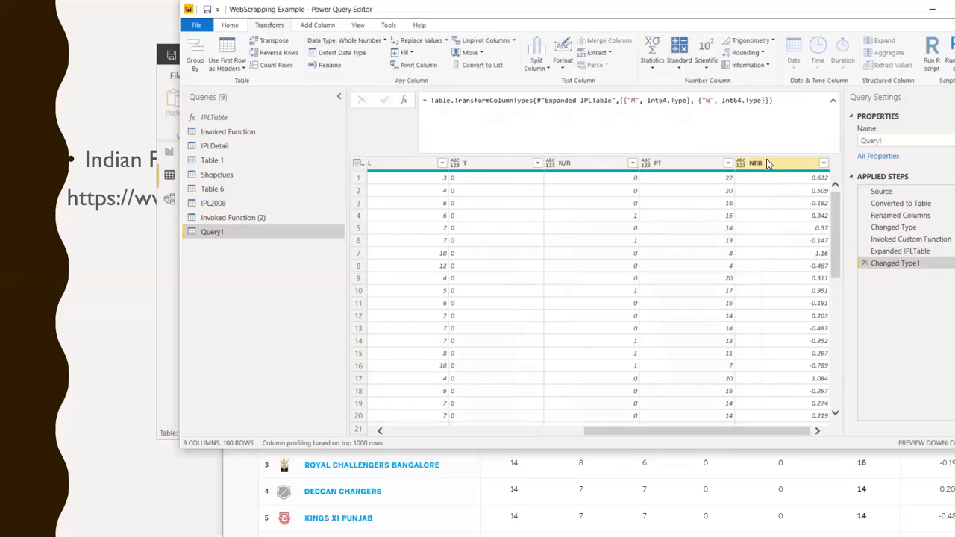
{"action": "left_click", "coordinate": [370, 43]}
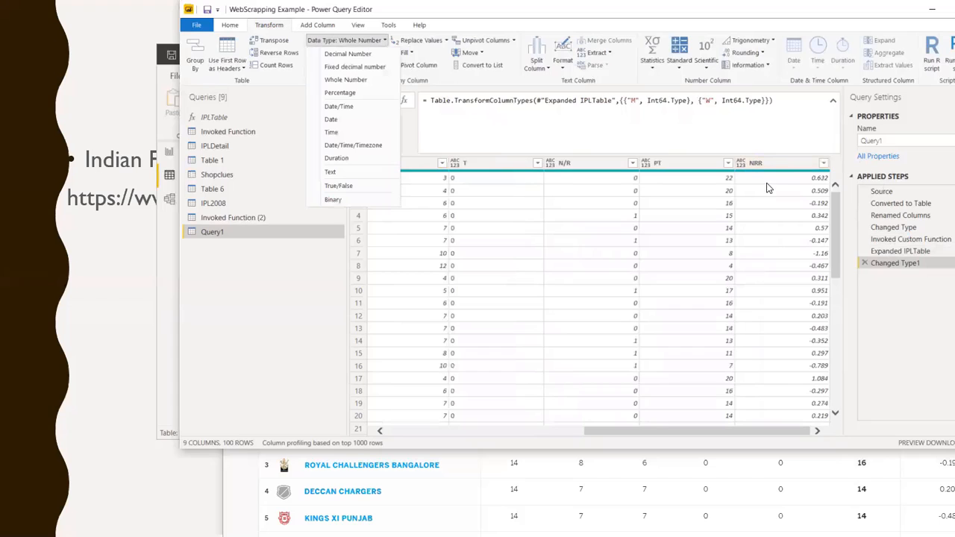
{"action": "left_click", "coordinate": [773, 164]}
{"action": "left_click", "coordinate": [362, 40]}
{"action": "left_click", "coordinate": [349, 56]}
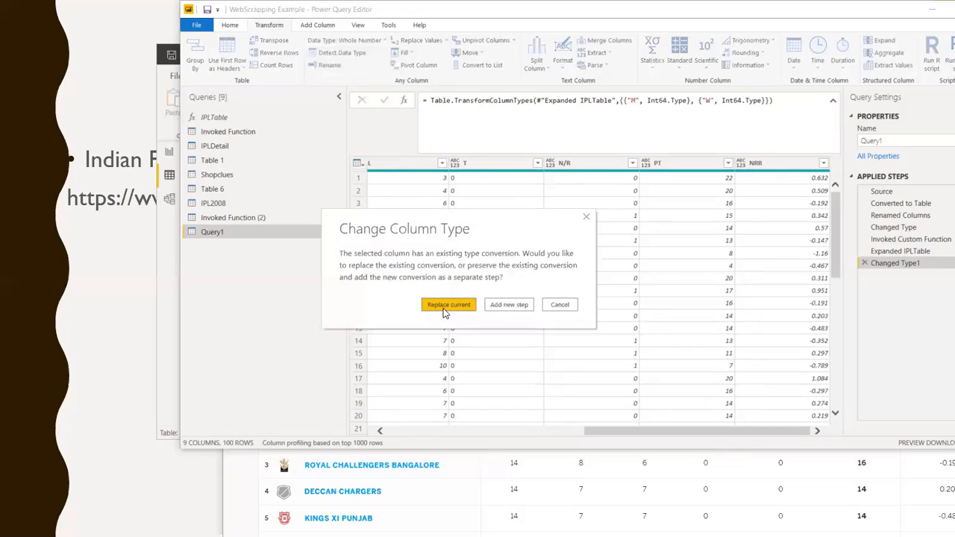
{"action": "left_click", "coordinate": [448, 306]}
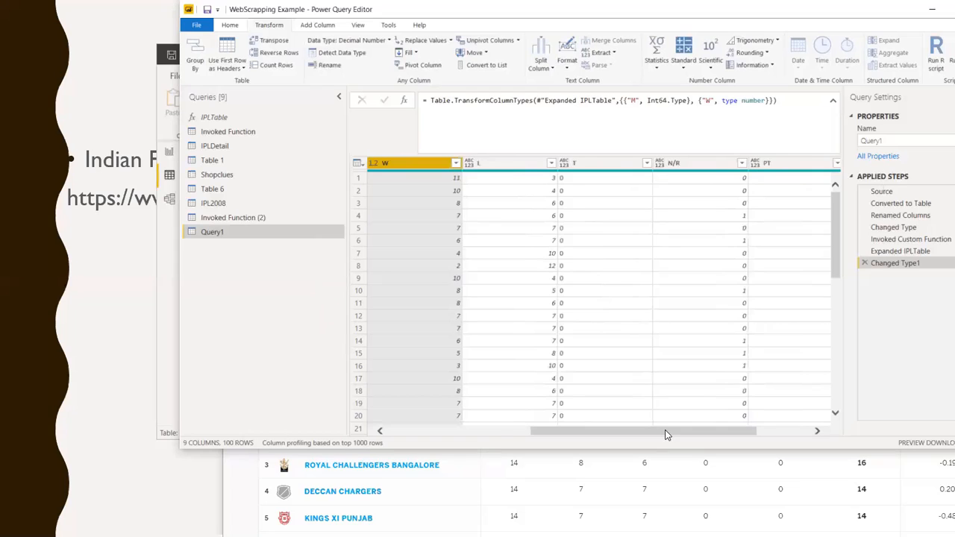
{"action": "left_click_drag", "start_coordinate": [666, 430], "coordinate": [458, 413]}
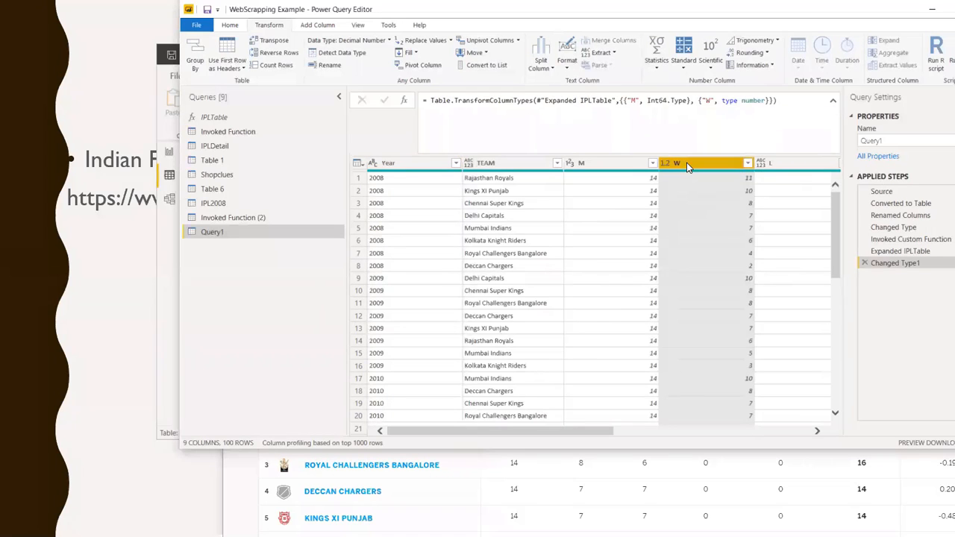
{"action": "left_click", "coordinate": [864, 263]}
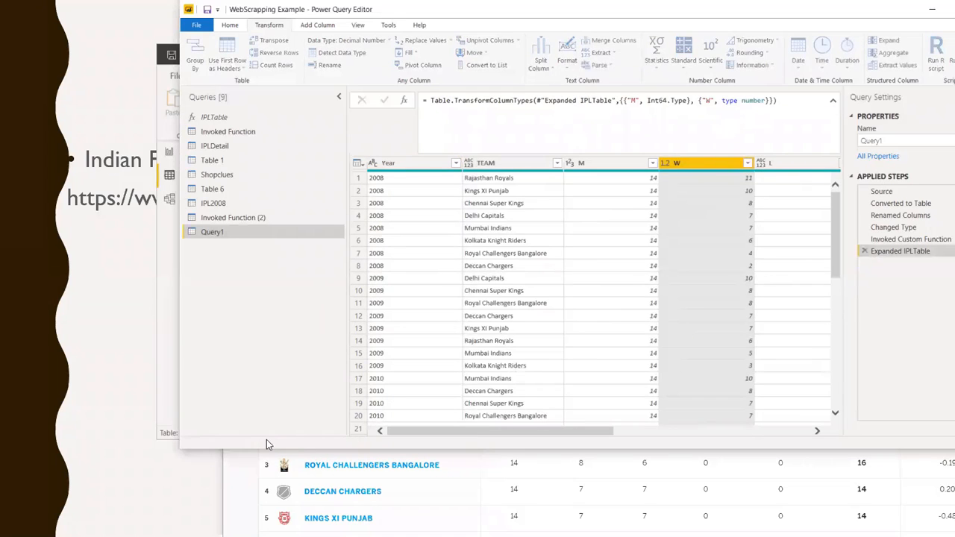
Change the data types of Query1's W and L columns to Whole Number
{"action": "left_click", "coordinate": [345, 41]}
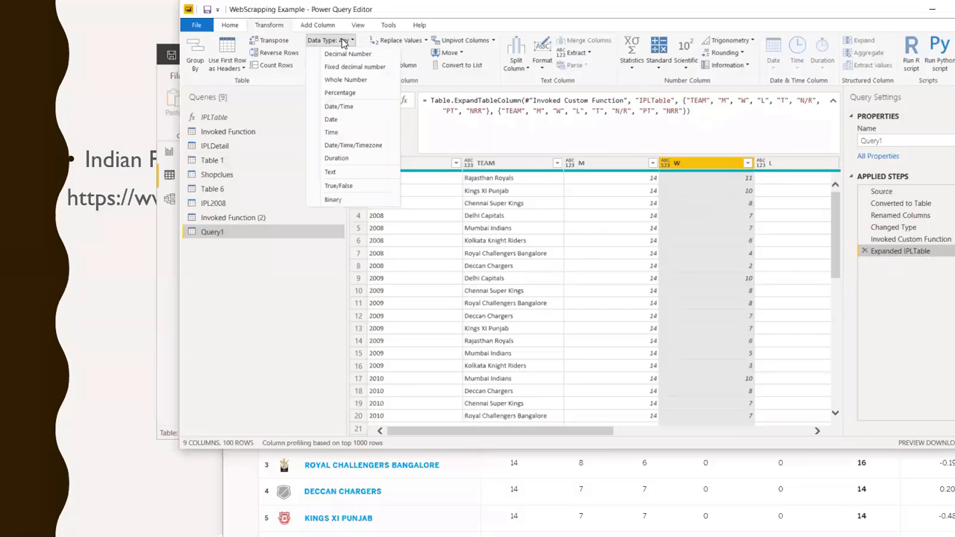
{"action": "left_click", "coordinate": [345, 79]}
{"action": "left_click", "coordinate": [791, 163]}
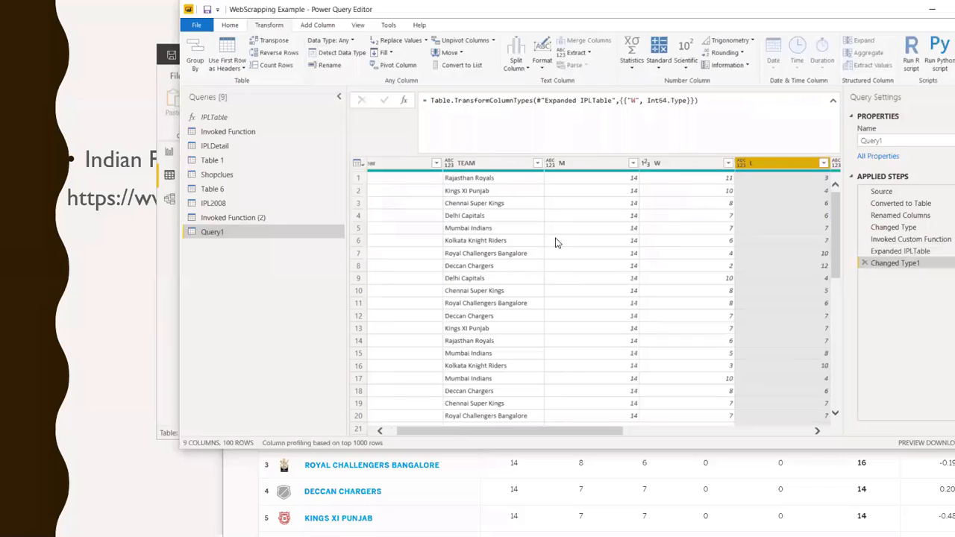
{"action": "left_click", "coordinate": [323, 39]}
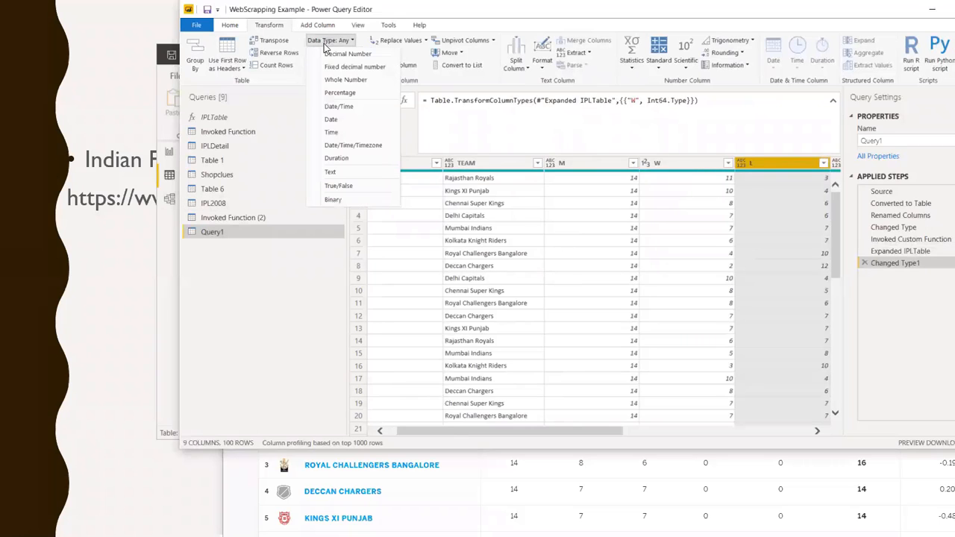
{"action": "left_click", "coordinate": [336, 79]}
Change the data type of Query1's NRR column to Decimal Number
{"action": "left_click_drag", "start_coordinate": [603, 430], "coordinate": [826, 436]}
{"action": "left_click", "coordinate": [769, 163]}
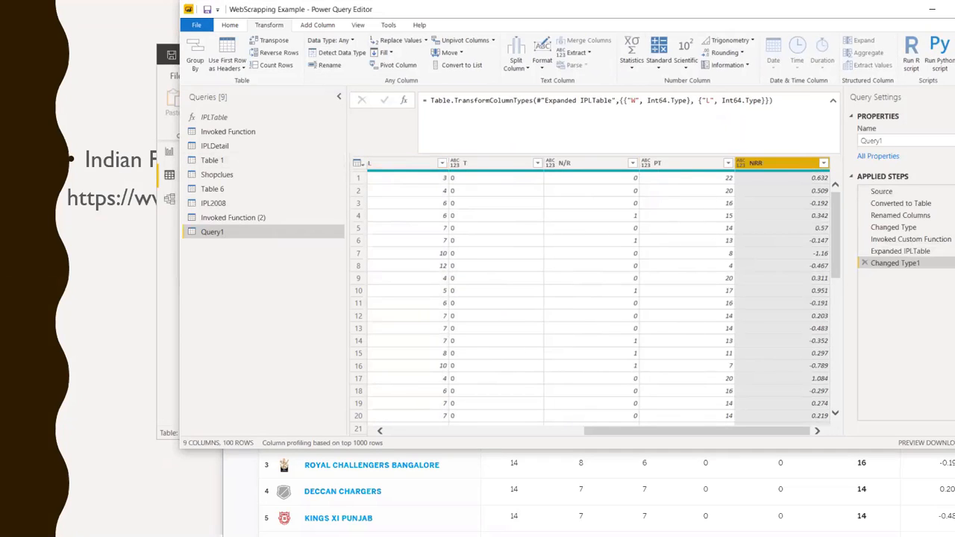
{"action": "left_click", "coordinate": [338, 41]}
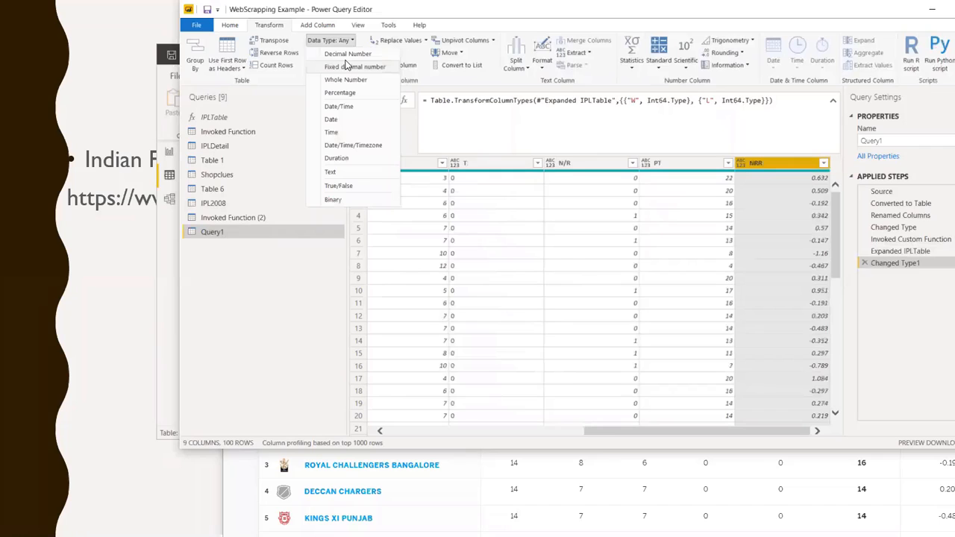
{"action": "left_click", "coordinate": [345, 56]}
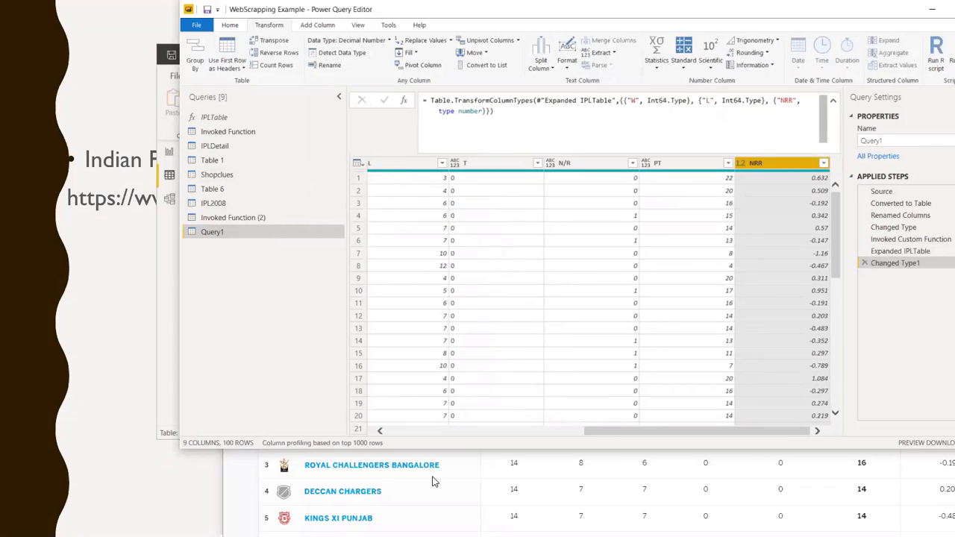
{"action": "left_click_drag", "start_coordinate": [619, 432], "coordinate": [263, 415]}
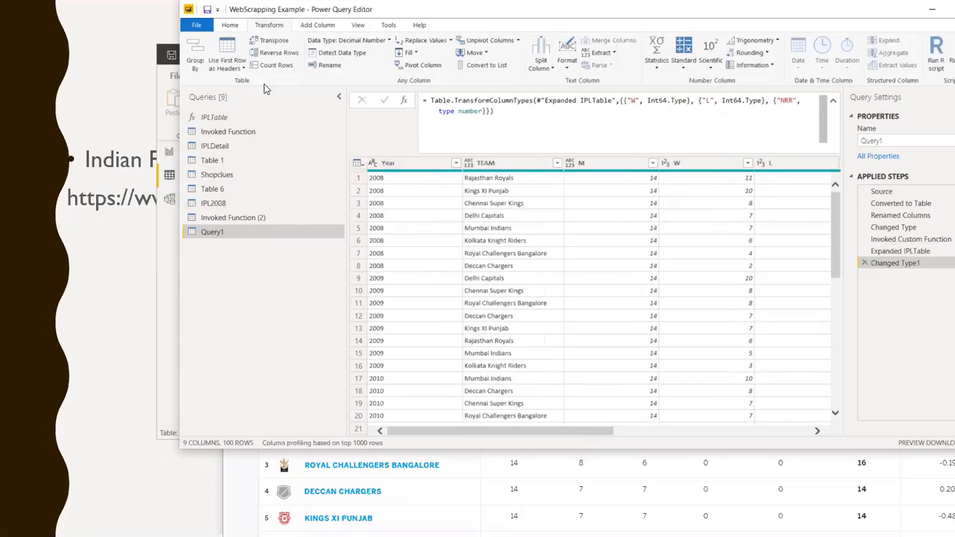
Review the IPLTable function's M code in the Advanced Editor, highlighting its (Year as text) parameter declaration
{"action": "left_click", "coordinate": [229, 122]}
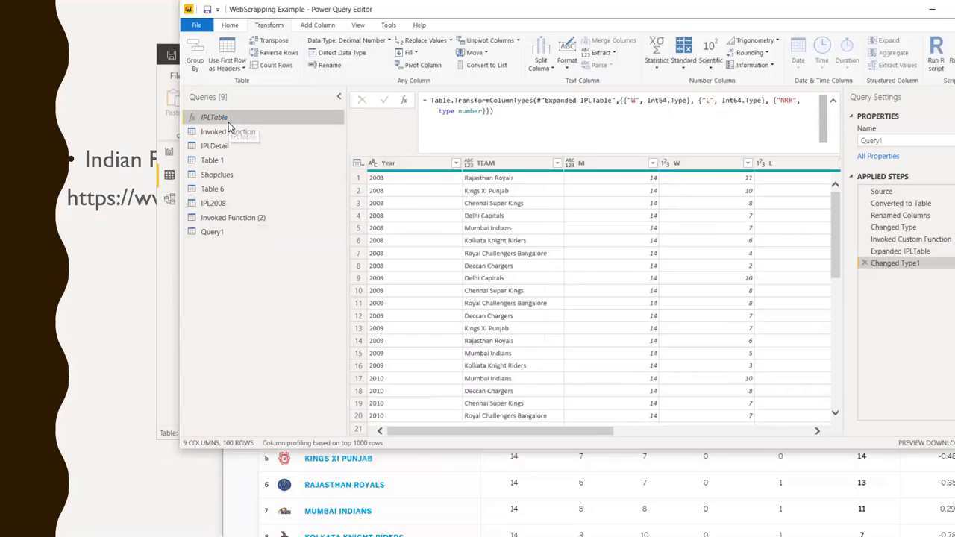
{"action": "left_click", "coordinate": [231, 25]}
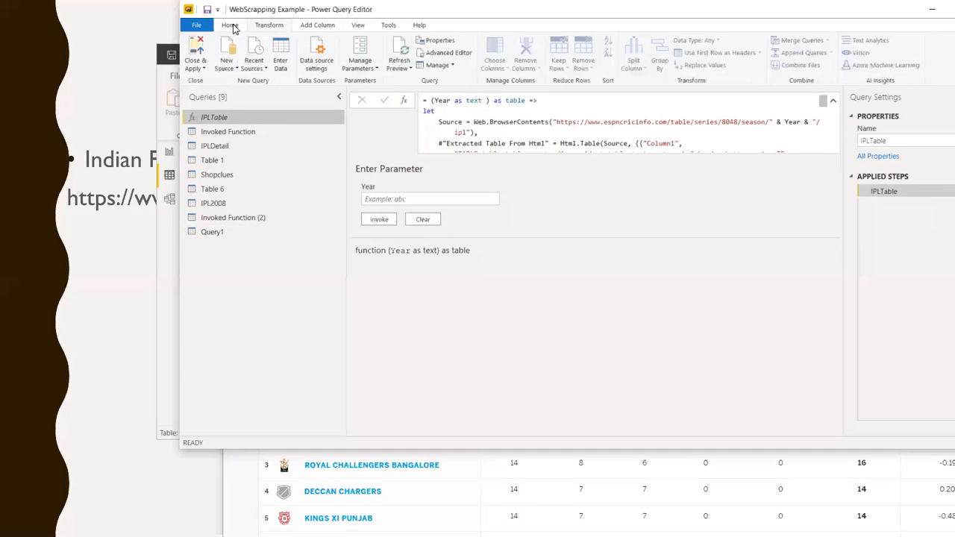
{"action": "left_click", "coordinate": [442, 57]}
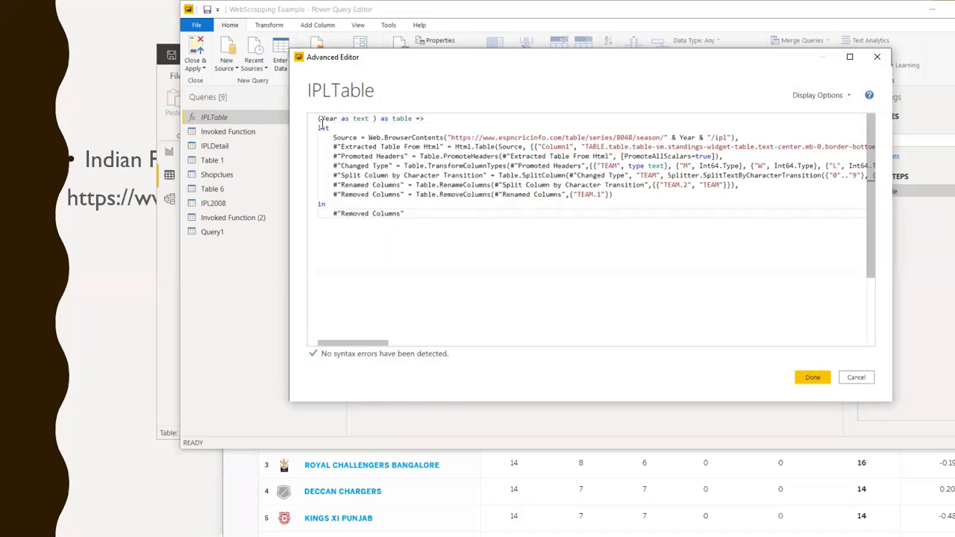
{"action": "left_click_drag", "start_coordinate": [318, 119], "coordinate": [382, 119]}
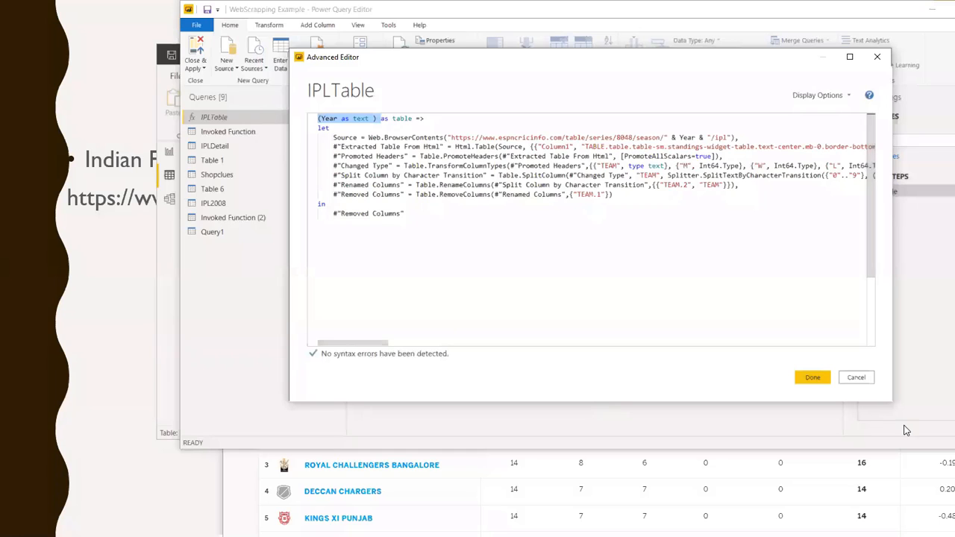
{"action": "left_click", "coordinate": [814, 377]}
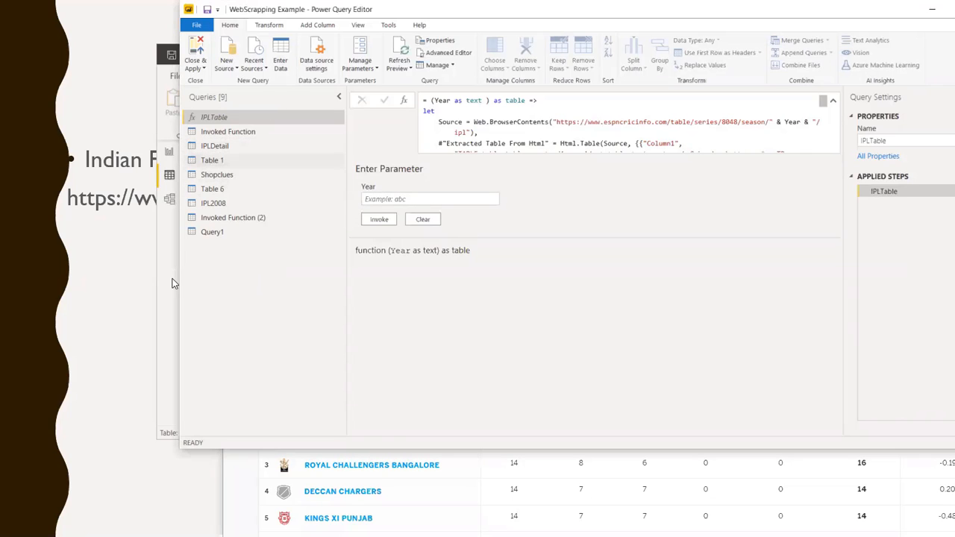
Check Query1's columns through NRR, and close the Power Query Editor with all query changes applied
{"action": "left_click", "coordinate": [209, 233]}
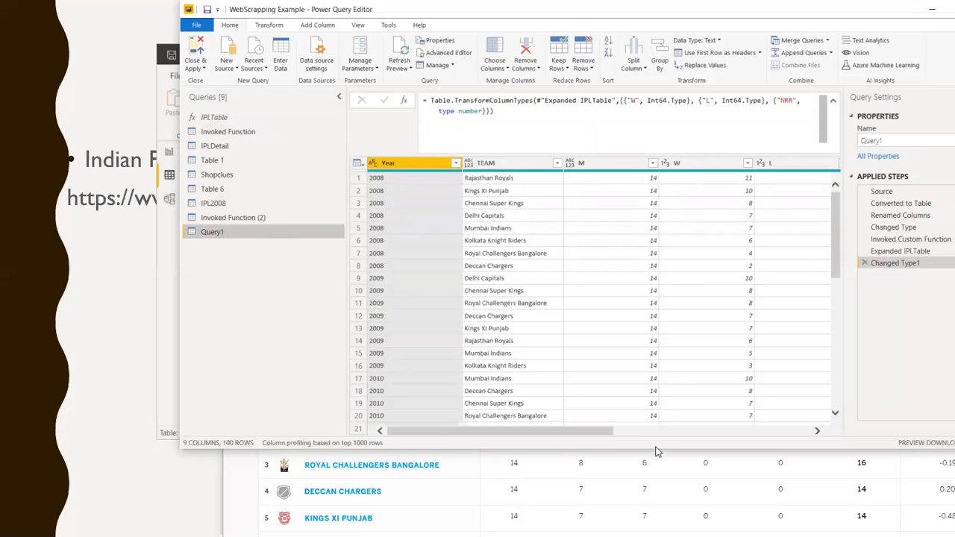
{"action": "left_click_drag", "start_coordinate": [557, 431], "coordinate": [879, 479]}
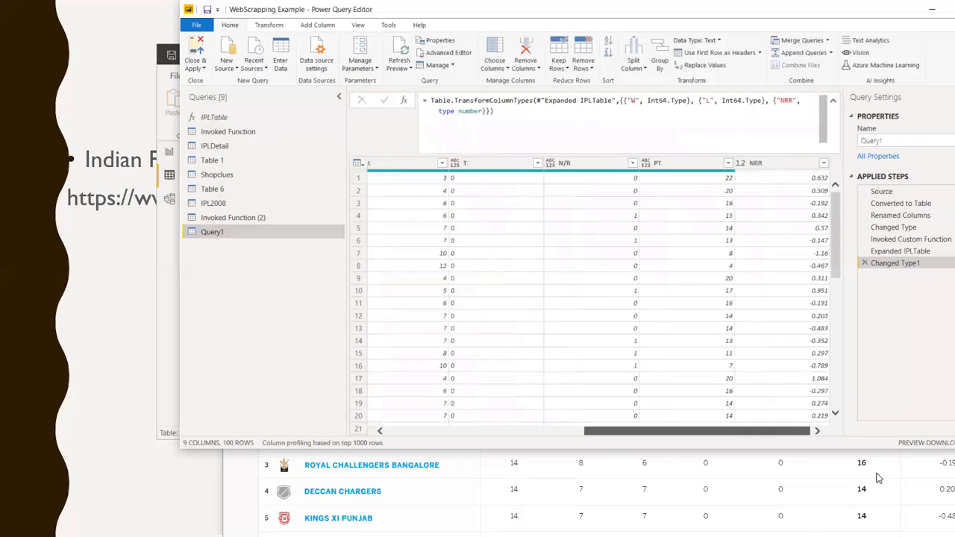
{"action": "left_click", "coordinate": [196, 67]}
{"action": "left_click", "coordinate": [213, 80]}
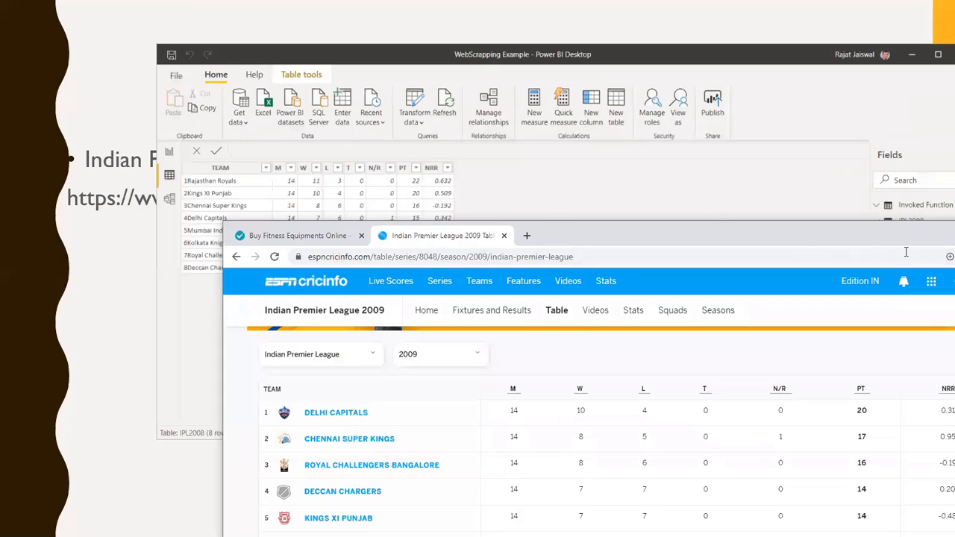
Uncover the Power BI Desktop window and show the IPL report page with the Visualizations and Filters panes collapsed to inspect its team charts
{"action": "left_click_drag", "start_coordinate": [820, 246], "coordinate": [286, 217]}
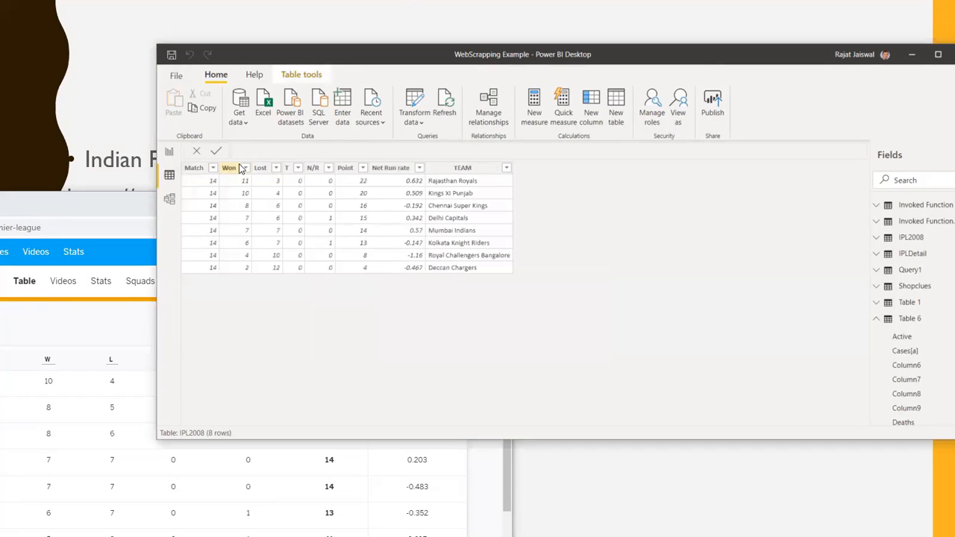
{"action": "left_click", "coordinate": [169, 153]}
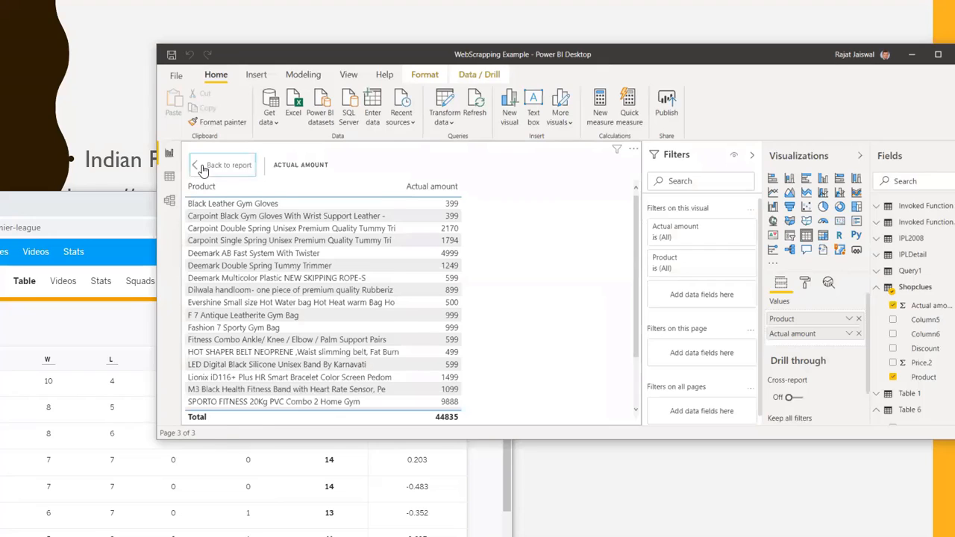
{"action": "left_click", "coordinate": [197, 167]}
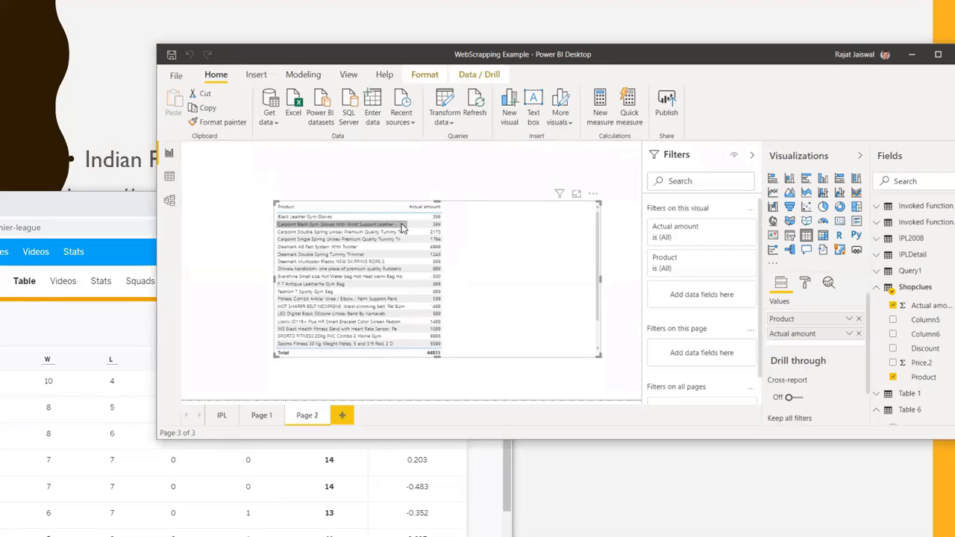
{"action": "left_click", "coordinate": [221, 416]}
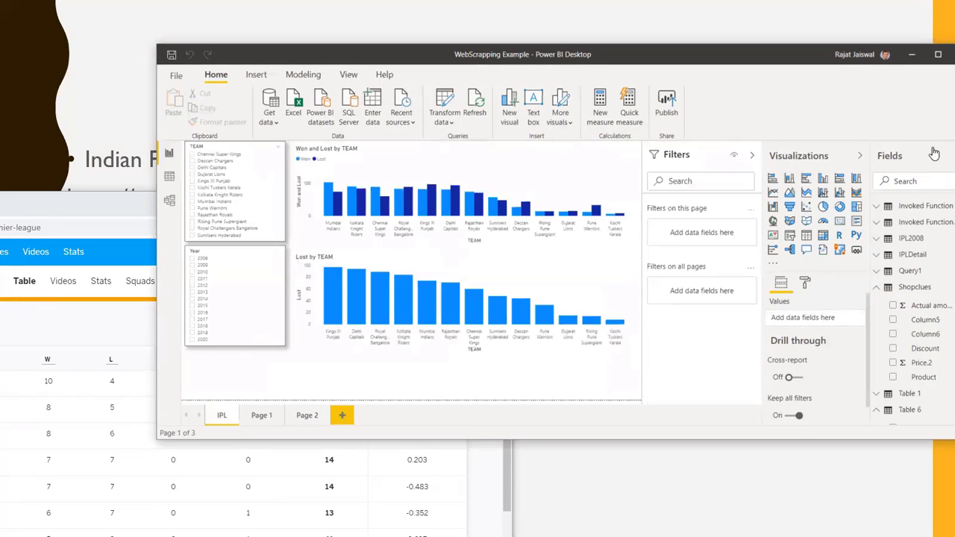
{"action": "left_click", "coordinate": [859, 156]}
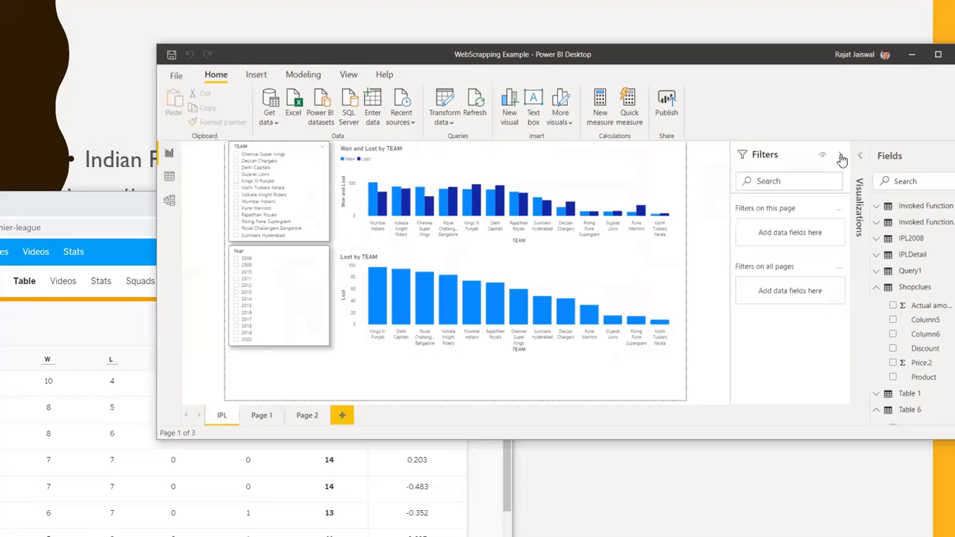
{"action": "left_click", "coordinate": [821, 157]}
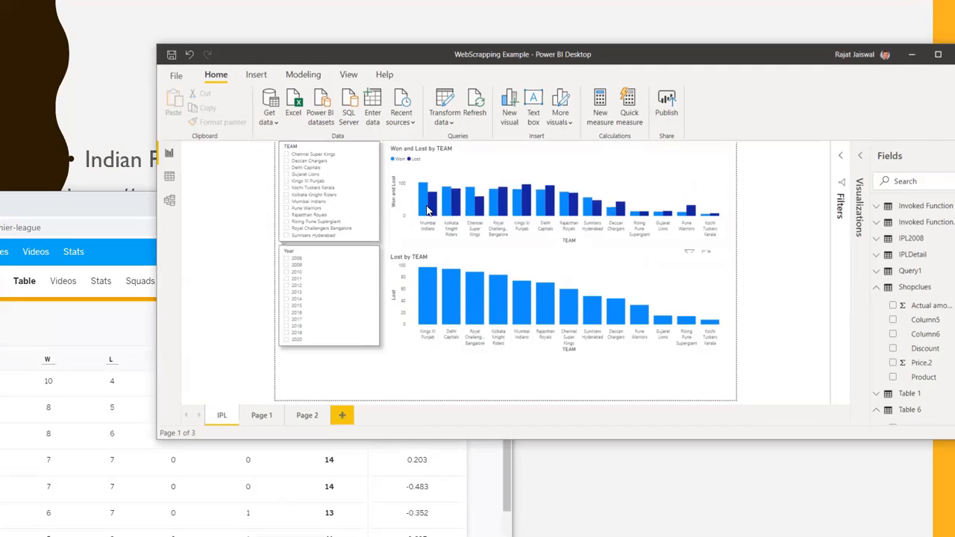
{"action": "mouse_move", "coordinate": [427, 210]}
{"action": "mouse_move", "coordinate": [427, 326]}
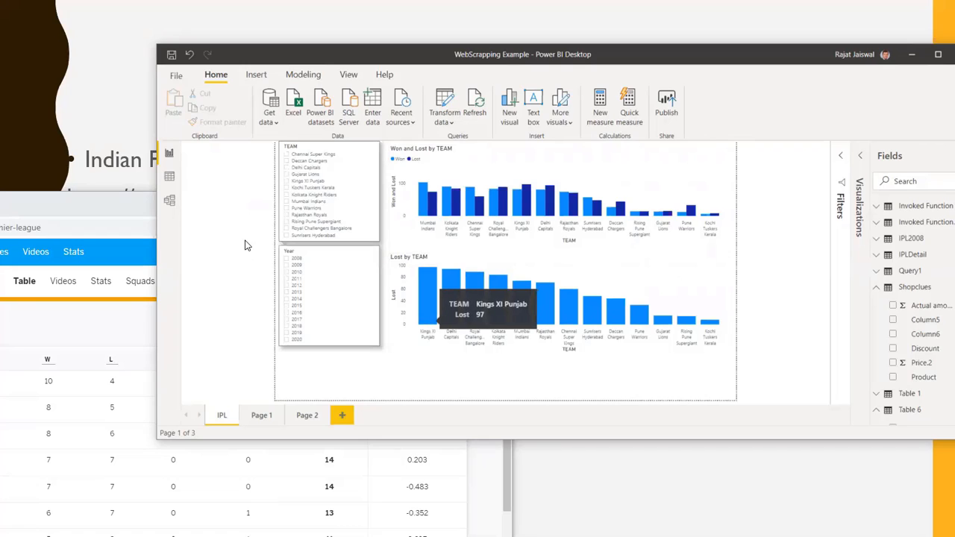
Filter the IPL report page to Chennai Super Kings with the TEAM slicer, and clear that selection
{"action": "left_click", "coordinate": [286, 161]}
{"action": "left_click", "coordinate": [285, 156]}
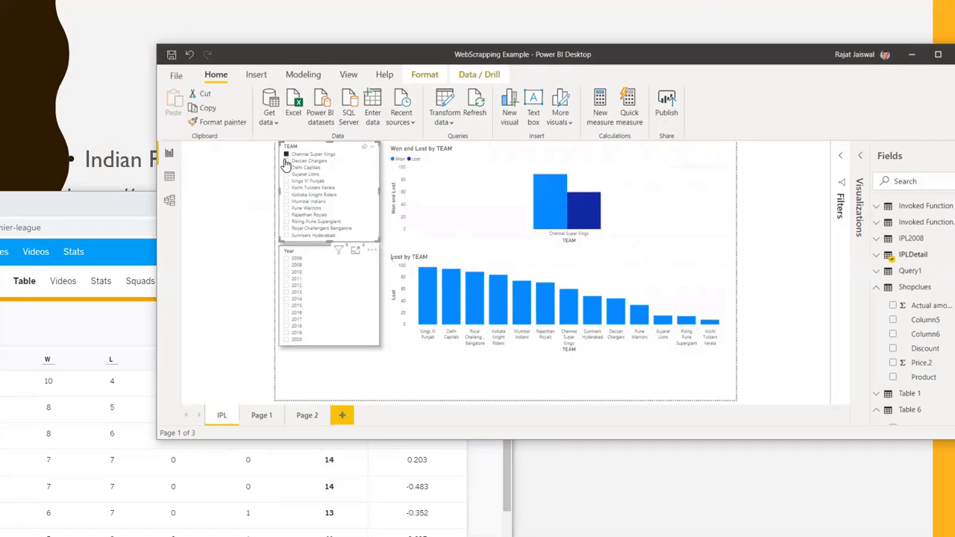
{"action": "left_click", "coordinate": [286, 155]}
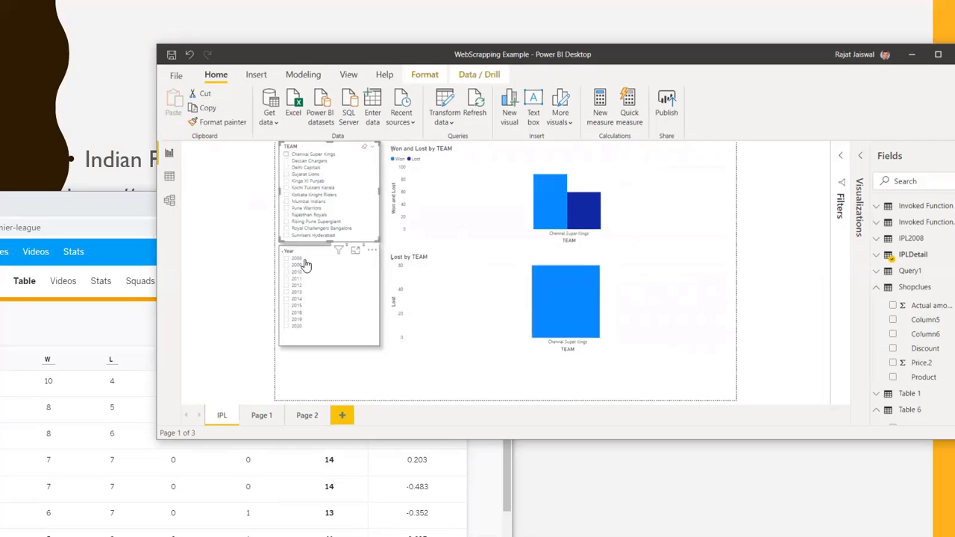
Filter the IPL report page to 2008 with the Year slicer and inspect the Mumbai Indians wins in the Won and Lost by TEAM chart
{"action": "left_click", "coordinate": [286, 259]}
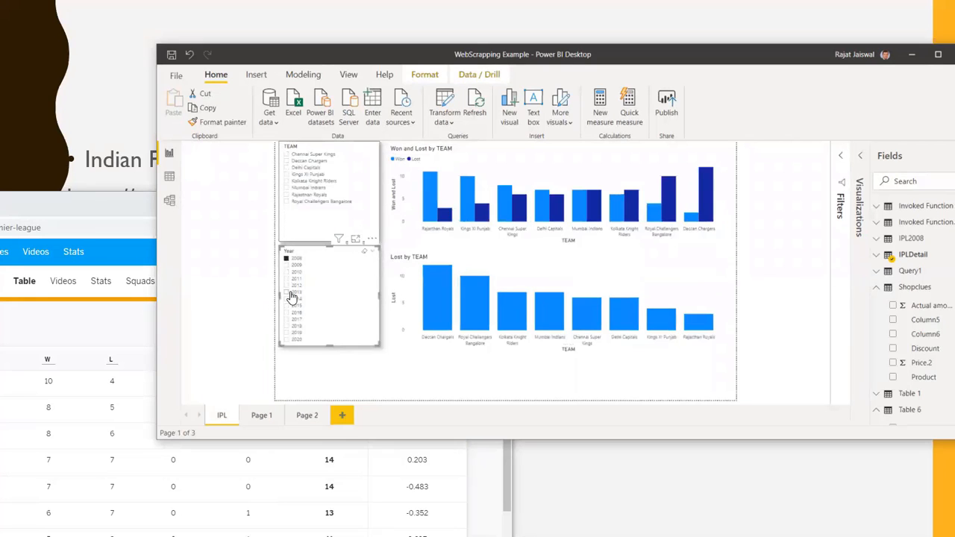
{"action": "mouse_move", "coordinate": [500, 319]}
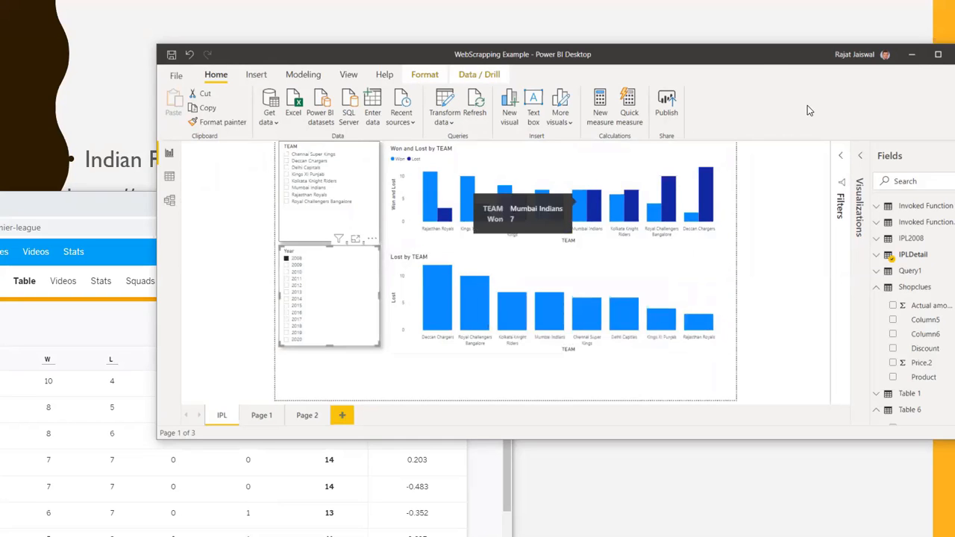
{"action": "left_click_drag", "start_coordinate": [755, 57], "coordinate": [818, 81]}
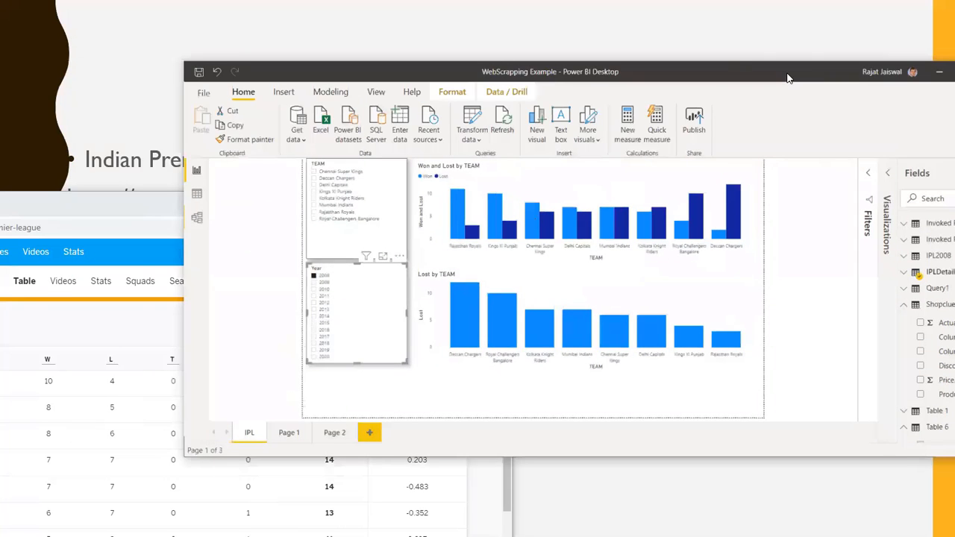
{"action": "left_click_drag", "start_coordinate": [728, 74], "coordinate": [715, 47]}
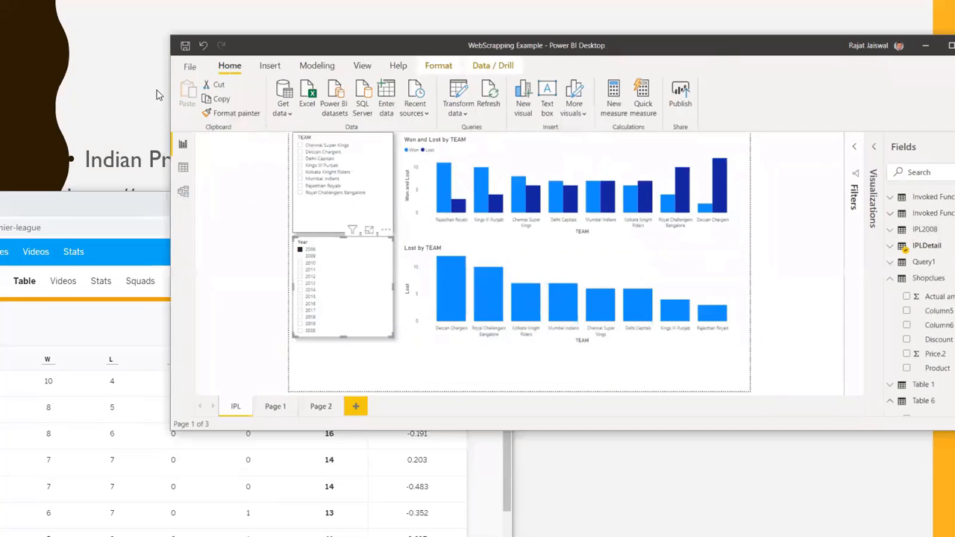
Start a new Web data source import and switch to the browser showing the ShopClues fitness equipment listing
{"action": "left_click", "coordinate": [290, 116]}
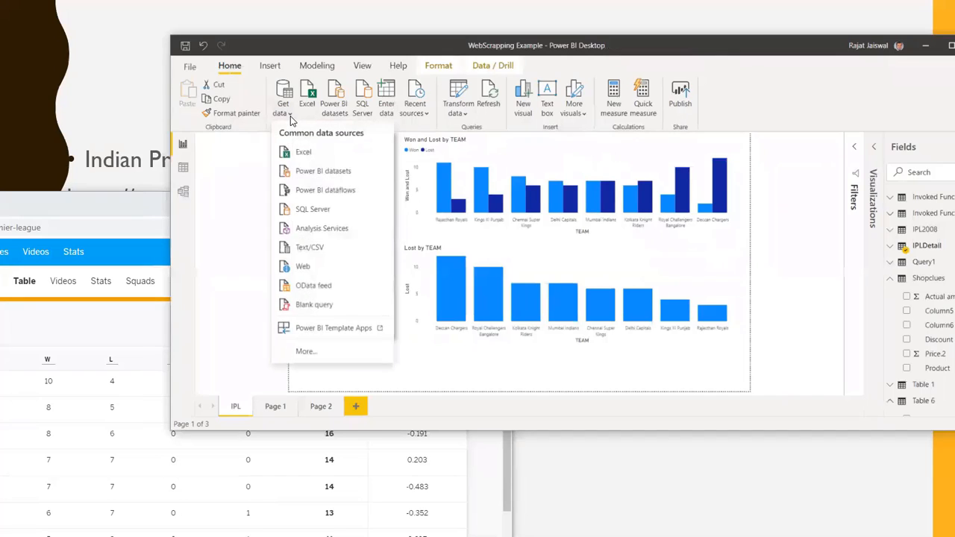
{"action": "left_click", "coordinate": [302, 267]}
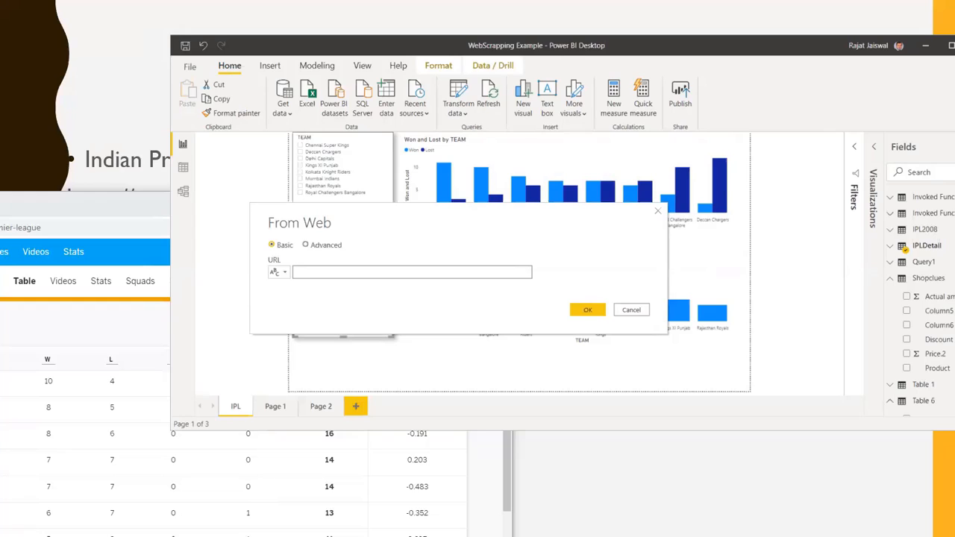
{"action": "key", "text": "alt+Tab"}
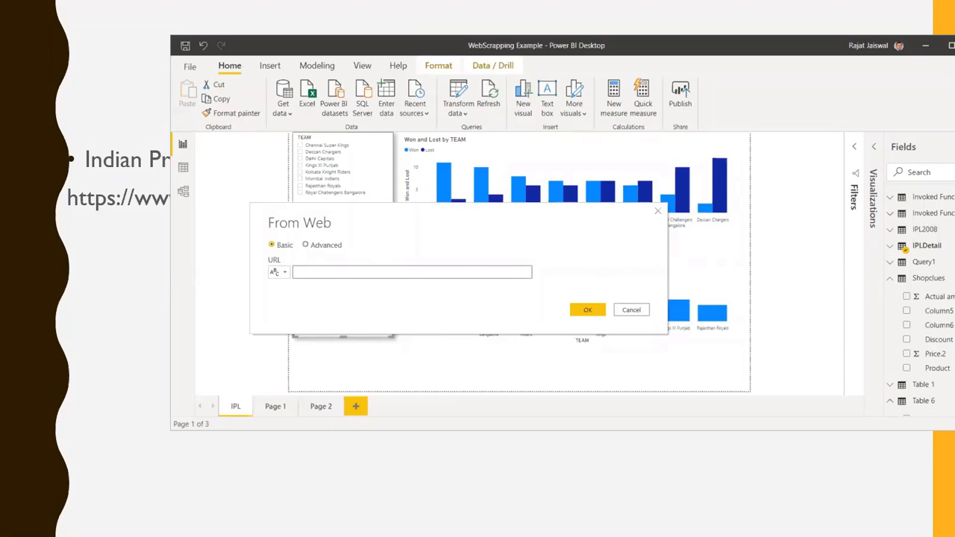
{"action": "key", "text": "alt+Tab"}
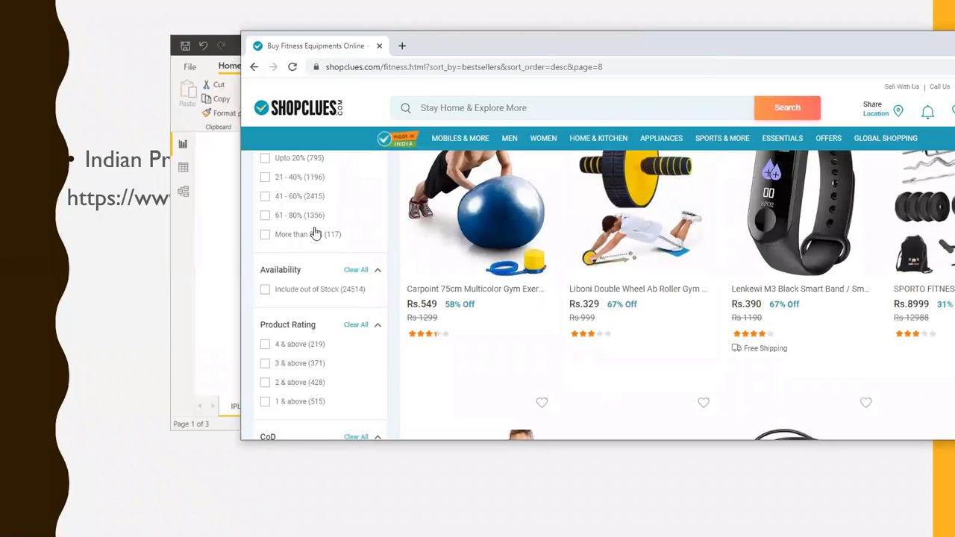
Browse the ShopClues fitness listing through to page 9 and highlight the page number in its URL
{"action": "scroll", "coordinate": [648, 289], "scroll_direction": "up", "scroll_amount": 1}
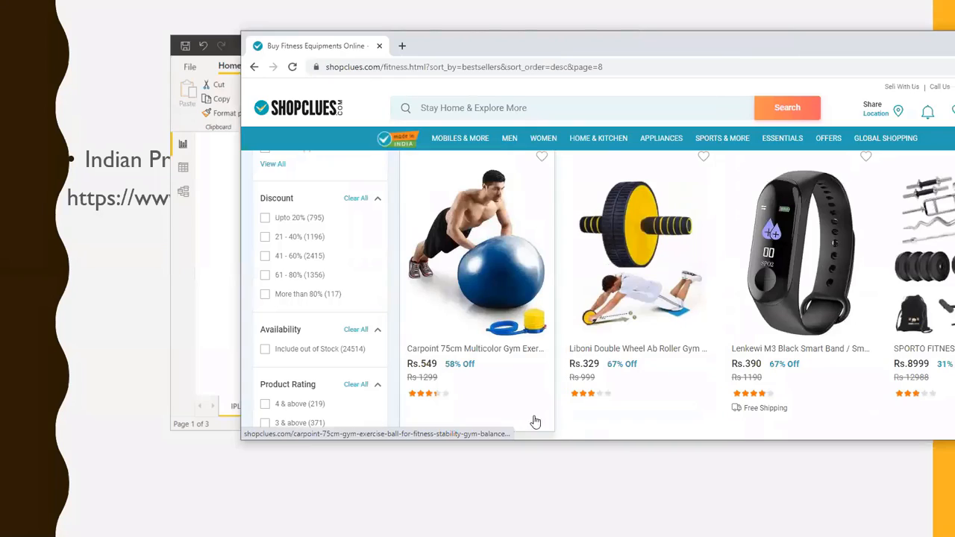
{"action": "scroll", "coordinate": [597, 267], "scroll_direction": "down", "scroll_amount": 7}
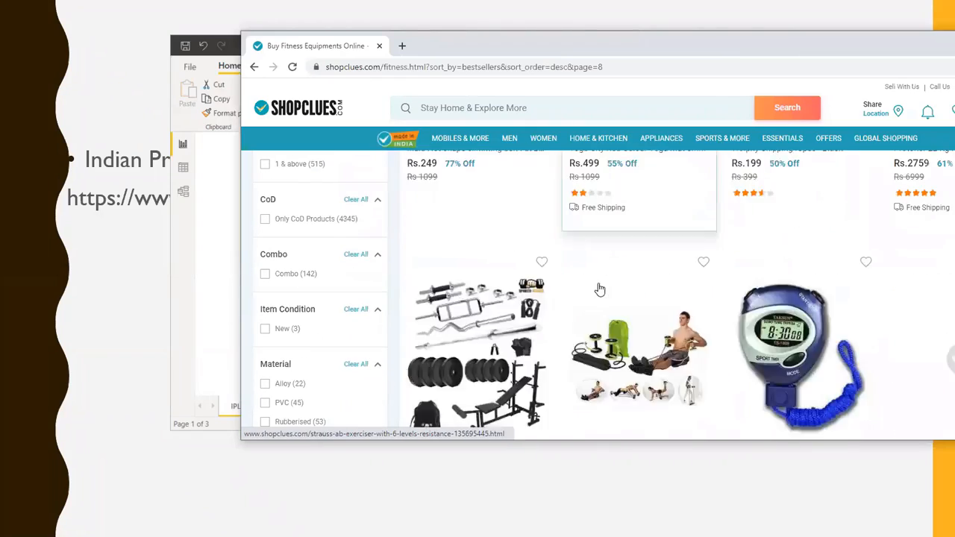
{"action": "scroll", "coordinate": [600, 289], "scroll_direction": "down", "scroll_amount": 15}
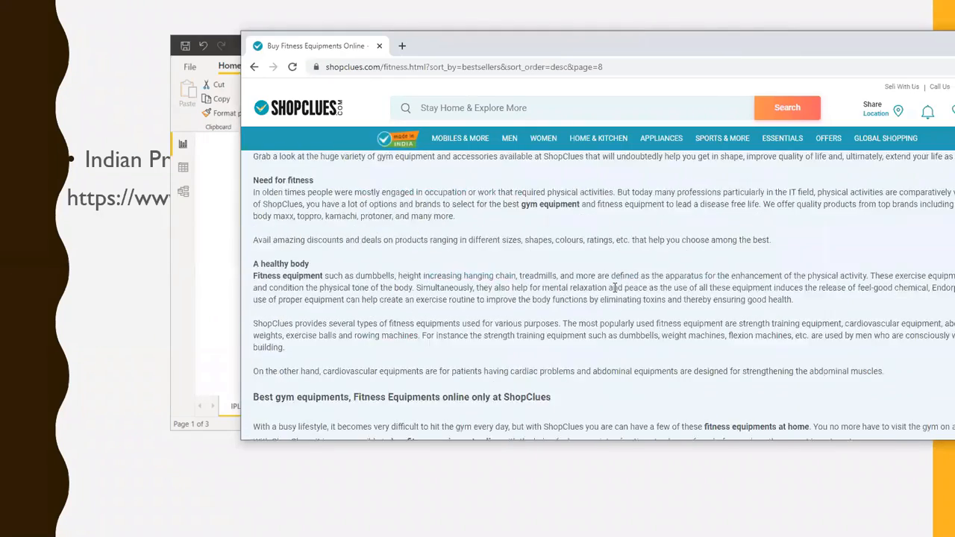
{"action": "scroll", "coordinate": [624, 283], "scroll_direction": "up", "scroll_amount": 4}
{"action": "left_click", "coordinate": [701, 331]}
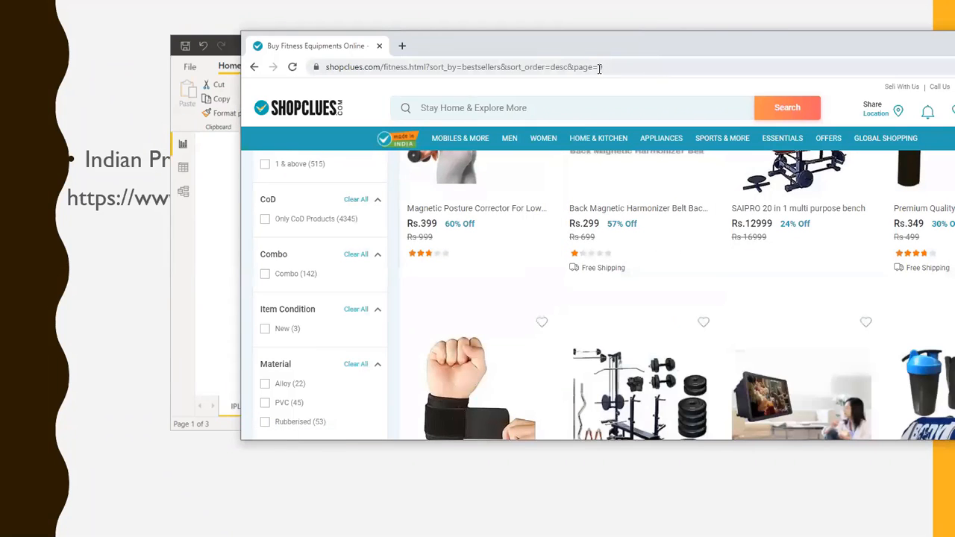
{"action": "left_click_drag", "start_coordinate": [600, 69], "coordinate": [621, 112]}
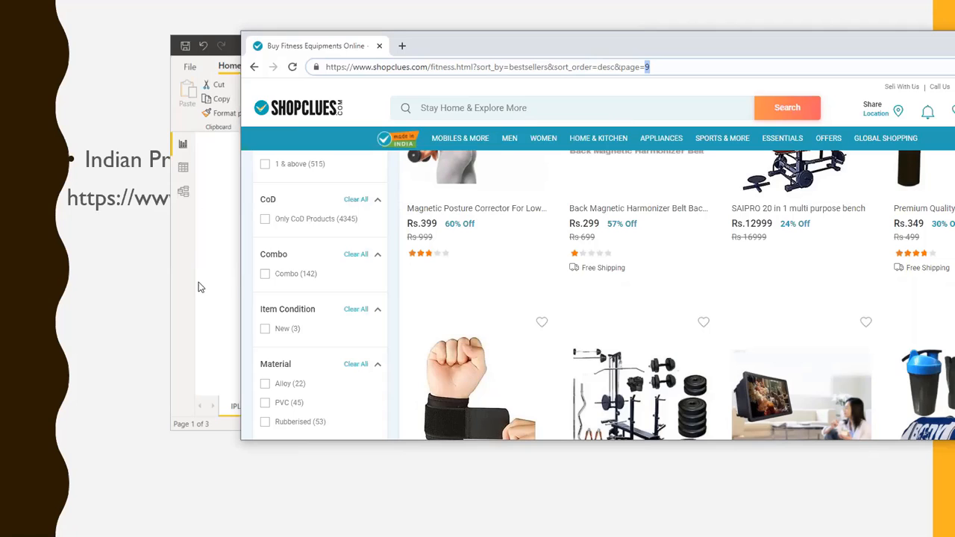
Switch back to Power BI Desktop and connect the Web source to shopclues.com/fitness.html?sort_by=bestsellers&sort_order=desc&page=8 in Basic mode
{"action": "left_click", "coordinate": [221, 271]}
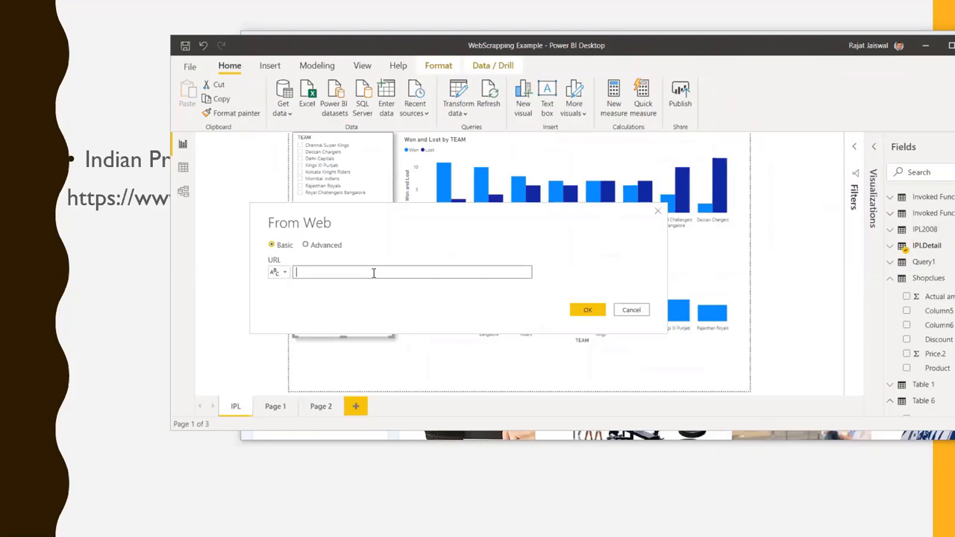
{"action": "type", "text": "shopclues.com/fitness.html?sort_by=bestsellers&sort_order=desc&page=8"}
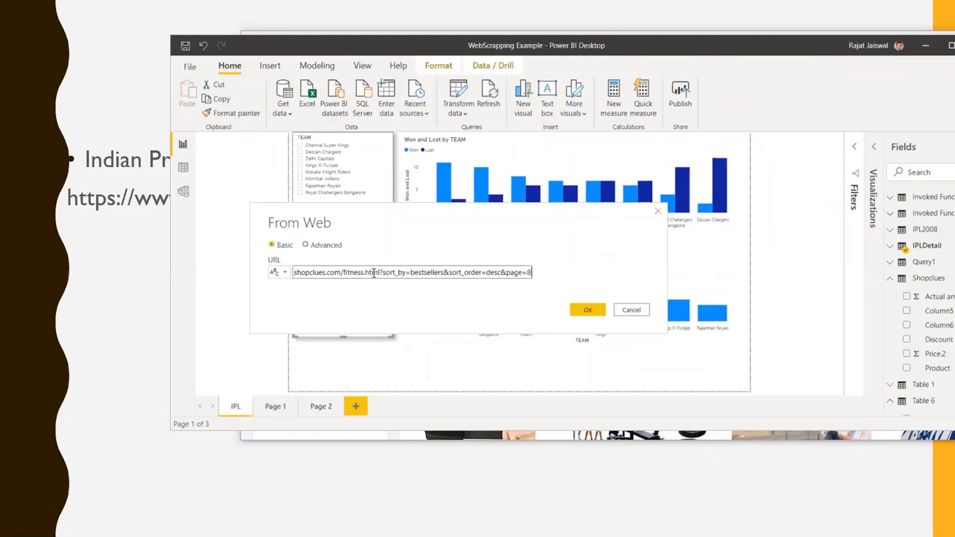
{"action": "left_click", "coordinate": [594, 310]}
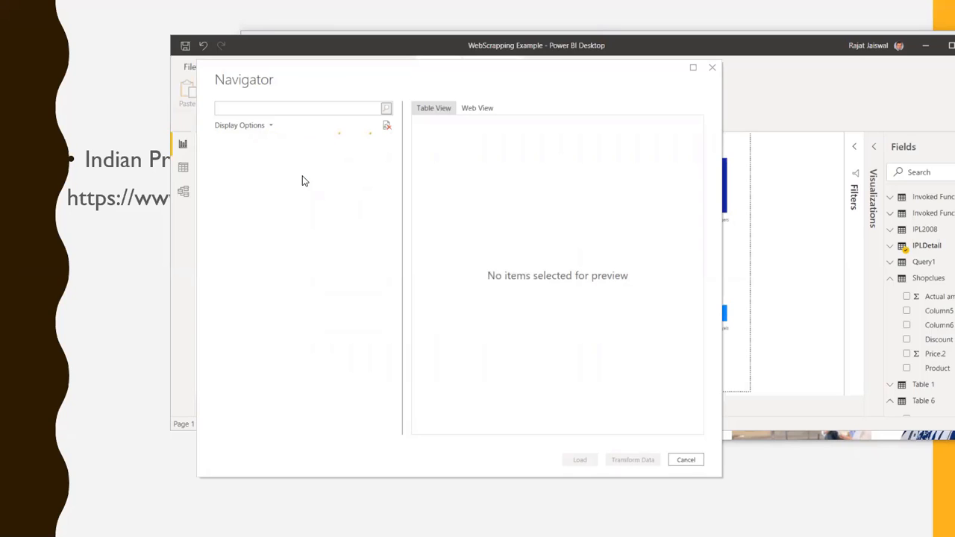
Preview the suggested Table 1 in the Navigator, and open Add Table Using Examples for the ShopClues page
{"action": "left_click", "coordinate": [257, 191]}
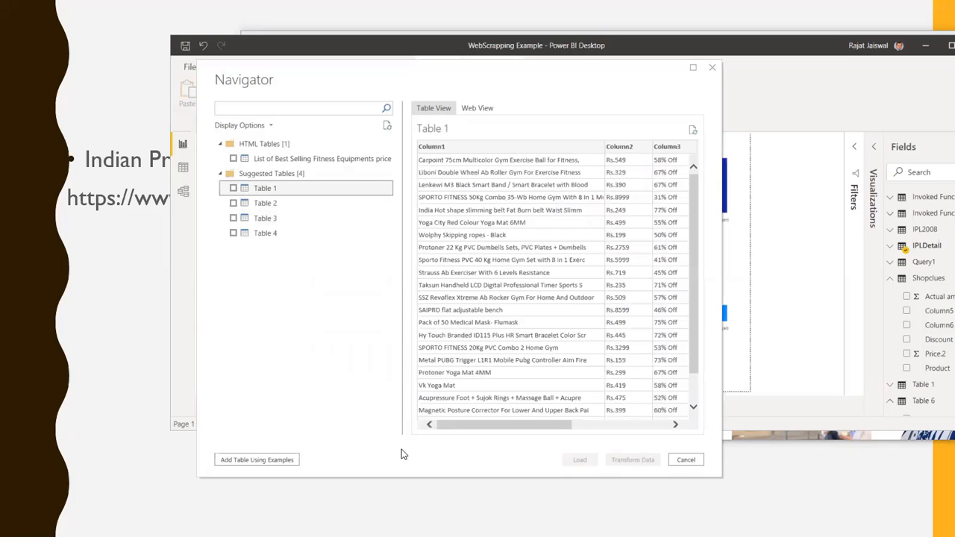
{"action": "left_click_drag", "start_coordinate": [548, 428], "coordinate": [442, 438]}
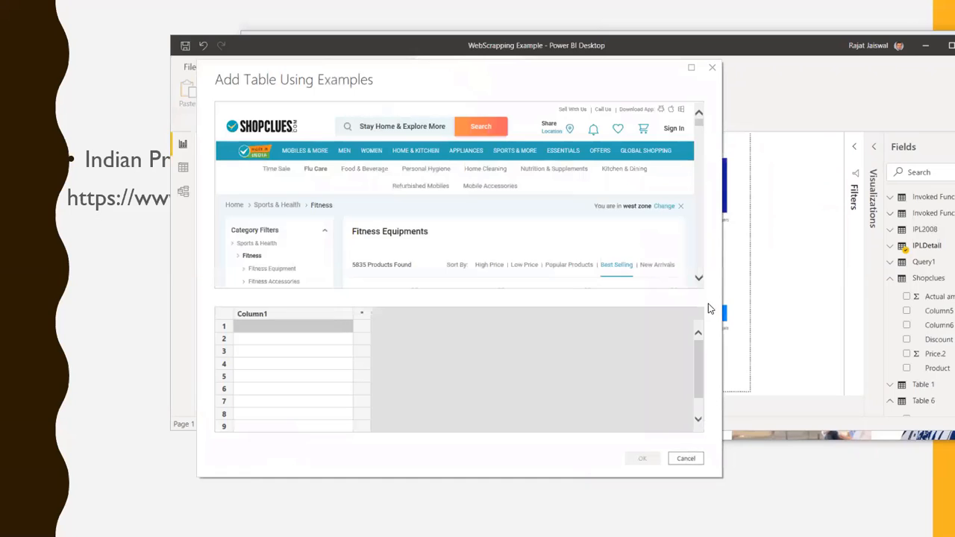
Enter the suggestion "Carpoint 75cm Multicolor Gym Exercise Ball for Fitness," as the row 1 example of Column1
{"action": "left_click_drag", "start_coordinate": [702, 125], "coordinate": [700, 133]}
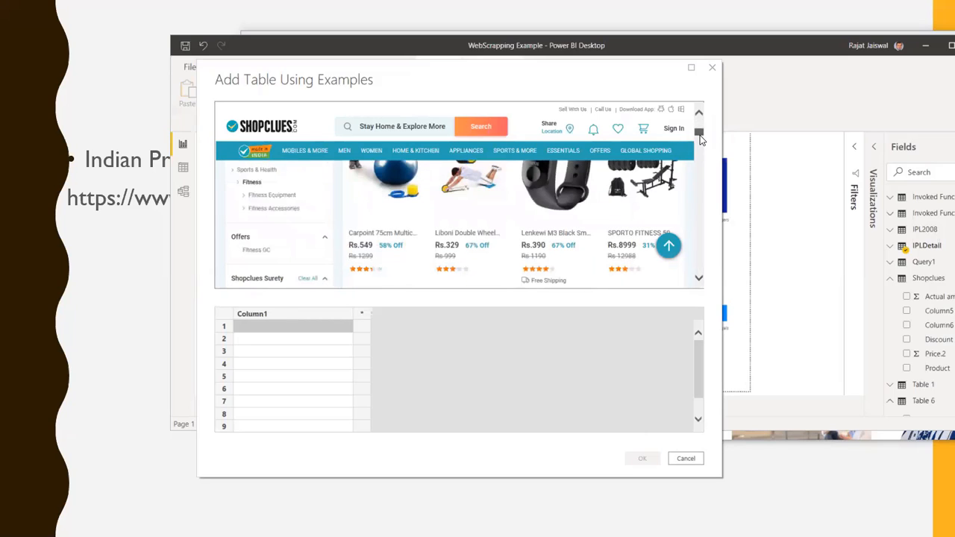
{"action": "double_click", "coordinate": [255, 333]}
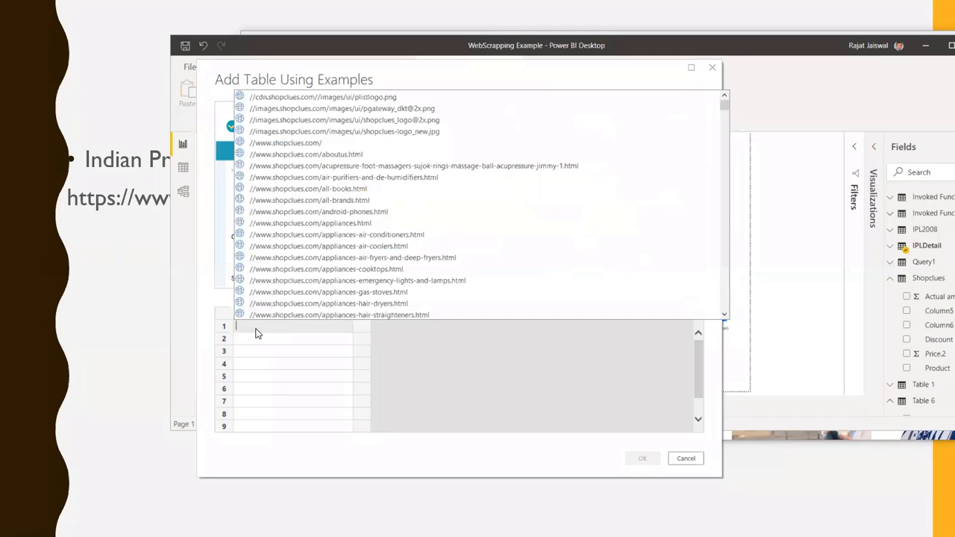
{"action": "type", "text": "car"}
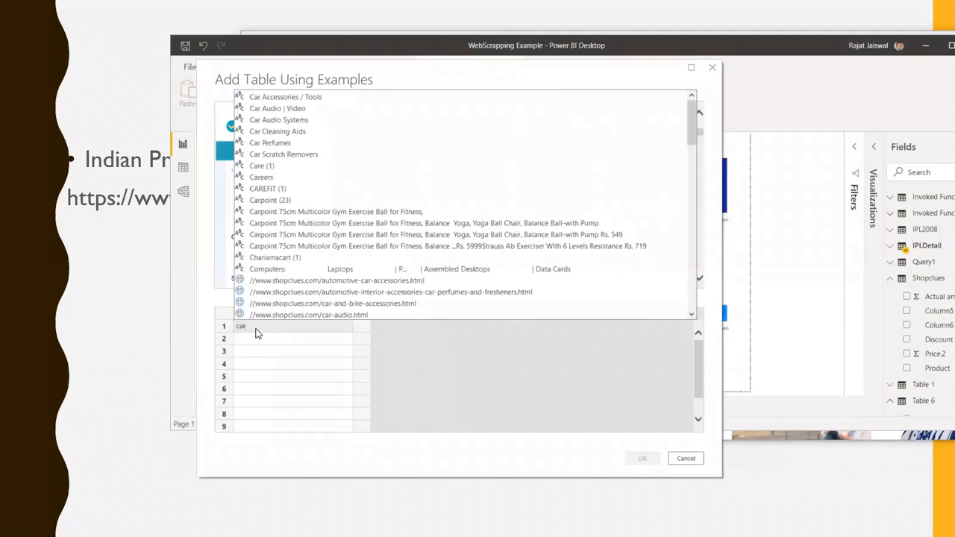
{"action": "key", "text": "Down"}
{"action": "key", "text": "Down"}
{"action": "key", "text": "Down"}
{"action": "key", "text": "Down"}
{"action": "key", "text": "Down"}
{"action": "key", "text": "Down"}
{"action": "key", "text": "Down"}
{"action": "key", "text": "Down"}
{"action": "key", "text": "Down"}
{"action": "key", "text": "Down"}
{"action": "key", "text": "Down"}
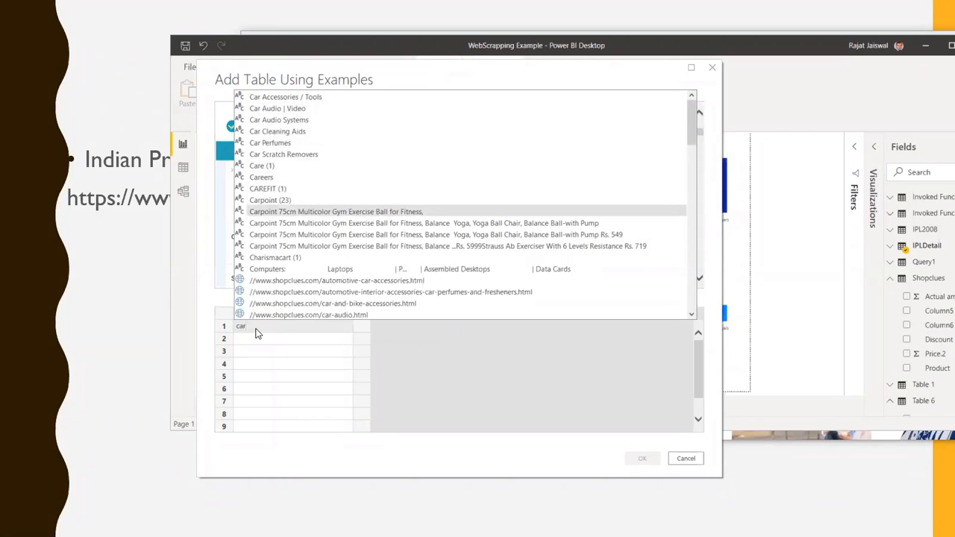
{"action": "key", "text": "Return"}
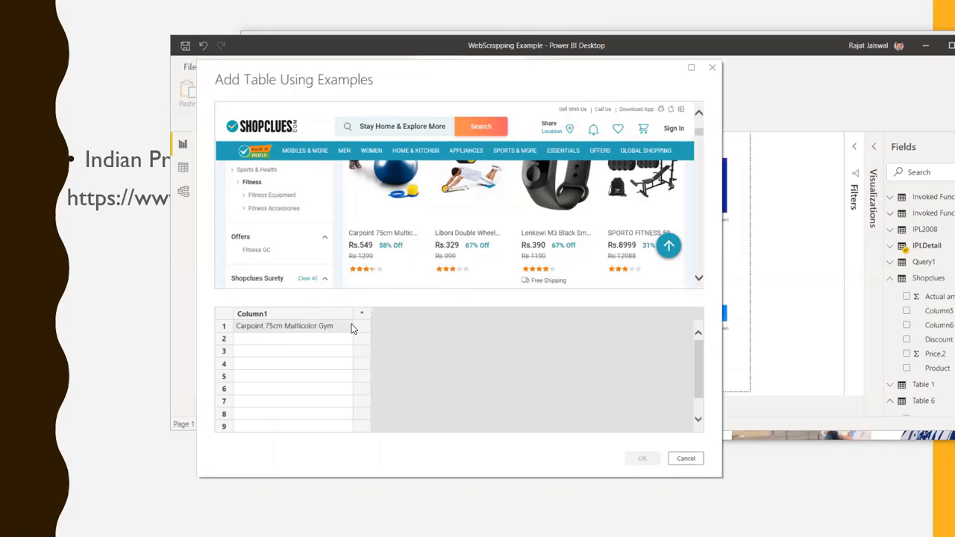
Enter the suggestion "Liboni Double Wheel Ab Roller Gym For Exercise Fitness" as the row 2 example of Column1
{"action": "left_click", "coordinate": [256, 342]}
{"action": "left_click", "coordinate": [255, 341]}
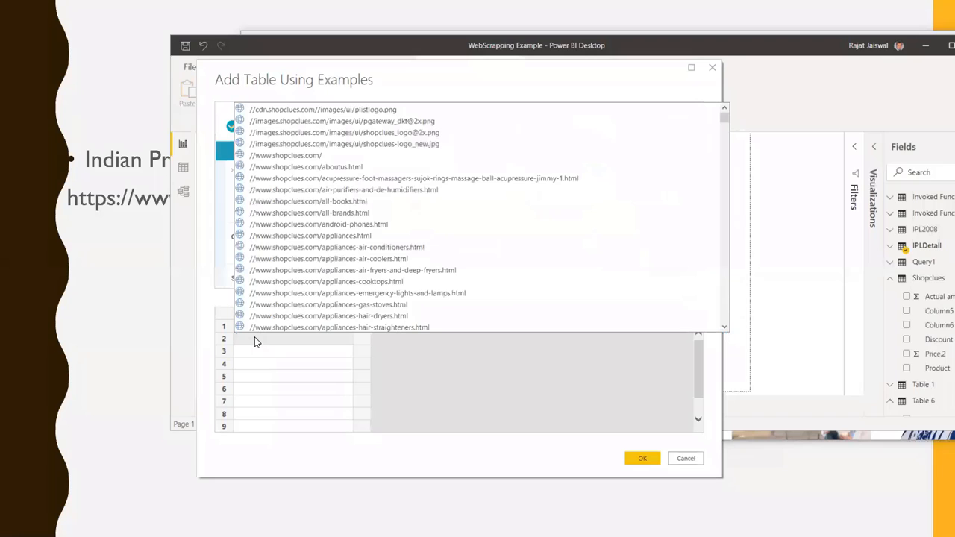
{"action": "type", "text": "Lo"}
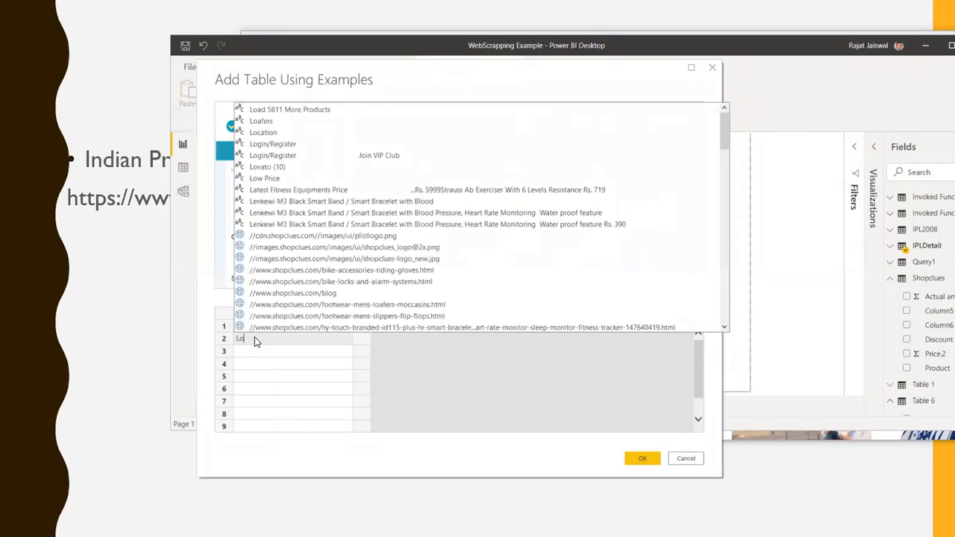
{"action": "key", "text": "BackSpace"}
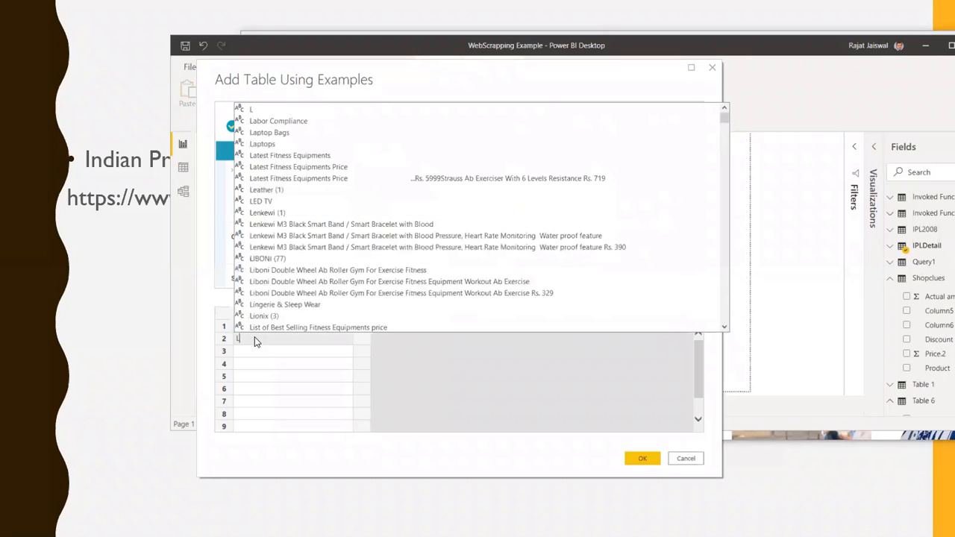
{"action": "type", "text": "io"}
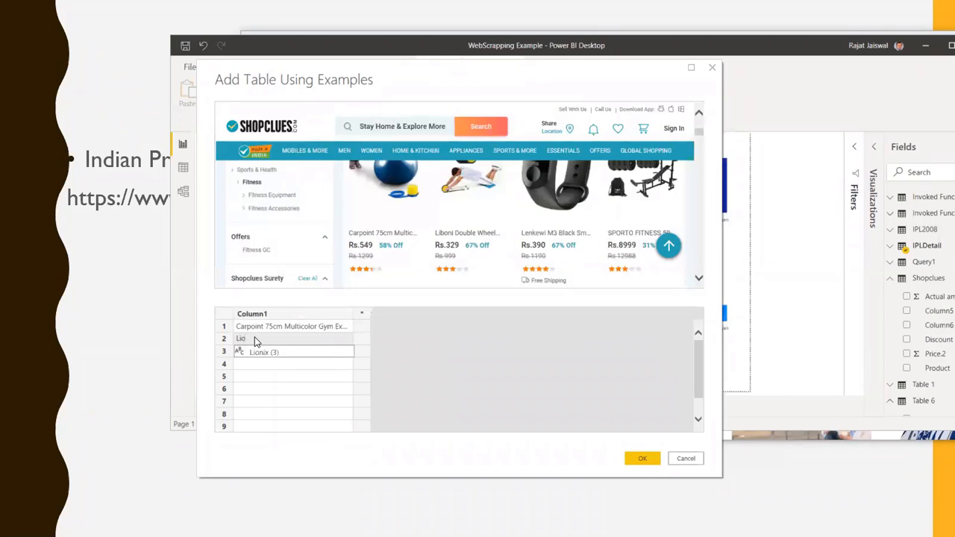
{"action": "key", "text": "BackSpace"}
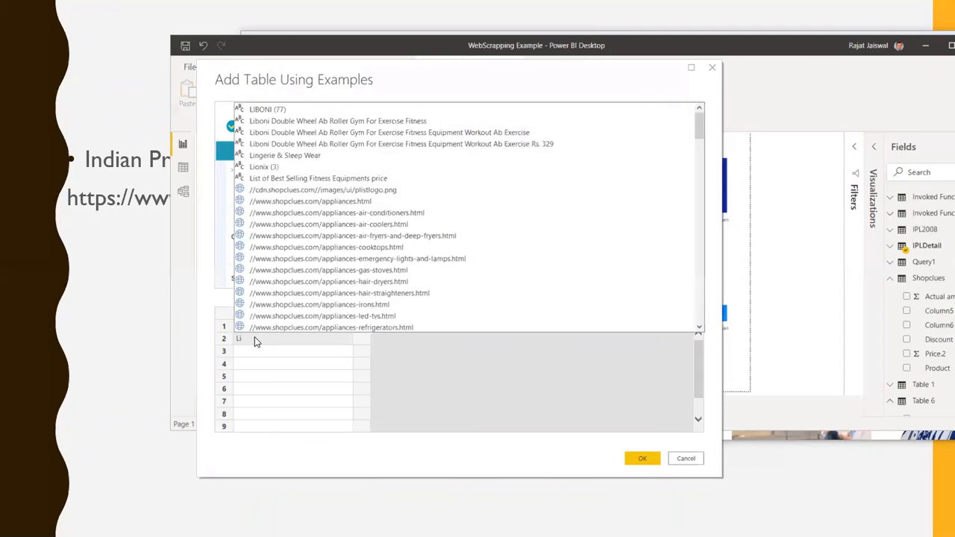
{"action": "key", "text": "Down"}
{"action": "key", "text": "Down"}
{"action": "key", "text": "Return"}
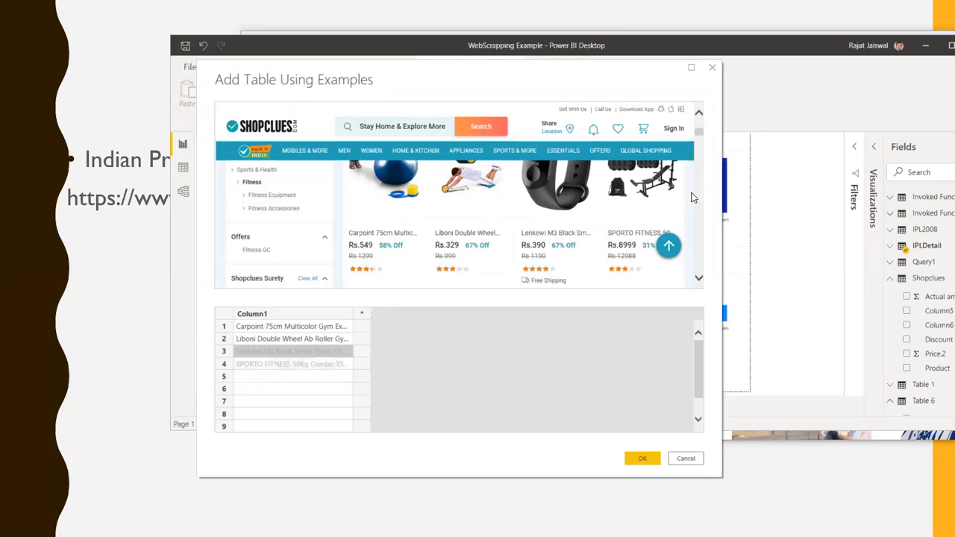
Try to enter the India Hot shape slimming belt product as the row 5 example of Column1, committing "India"
{"action": "scroll", "coordinate": [702, 287], "scroll_direction": "down", "scroll_amount": 5}
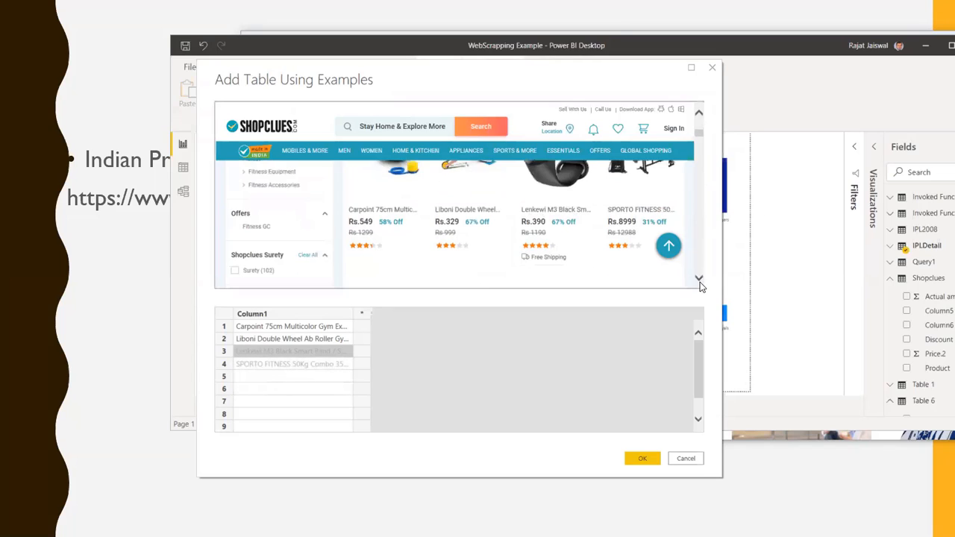
{"action": "scroll", "coordinate": [702, 287], "scroll_direction": "down", "scroll_amount": 5}
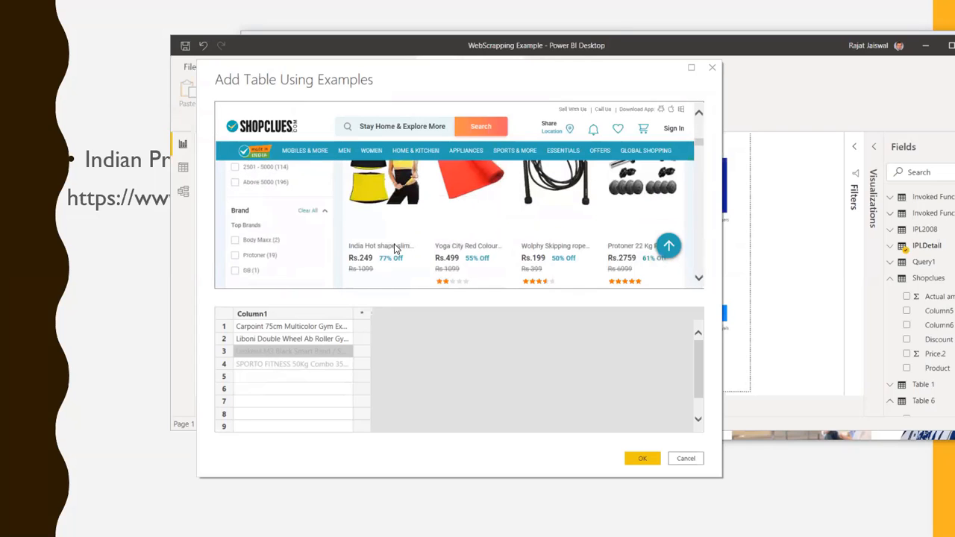
{"action": "double_click", "coordinate": [252, 382]}
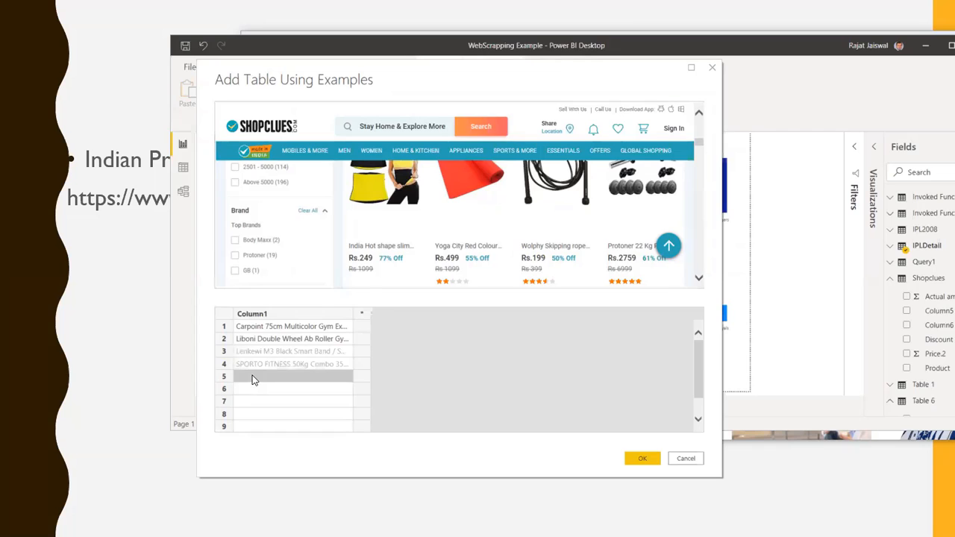
{"action": "type", "text": "Indian"}
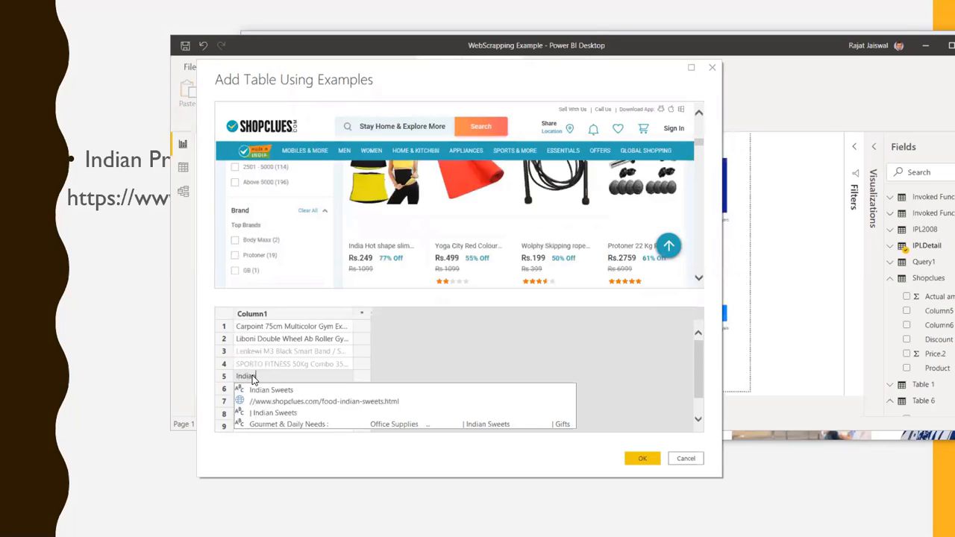
{"action": "key", "text": "BackSpace"}
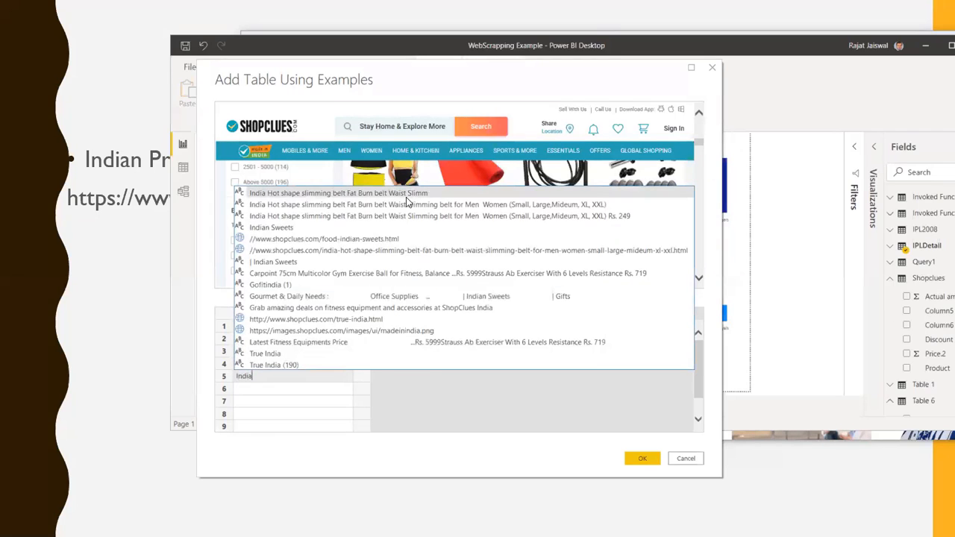
{"action": "key", "text": "Return"}
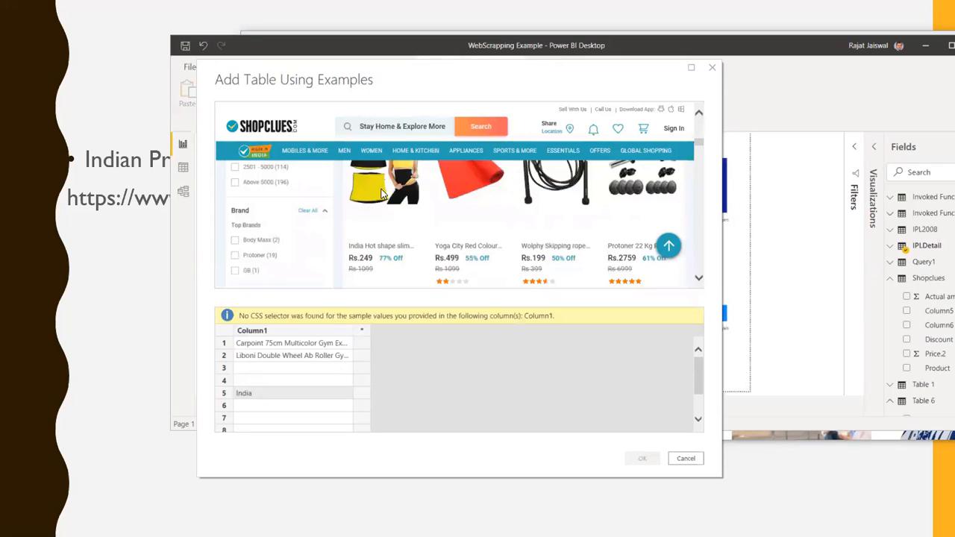
Enter the suggestion "India Hot shape slimming belt Fat Burn belt Waist Slimm" as the row 3 example of Column1
{"action": "left_click", "coordinate": [248, 366]}
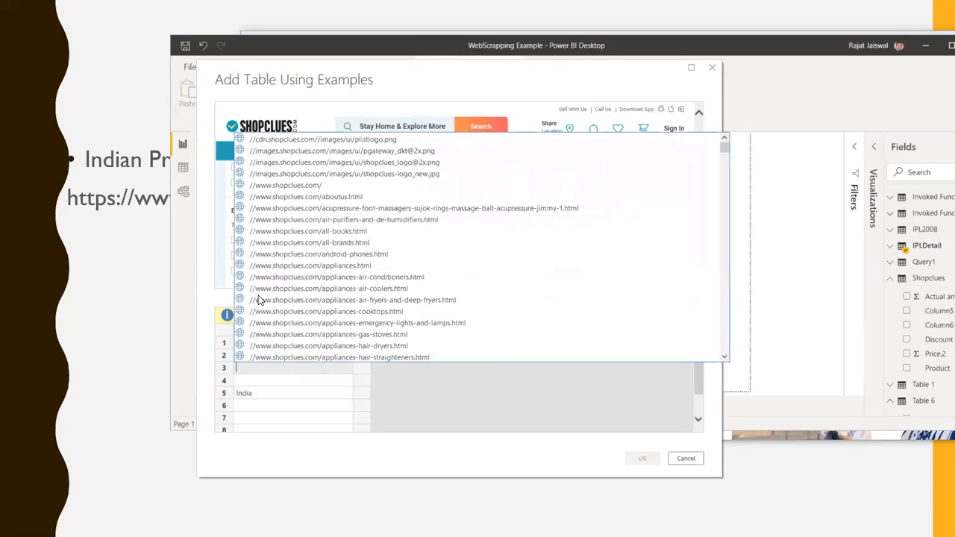
{"action": "type", "text": "in"}
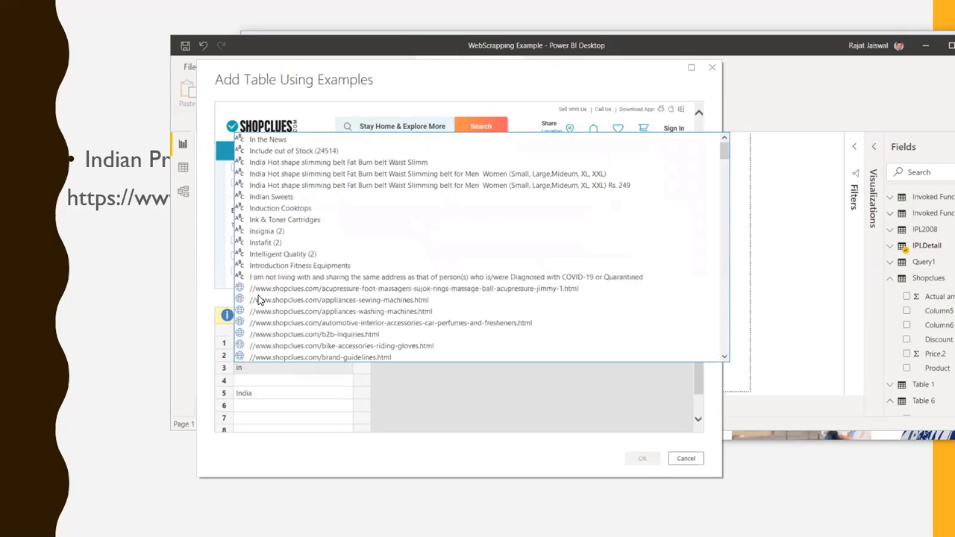
{"action": "left_click", "coordinate": [290, 166]}
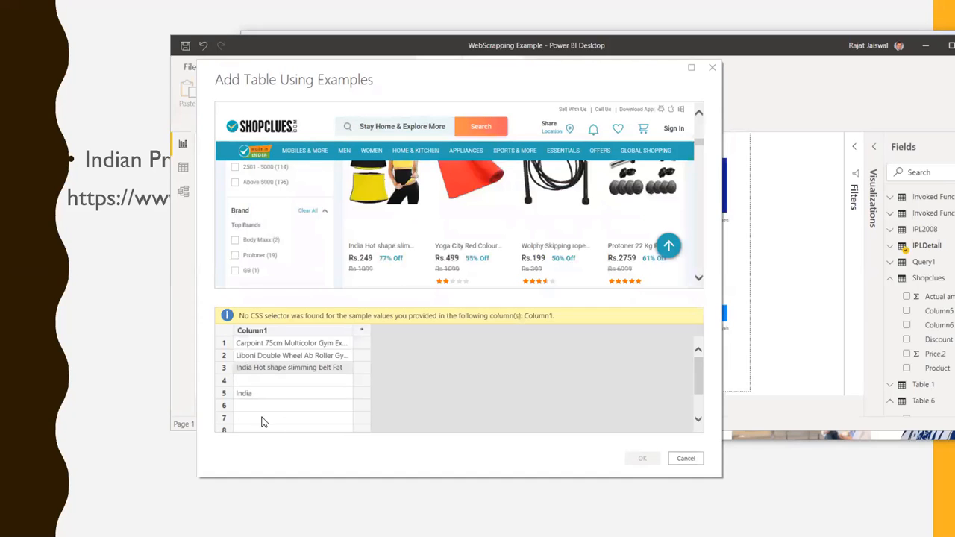
Clear the incomplete "India" example from row 5 of Column1
{"action": "left_click", "coordinate": [264, 383]}
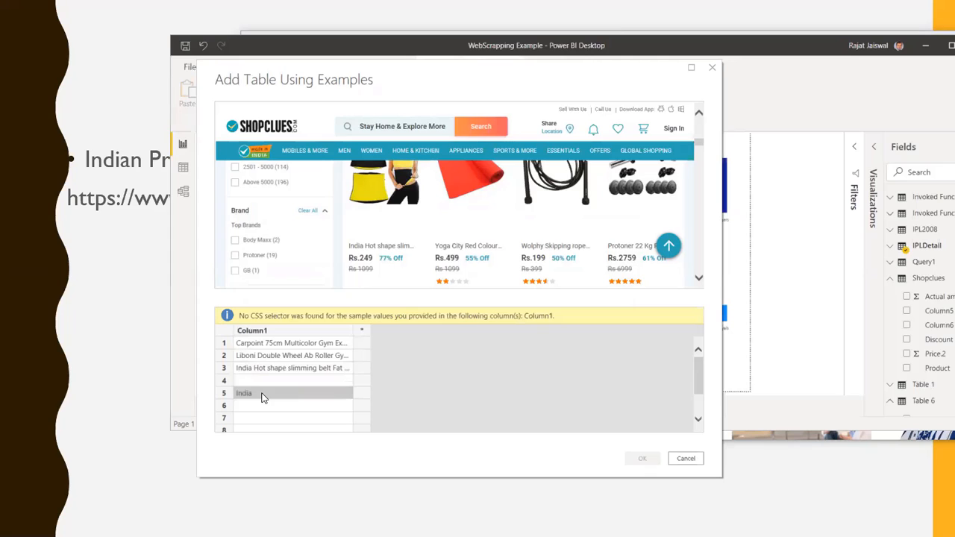
{"action": "double_click", "coordinate": [261, 398]}
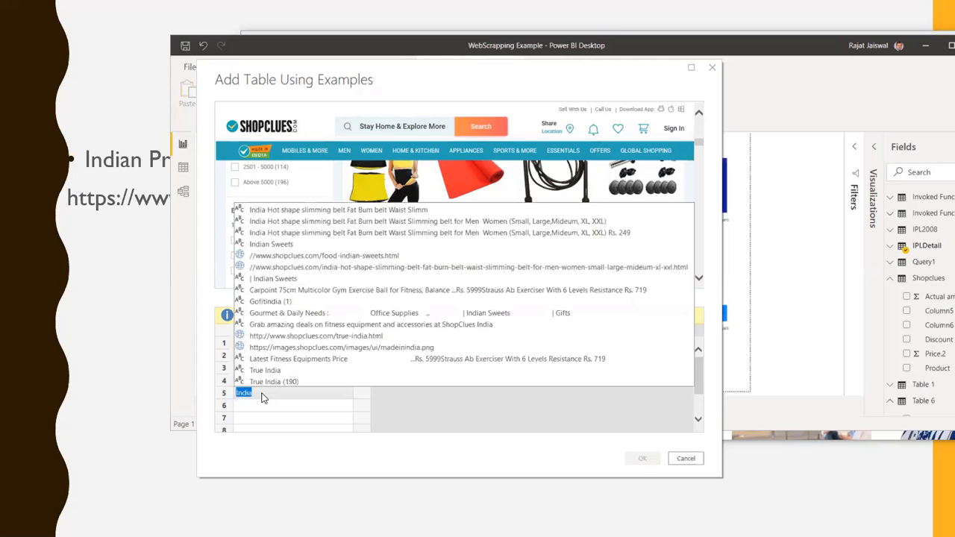
{"action": "key", "text": "BackSpace"}
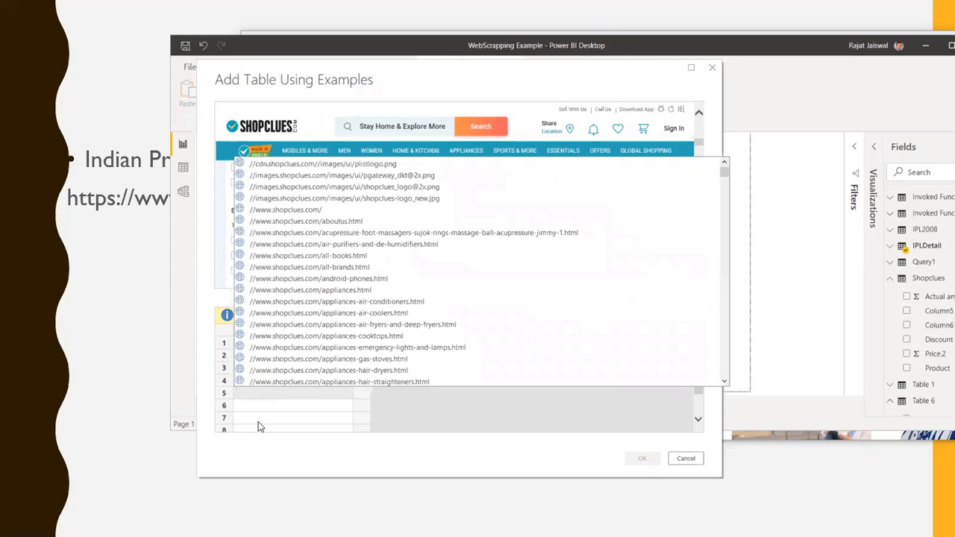
{"action": "left_click", "coordinate": [231, 407]}
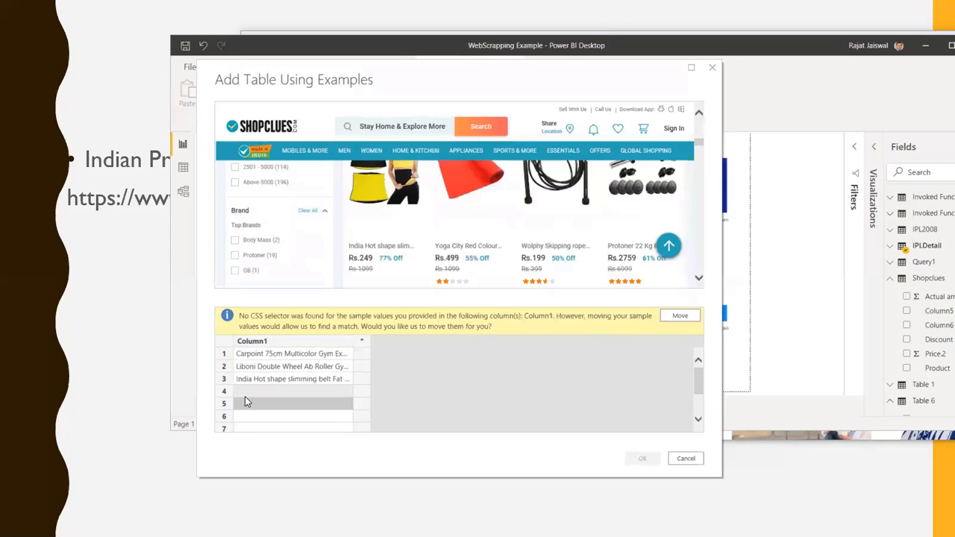
Enter the suggestion "Yoga City Red Colour Yoga Mat 6MM" as the row 4 example of Column1
{"action": "double_click", "coordinate": [252, 393]}
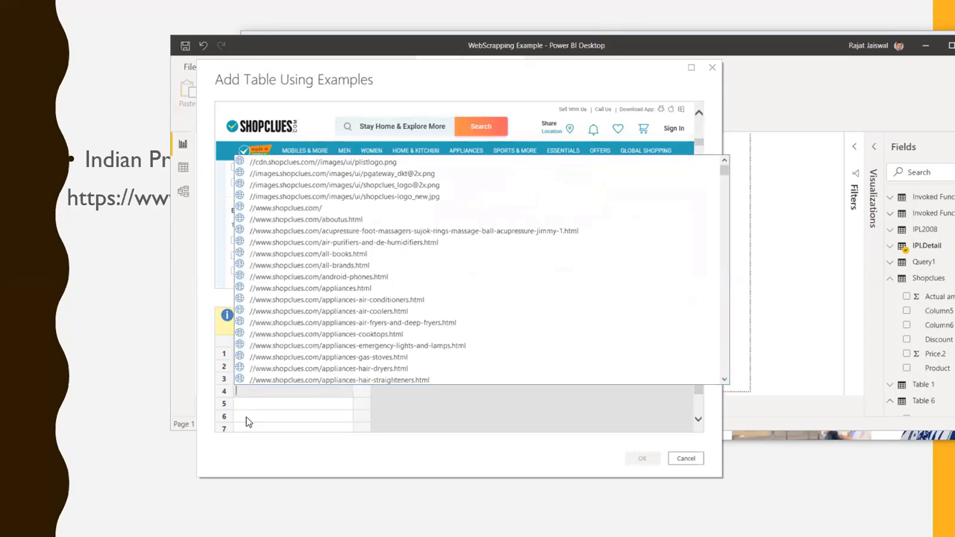
{"action": "left_click", "coordinate": [257, 390]}
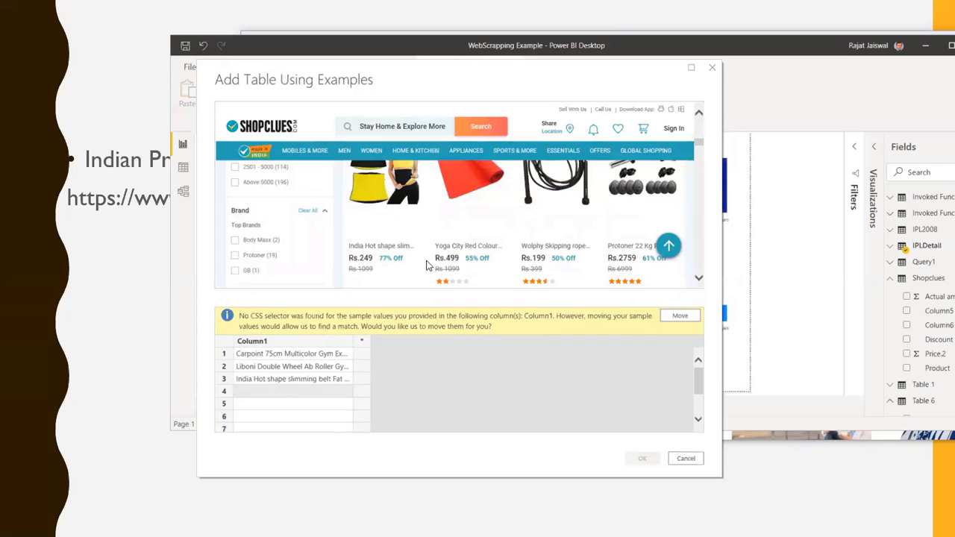
{"action": "double_click", "coordinate": [250, 394]}
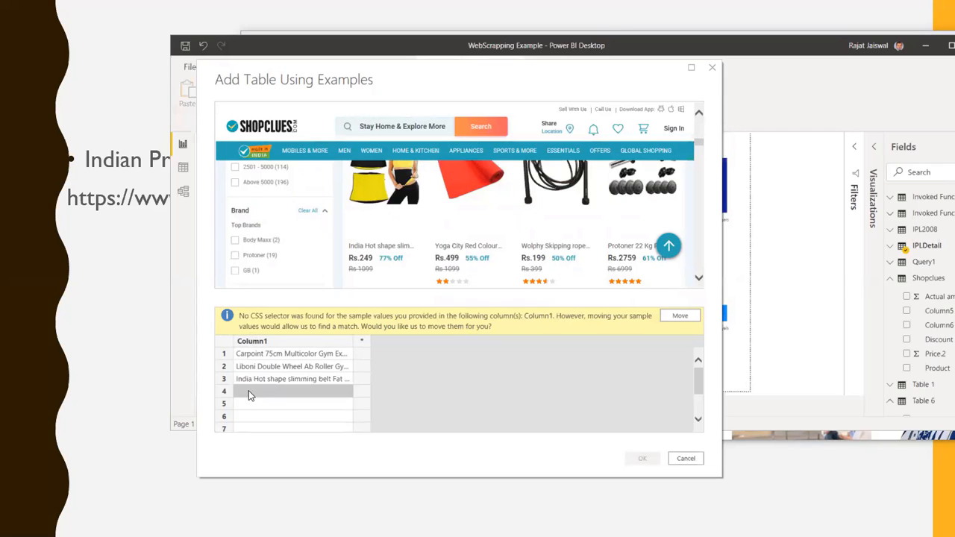
{"action": "type", "text": "Yog"}
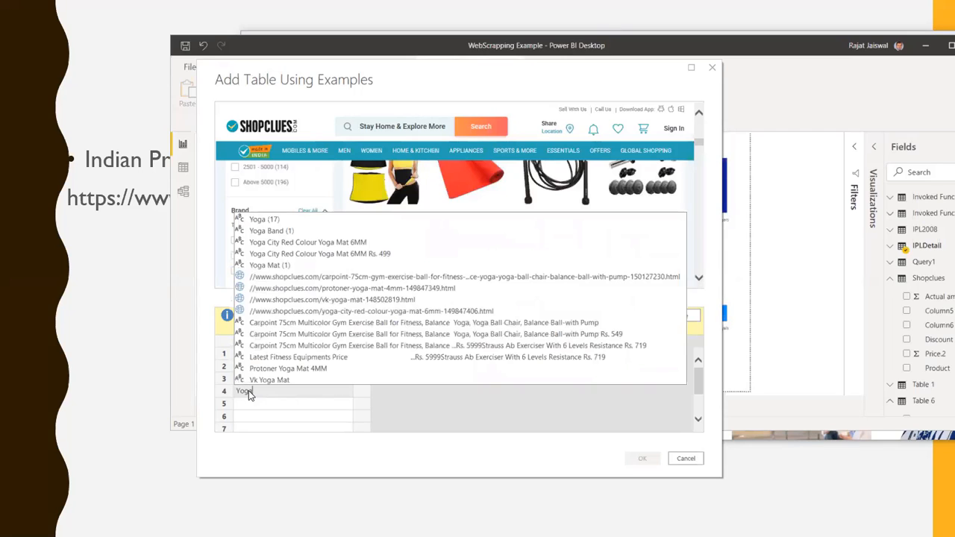
{"action": "type", "text": "a"}
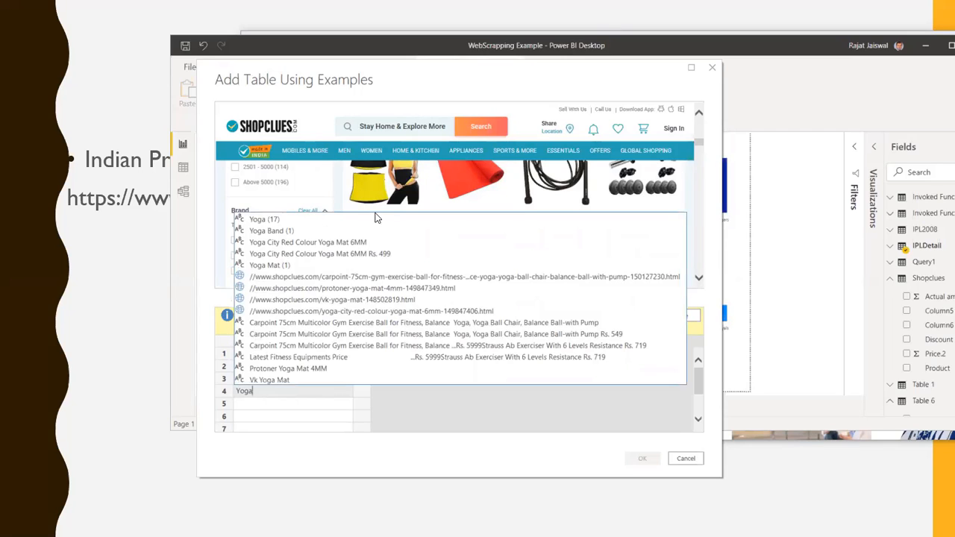
{"action": "left_click", "coordinate": [314, 245]}
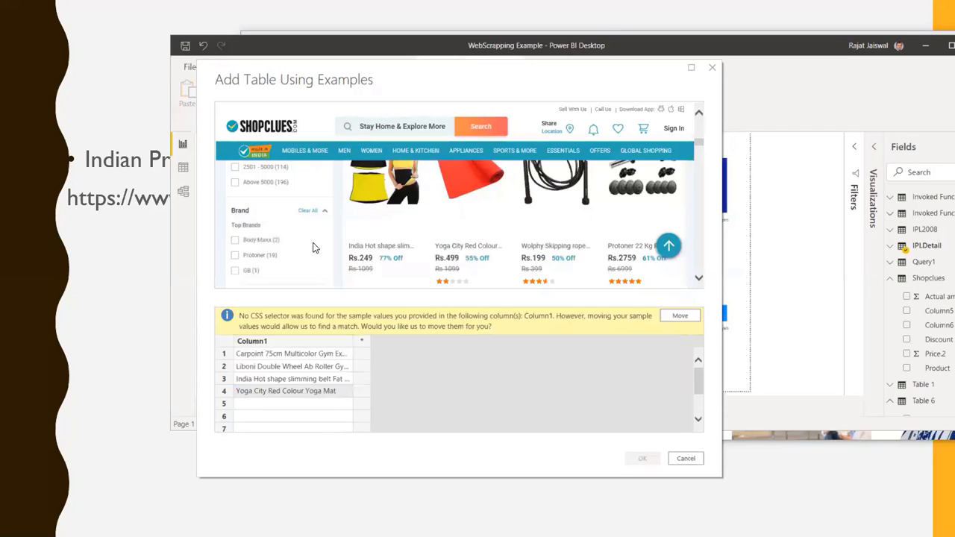
{"action": "double_click", "coordinate": [267, 407]}
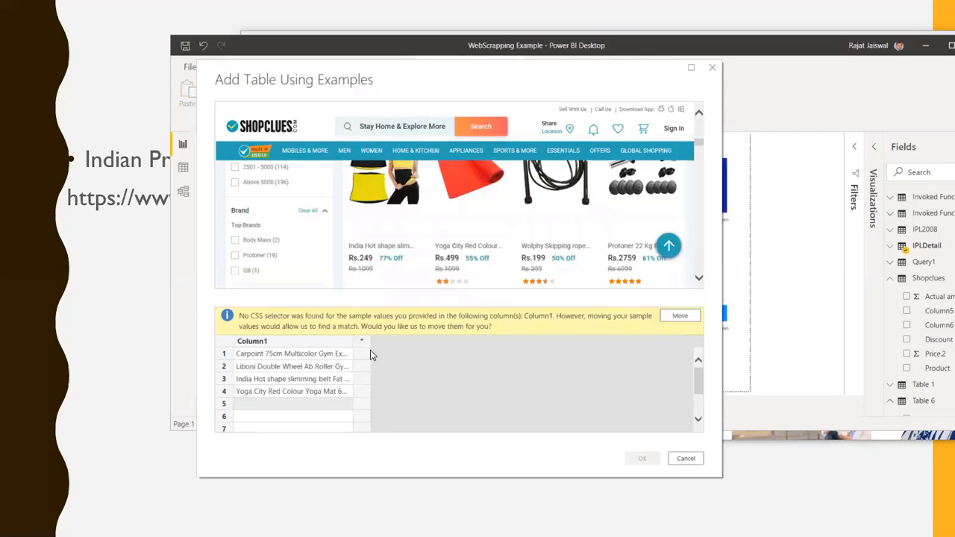
Accept the offer to move the Column1 sample values to matching rows, and review the filled product names
{"action": "left_click", "coordinate": [681, 319]}
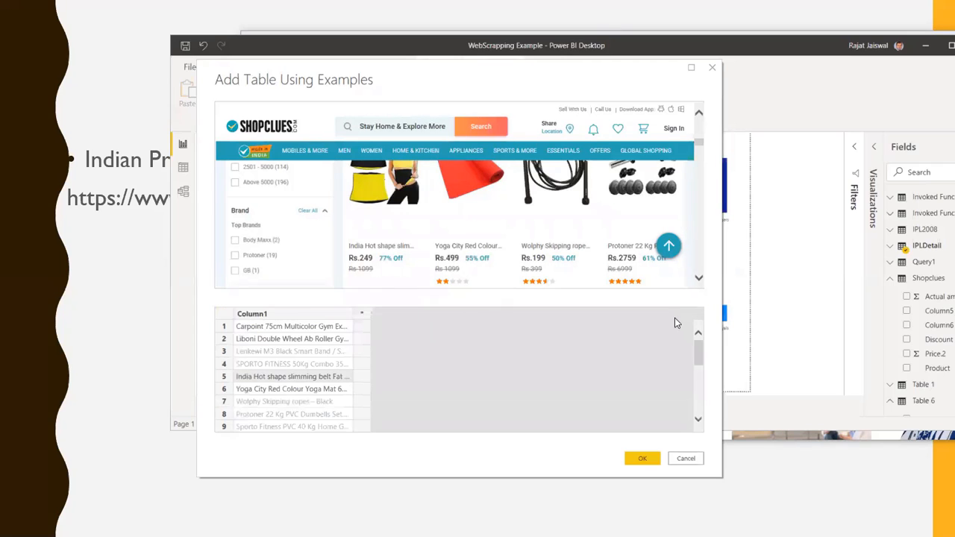
{"action": "scroll", "coordinate": [297, 373], "scroll_direction": "down", "scroll_amount": 1}
{"action": "scroll", "coordinate": [290, 396], "scroll_direction": "down", "scroll_amount": 2}
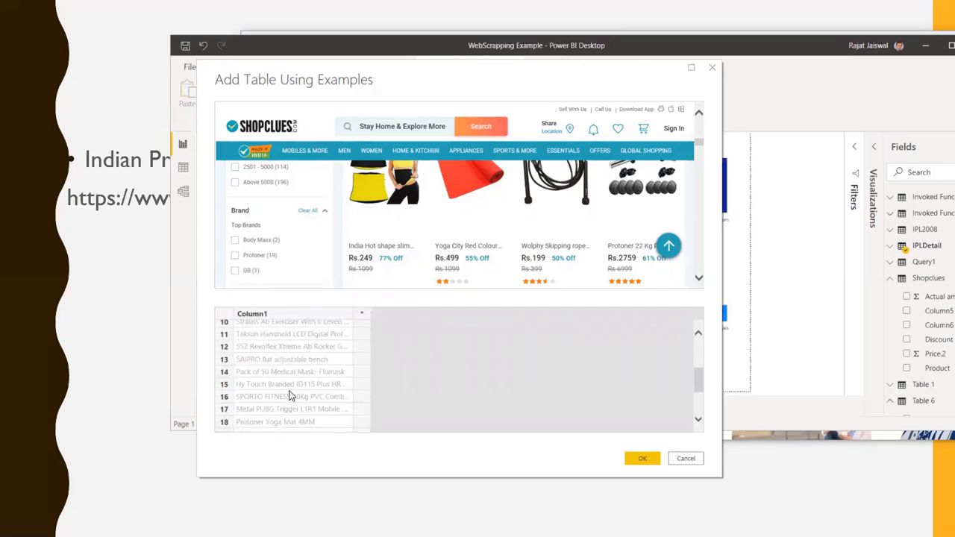
{"action": "scroll", "coordinate": [287, 408], "scroll_direction": "up", "scroll_amount": 3}
{"action": "scroll", "coordinate": [288, 403], "scroll_direction": "up", "scroll_amount": 2}
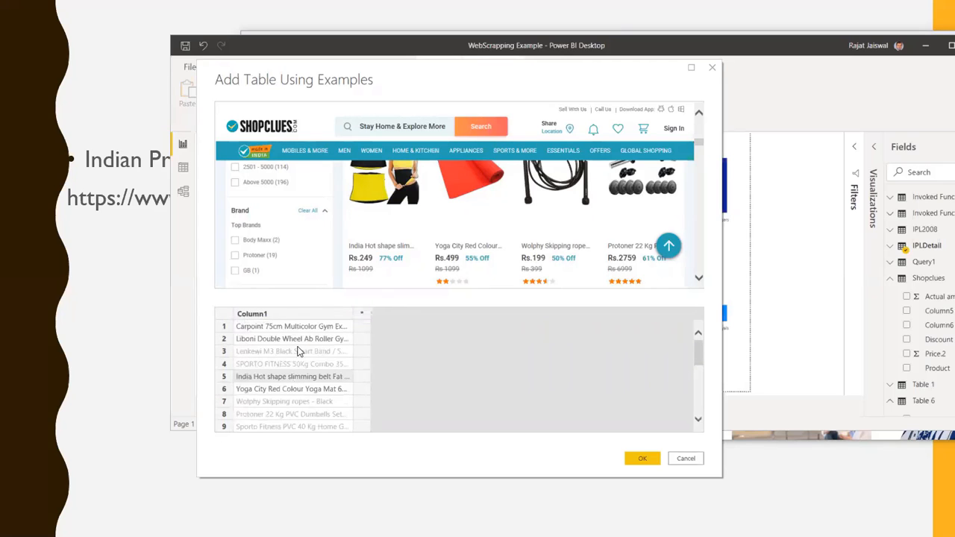
Add a second column to the example table and name it Price
{"action": "left_click", "coordinate": [361, 315]}
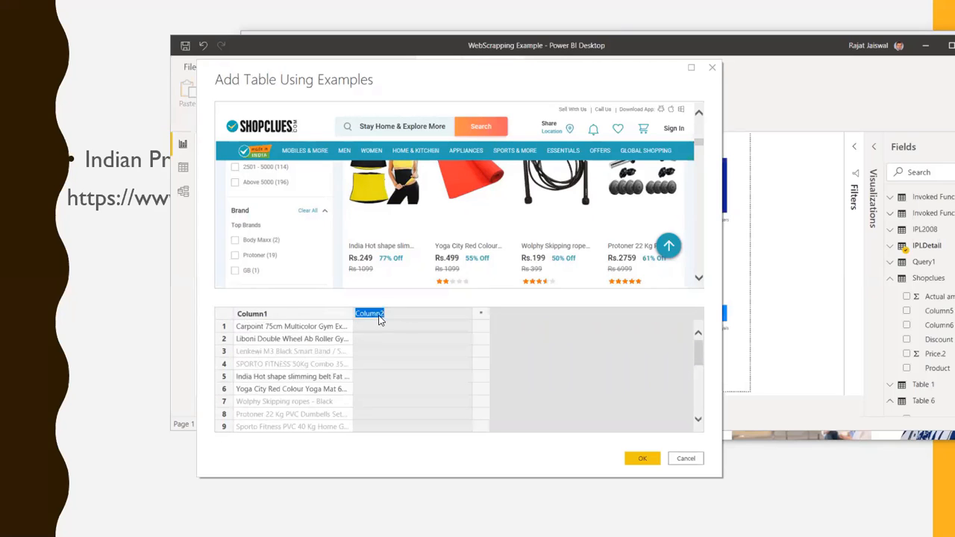
{"action": "type", "text": "Price"}
{"action": "left_click", "coordinate": [443, 330]}
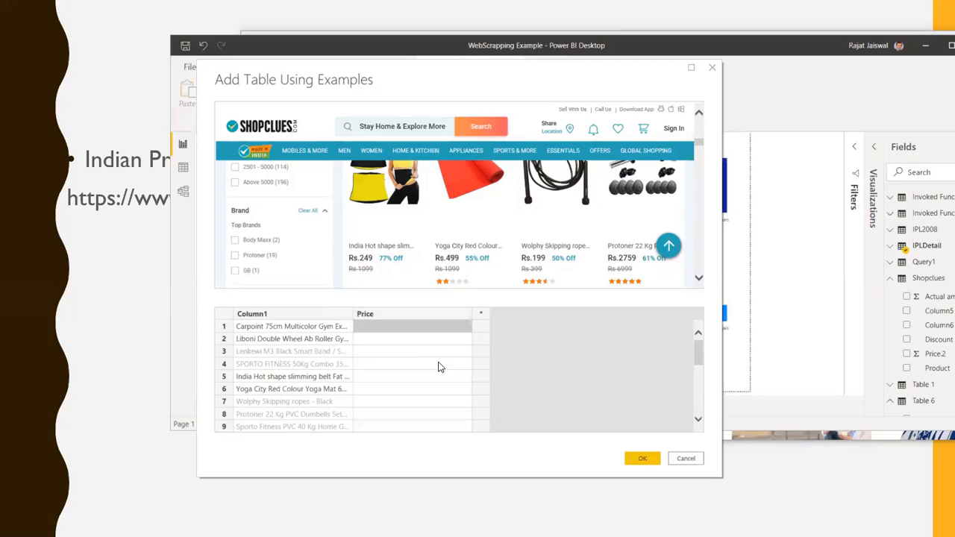
Try to enter "Rs 549" as the row 1 example of the Price column for the Carpoint ball
{"action": "scroll", "coordinate": [631, 280], "scroll_direction": "down", "scroll_amount": 3}
{"action": "scroll", "coordinate": [629, 278], "scroll_direction": "up", "scroll_amount": 3}
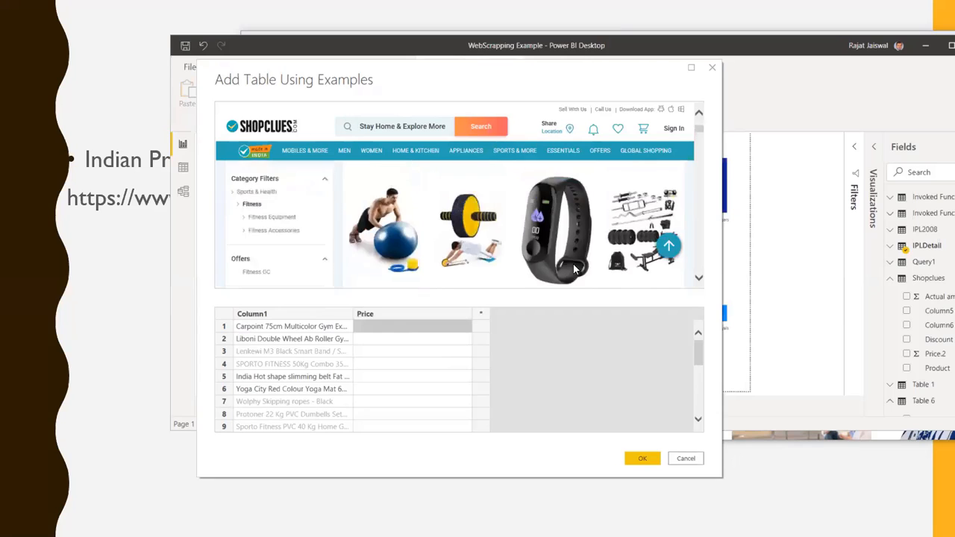
{"action": "scroll", "coordinate": [572, 269], "scroll_direction": "down", "scroll_amount": 1}
{"action": "scroll", "coordinate": [359, 261], "scroll_direction": "down", "scroll_amount": 1}
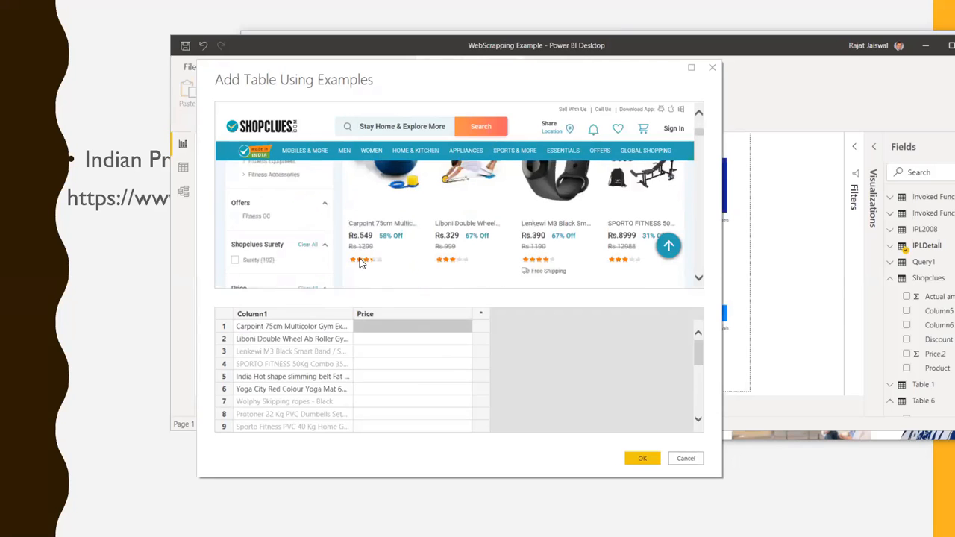
{"action": "scroll", "coordinate": [360, 263], "scroll_direction": "down", "scroll_amount": 1}
{"action": "left_click", "coordinate": [370, 326]}
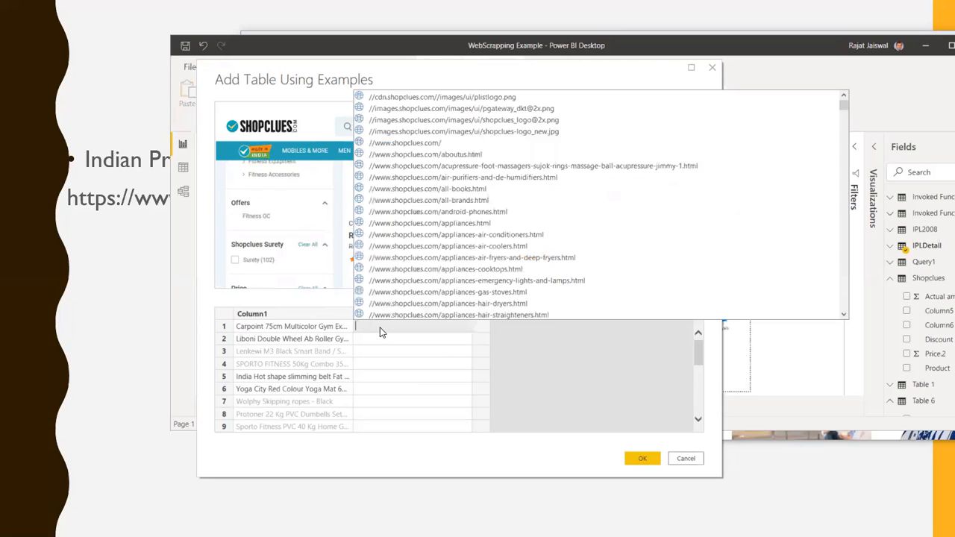
{"action": "type", "text": "S"}
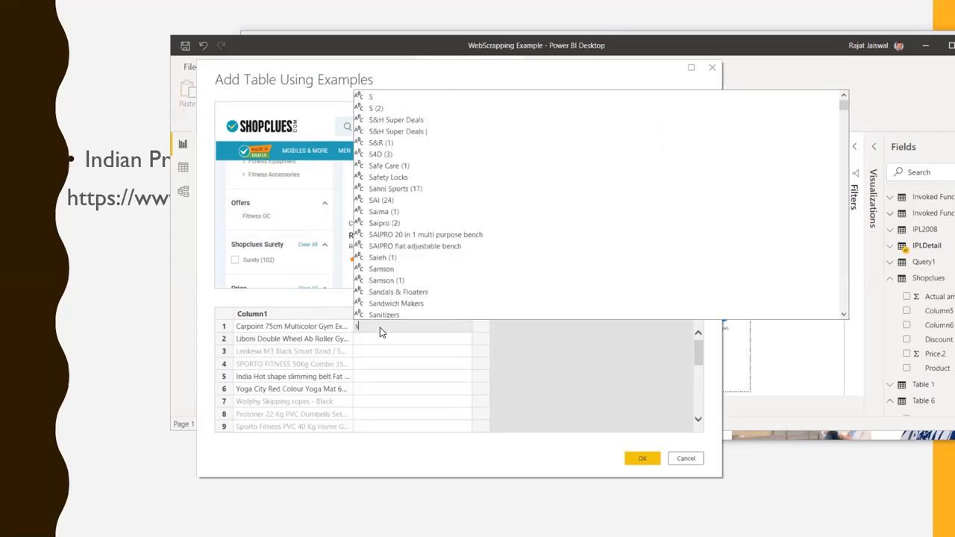
{"action": "key", "text": "BackSpace"}
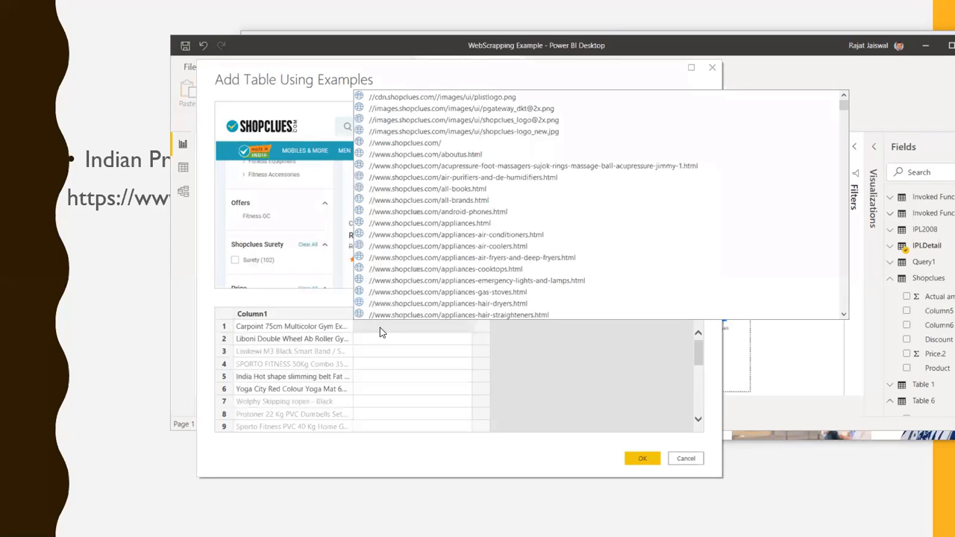
{"action": "type", "text": "Rs"}
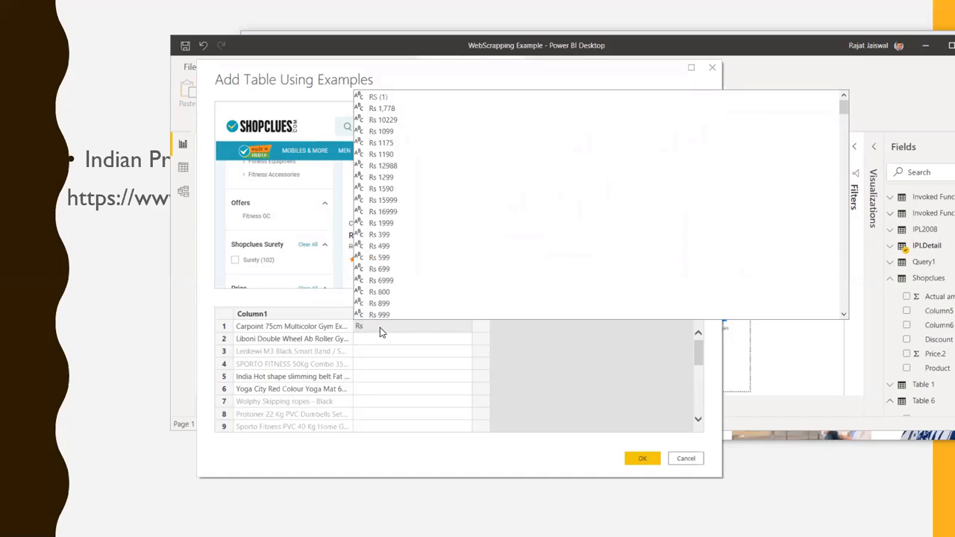
{"action": "type", "text": " 54"}
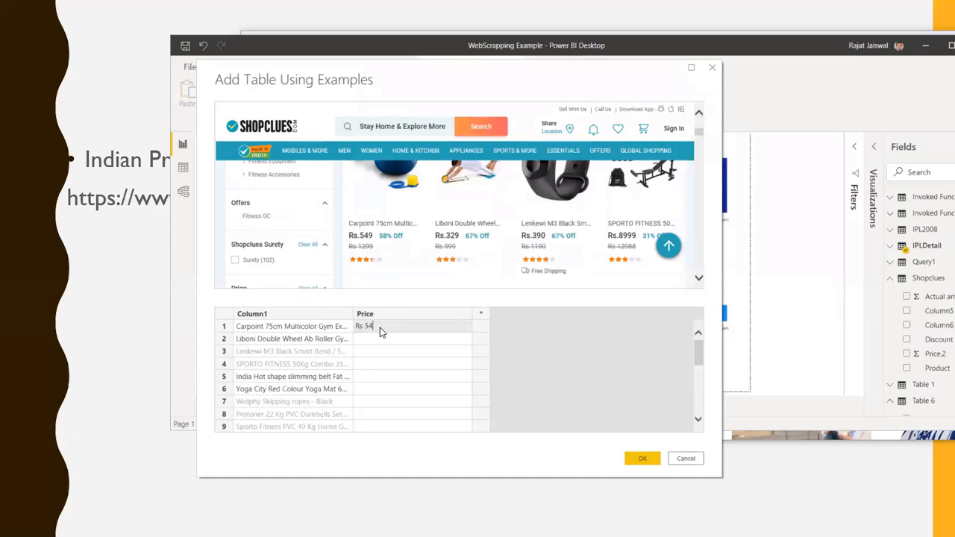
{"action": "key", "text": "ctrl+shift+Left"}
{"action": "type", "text": "5"}
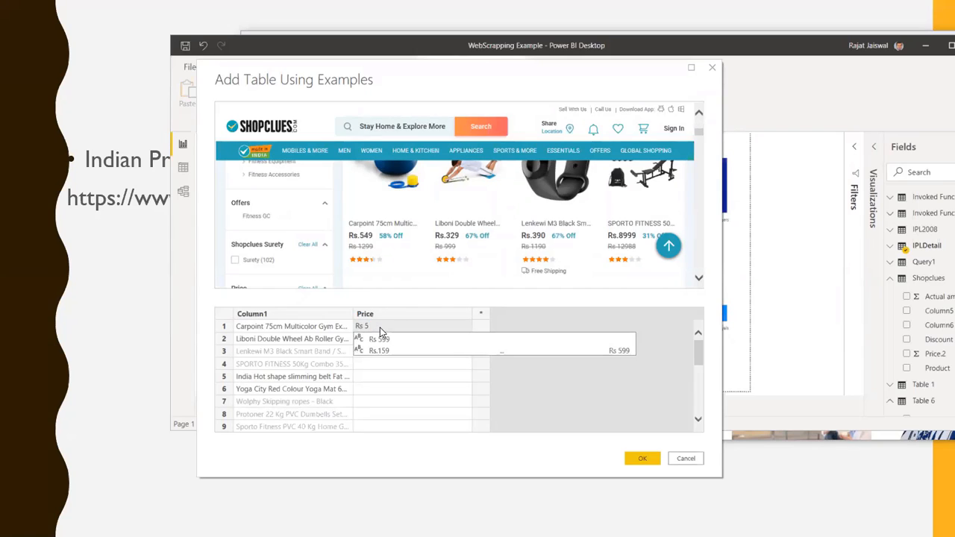
{"action": "type", "text": "49"}
{"action": "key", "text": "Return"}
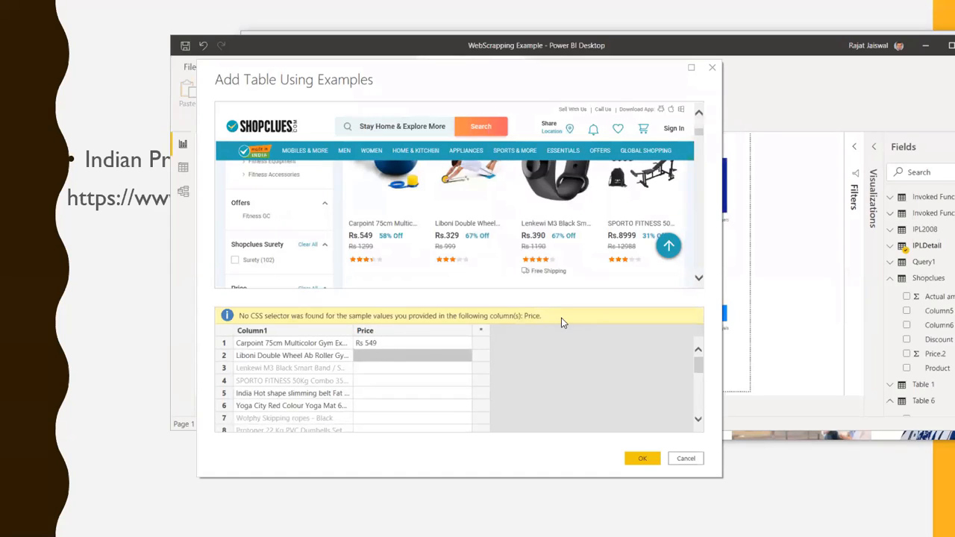
Change the row 1 example of the Price column to "Rs.549", matching the page's price format
{"action": "left_click", "coordinate": [379, 345]}
{"action": "left_click", "coordinate": [382, 343]}
{"action": "double_click", "coordinate": [385, 343]}
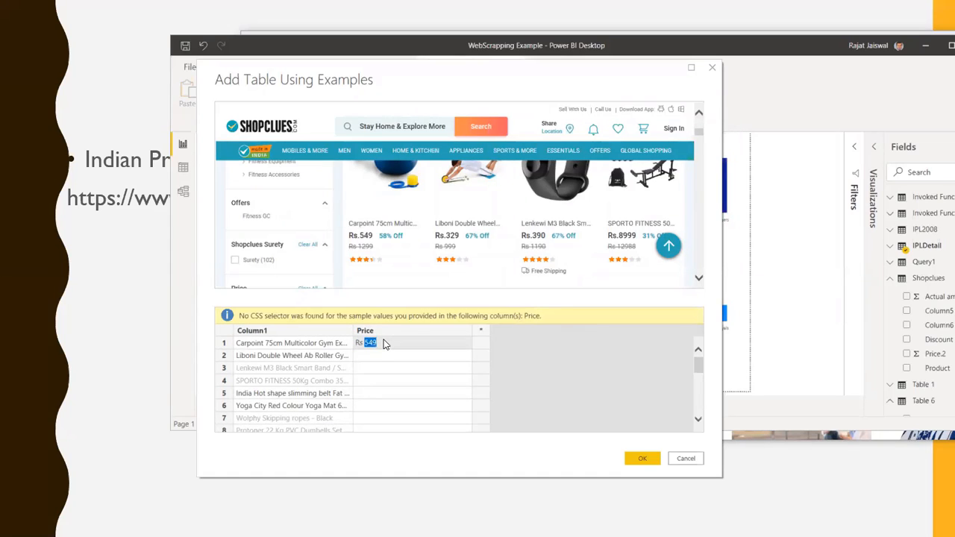
{"action": "key", "text": "BackSpace"}
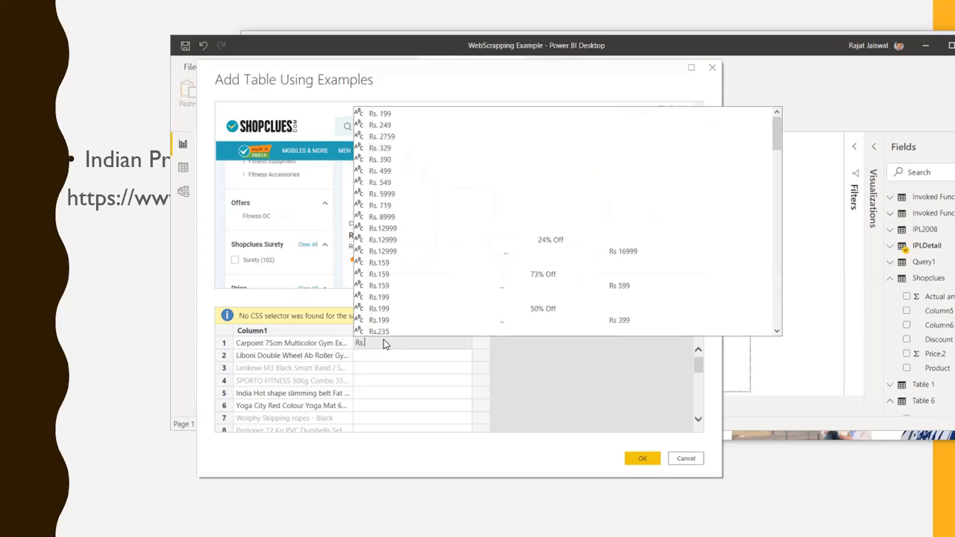
{"action": "type", "text": "54"}
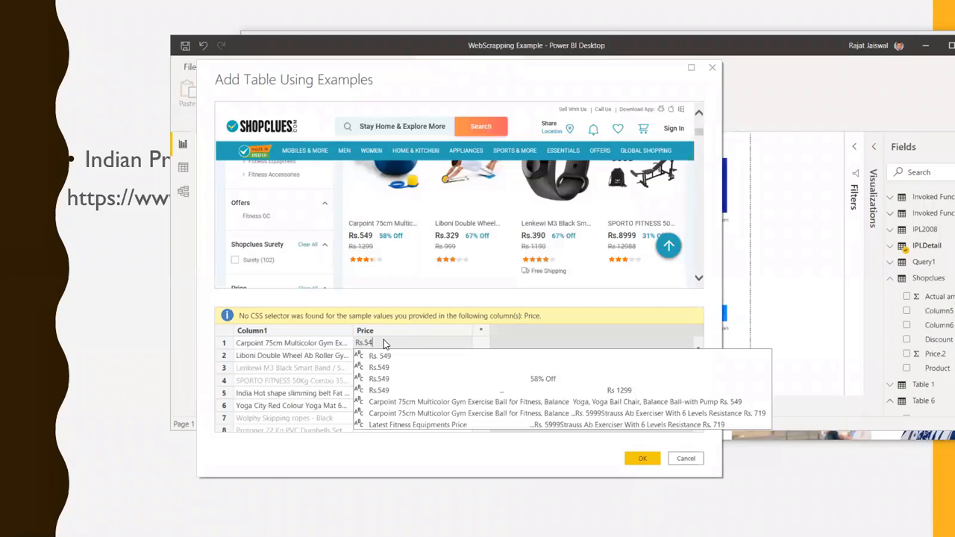
{"action": "type", "text": "9"}
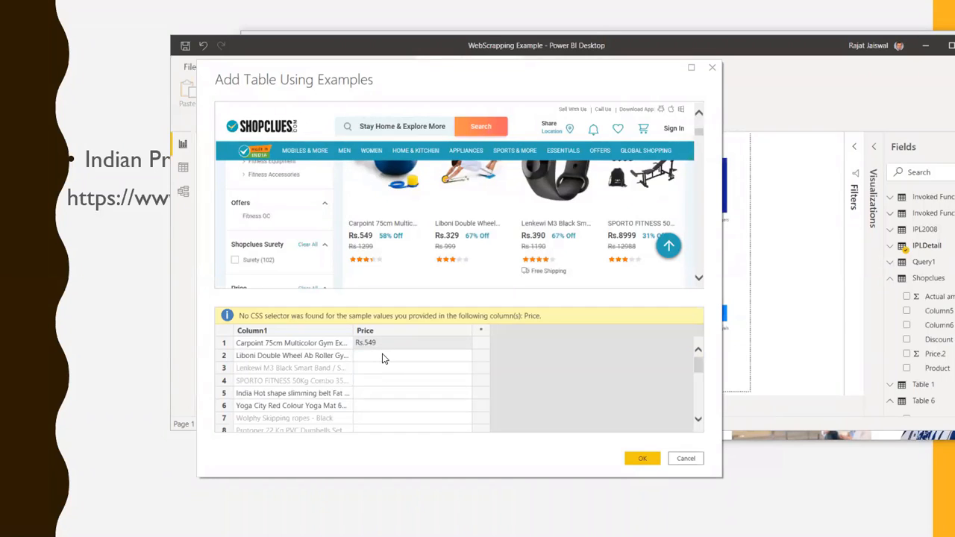
Enter a "Rs.329" suggestion as the row 2 example of the Price column for the Liboni roller
{"action": "left_click", "coordinate": [383, 358]}
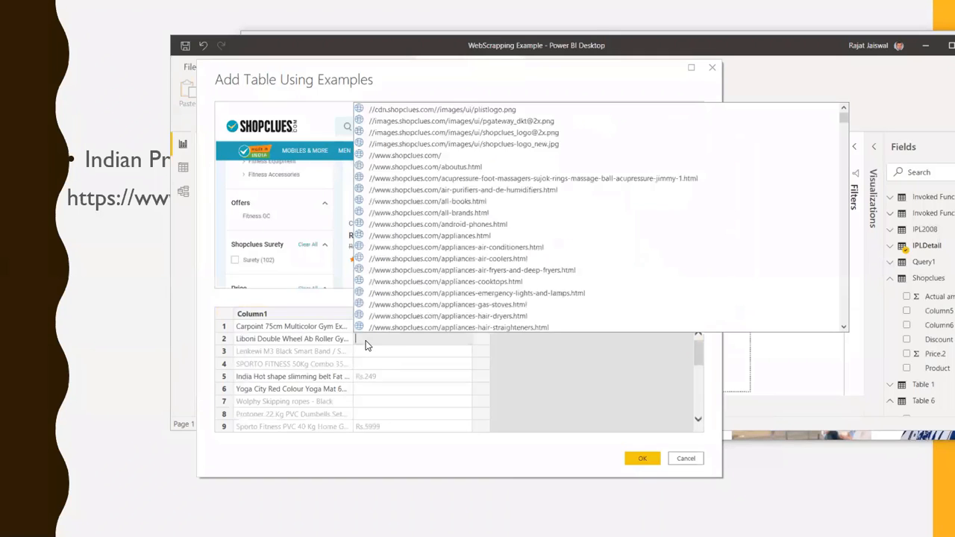
{"action": "type", "text": "Rs.32"}
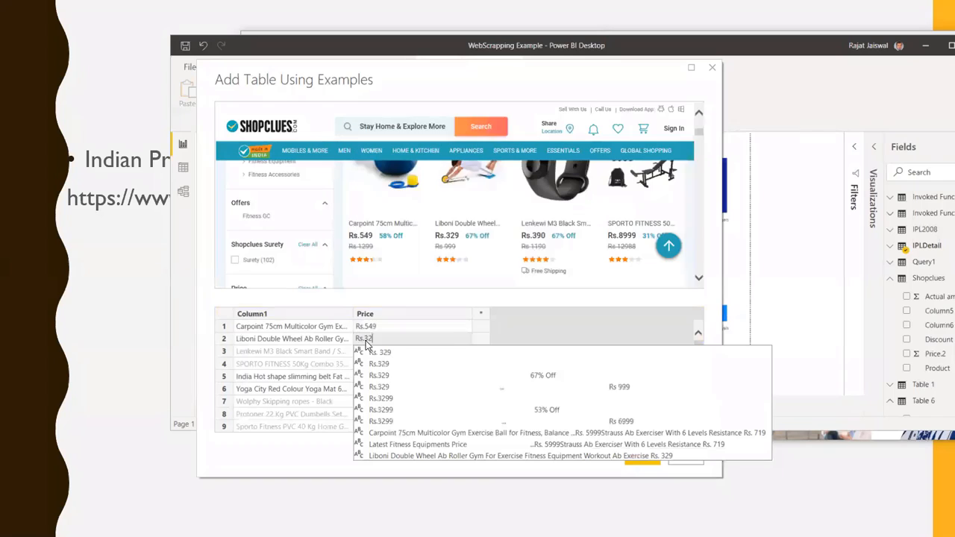
{"action": "left_click", "coordinate": [387, 374]}
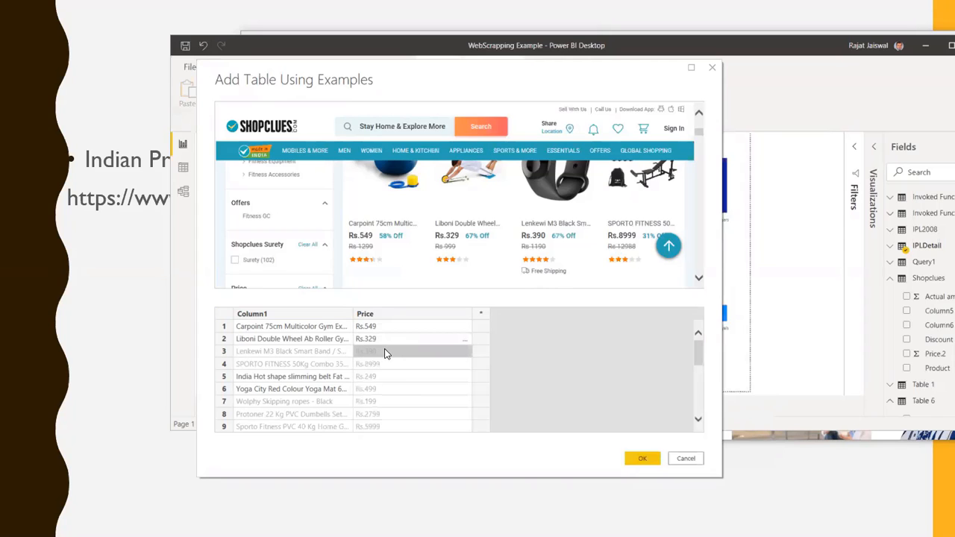
Accept the custom example table with its product name and Price columns, and minimize the browser window covering the Navigator
{"action": "scroll", "coordinate": [458, 364], "scroll_direction": "down", "scroll_amount": 3}
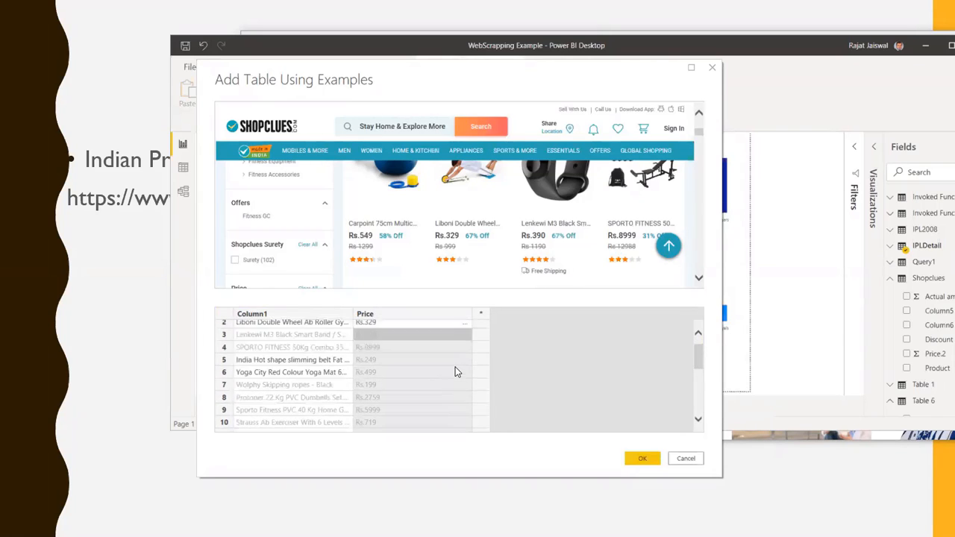
{"action": "left_click", "coordinate": [641, 458]}
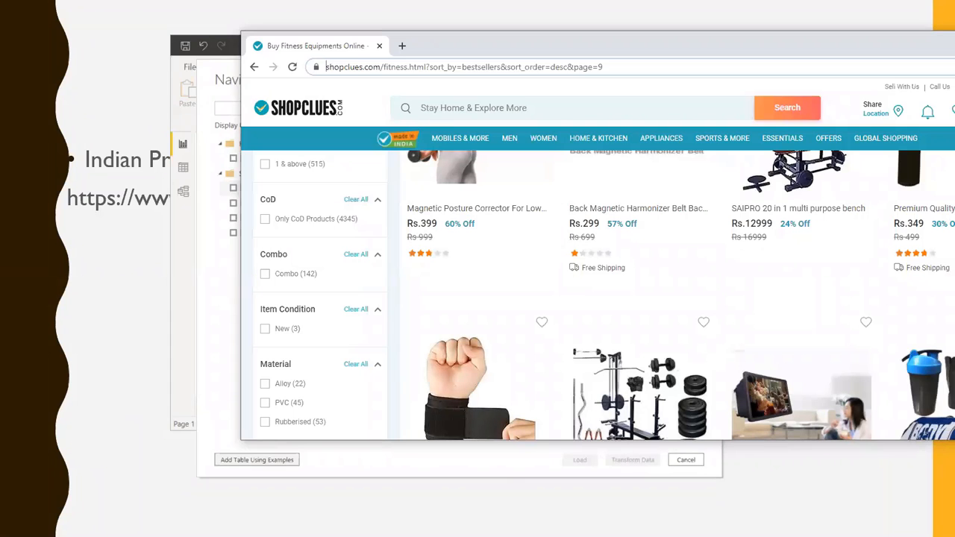
{"action": "left_click_drag", "start_coordinate": [458, 50], "coordinate": [71, 123]}
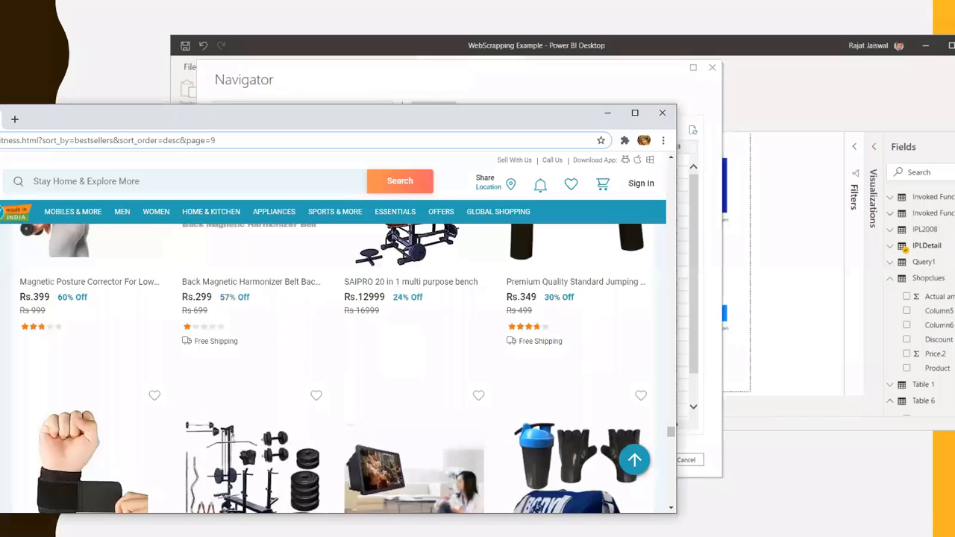
{"action": "left_click", "coordinate": [605, 113]}
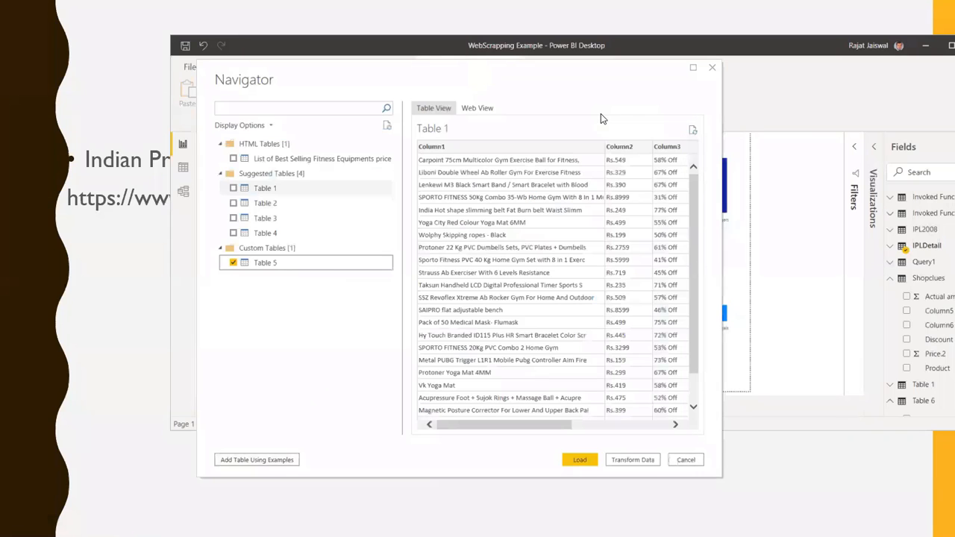
Preview the product names and prices of custom Table 5 in the Navigator and load that table into the report
{"action": "left_click", "coordinate": [268, 264]}
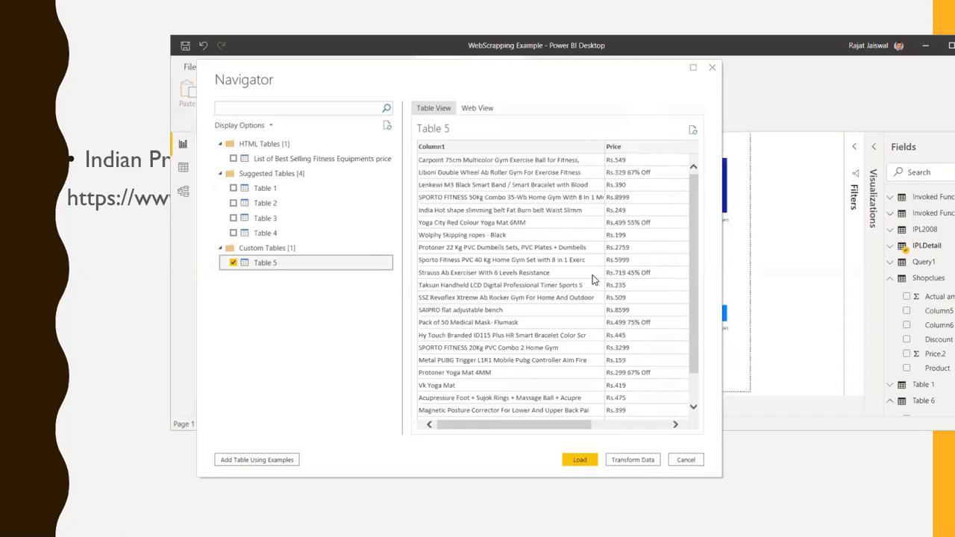
{"action": "scroll", "coordinate": [493, 190], "scroll_direction": "down", "scroll_amount": 1}
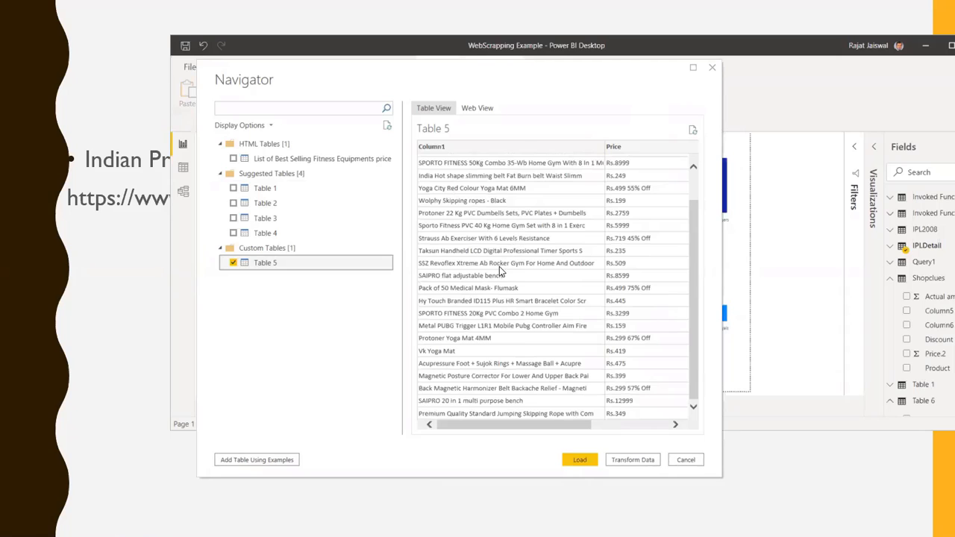
{"action": "scroll", "coordinate": [551, 350], "scroll_direction": "up", "scroll_amount": 1}
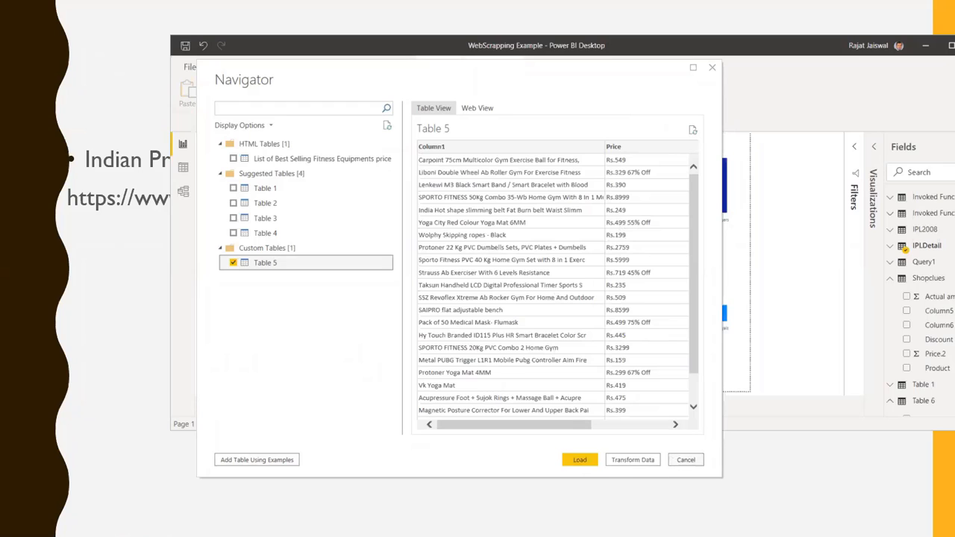
{"action": "left_click", "coordinate": [572, 461]}
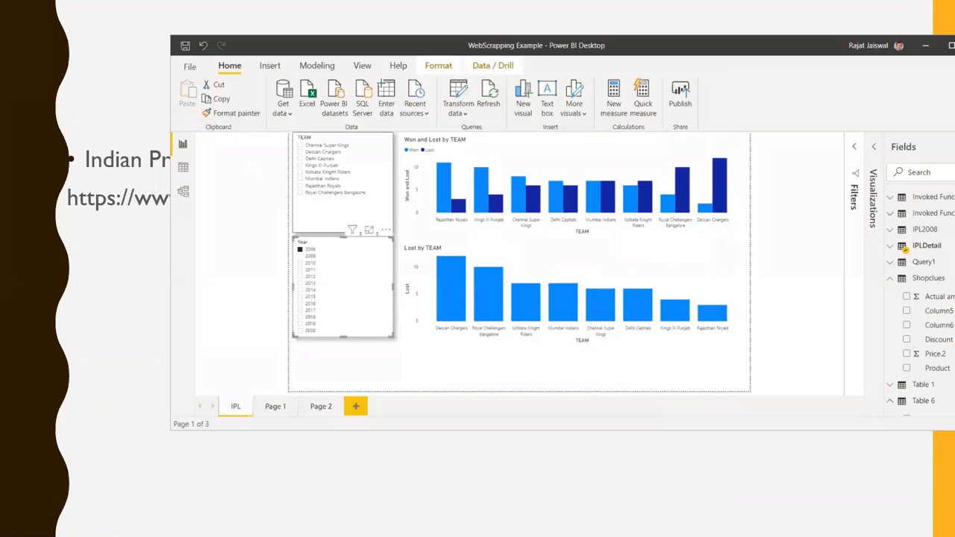